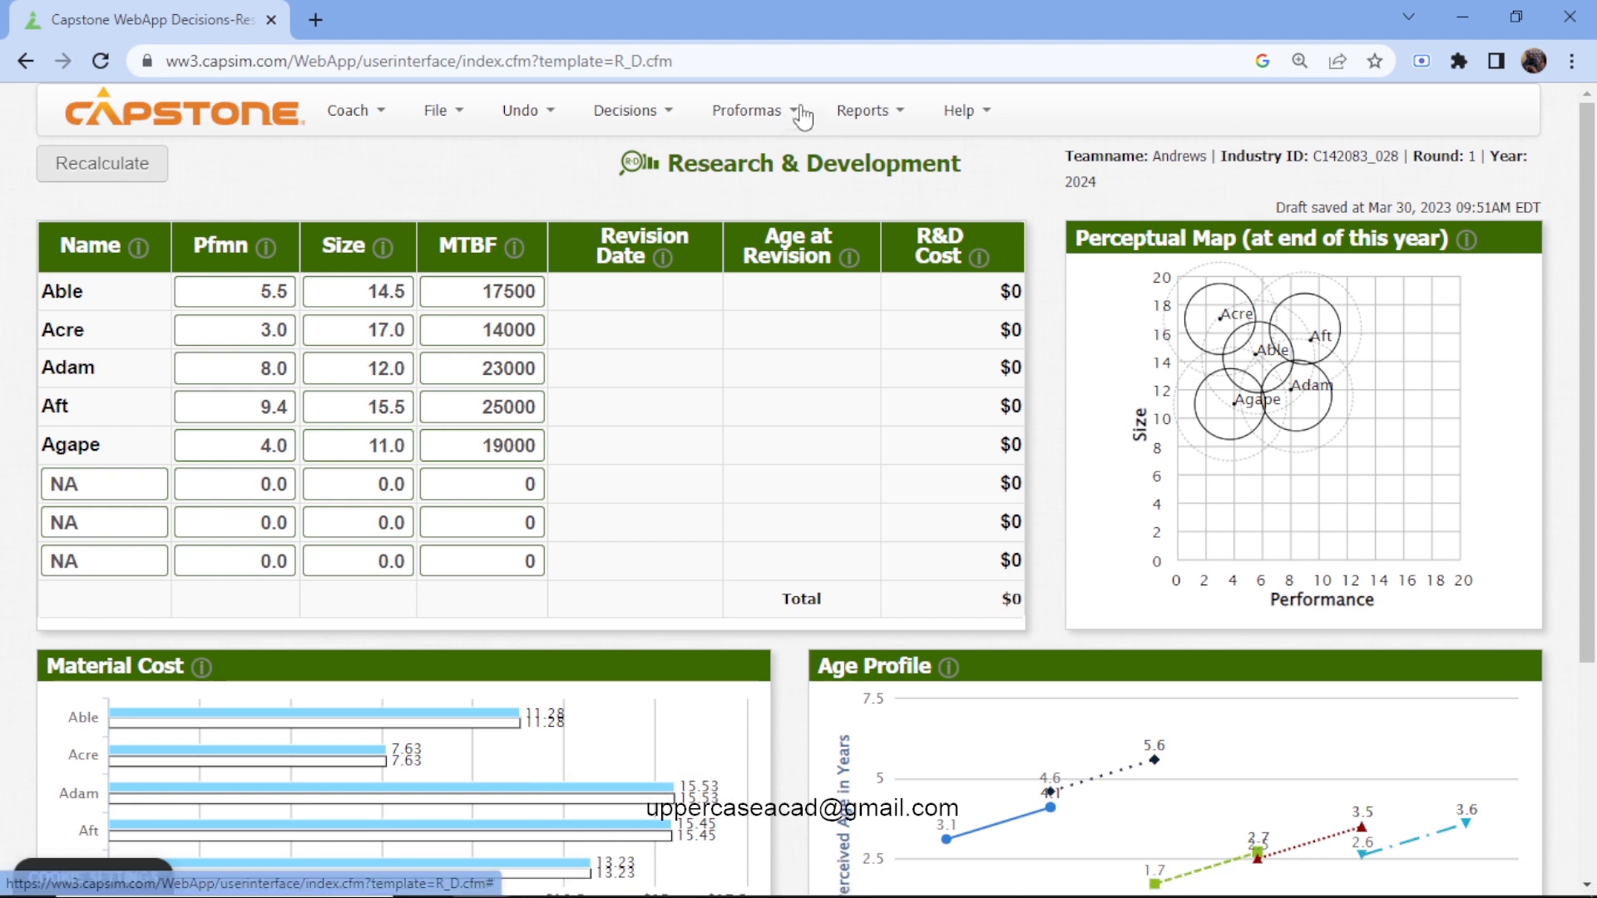
- Check the Traditional segment's buying criteria in the Courier report and set Able's performance to 6.2
left_click(856, 111)
left_click(896, 298)
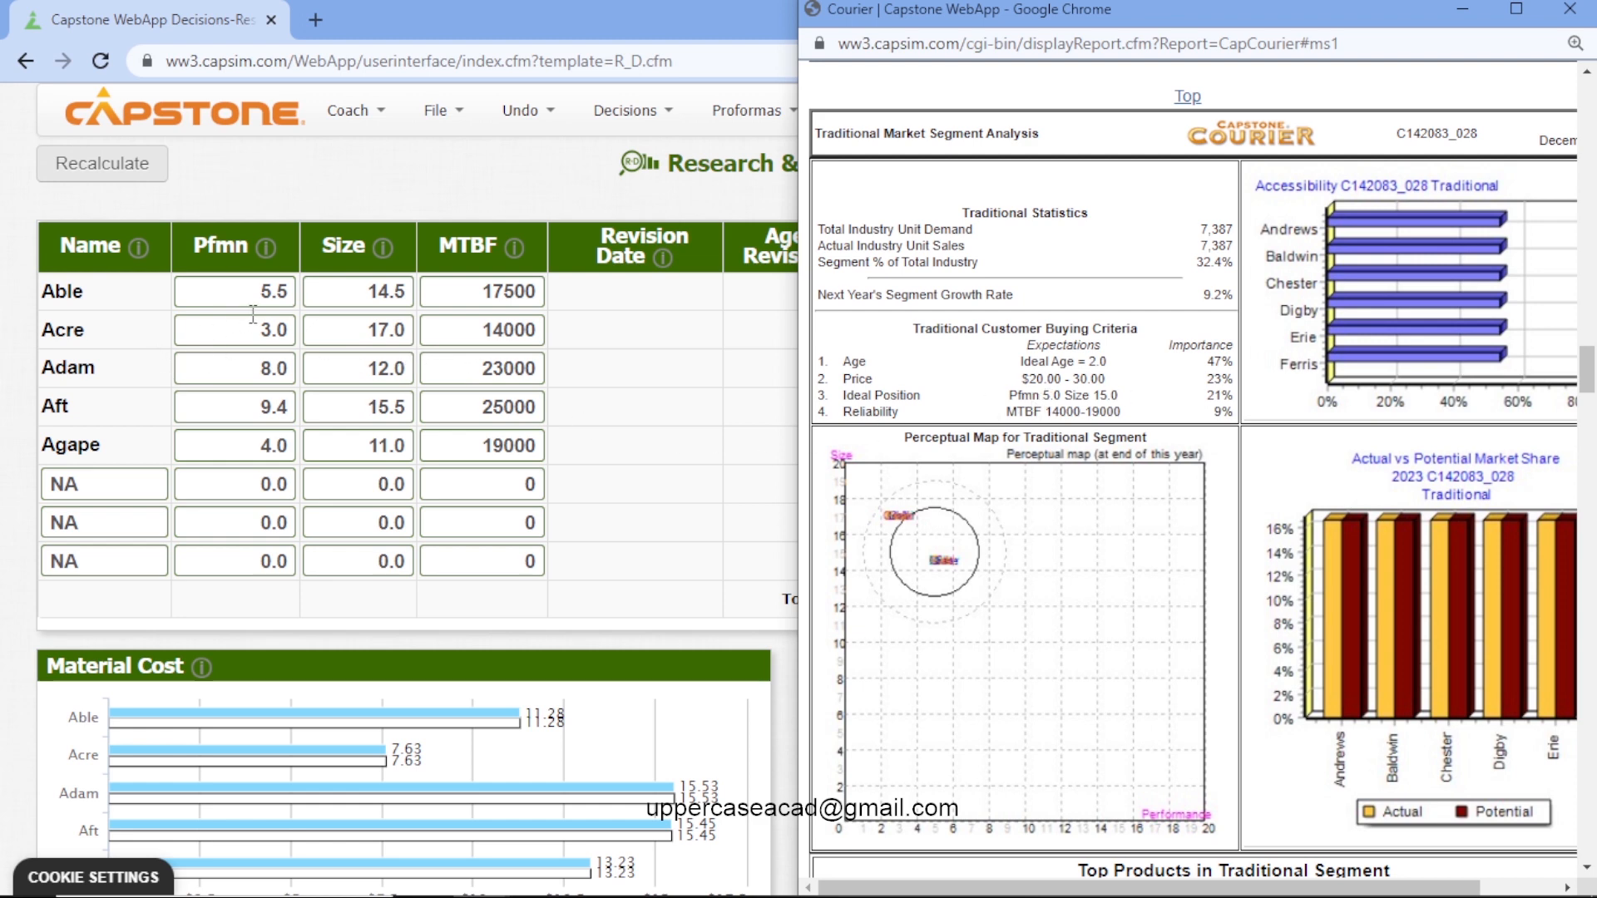
left_click(293, 299)
key("BackSpace")
key("BackSpace")
key("BackSpace")
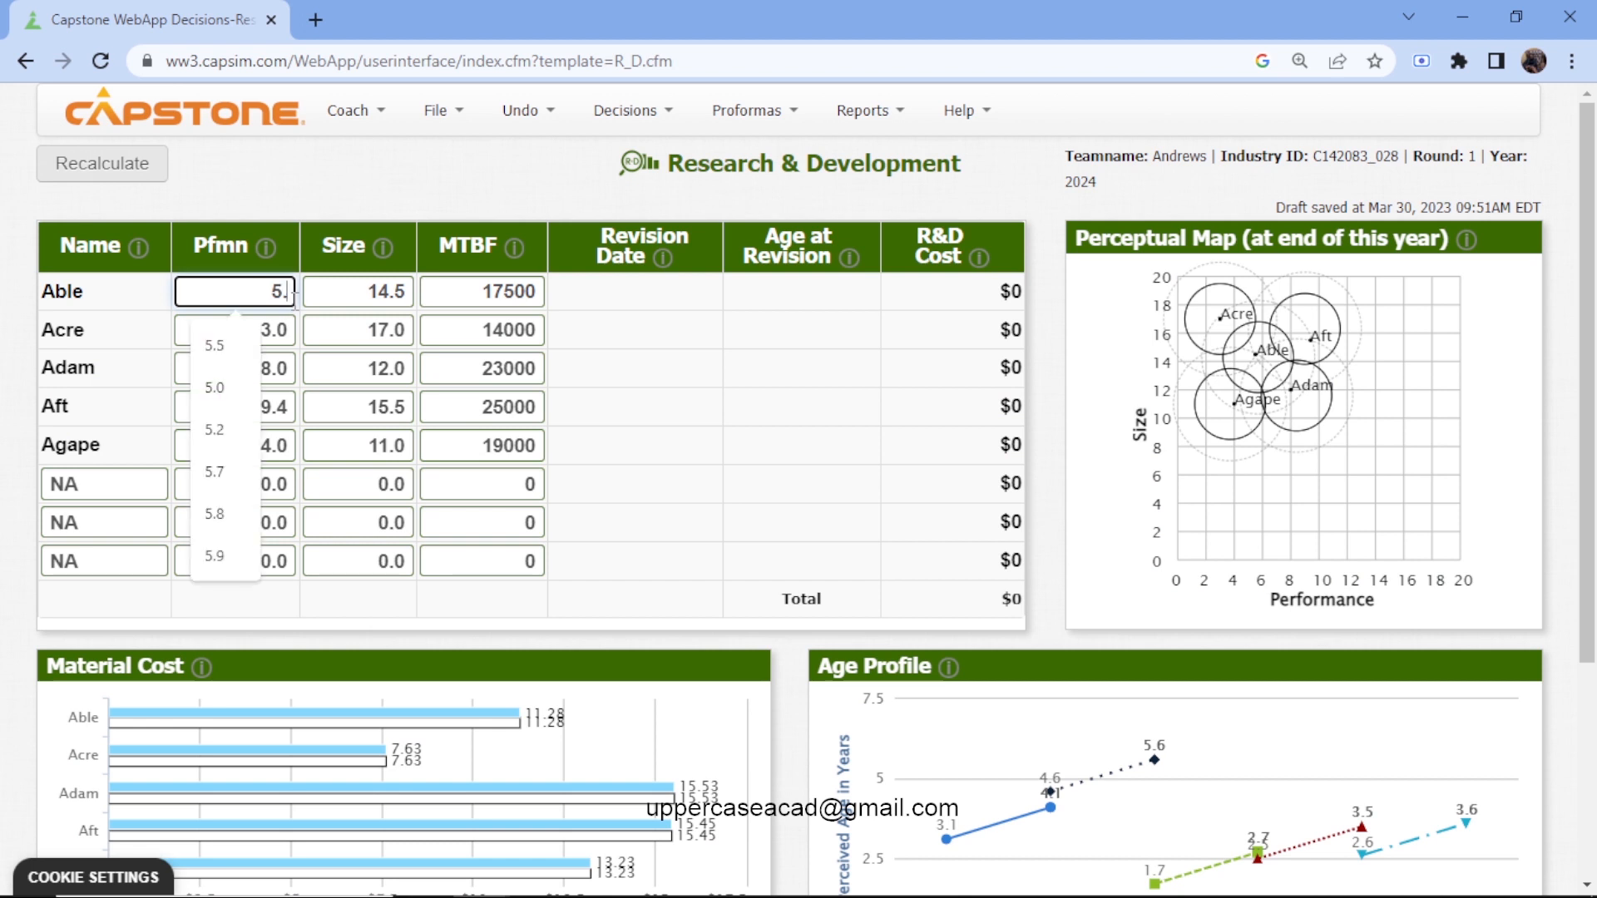
type("6.2")
- Set Able's size coordinate to 13.8
left_click(405, 291)
key("BackSpace")
key("BackSpace")
key("BackSpace")
key("BackSpace")
type("13")
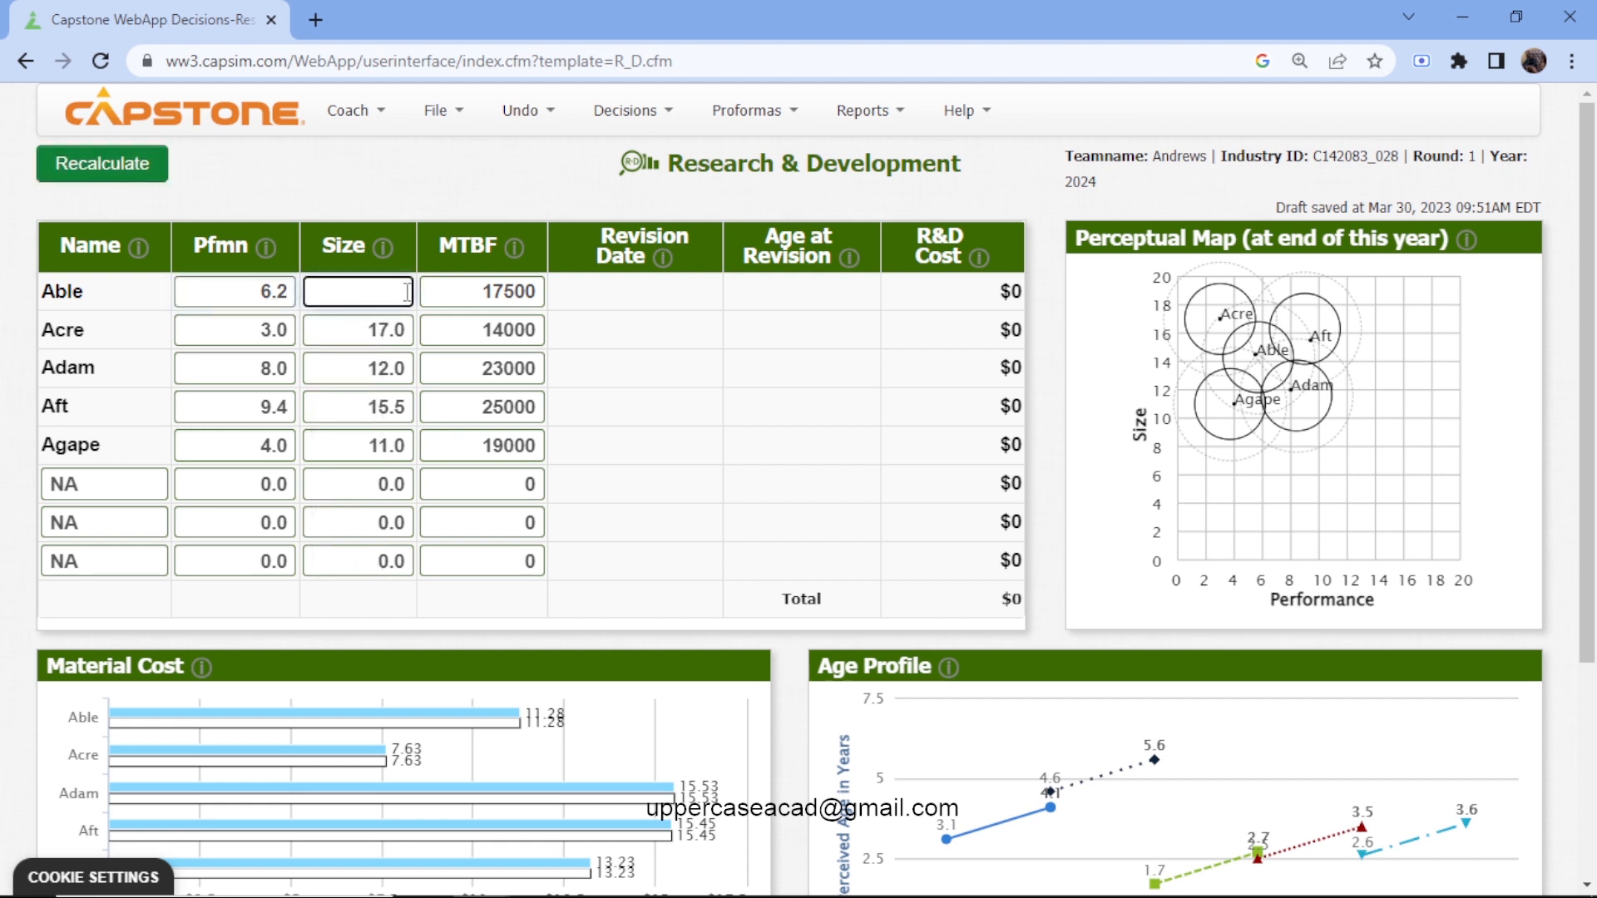
type(".8")
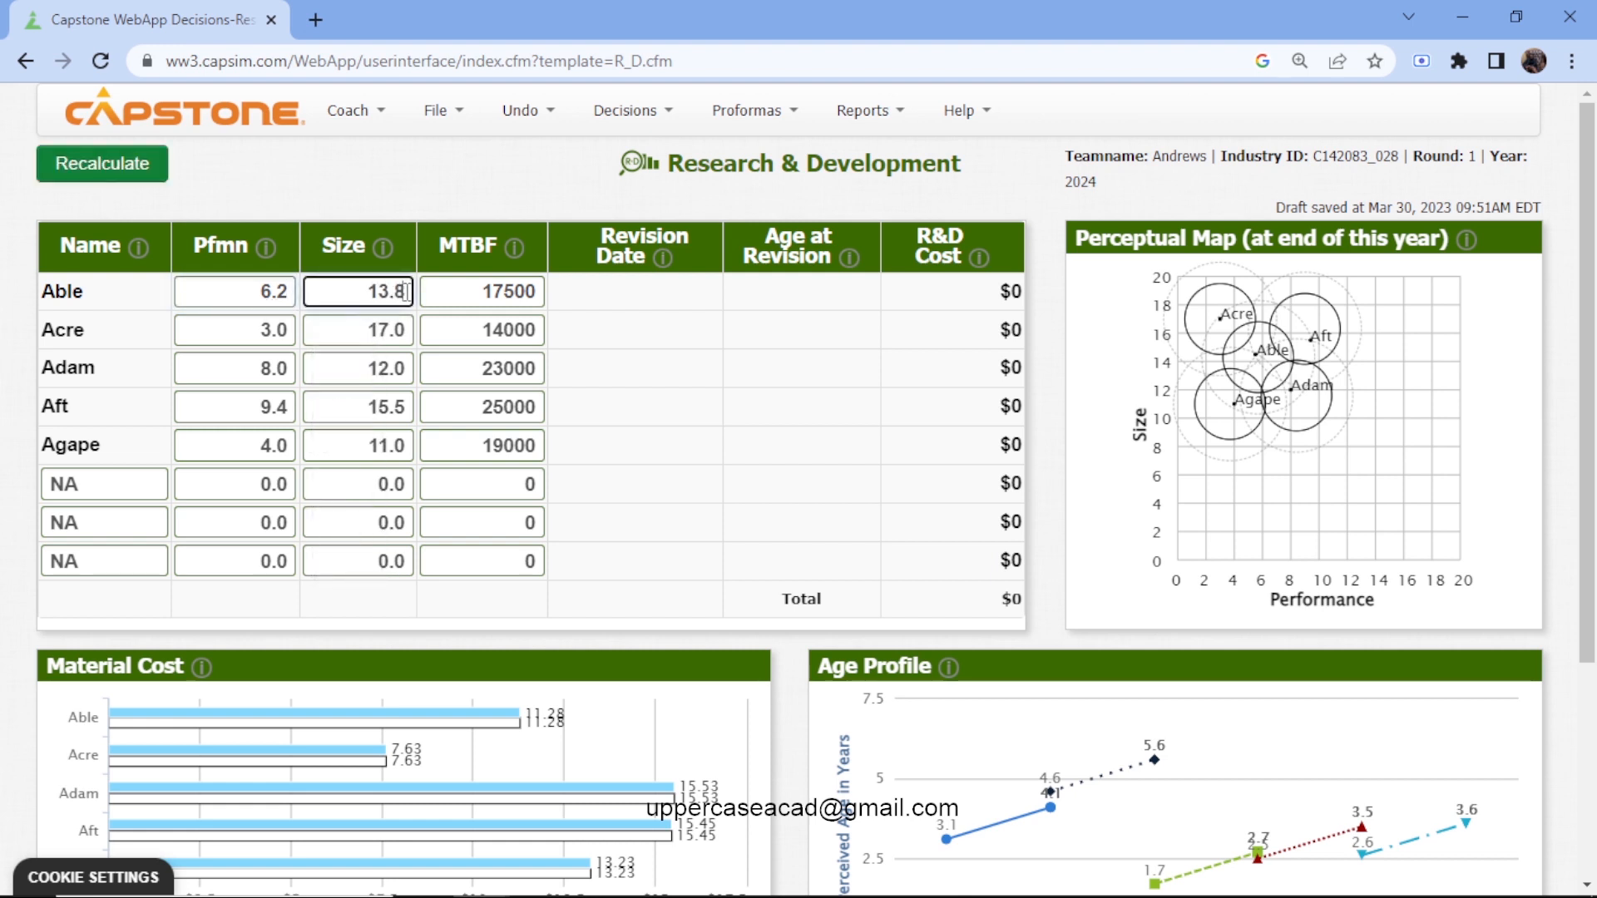
- Check the Traditional segment's reliability range, set Able's MTBF to 19000 and recalculate the R&D decisions
left_click(515, 296)
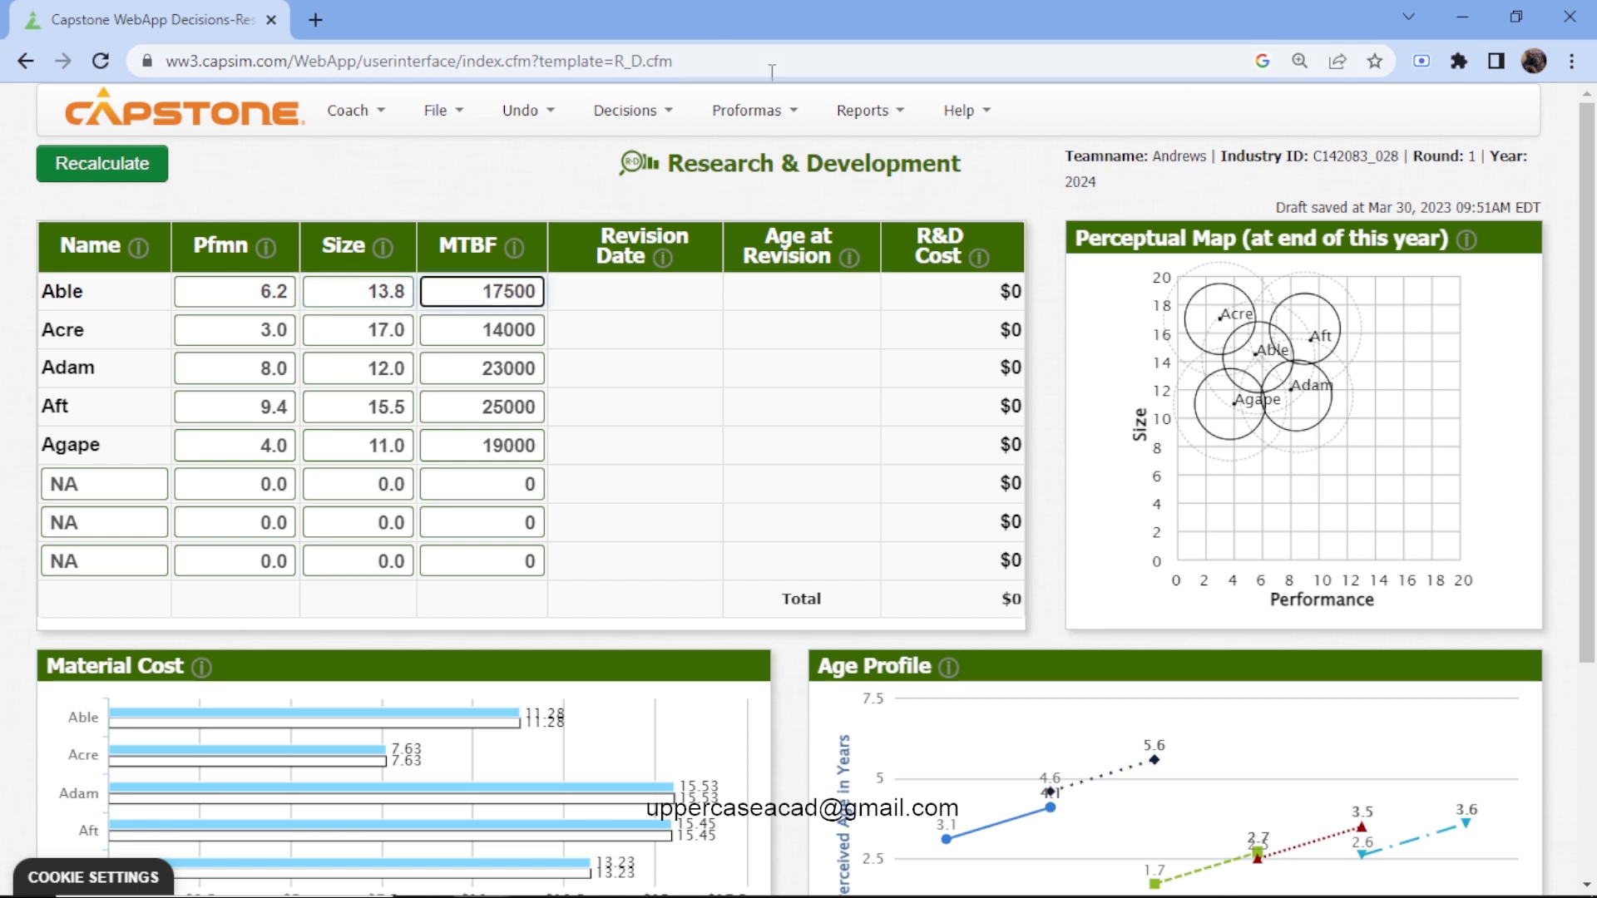
left_click(844, 123)
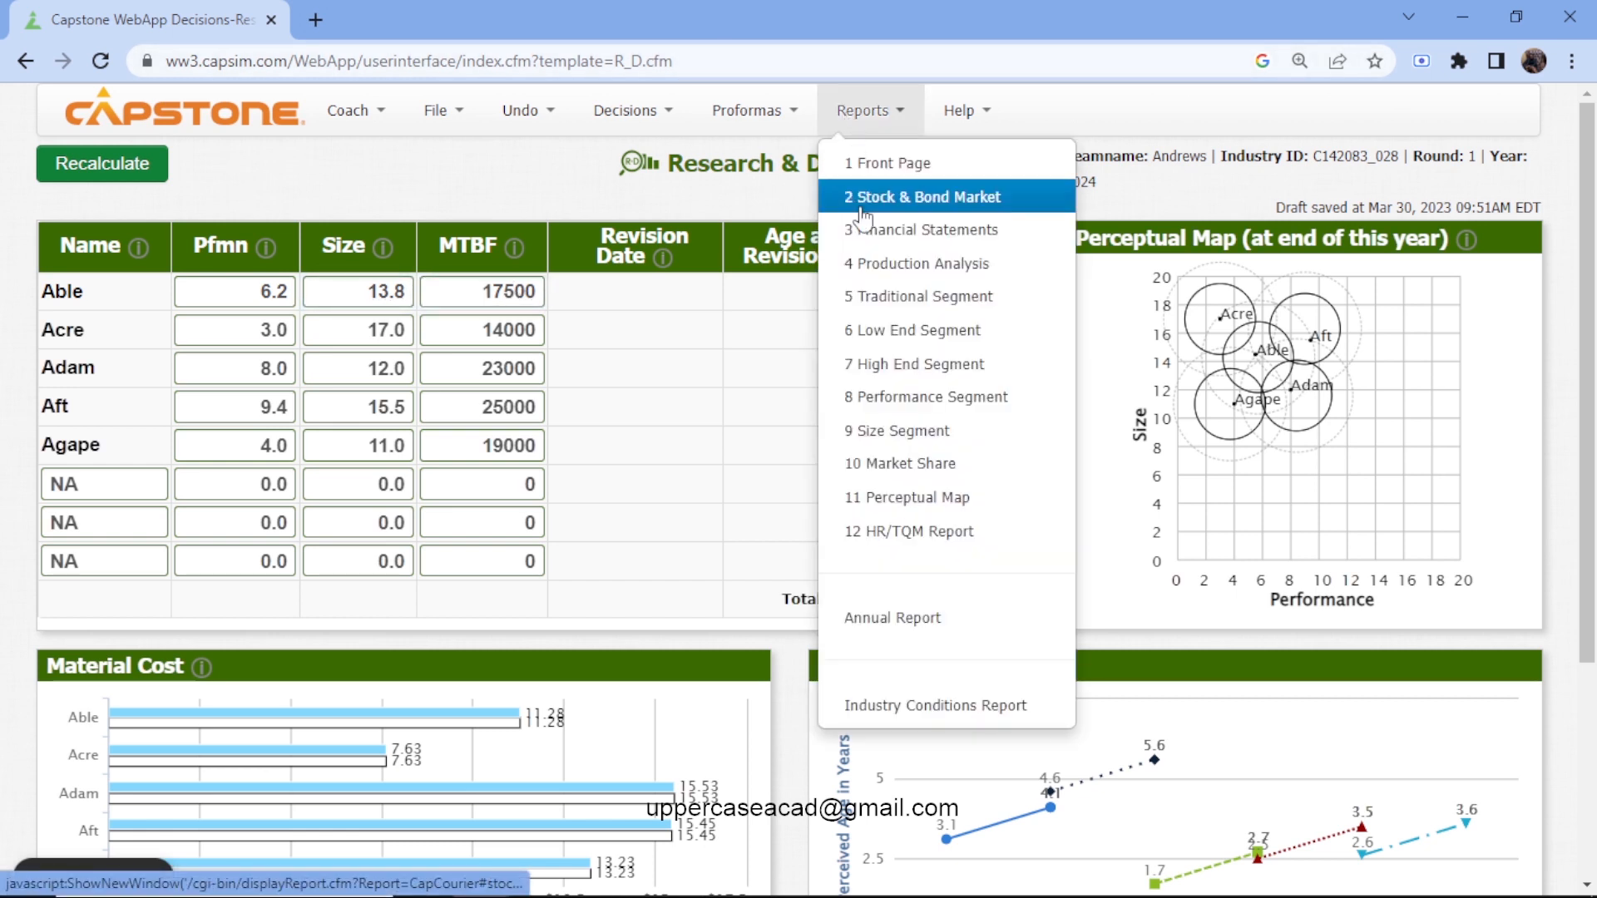
left_click(894, 298)
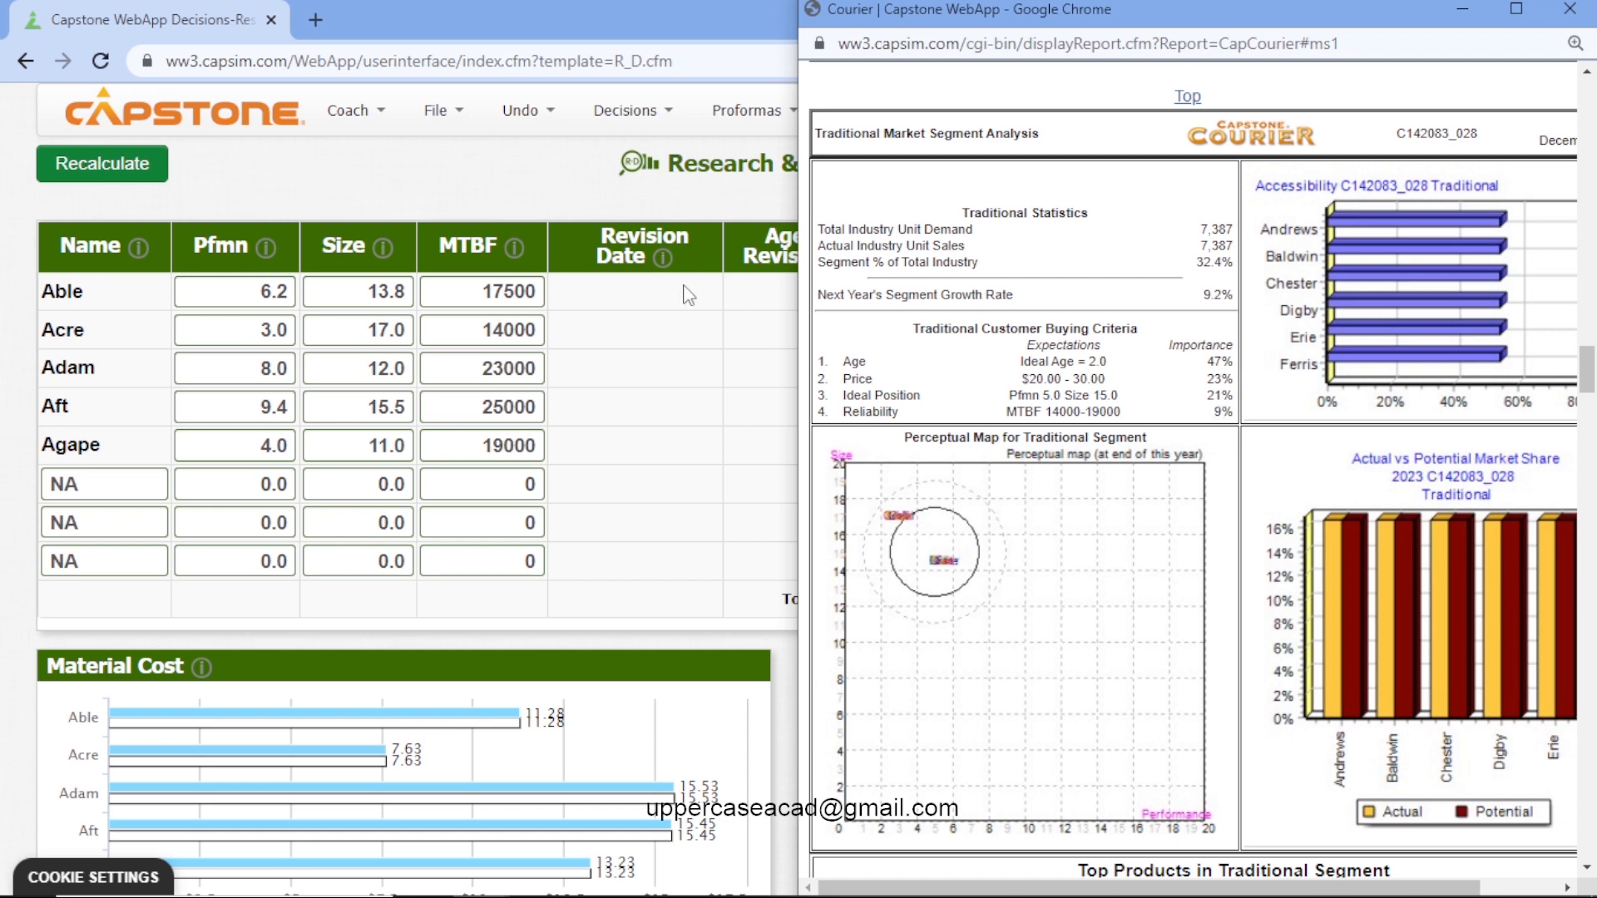
left_click_drag(519, 288, 527, 289)
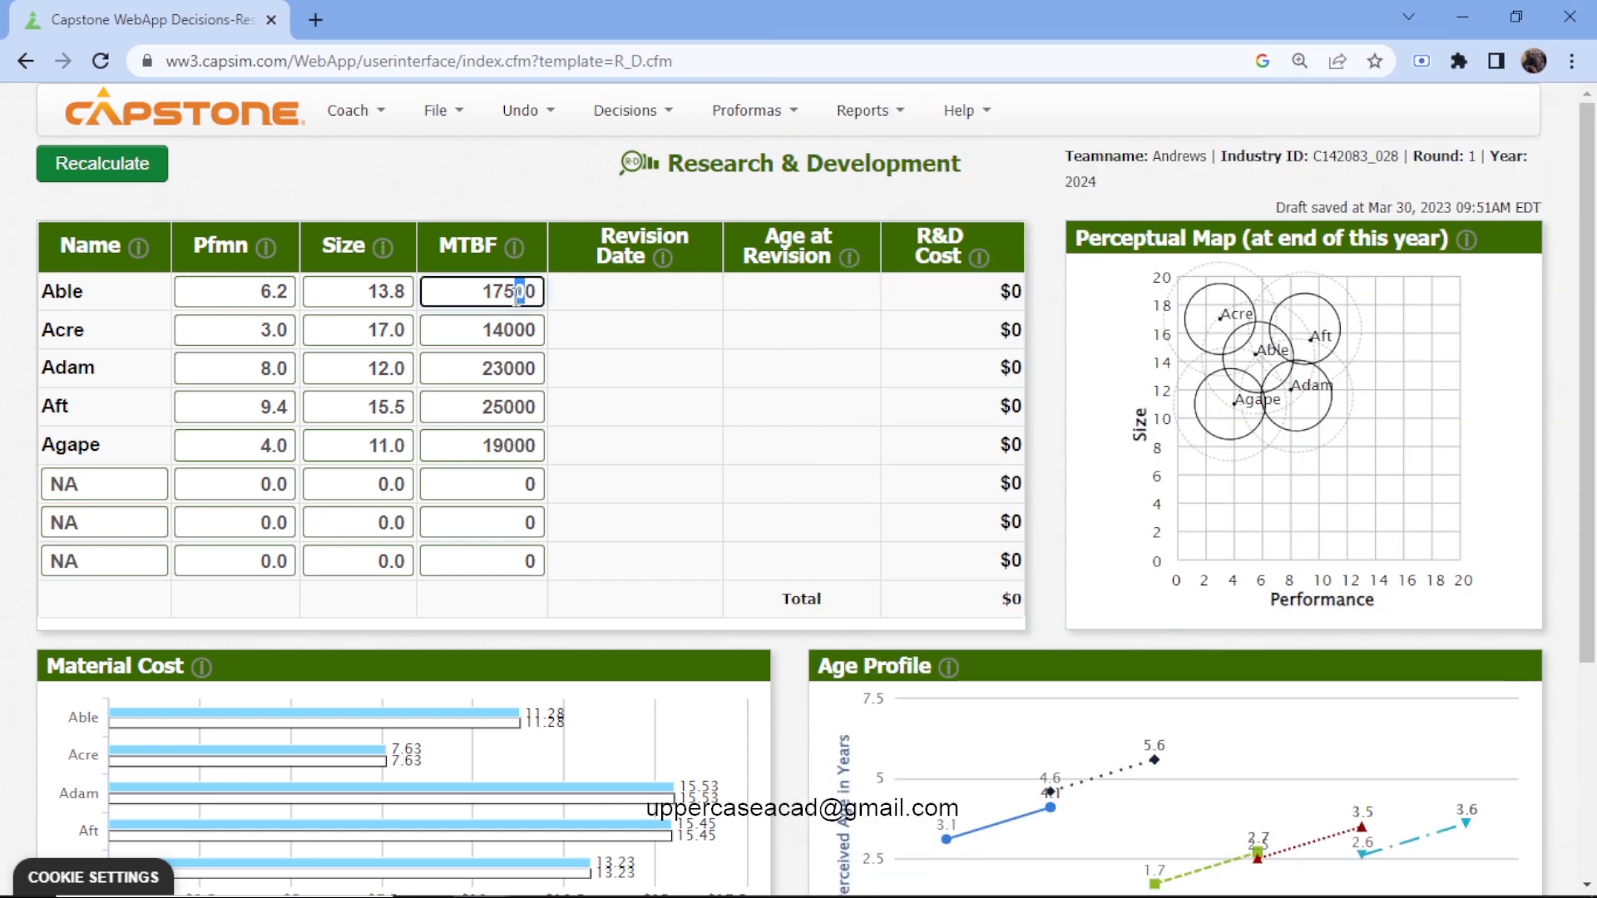
left_click(517, 293)
key("BackSpace")
key("BackSpace")
key("BackSpace")
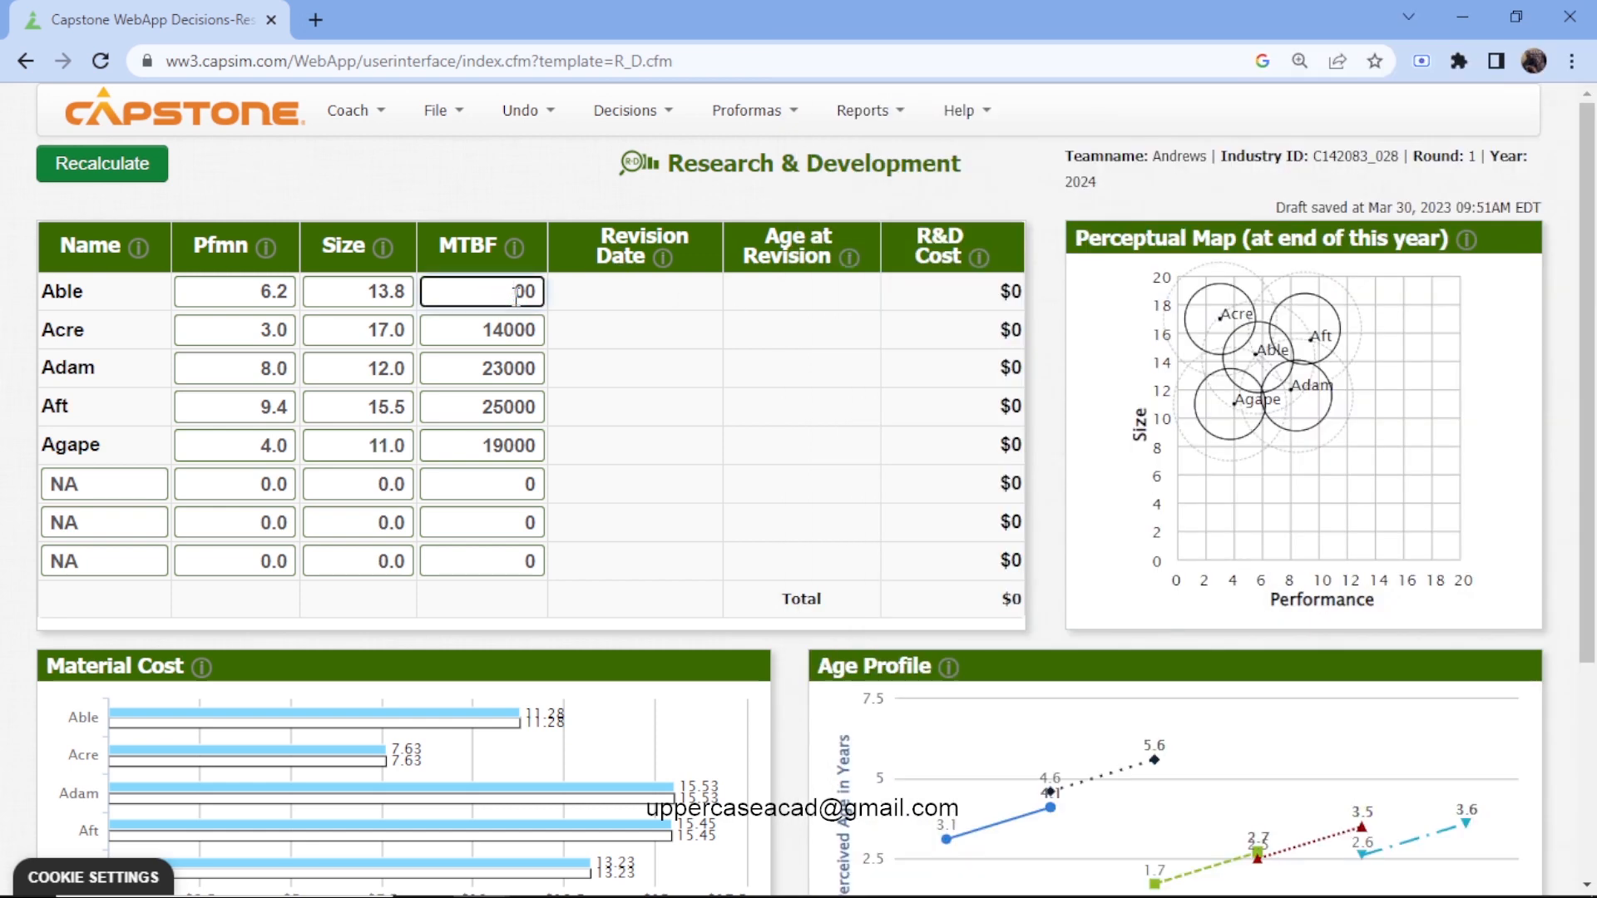
type("190")
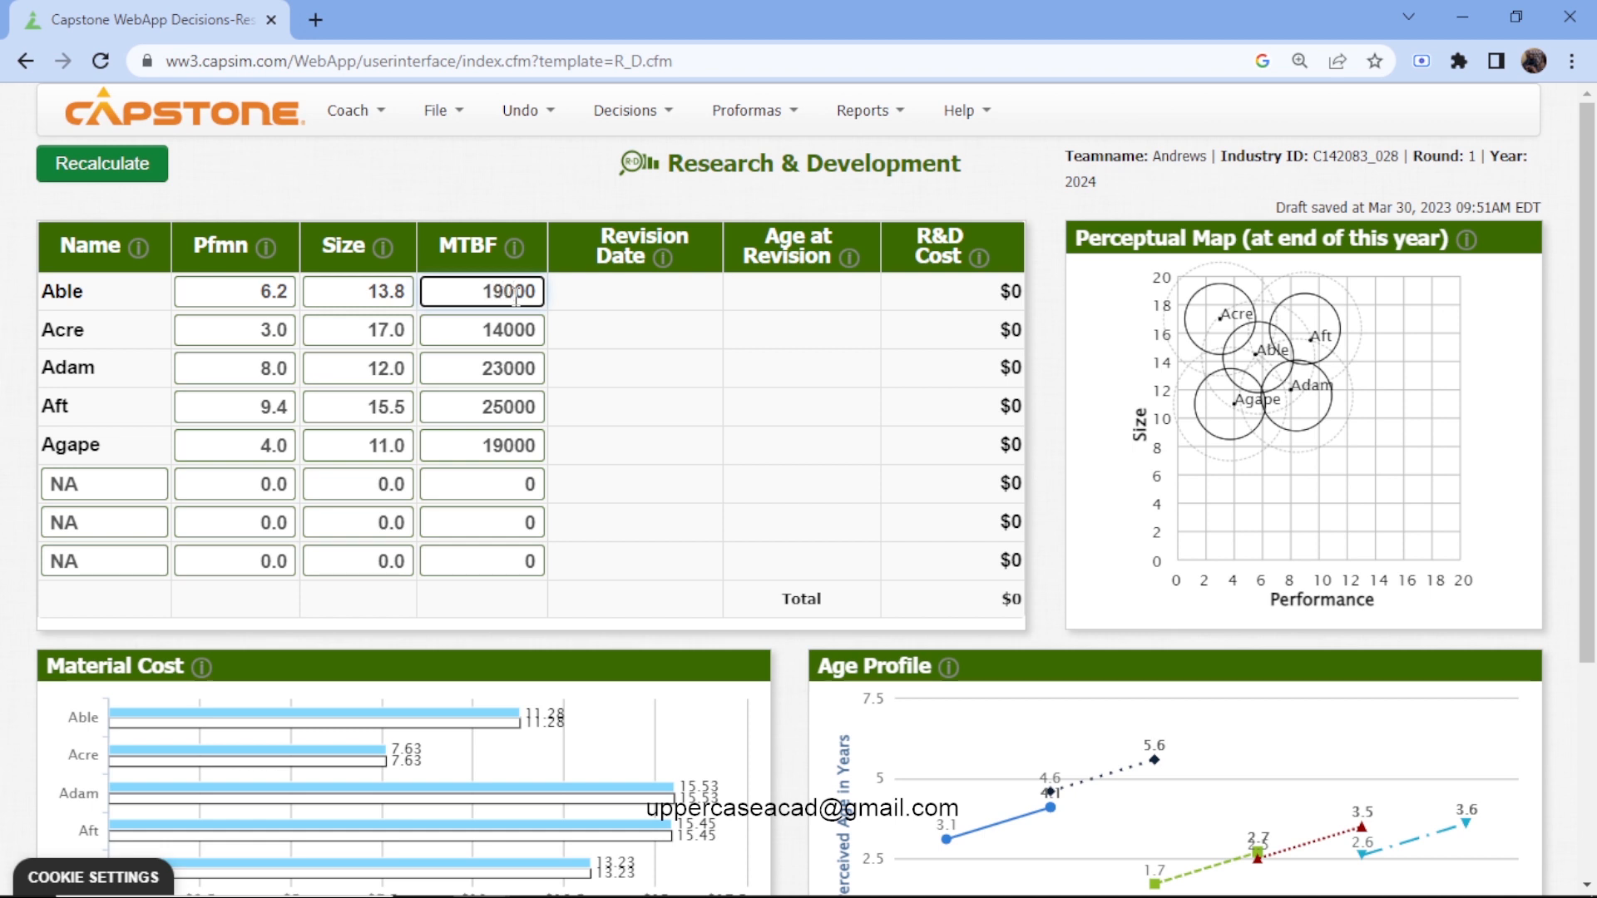
left_click(133, 176)
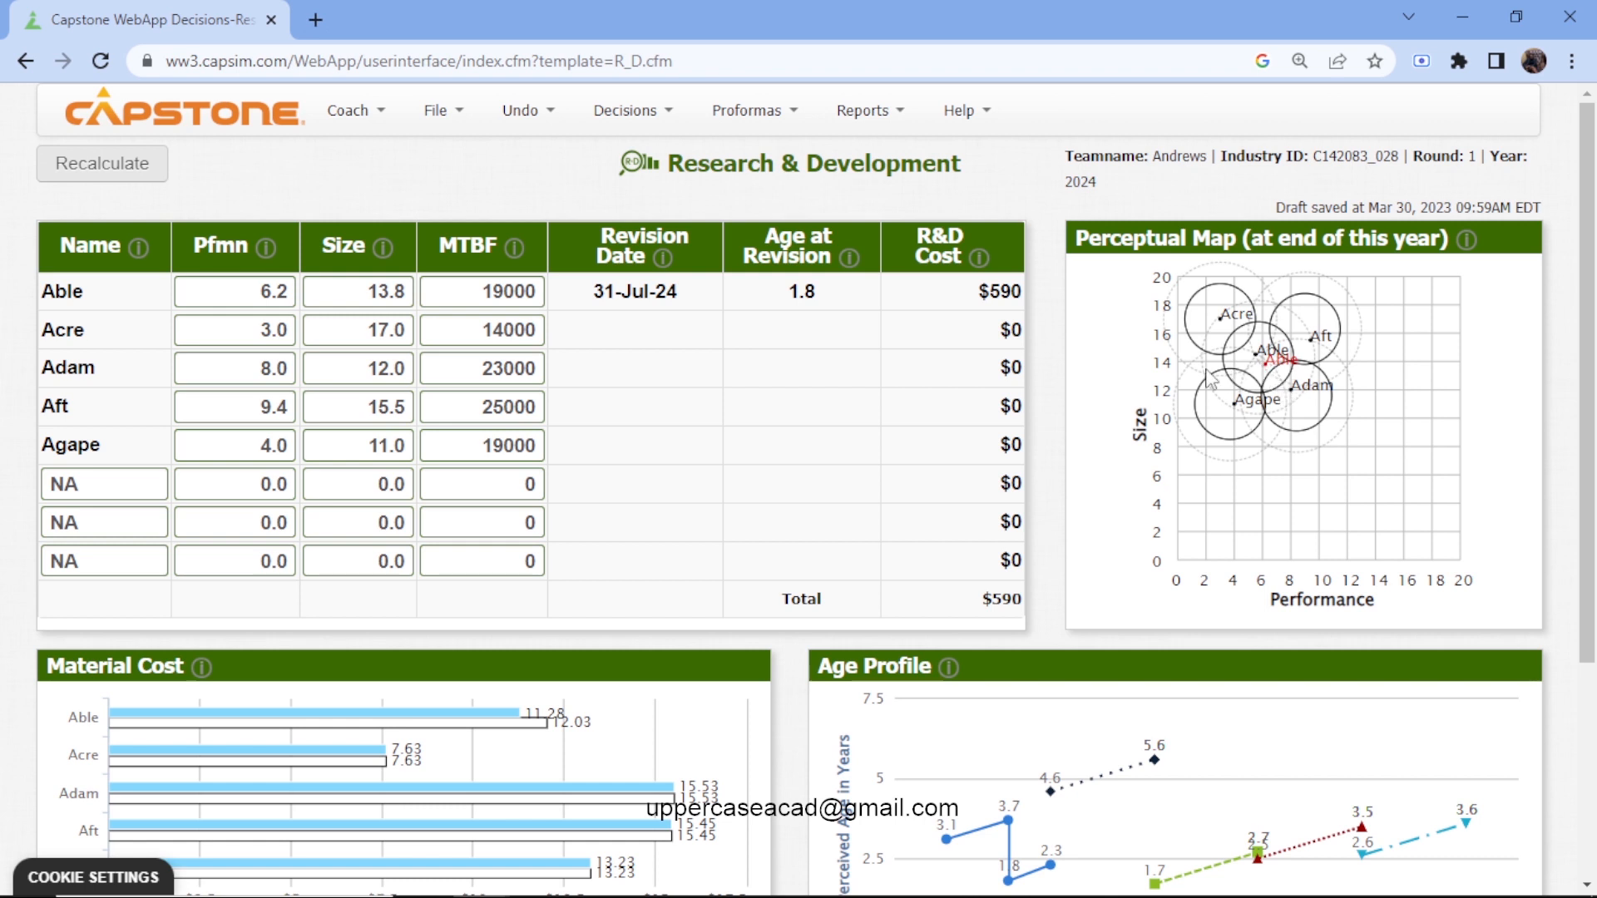
- Review the Low End segment report's customer buying criteria and top products, and return to the R&D decisions
left_click(868, 113)
left_click(942, 333)
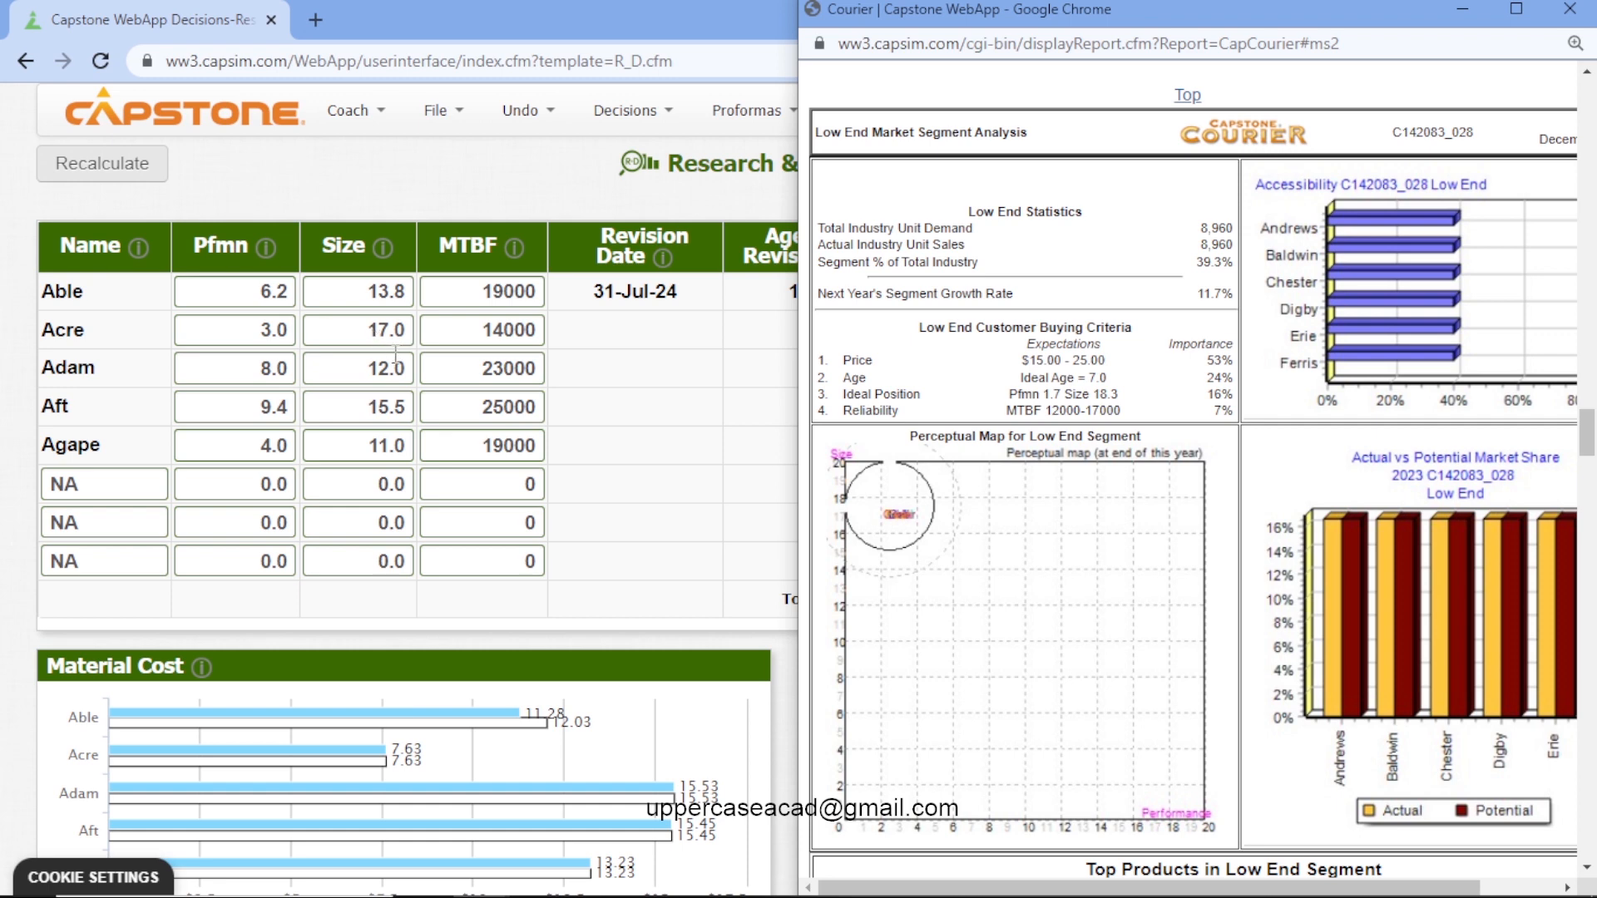
scroll(957, 511, "down", 3)
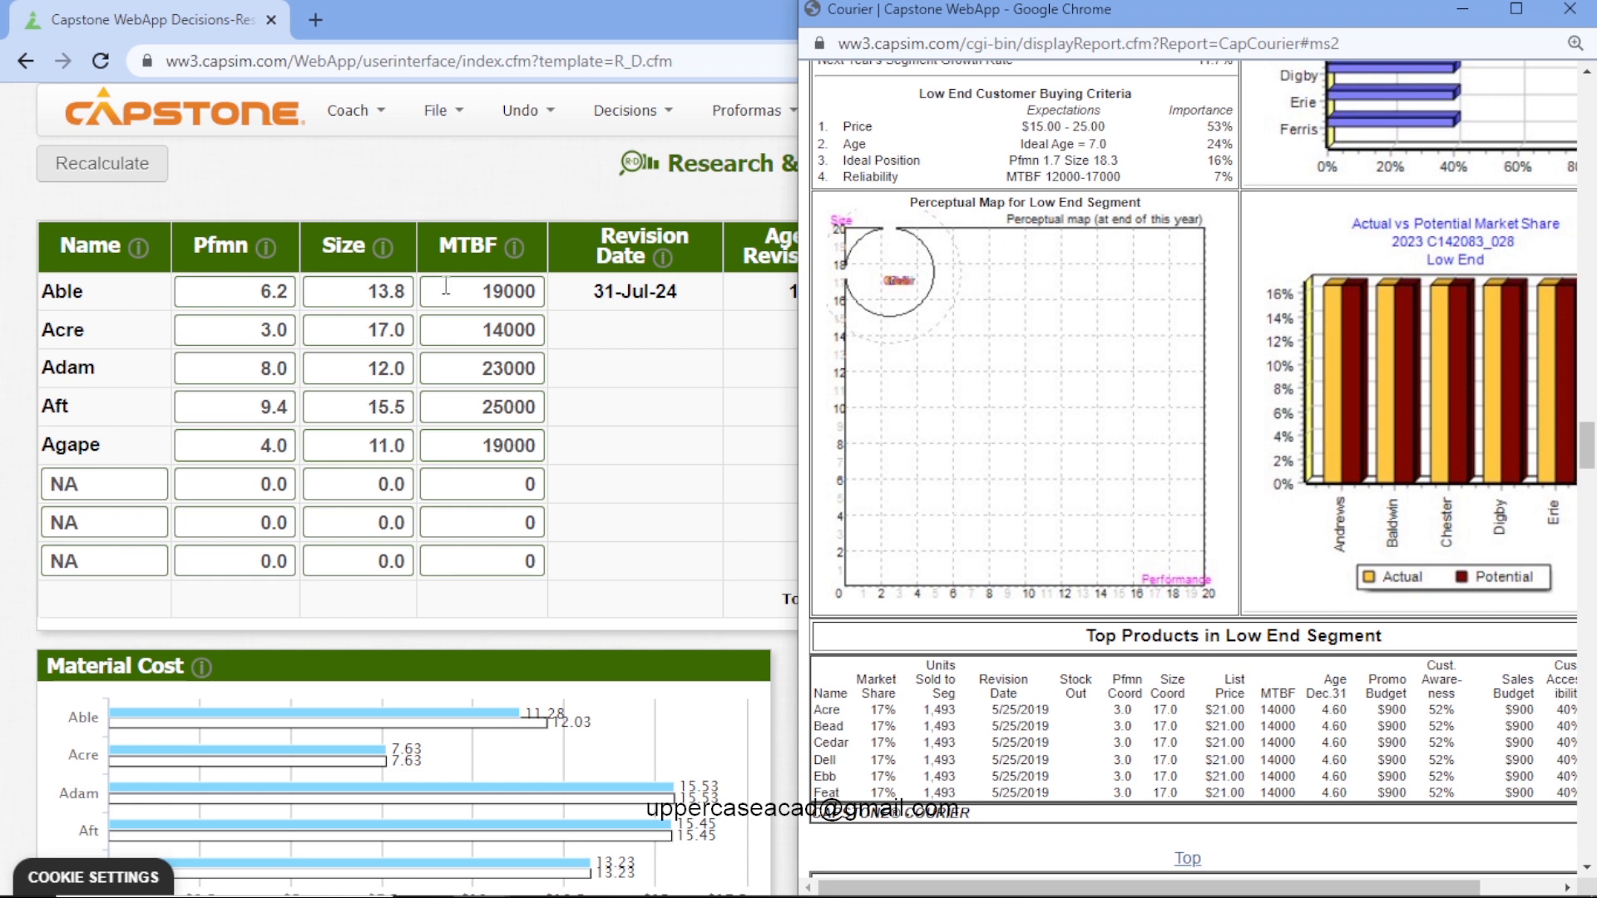
left_click(291, 171)
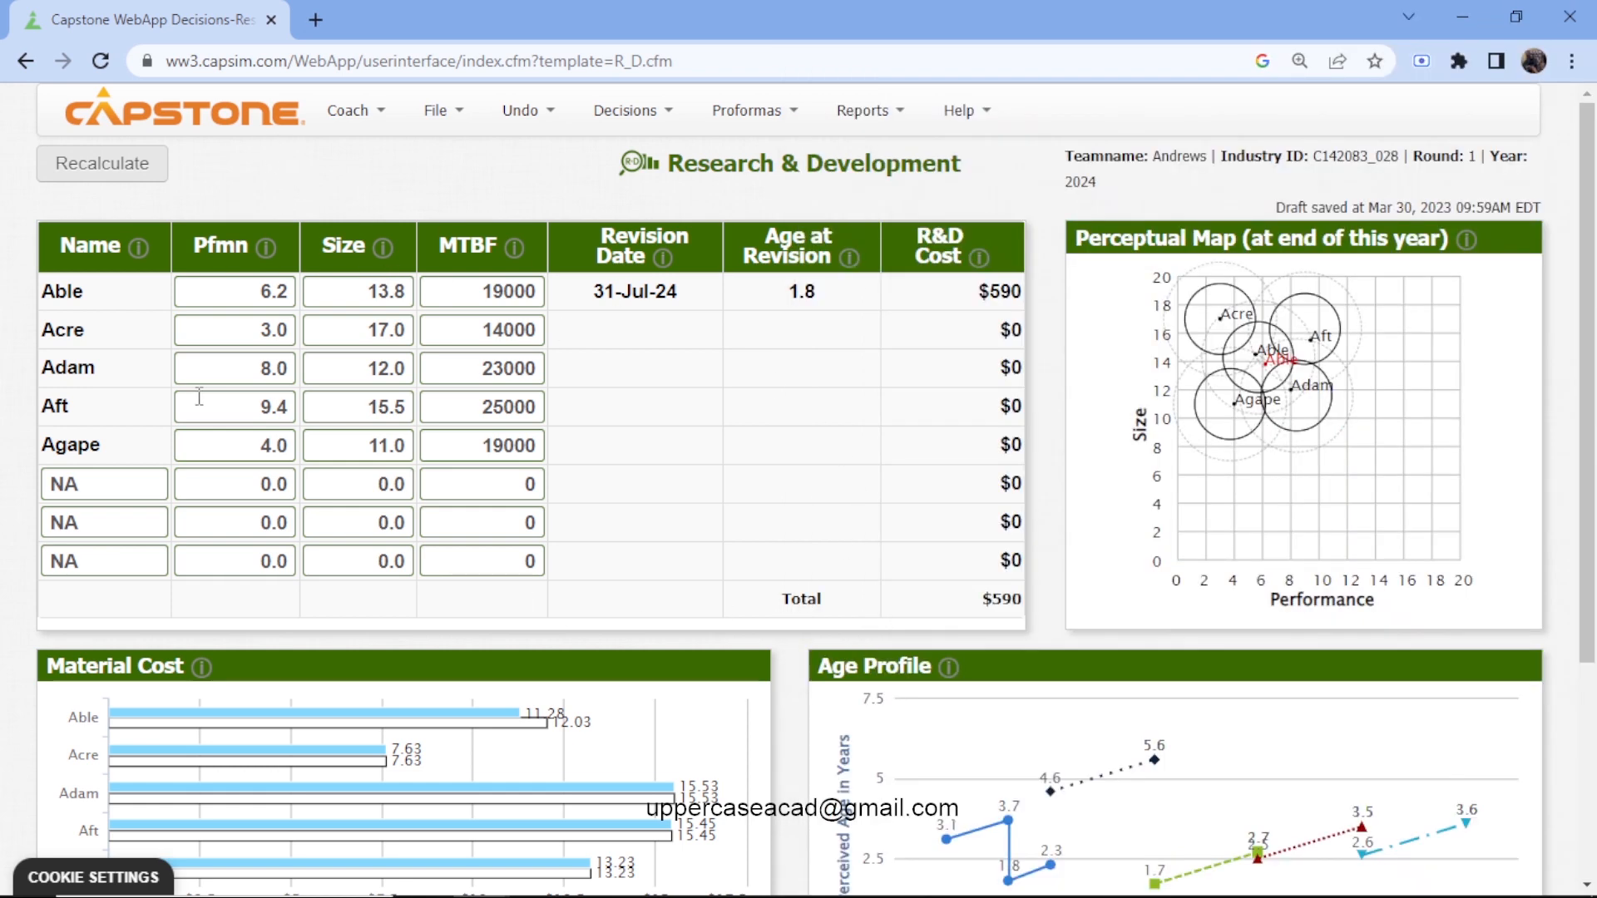
- Check the High End segment's ideal position in the Courier report and set Adam's performance to 8.9
left_click(865, 111)
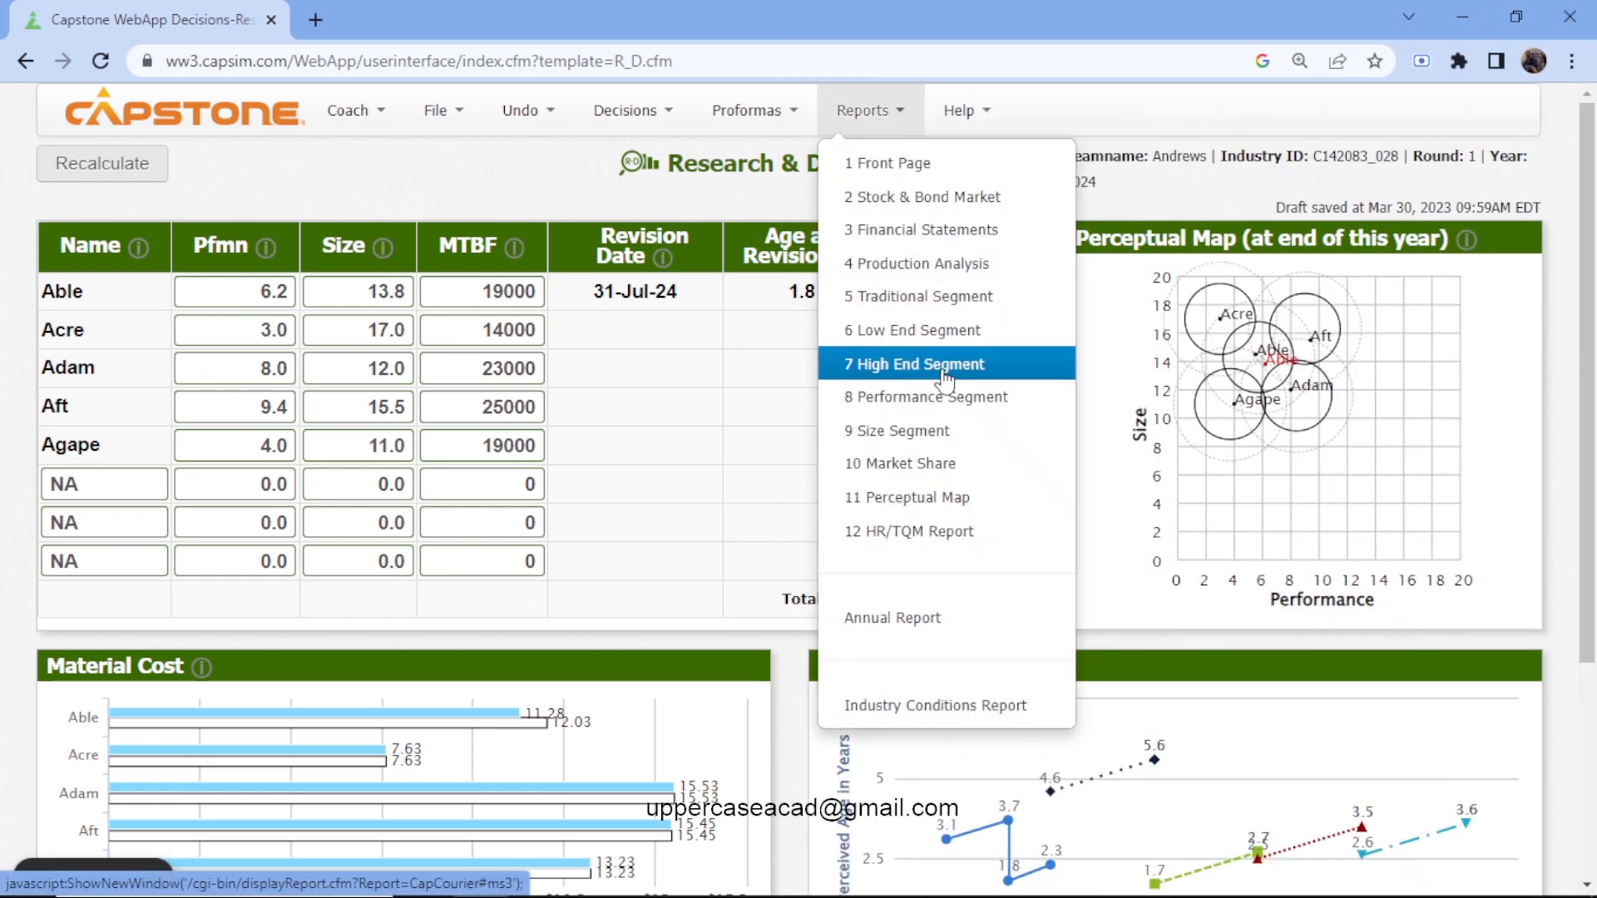
left_click(936, 361)
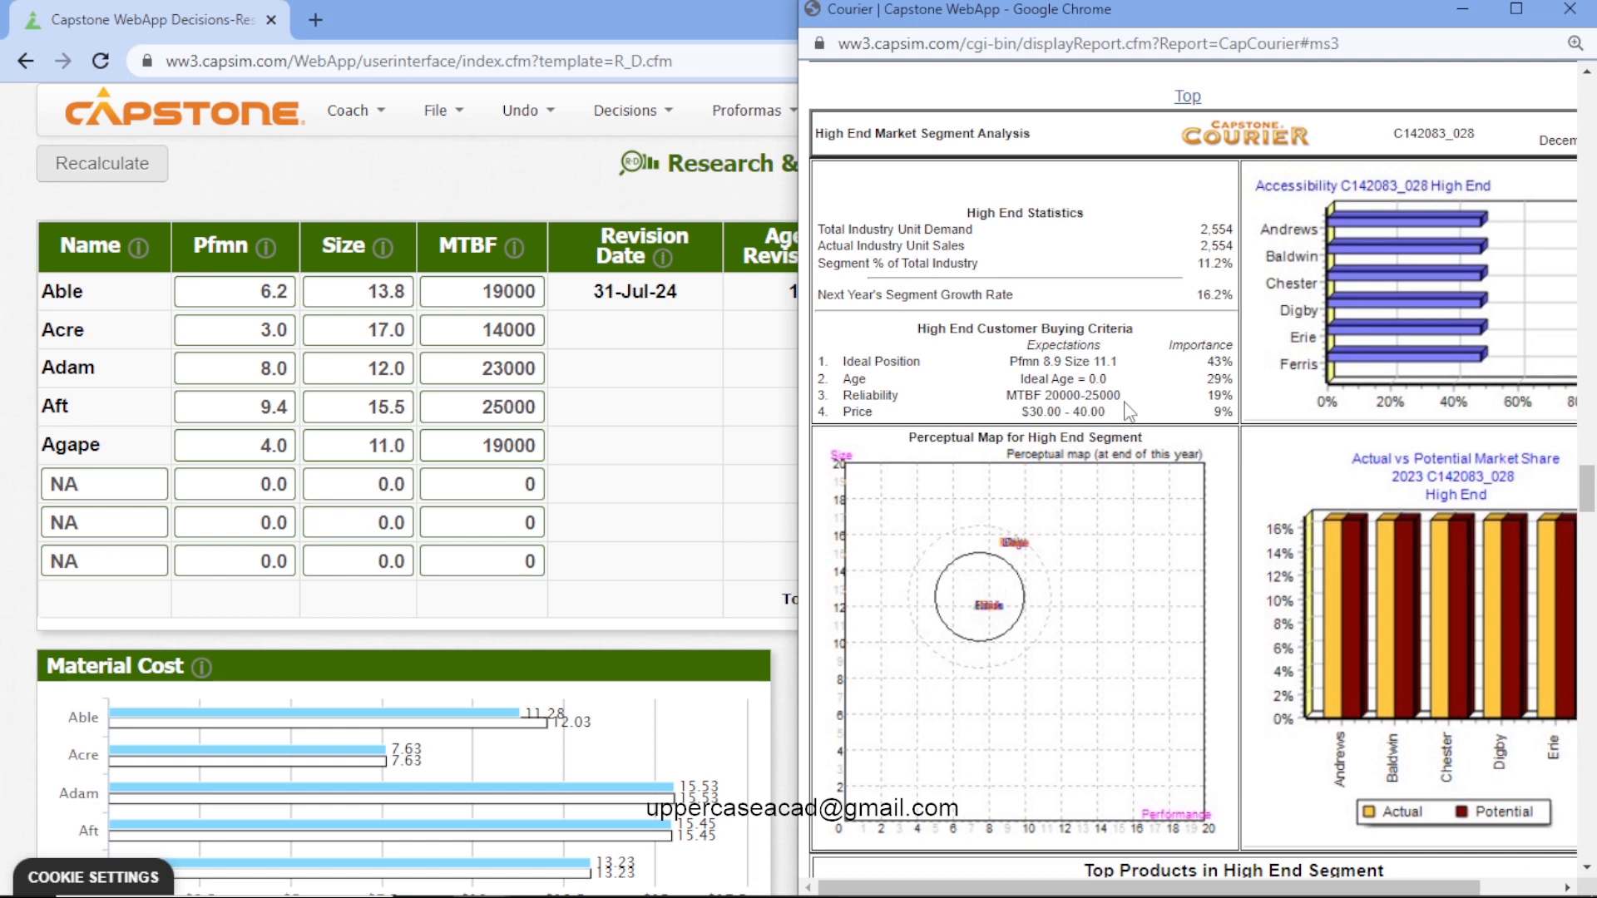
scroll(1129, 412, "down", 1)
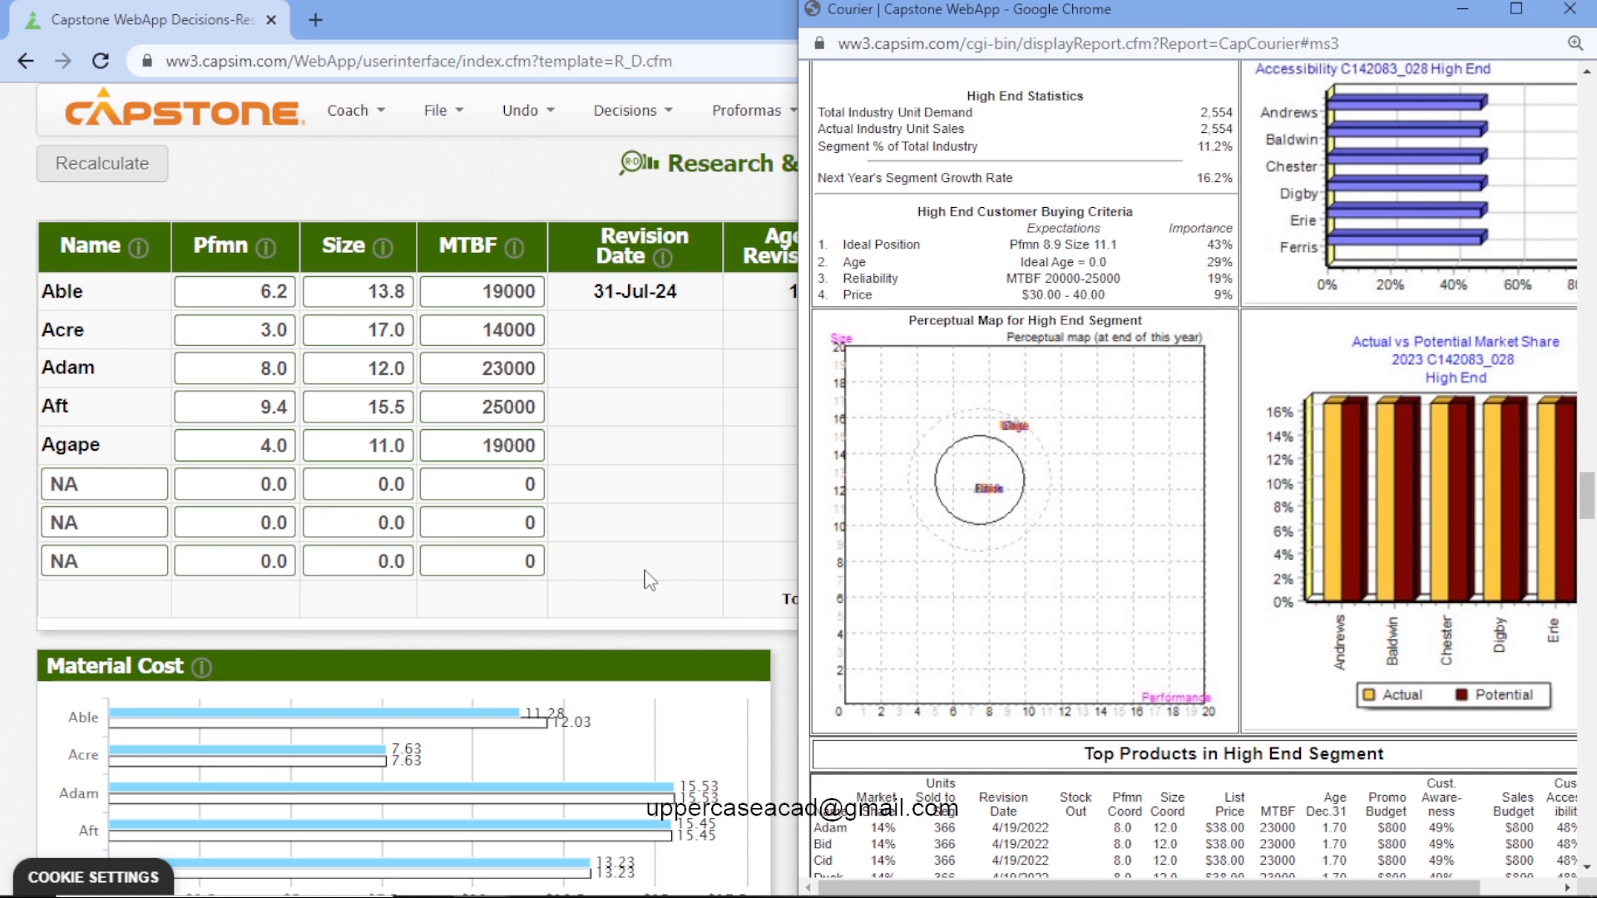
left_click(289, 369)
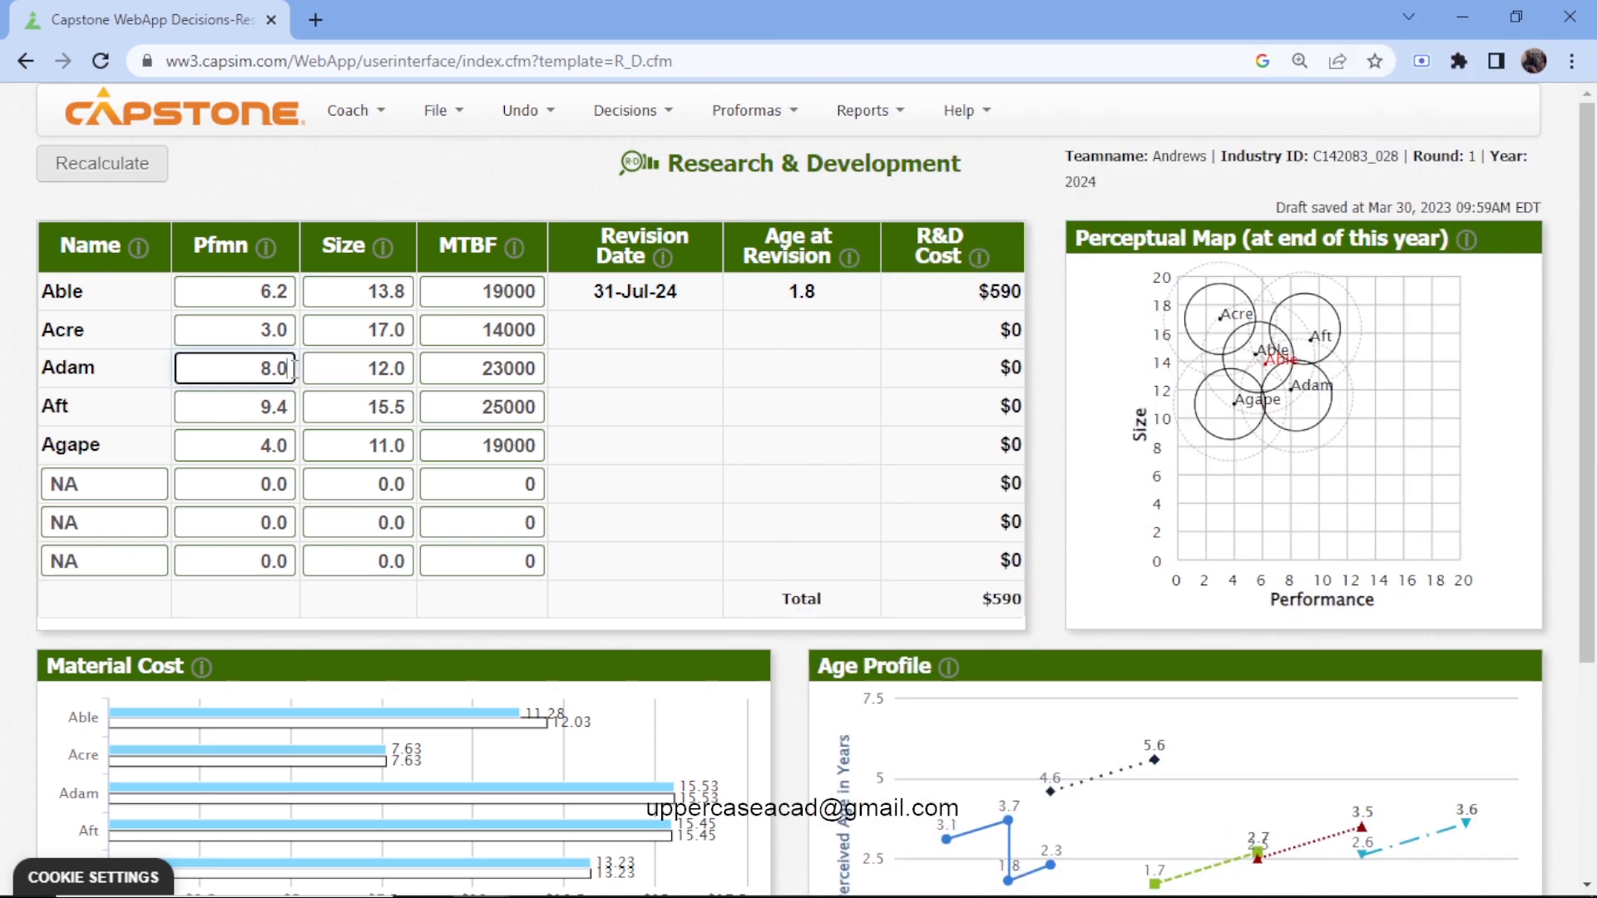
key("BackSpace")
type("9")
- Set Adam's size coordinate to 11.1
left_click(407, 369)
key("BackSpace")
key("BackSpace")
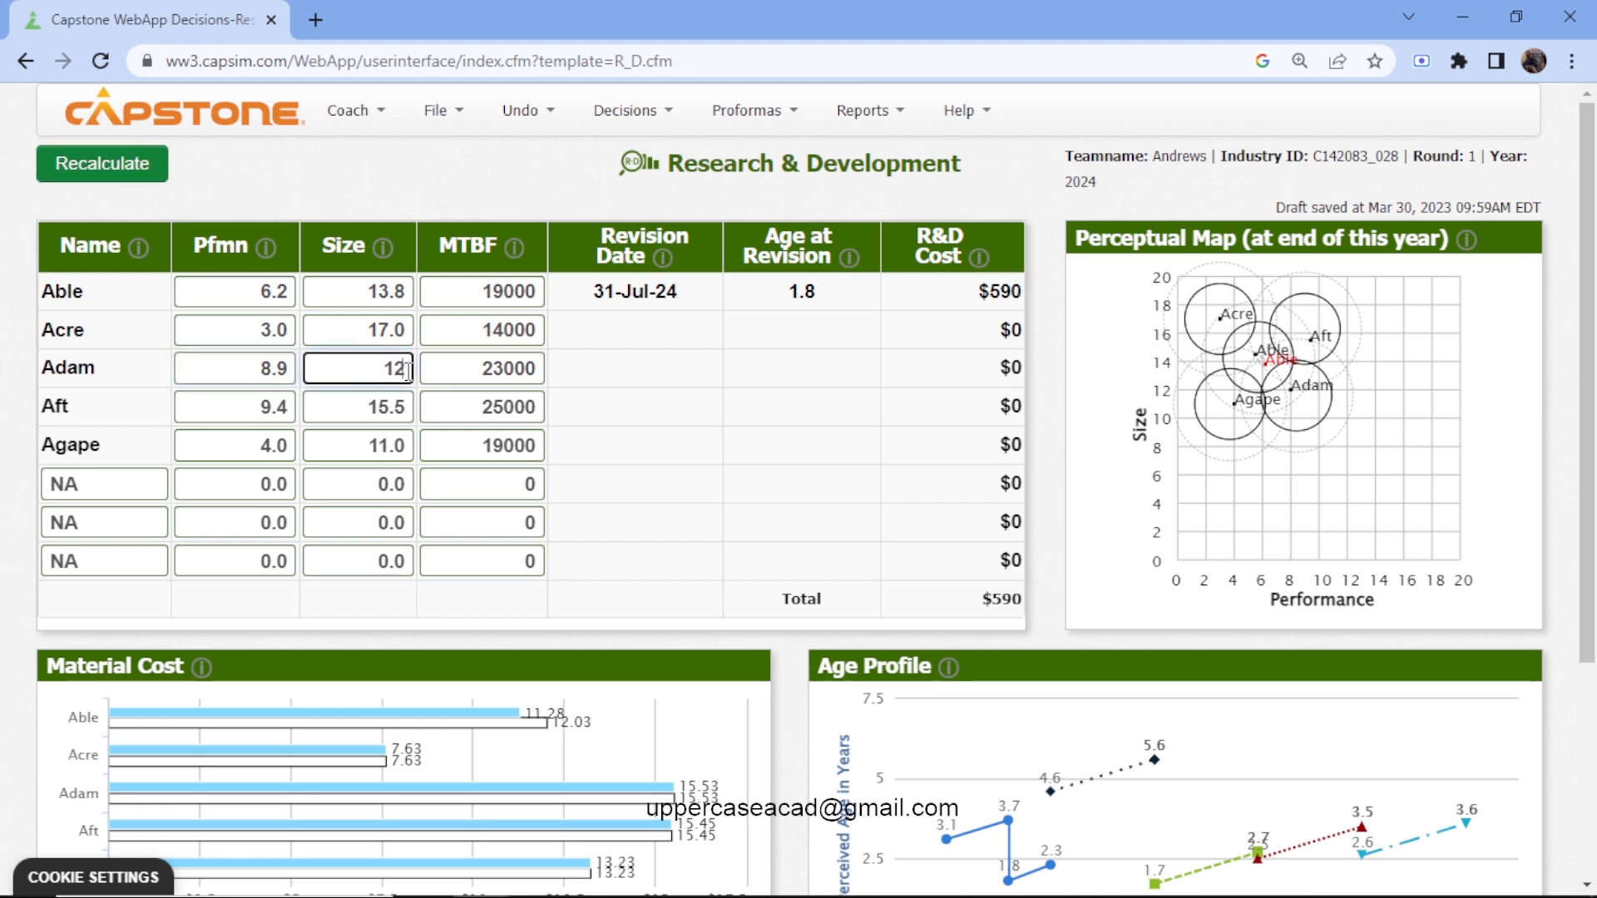
key("BackSpace")
type("1")
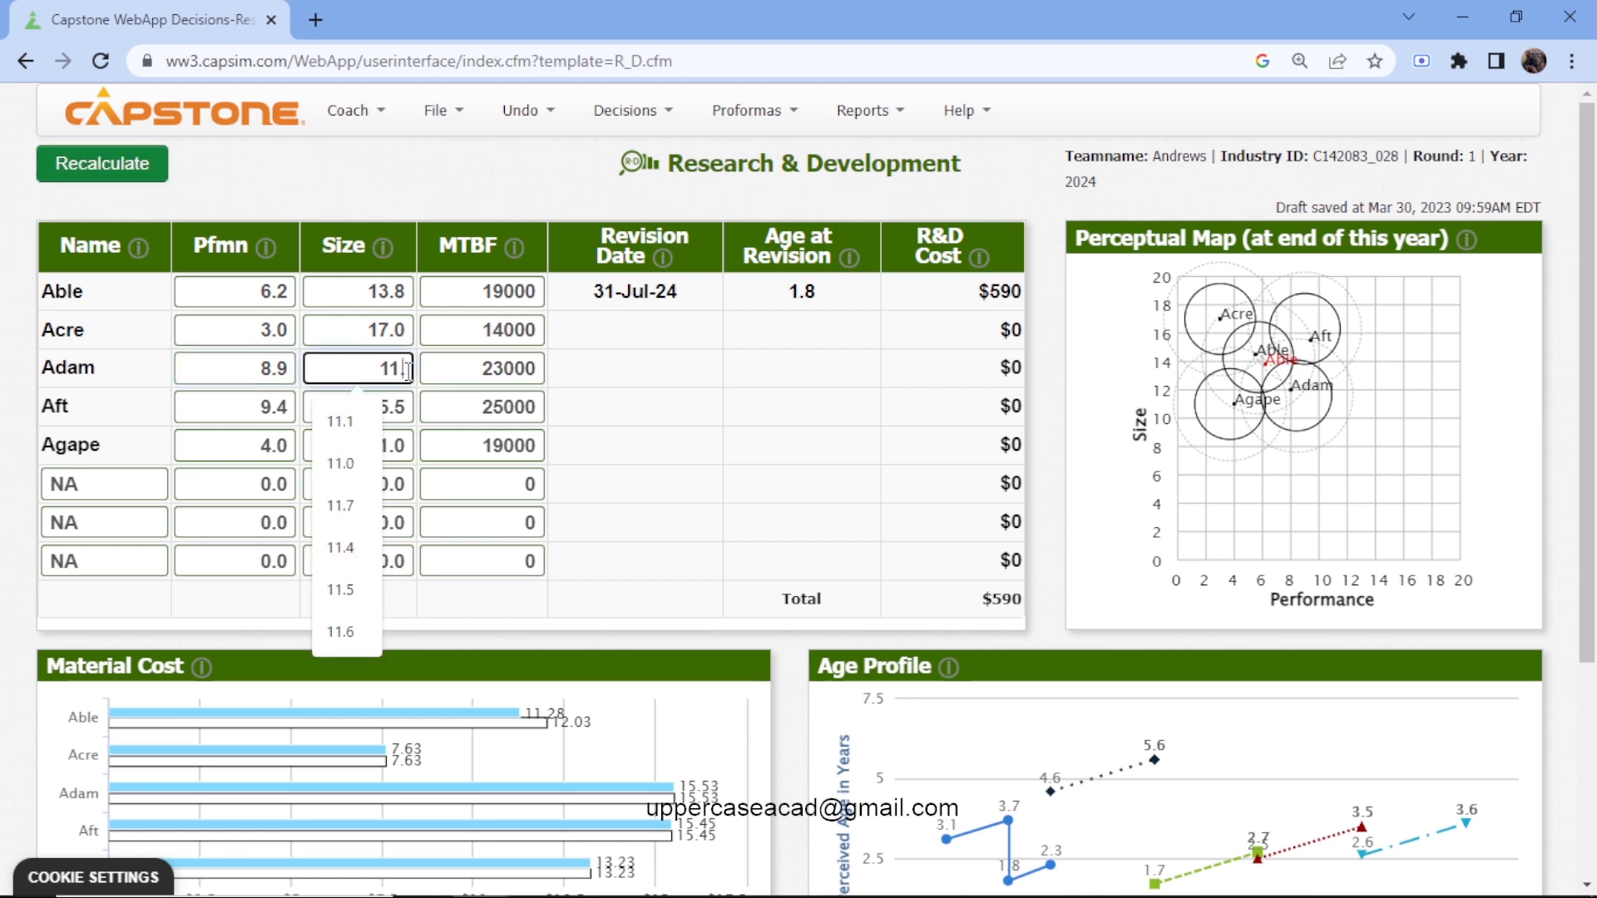
type(".1")
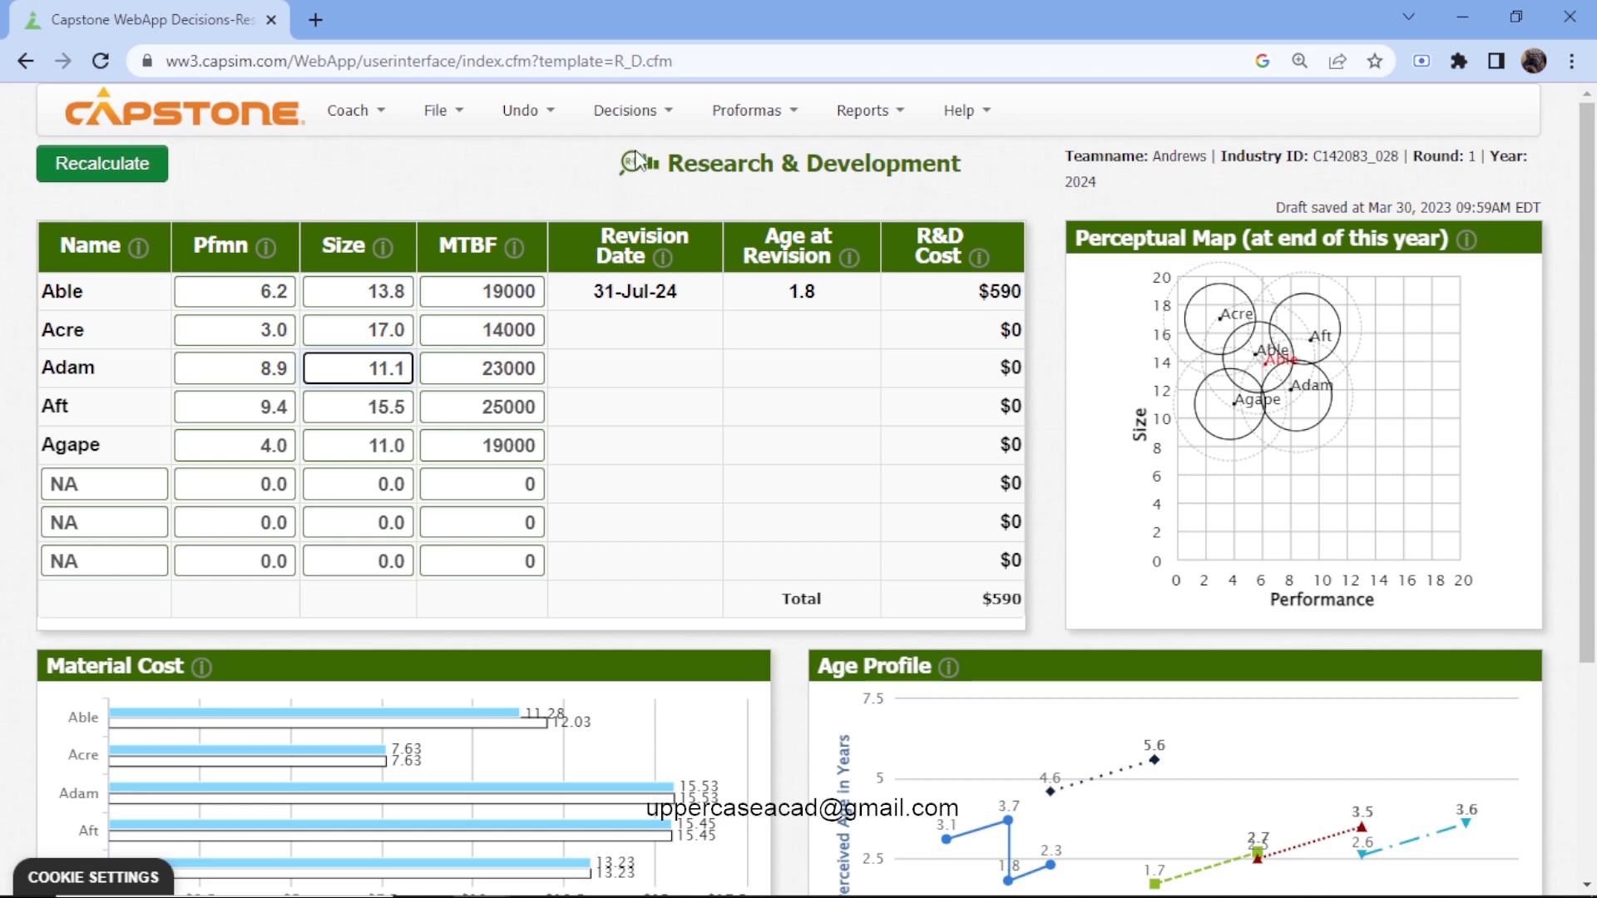
- Check the High End segment's reliability range, set Adam's MTBF to 25000 and recalculate the R&D decisions
left_click(858, 113)
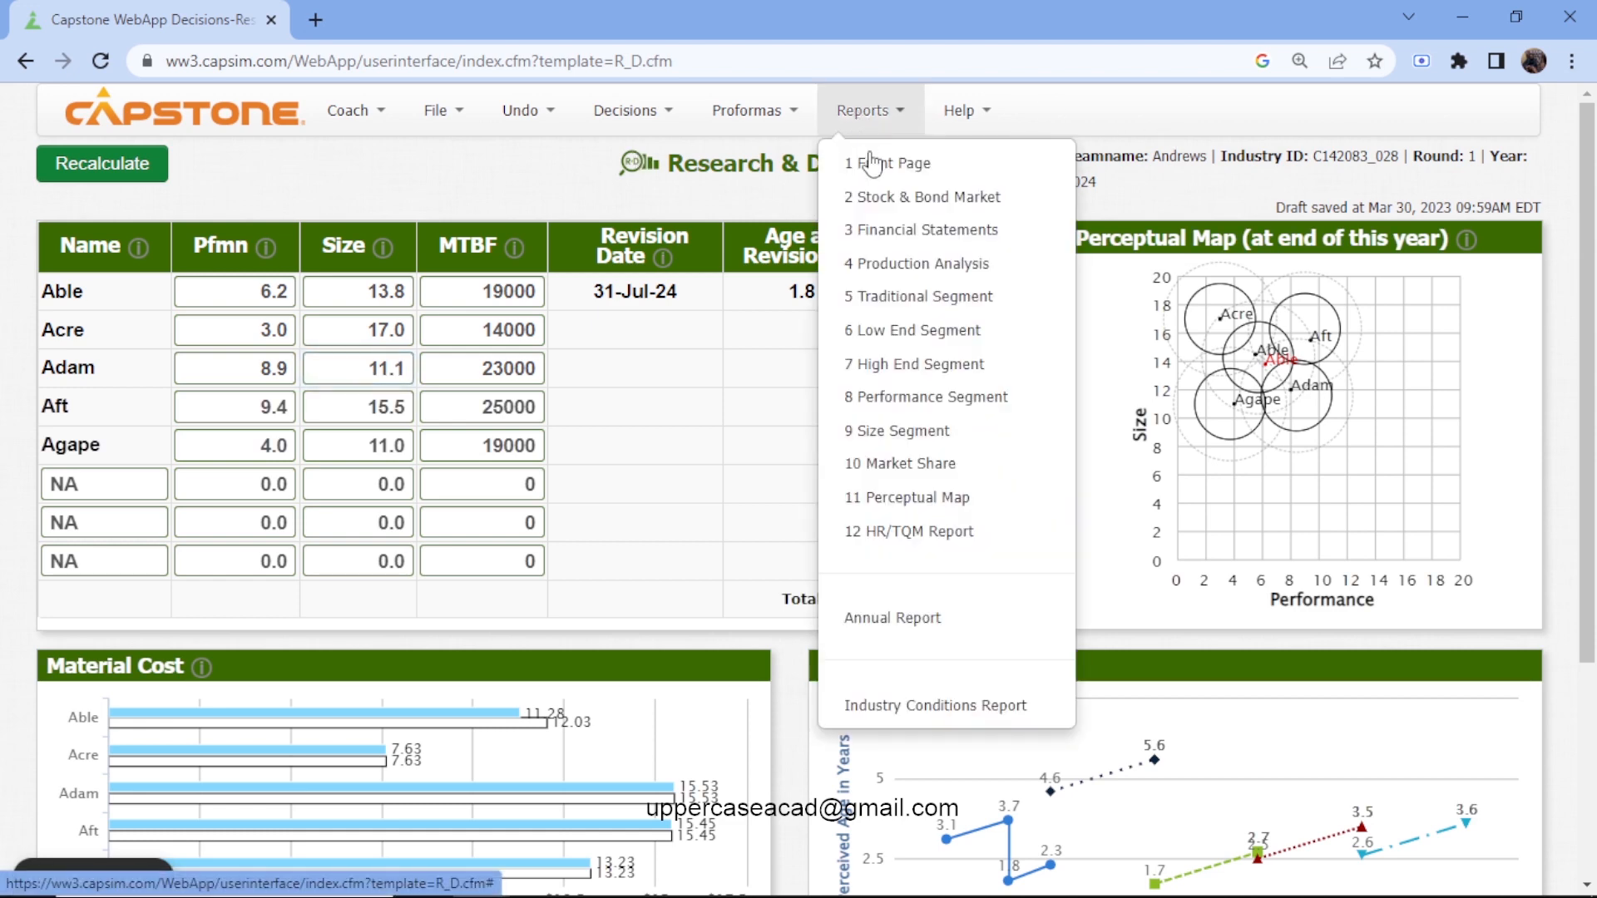
left_click(919, 364)
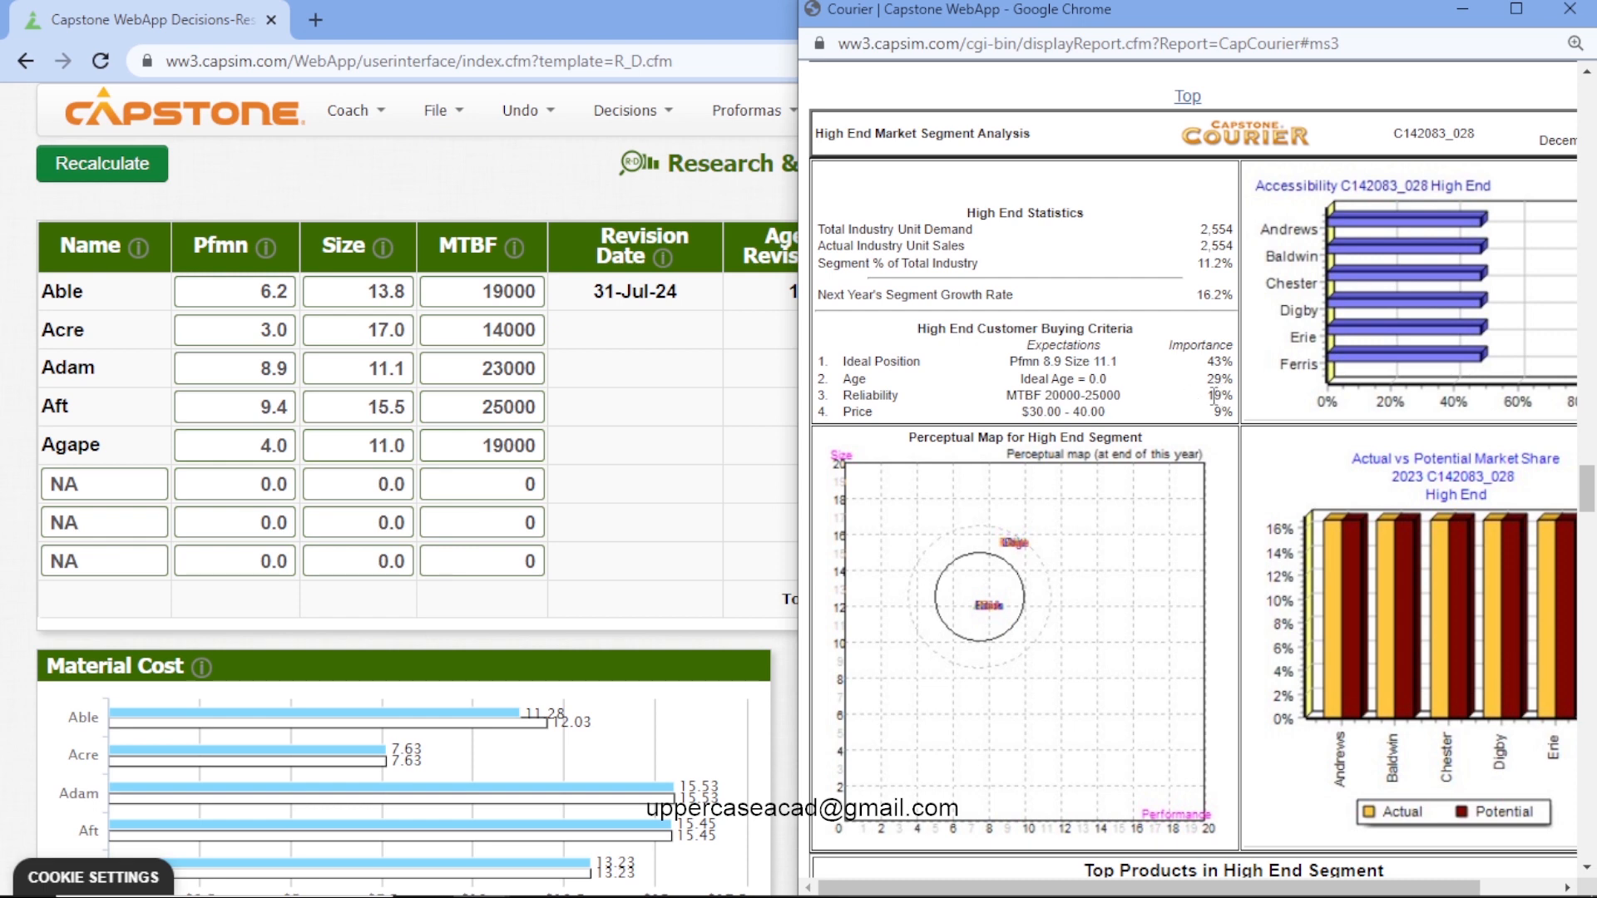
left_click(505, 377)
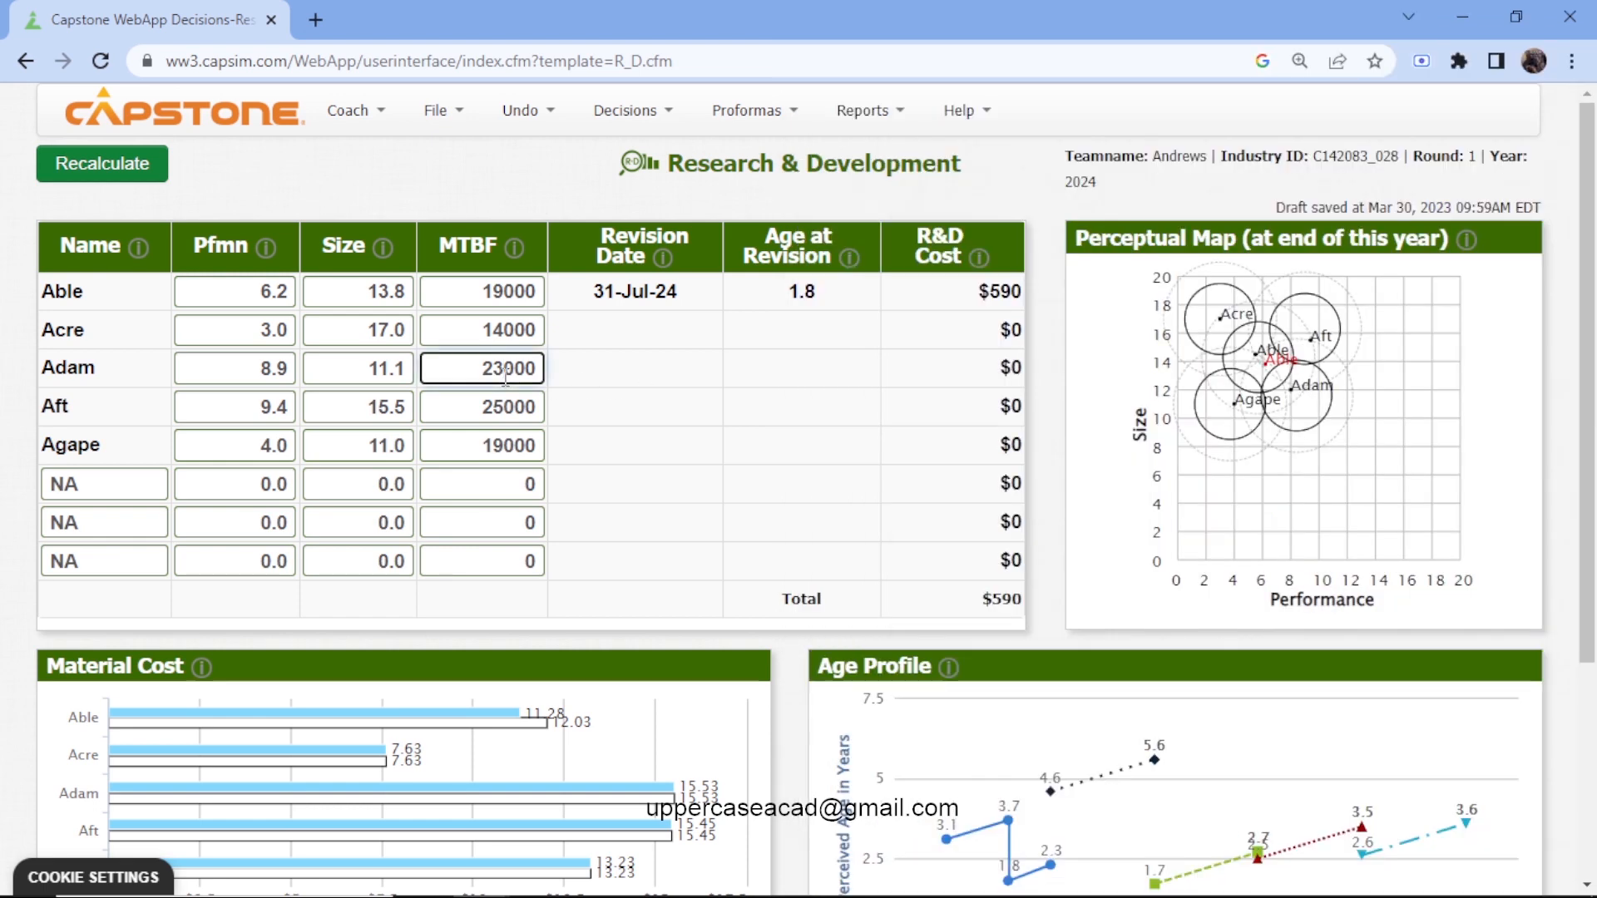
key("BackSpace")
type("5")
left_click(147, 180)
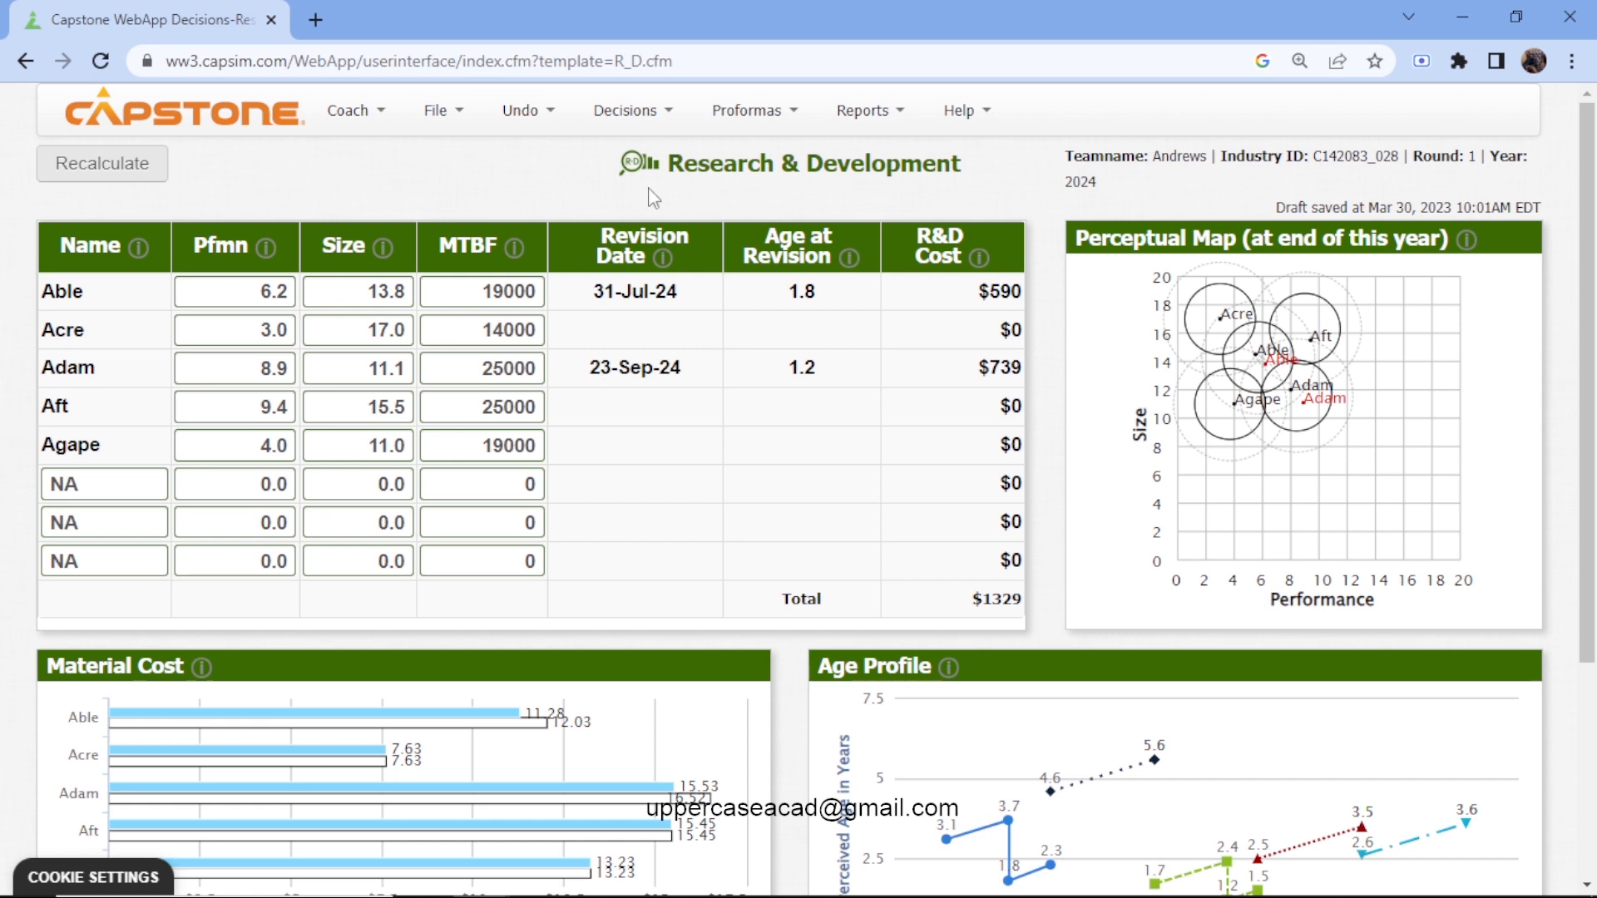
left_click(641, 112)
left_click(496, 172)
left_click(785, 116)
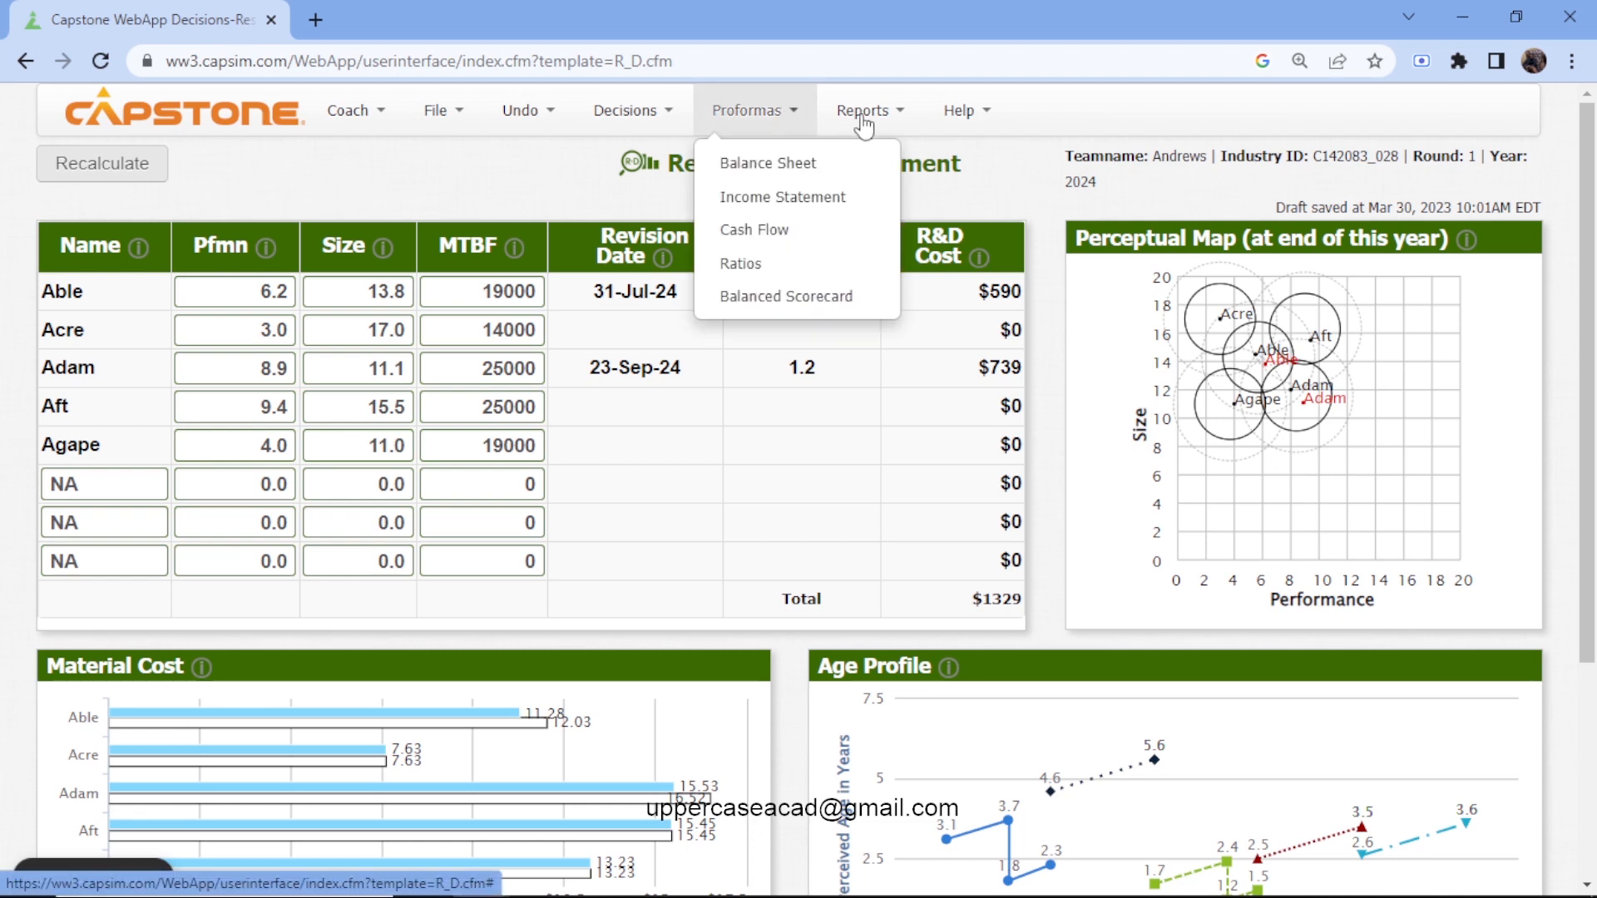
- Check the Performance segment's reliability range, set Aft's MTBF to 27000 and recalculate the R&D decisions
left_click(864, 112)
left_click(912, 399)
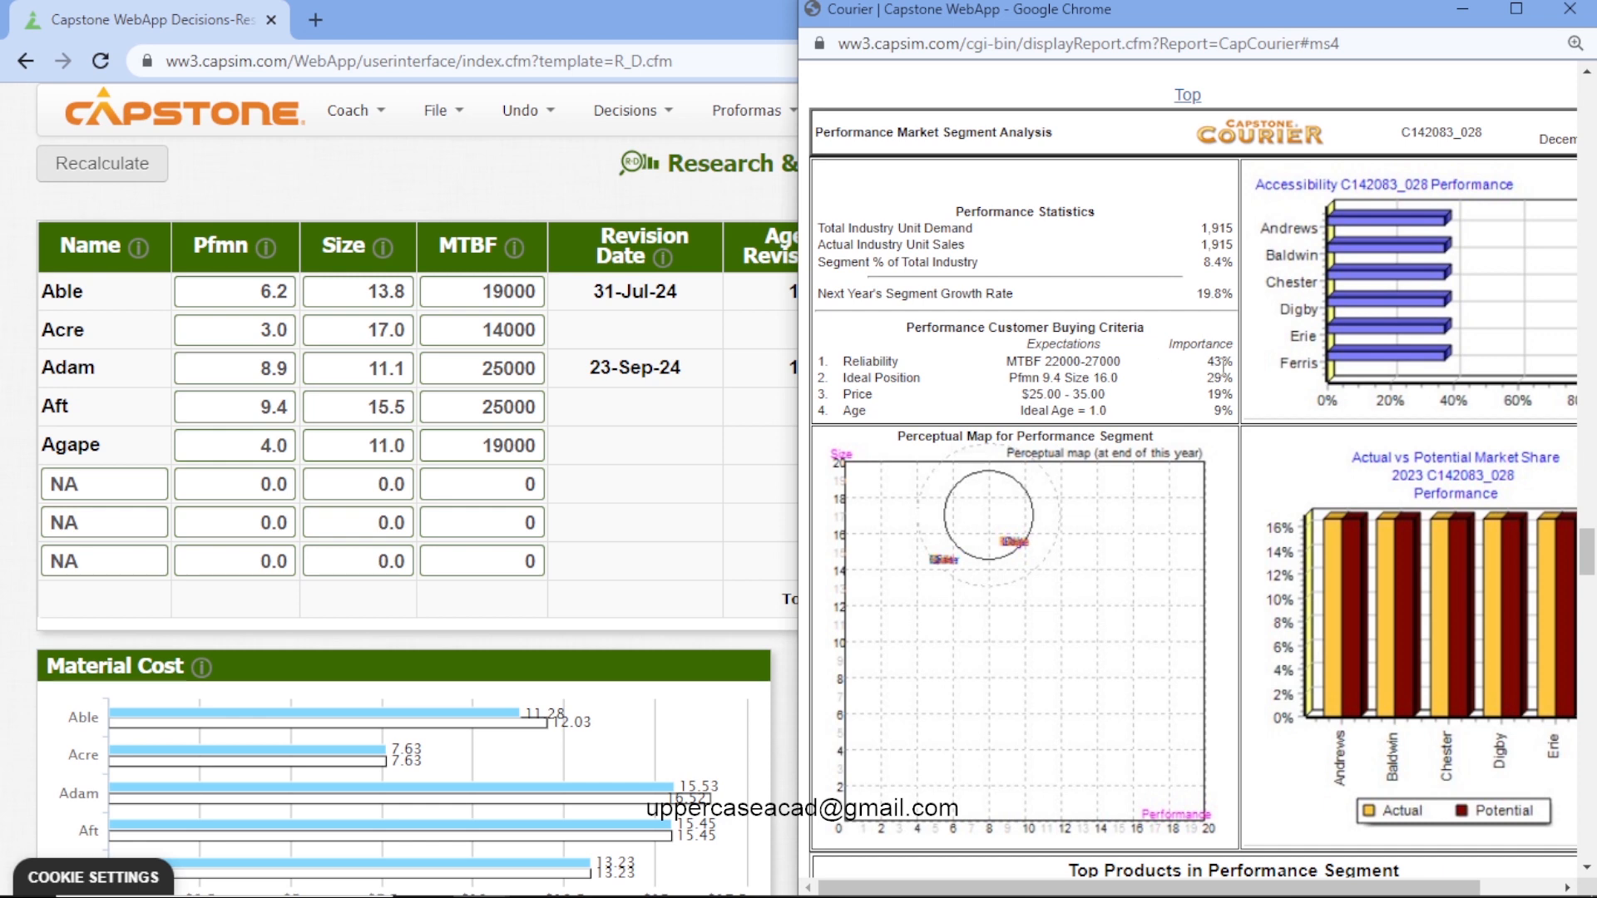
left_click(507, 407)
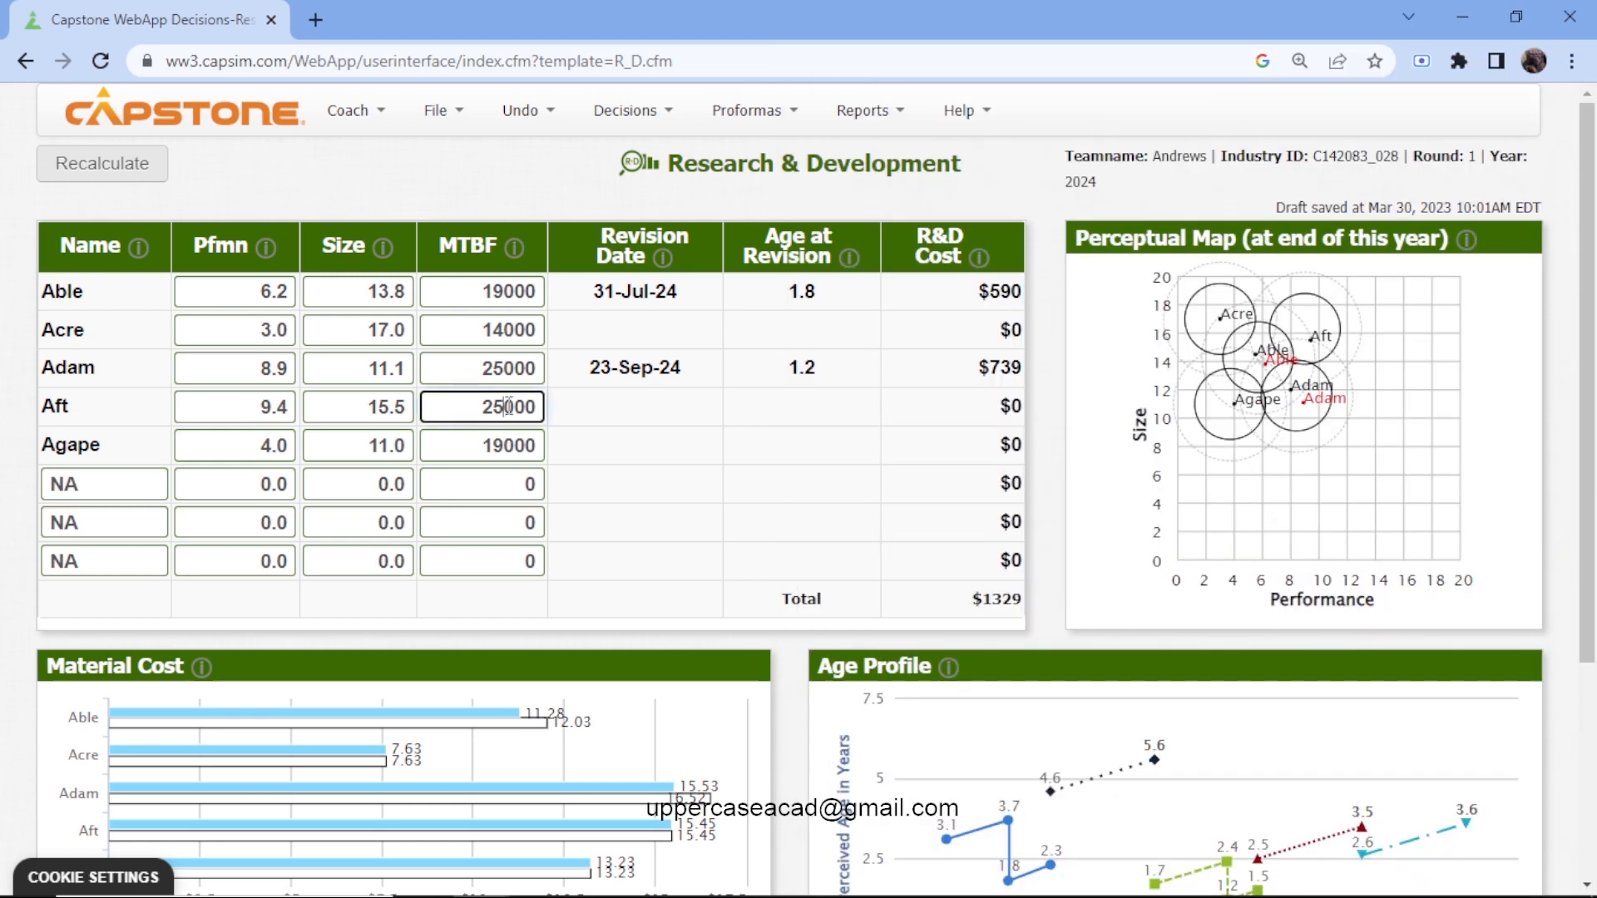
key("BackSpace")
type("7")
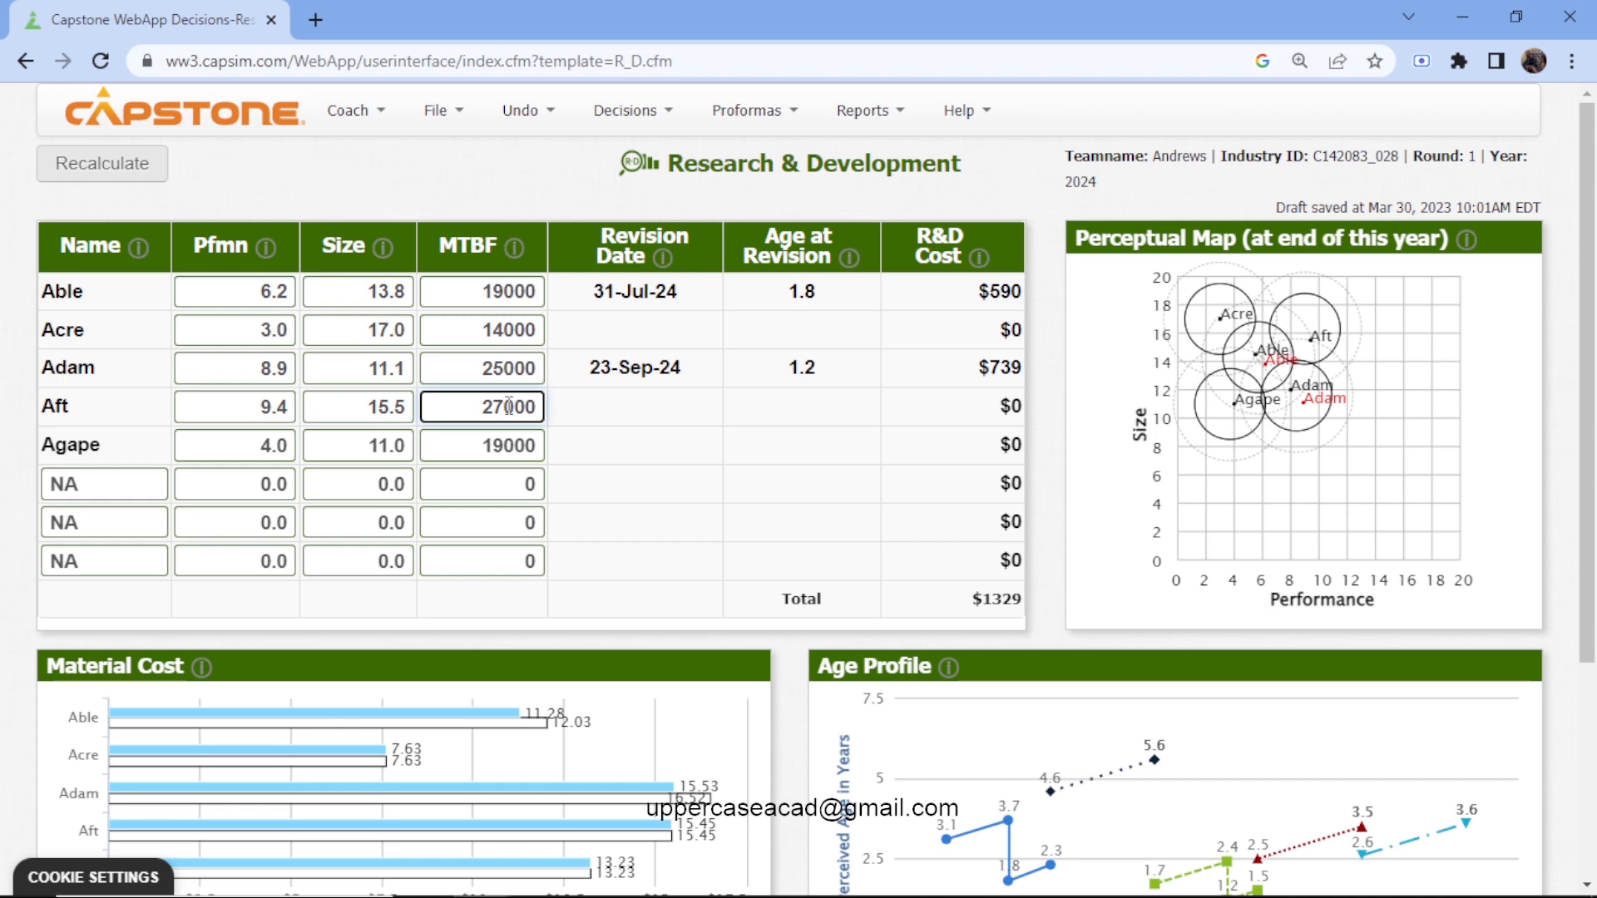
left_click(141, 170)
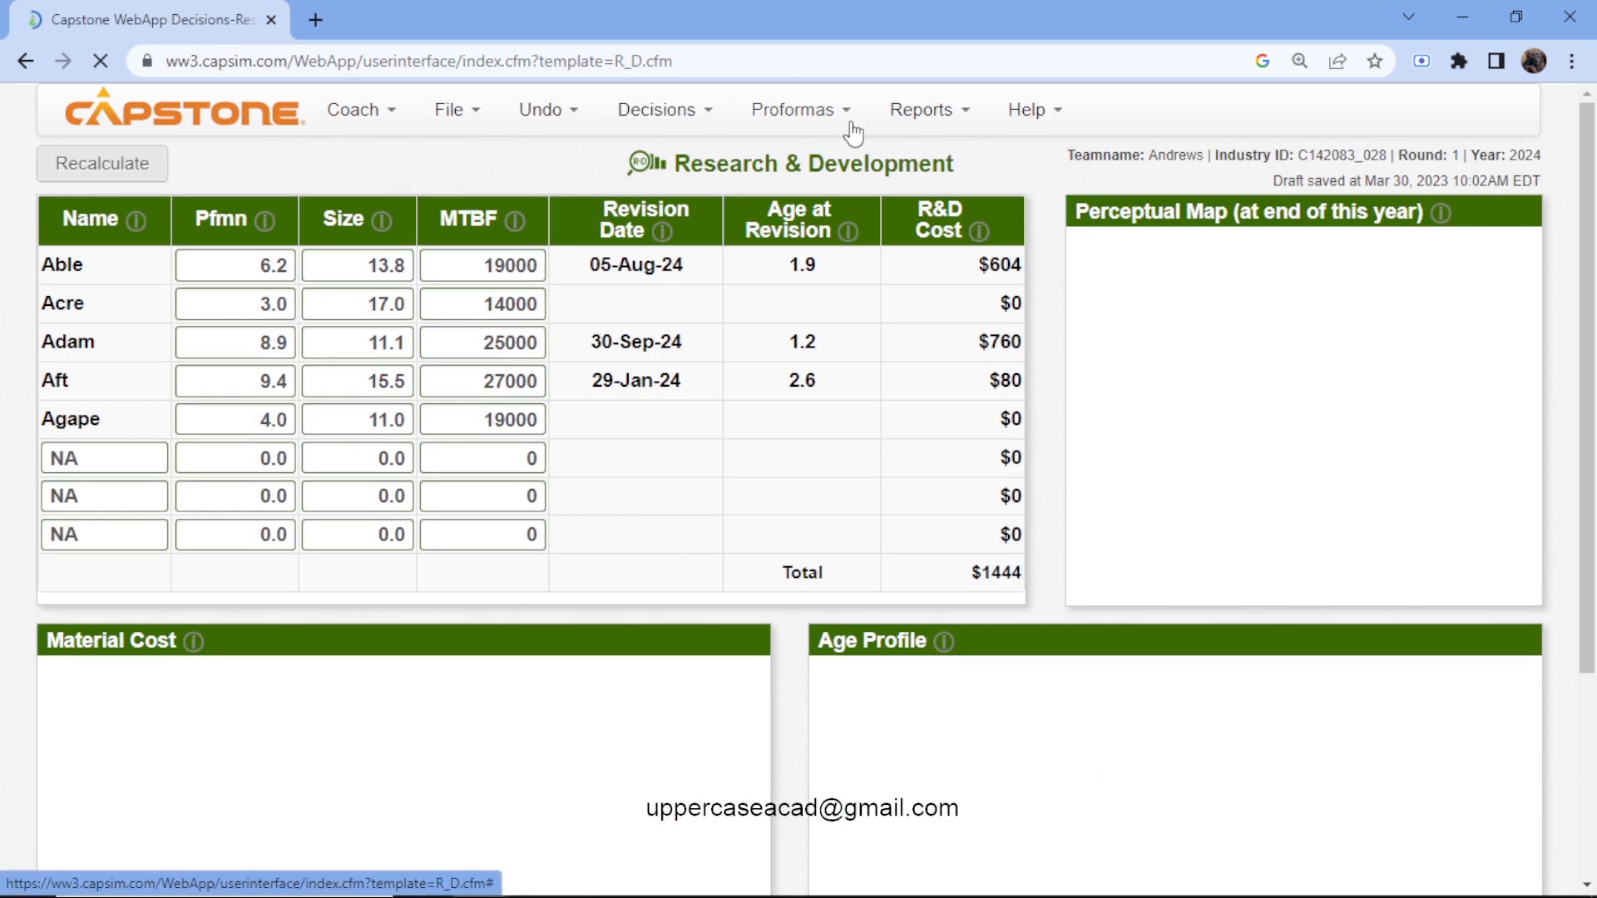
- Check the Performance segment's ideal position in the Courier report and set Aft's performance to 10.5
left_click(862, 109)
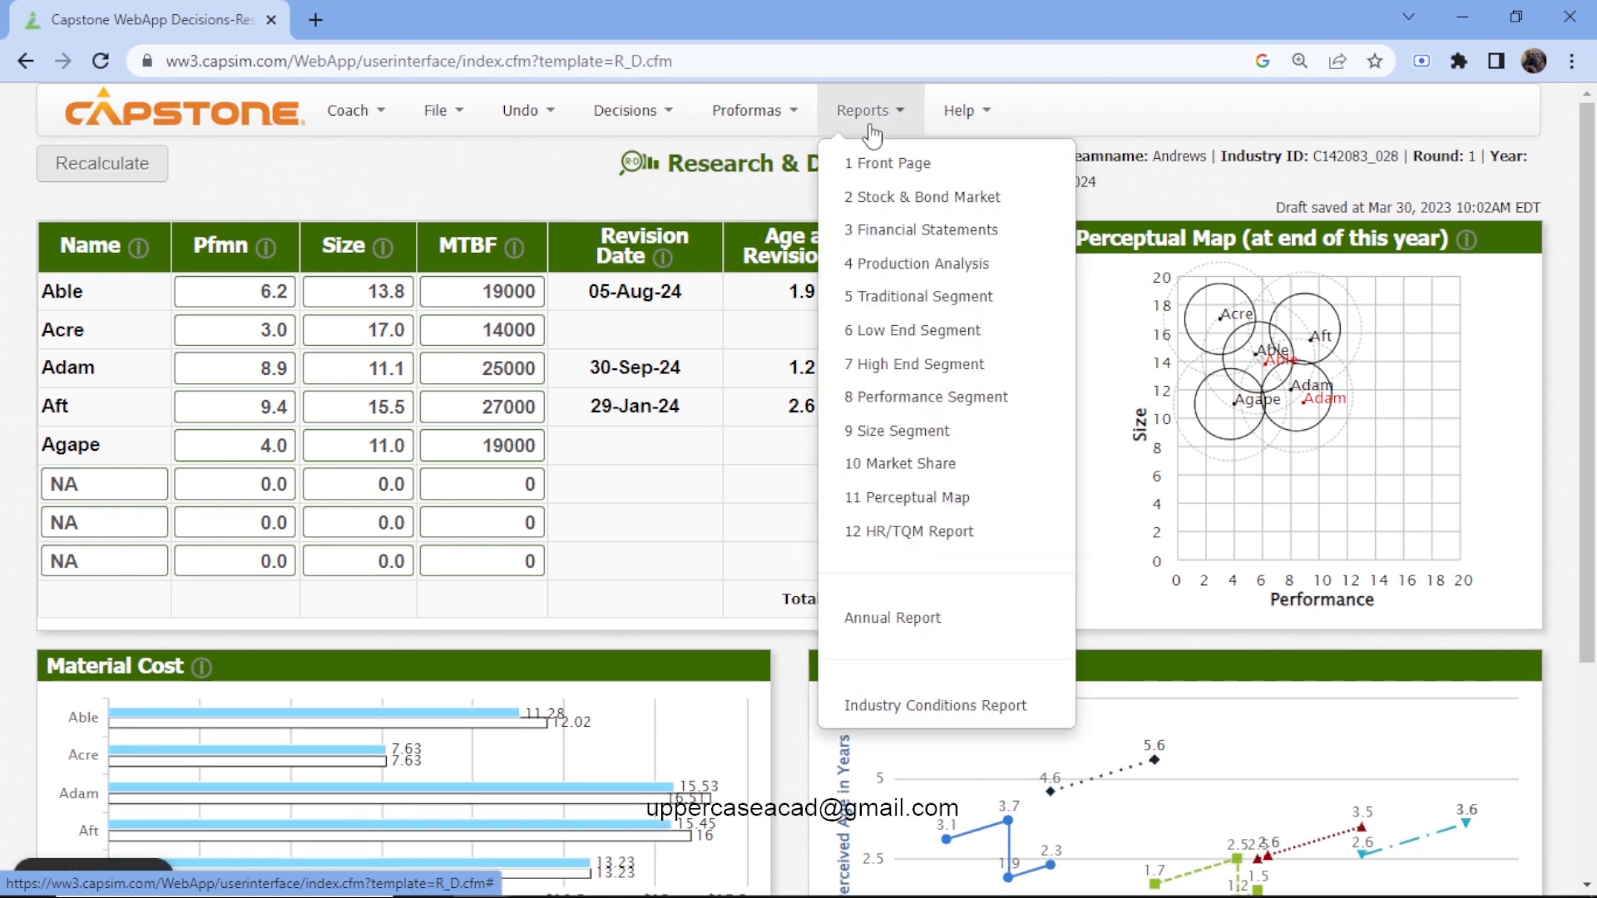
left_click(862, 397)
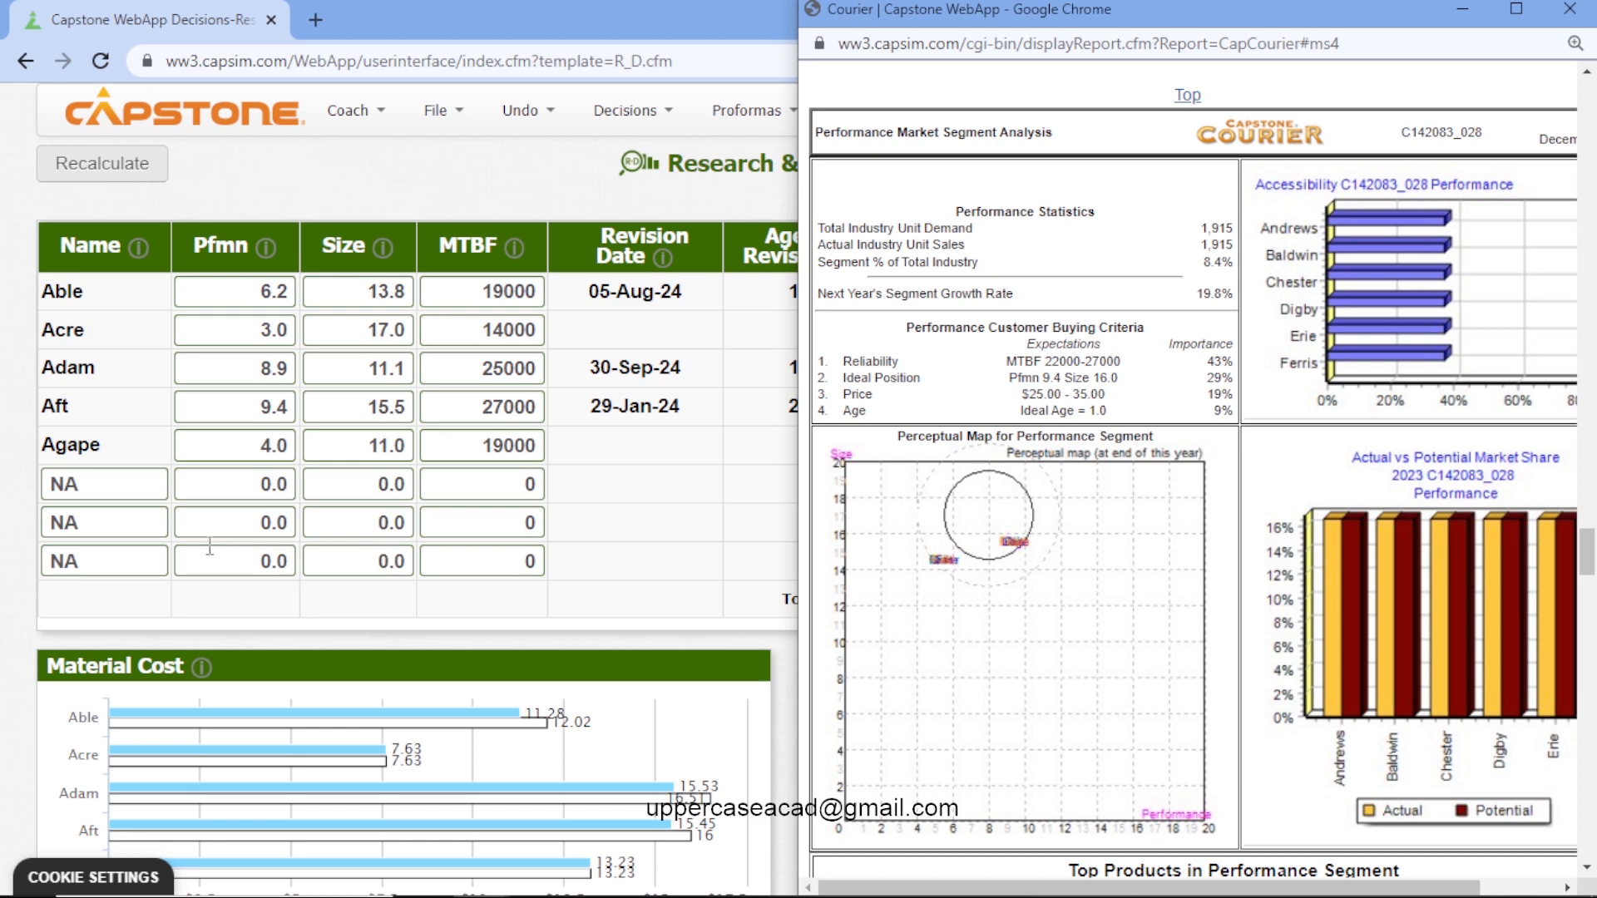
left_click(293, 407)
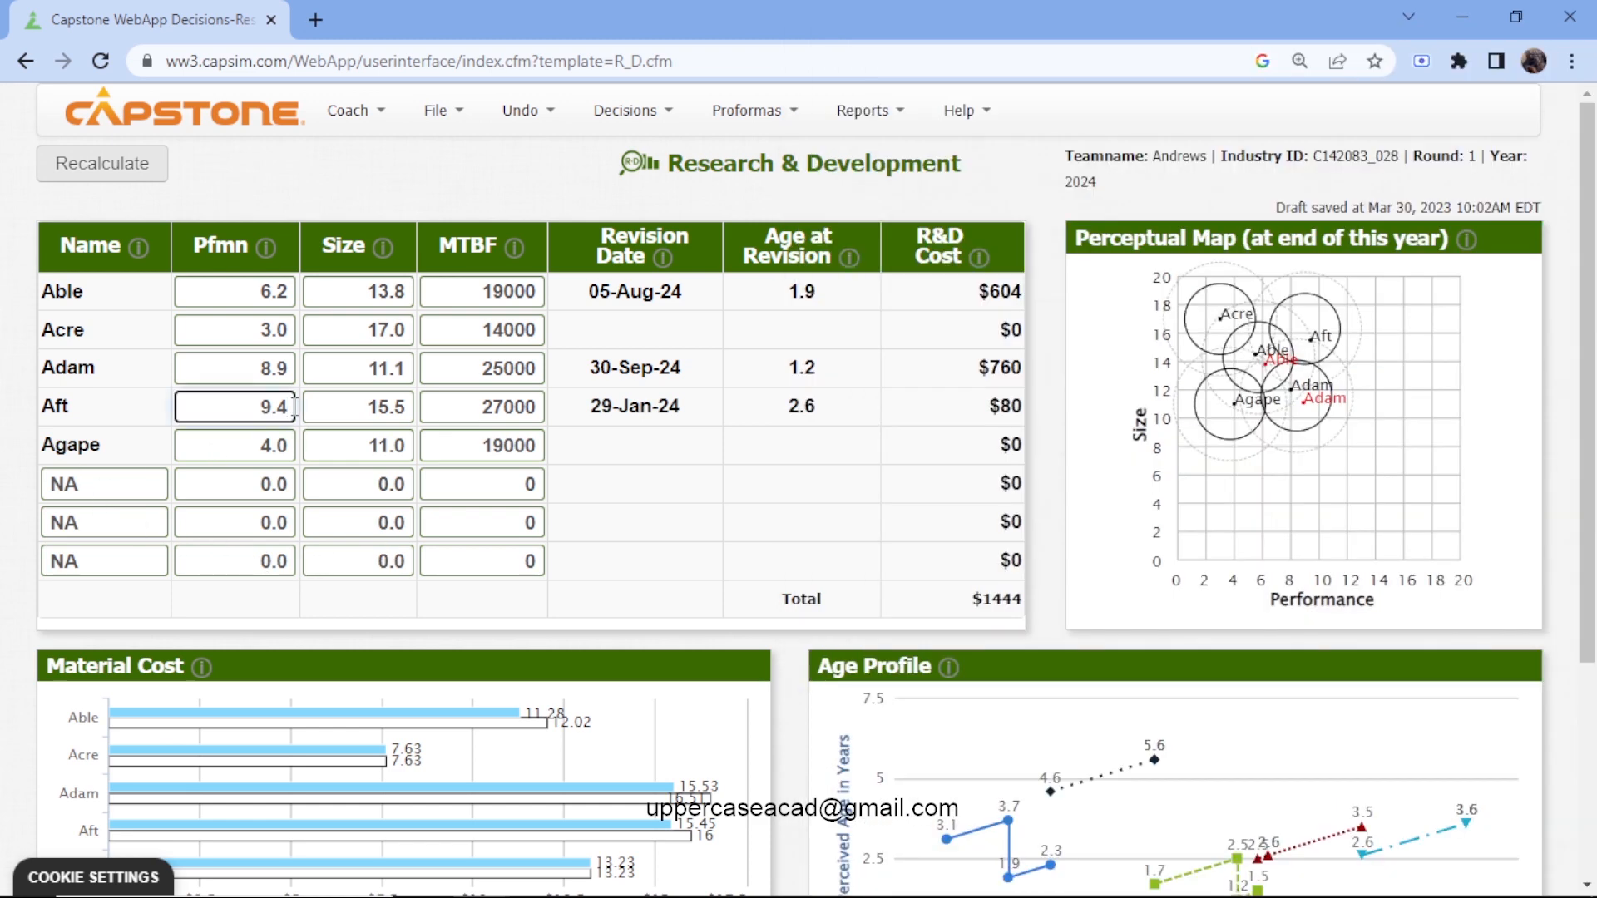
key("BackSpace")
key("BackSpace")
key("BackSpace")
type("1")
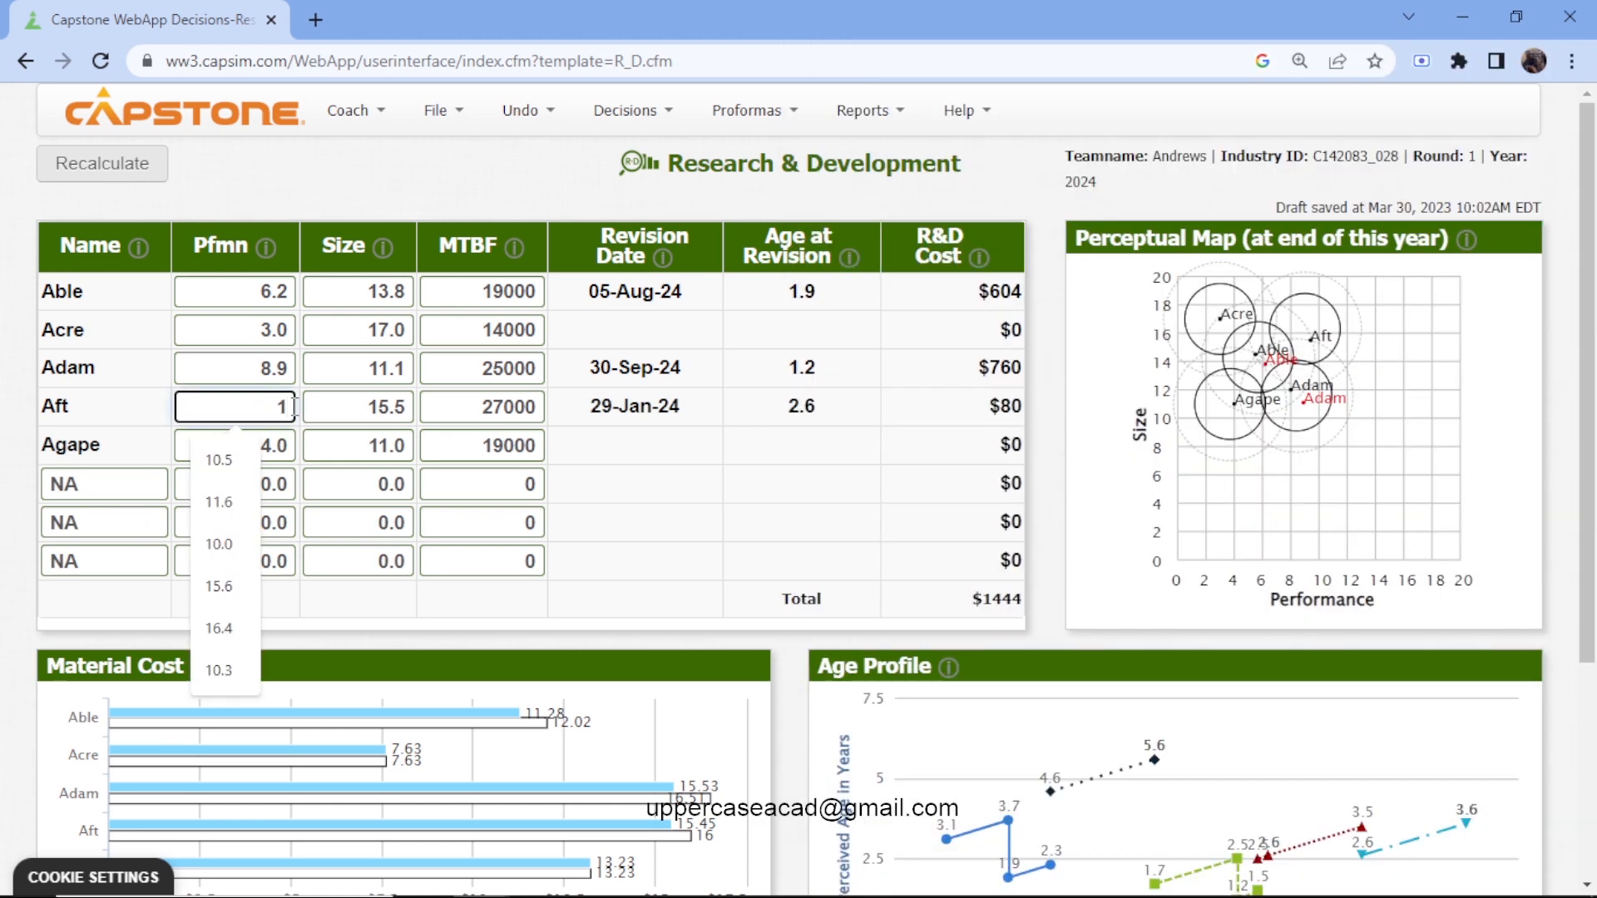
type("0.5")
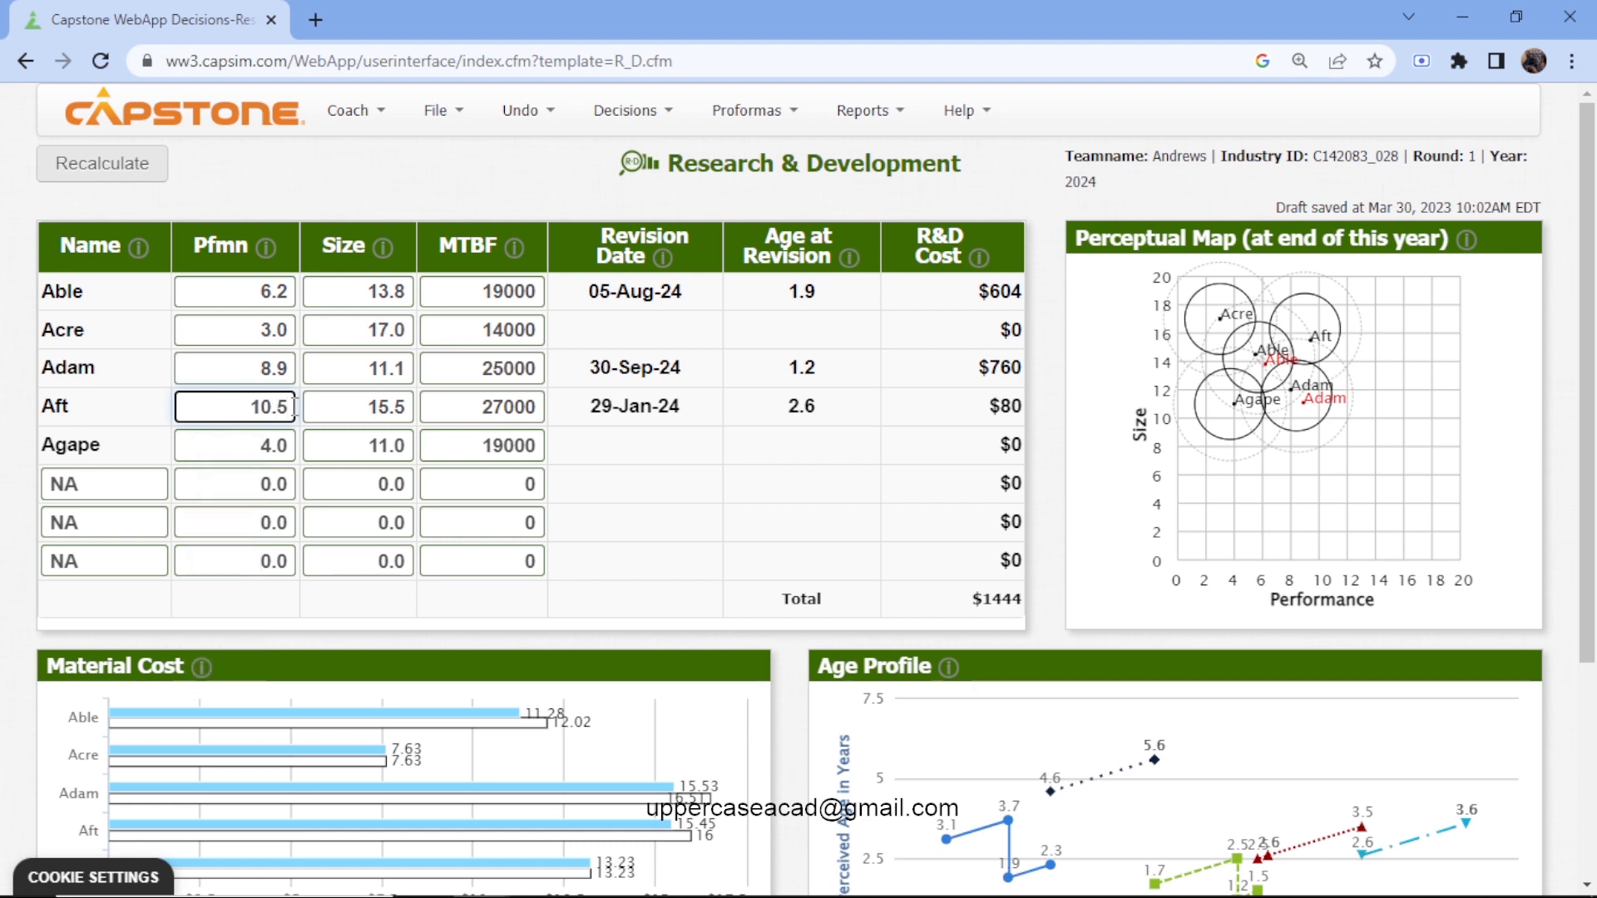
- Set Aft's size coordinate to 14.8 and recalculate the R&D decisions
left_click(407, 405)
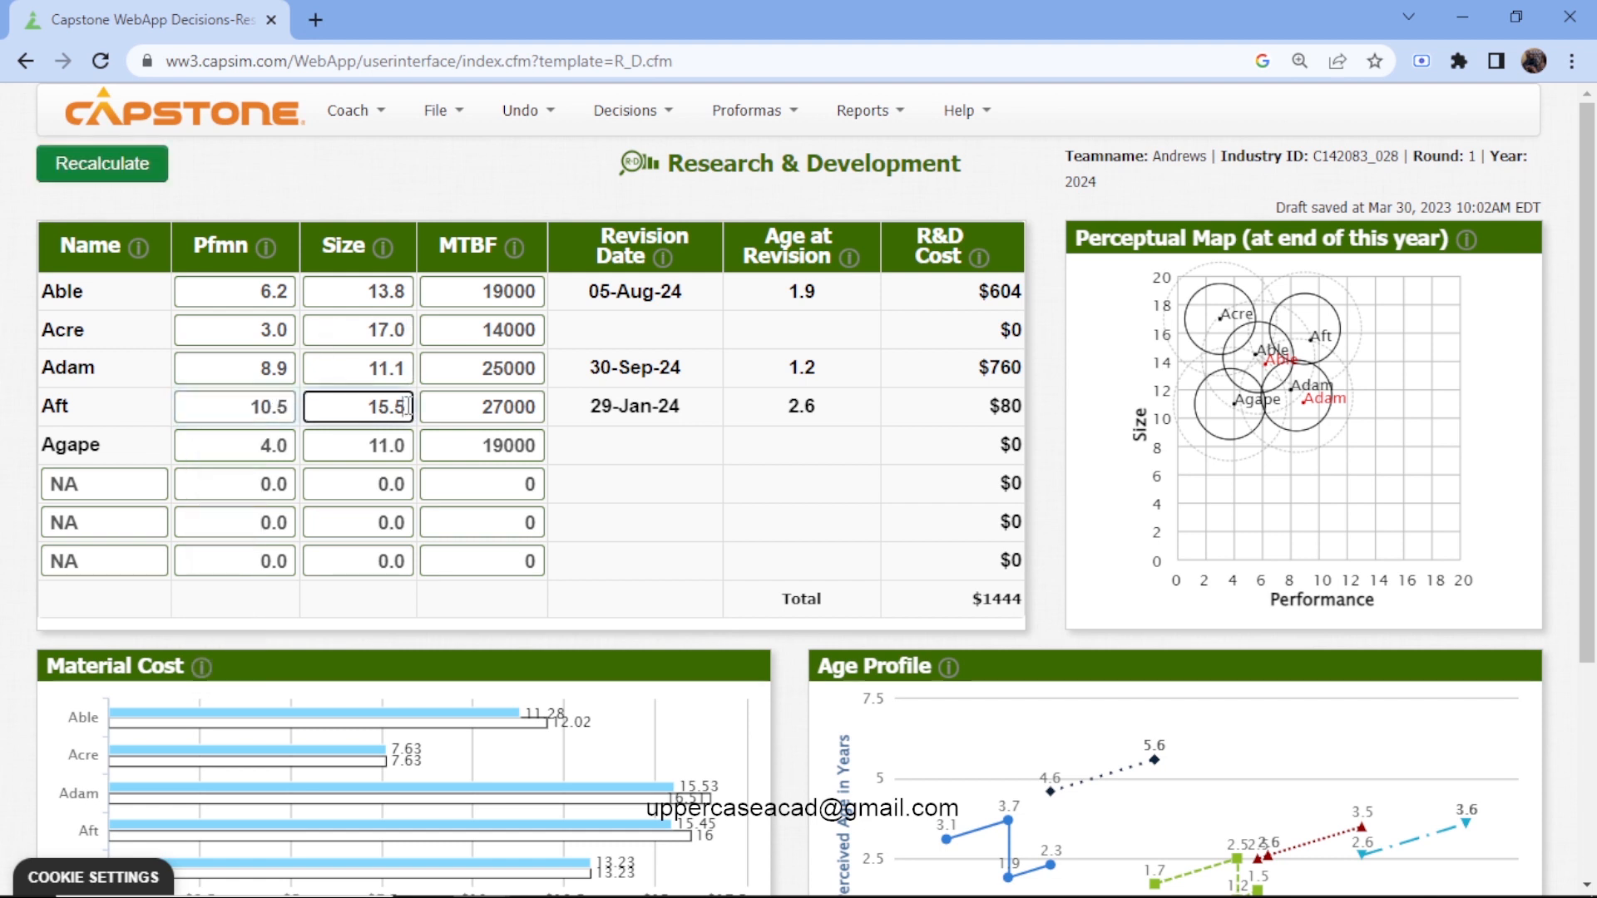
key("BackSpace")
key("BackSpace")
key("BackSpace")
key("BackSpace")
type("14")
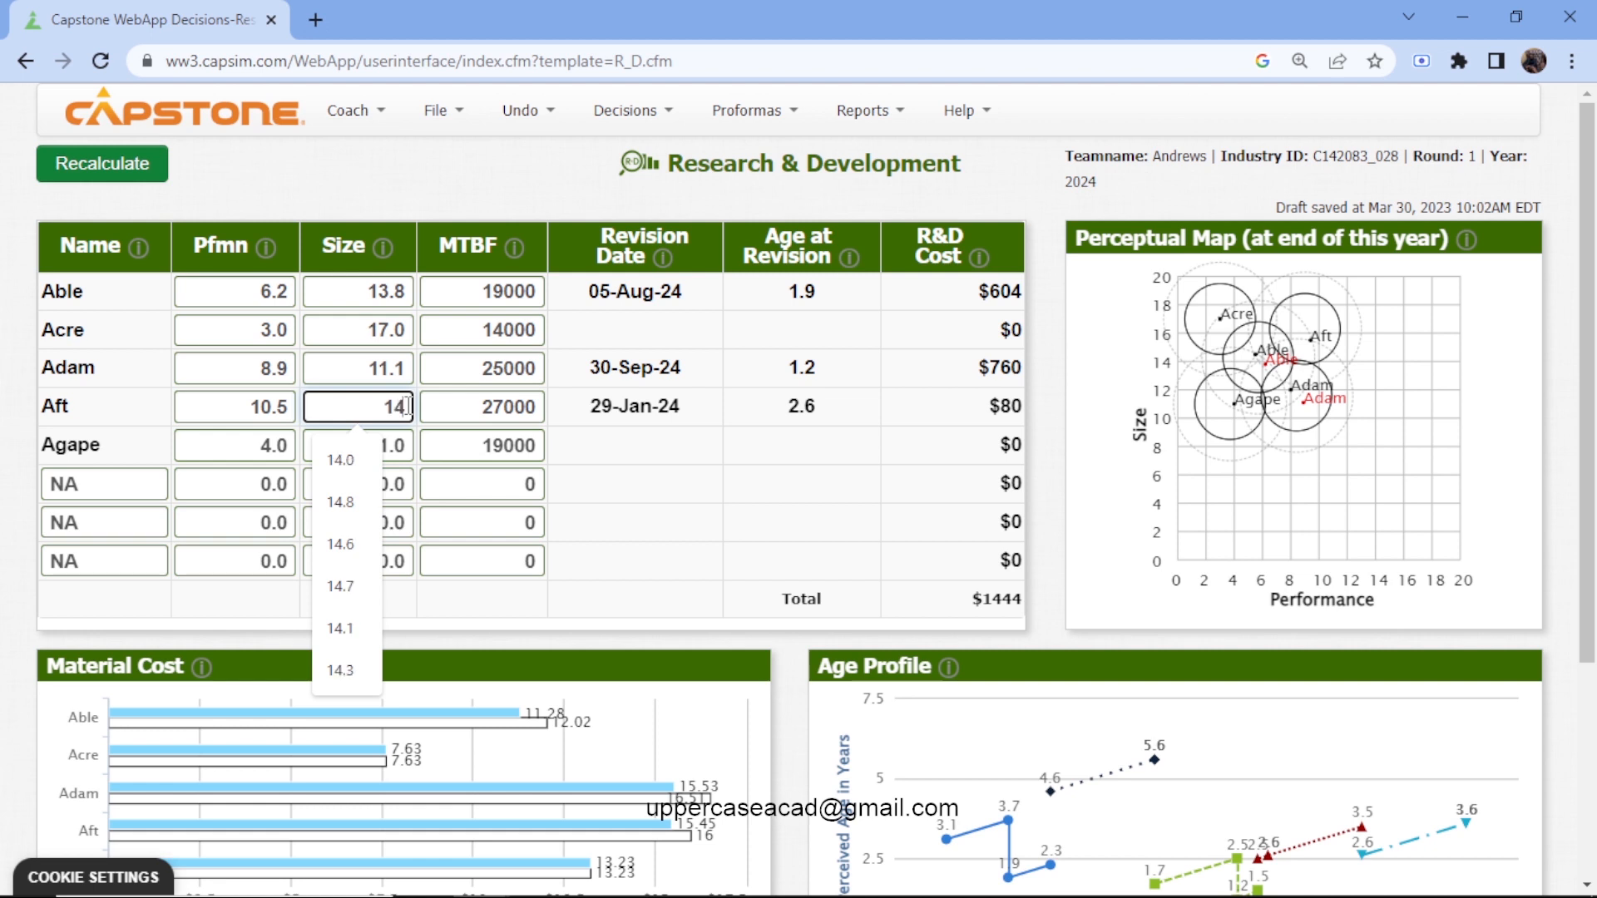
type(".8")
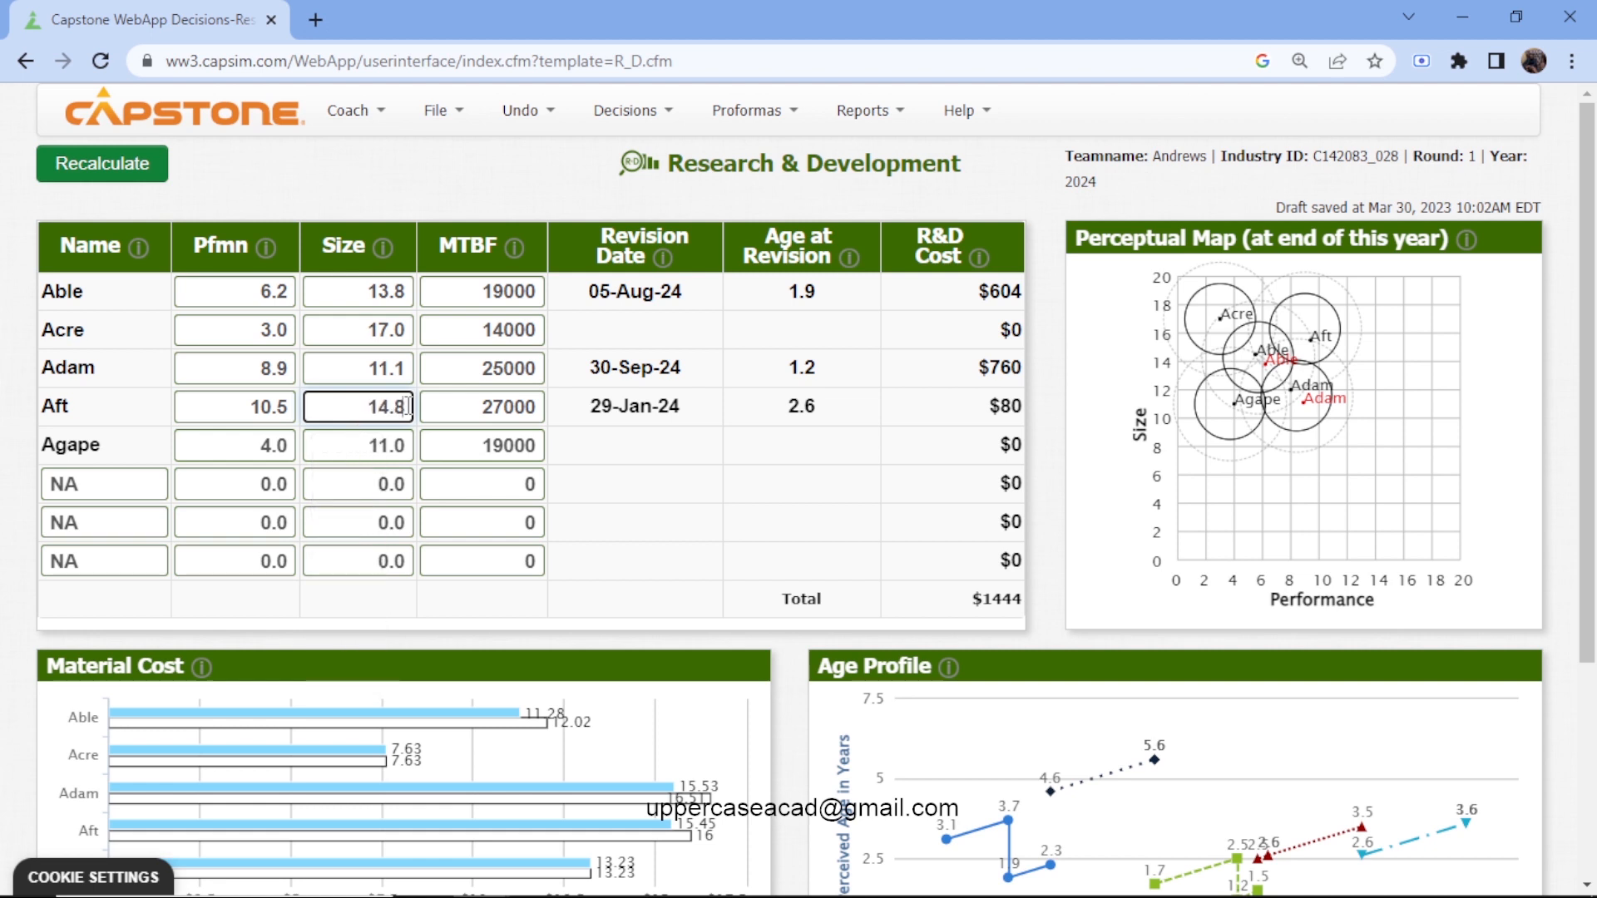
left_click(151, 174)
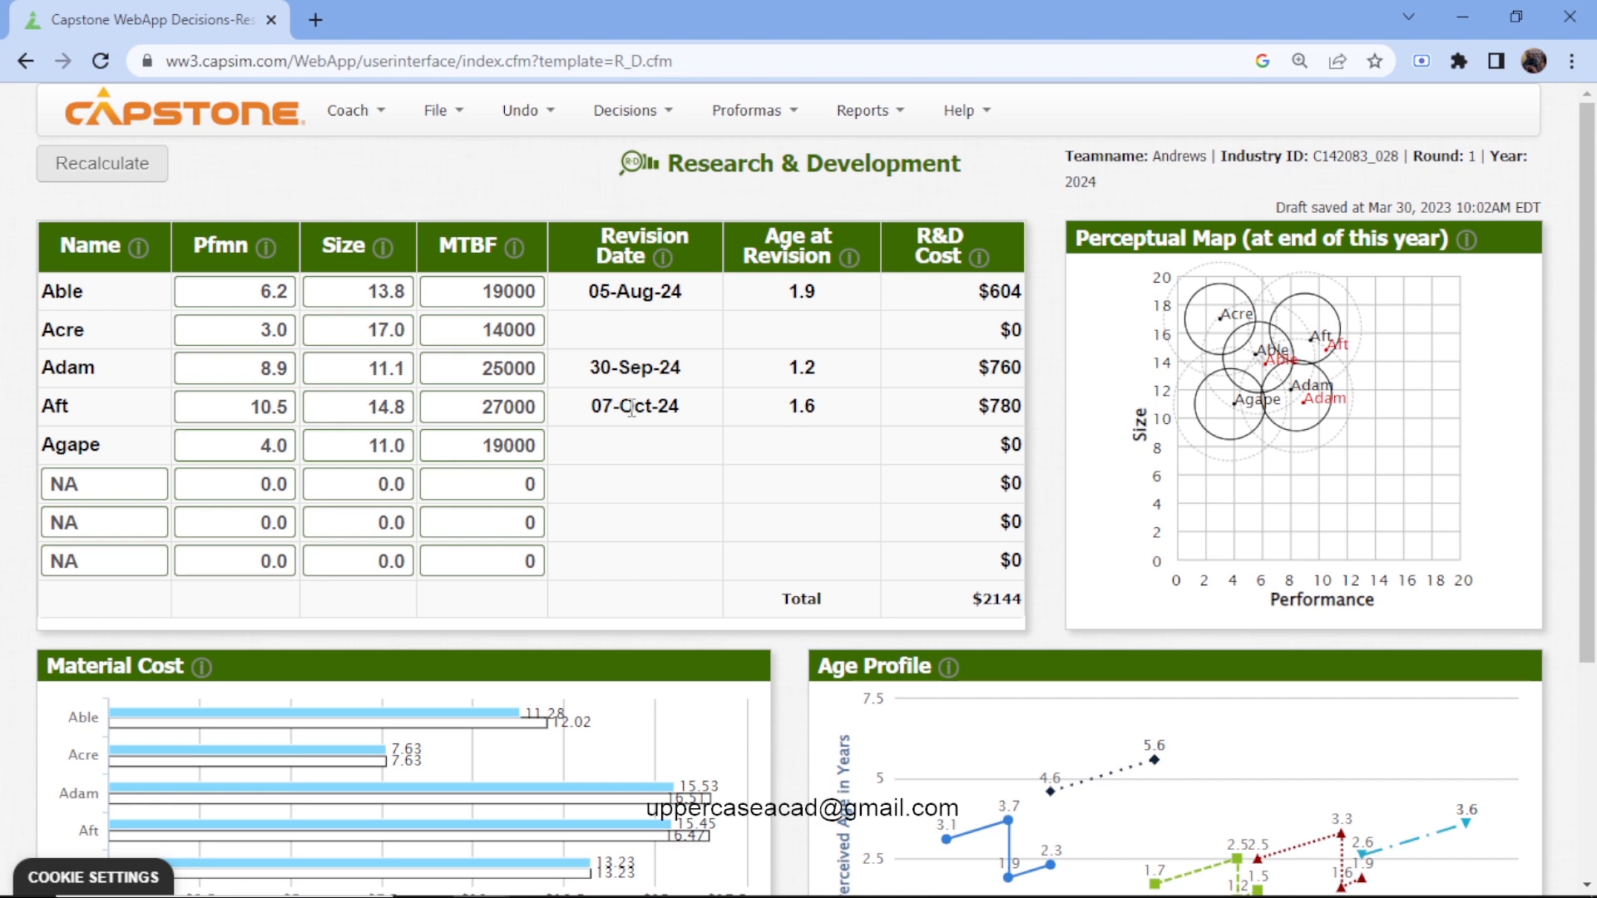
- Check the Size segment's buying criteria in the Courier report and set Agape's performance to 4.7
left_click(857, 123)
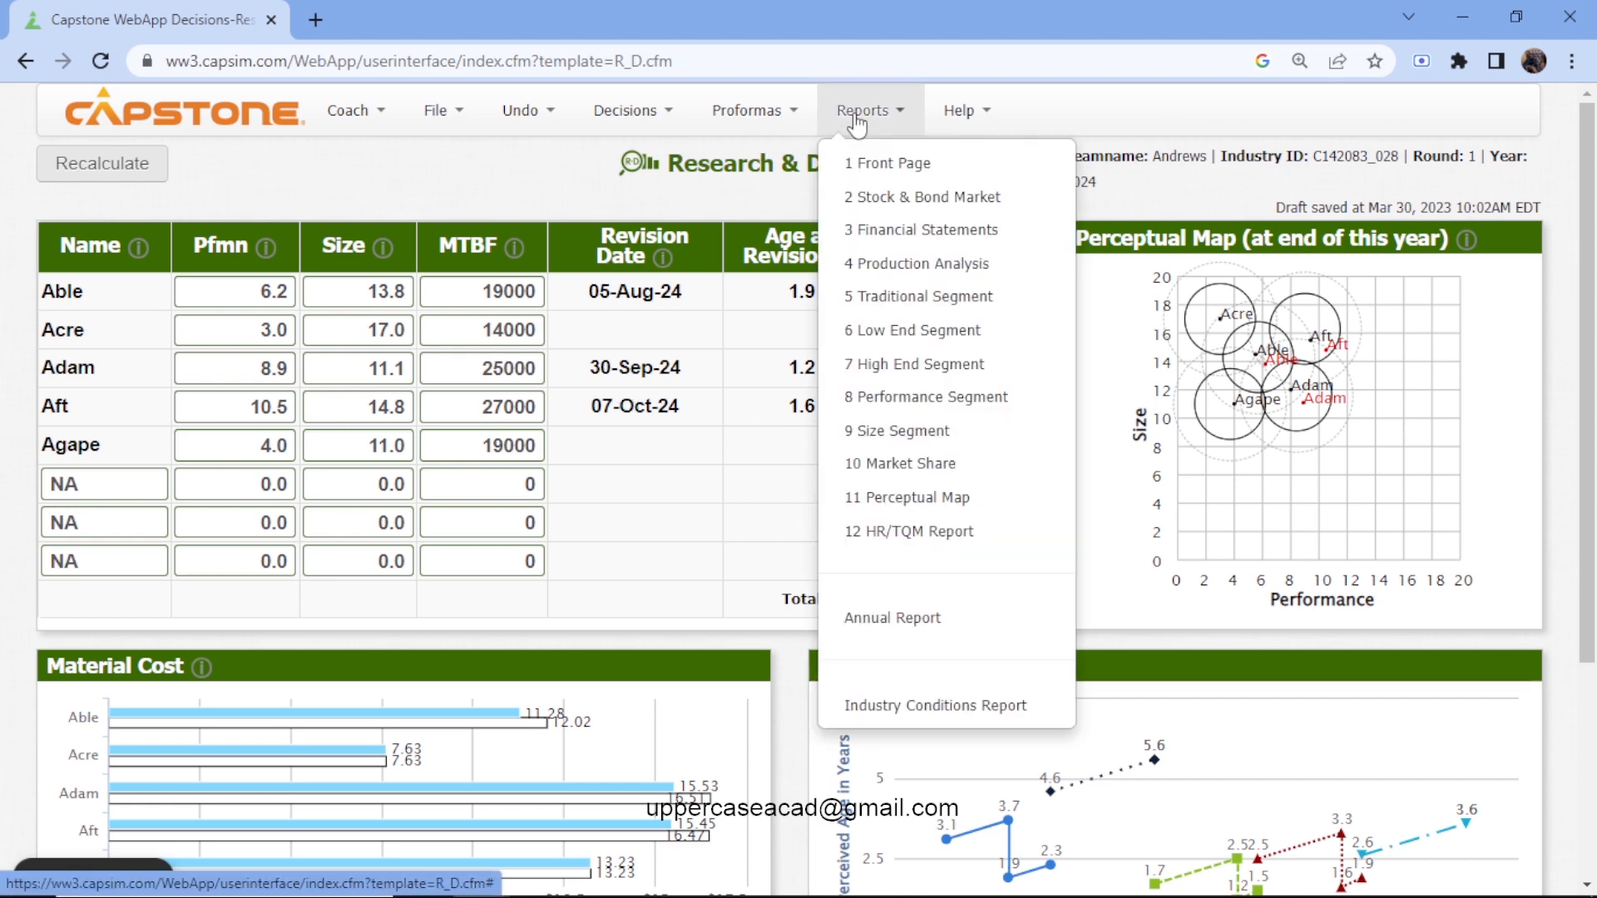
left_click(902, 430)
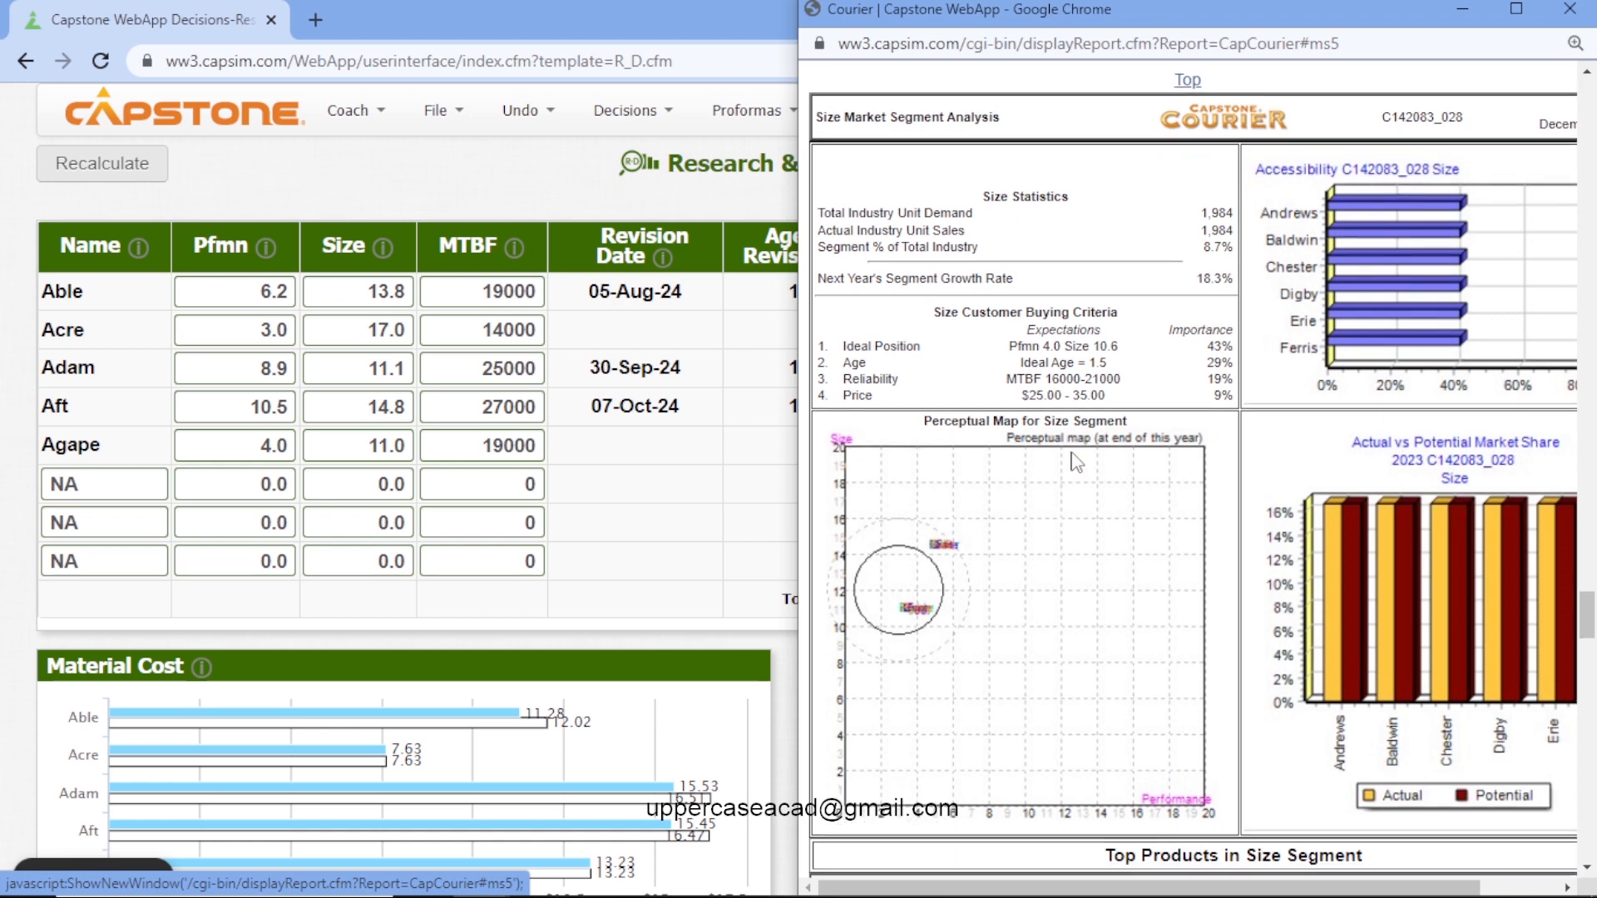
scroll(1076, 463, "down", 4)
scroll(1076, 462, "up", 2)
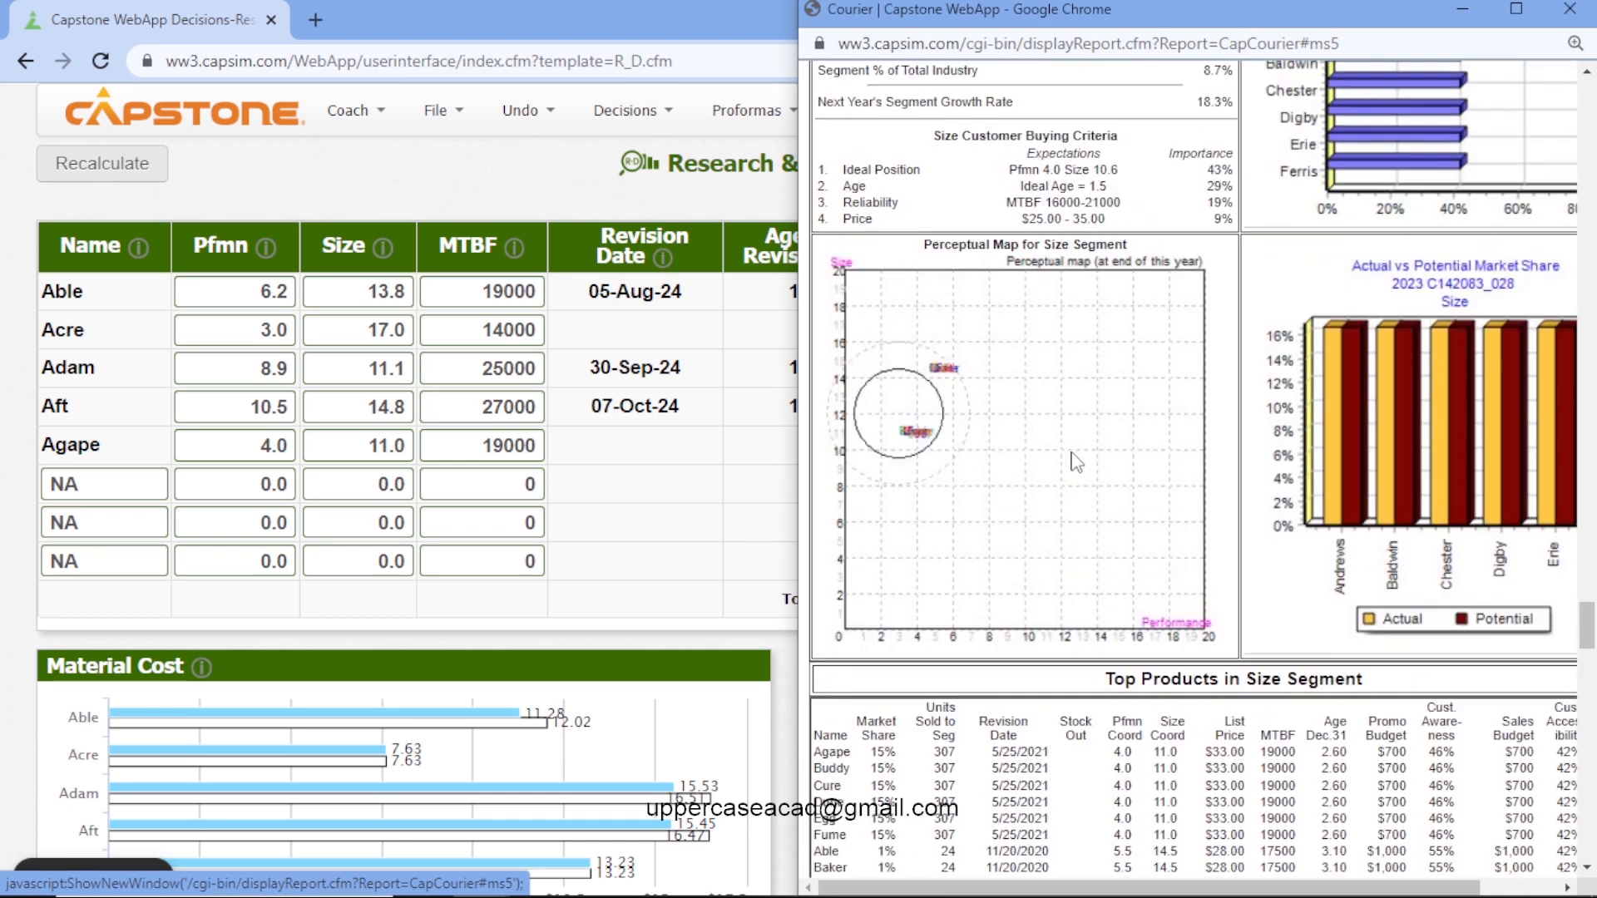
scroll(1076, 463, "up", 1)
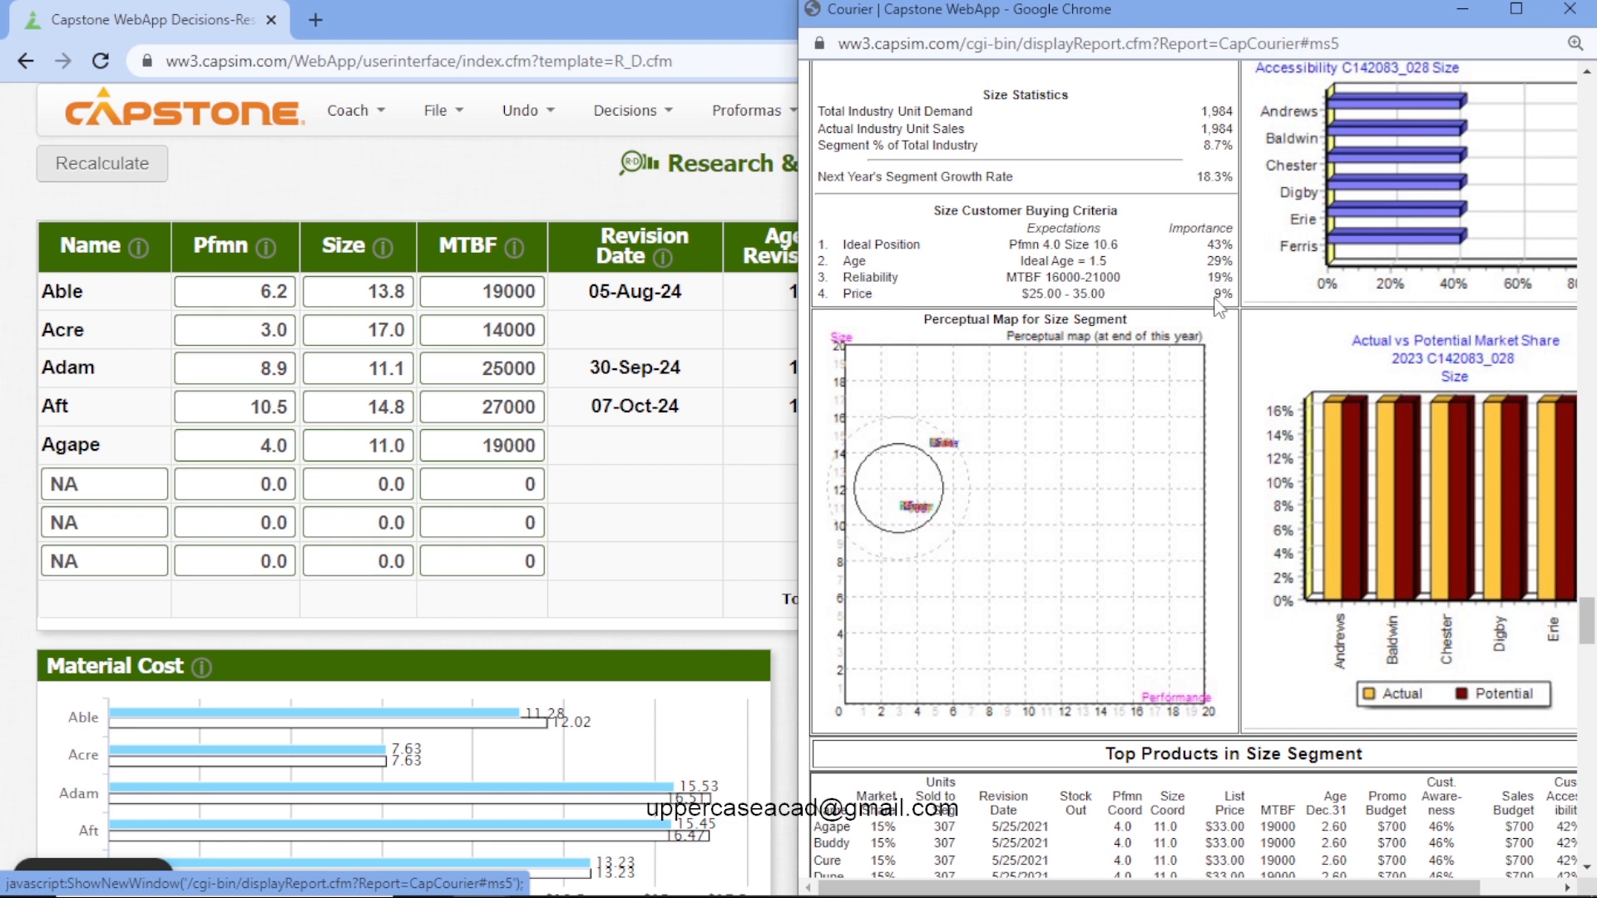
left_click(290, 445)
key("BackSpace")
type("7")
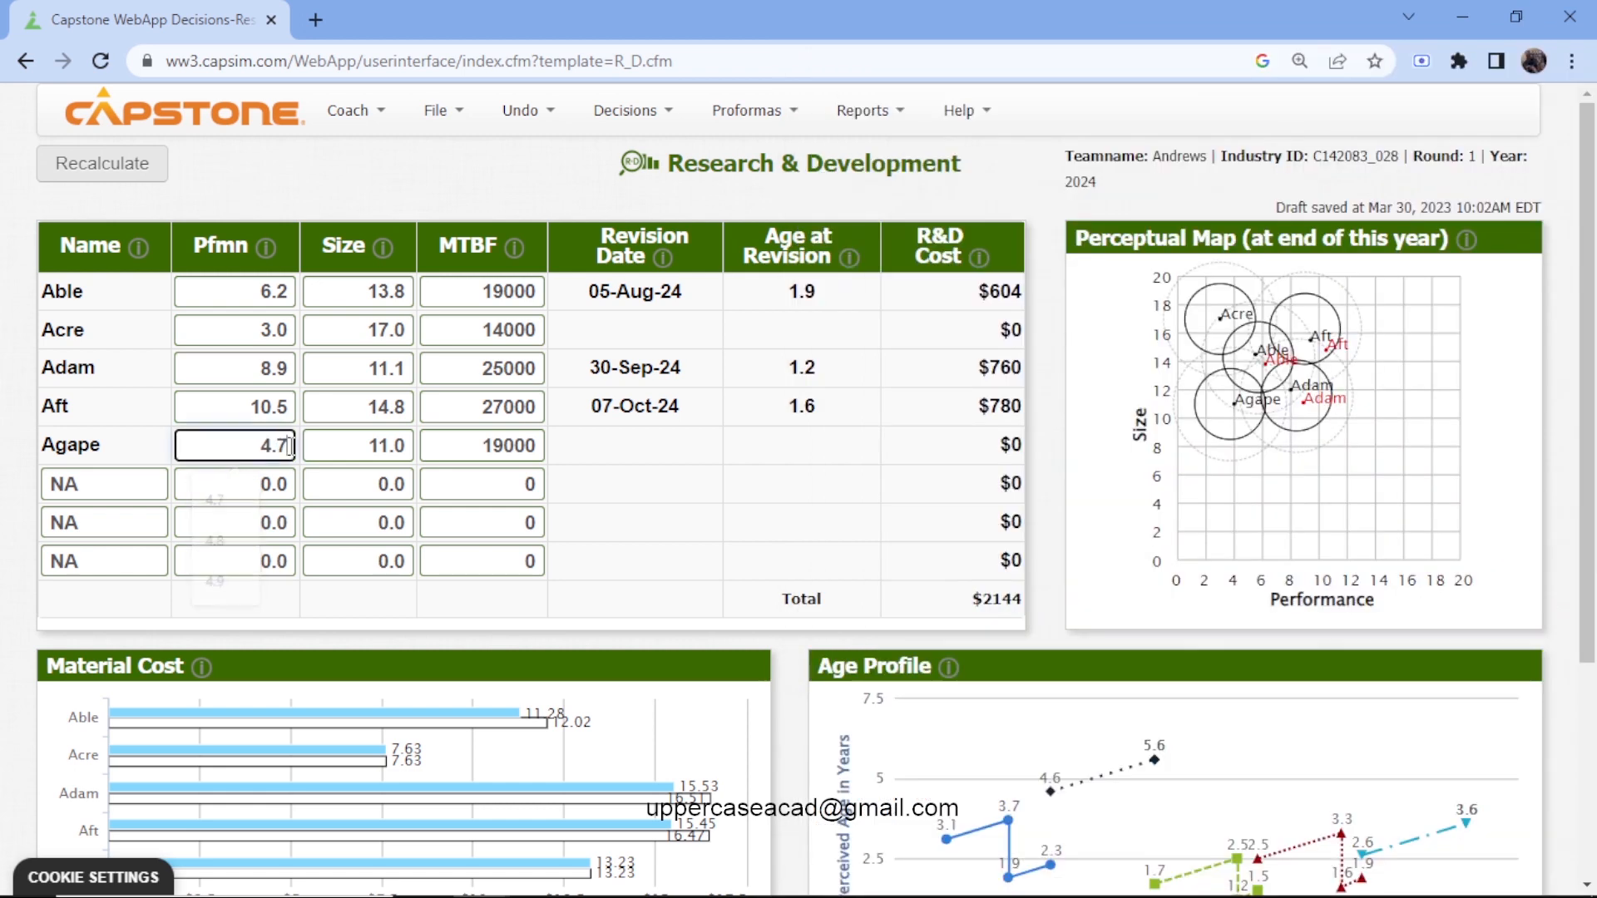
- Set Agape's size coordinate to 9.8
left_click(410, 447)
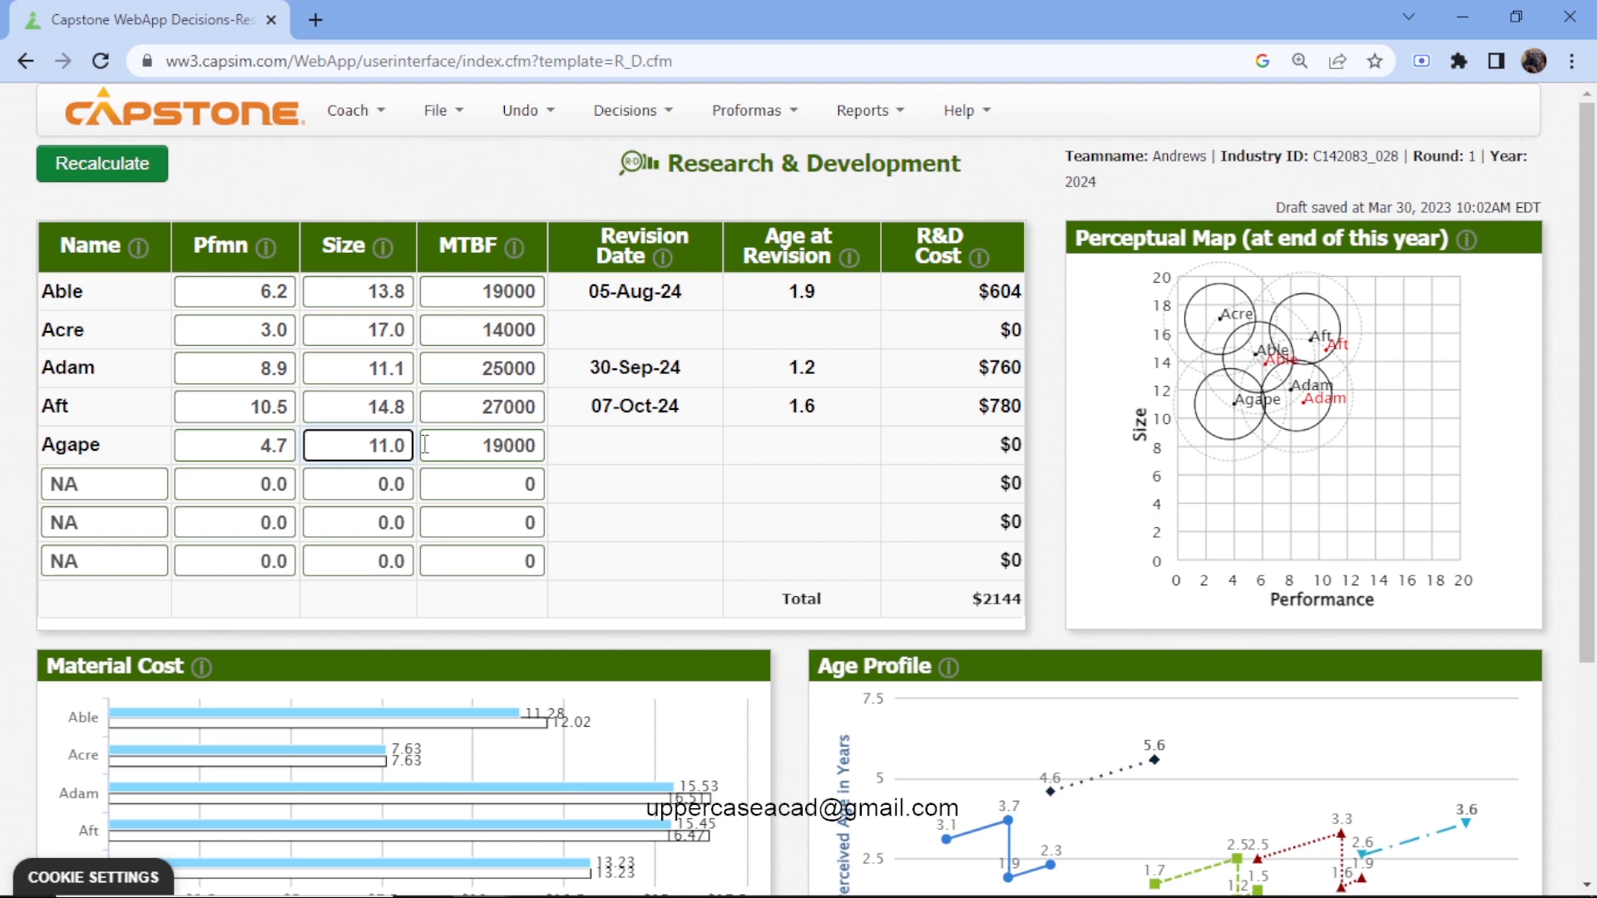
key("BackSpace")
key("BackSpace")
key("BackSpace")
key("BackSpace")
type("9.8")
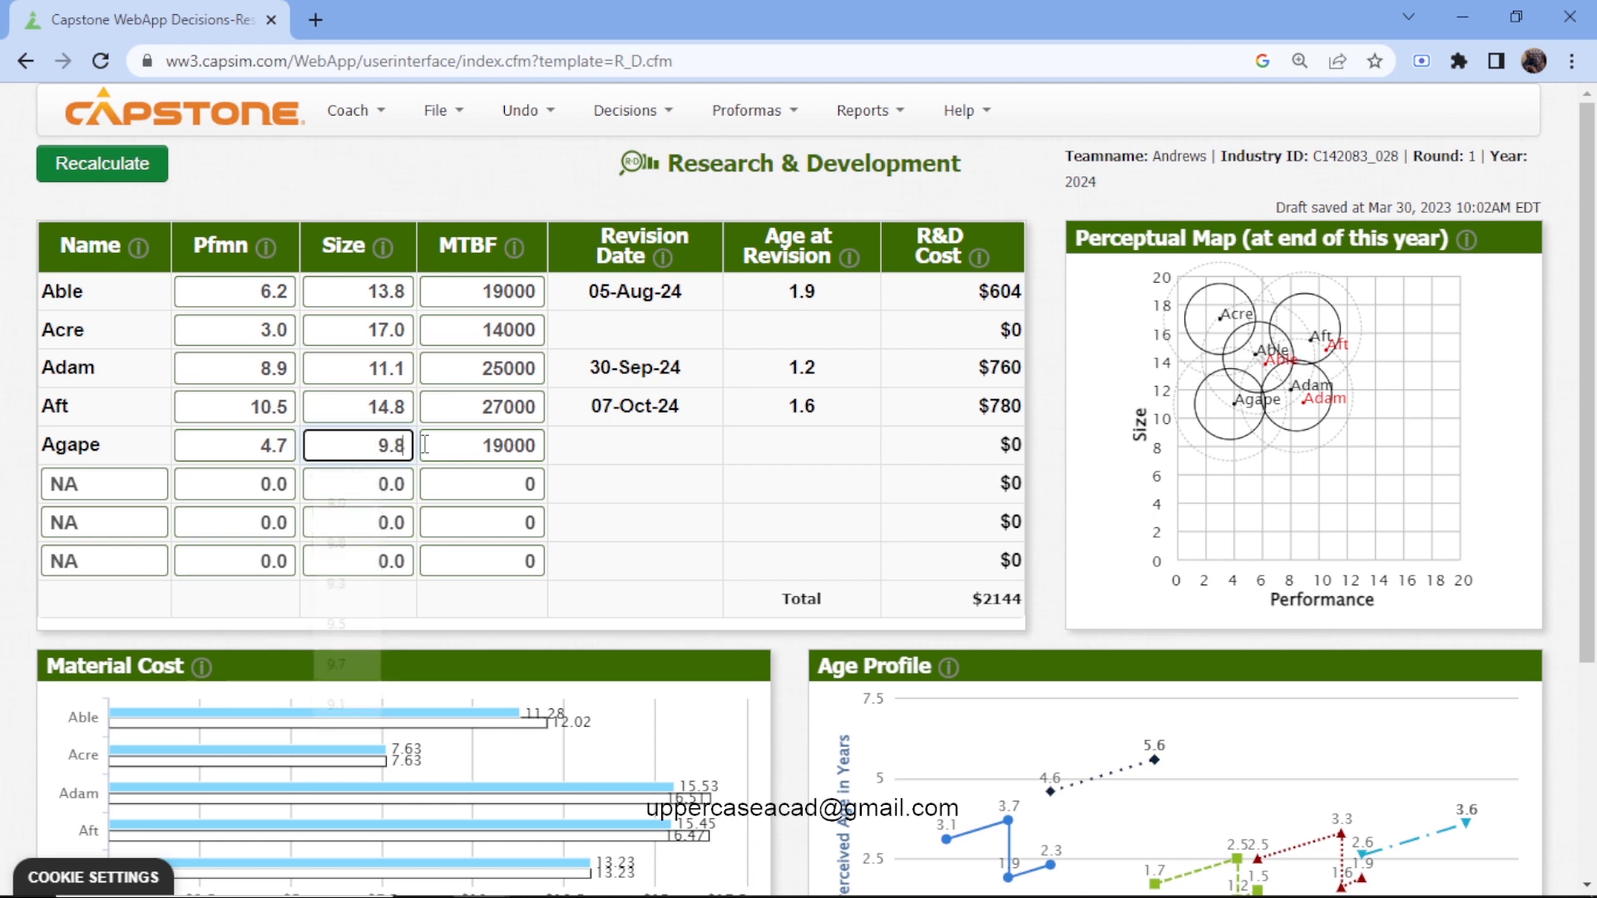
- Set Agape's MTBF to 20000 and recalculate the R&D decisions
left_click(535, 445)
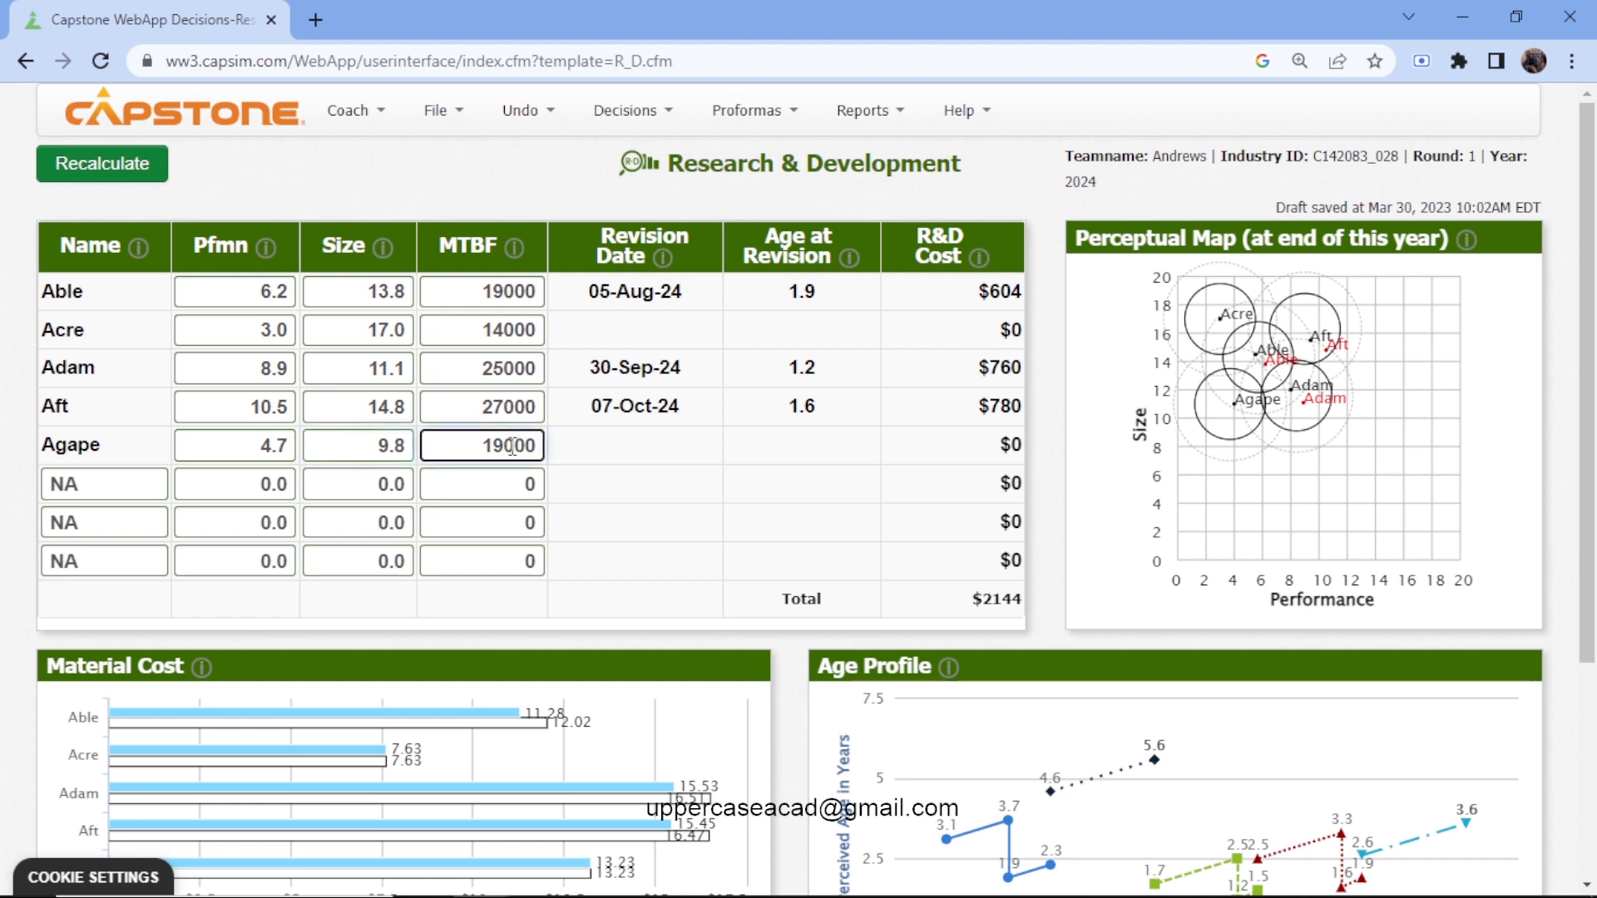
key("BackSpace")
key("BackSpace")
type("20")
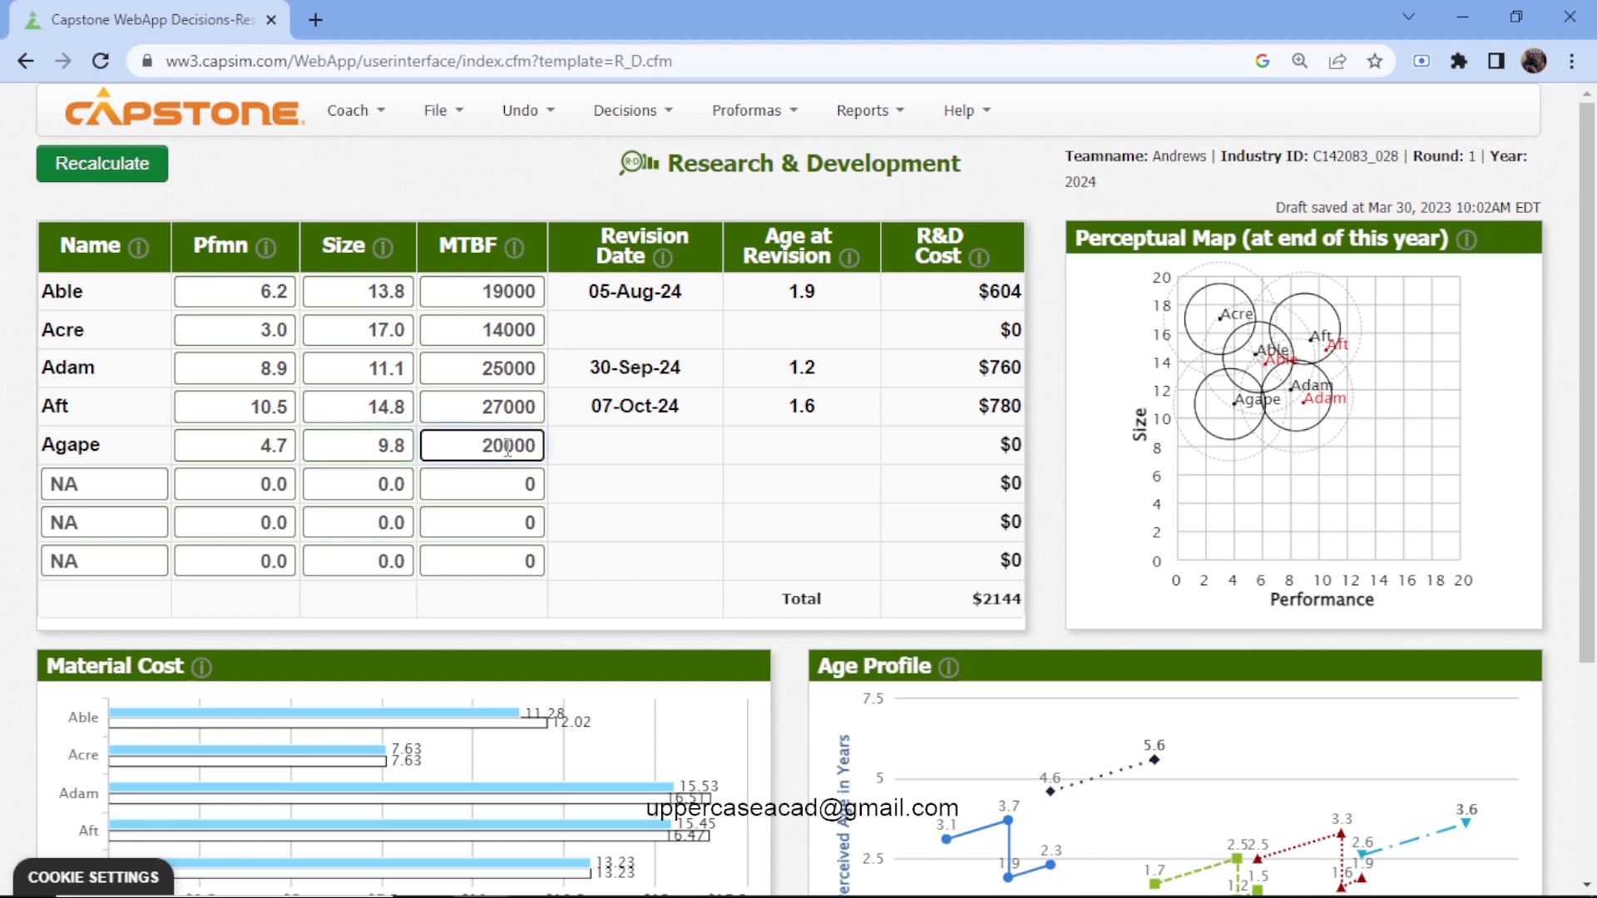
left_click(146, 179)
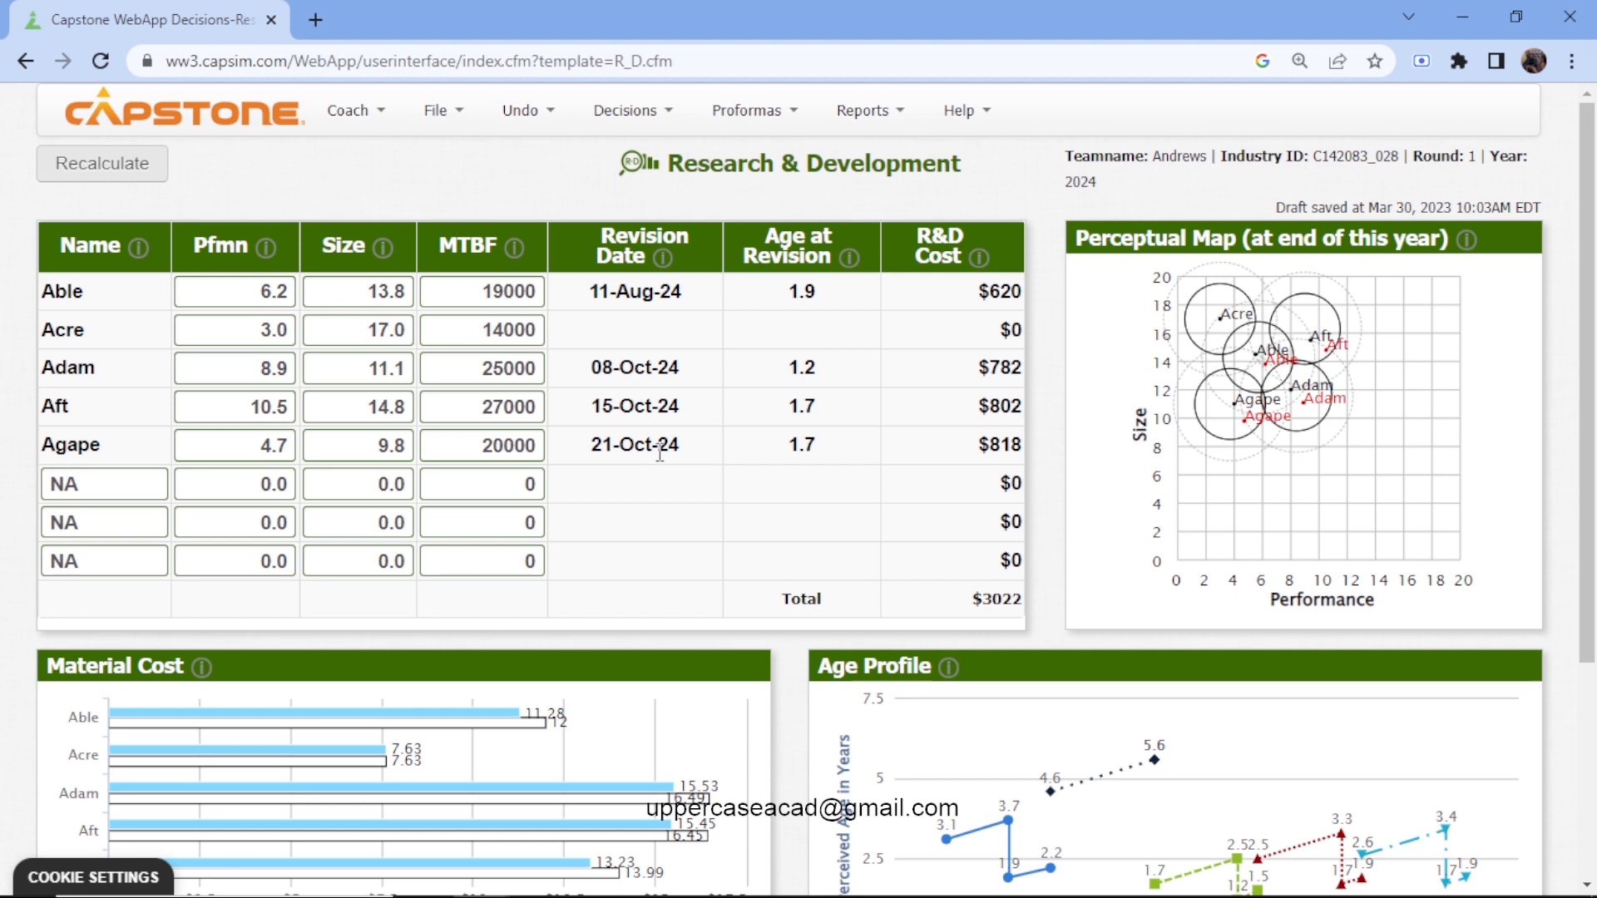
- Name a new product Axe in the first unused product row below Agape
left_click(63, 485)
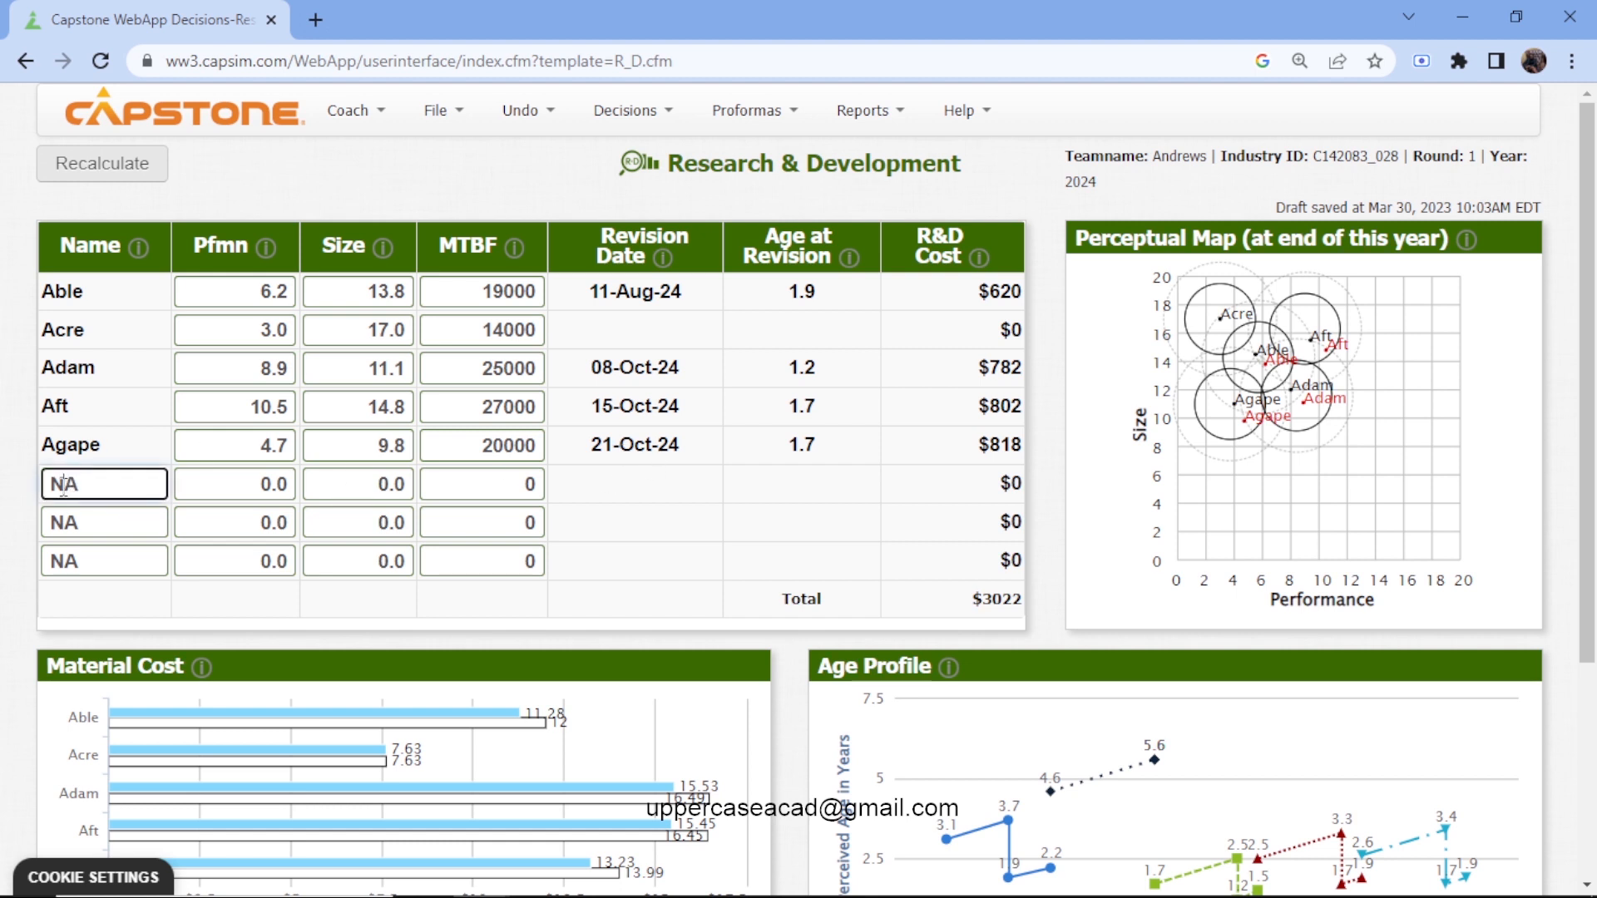
key("BackSpace")
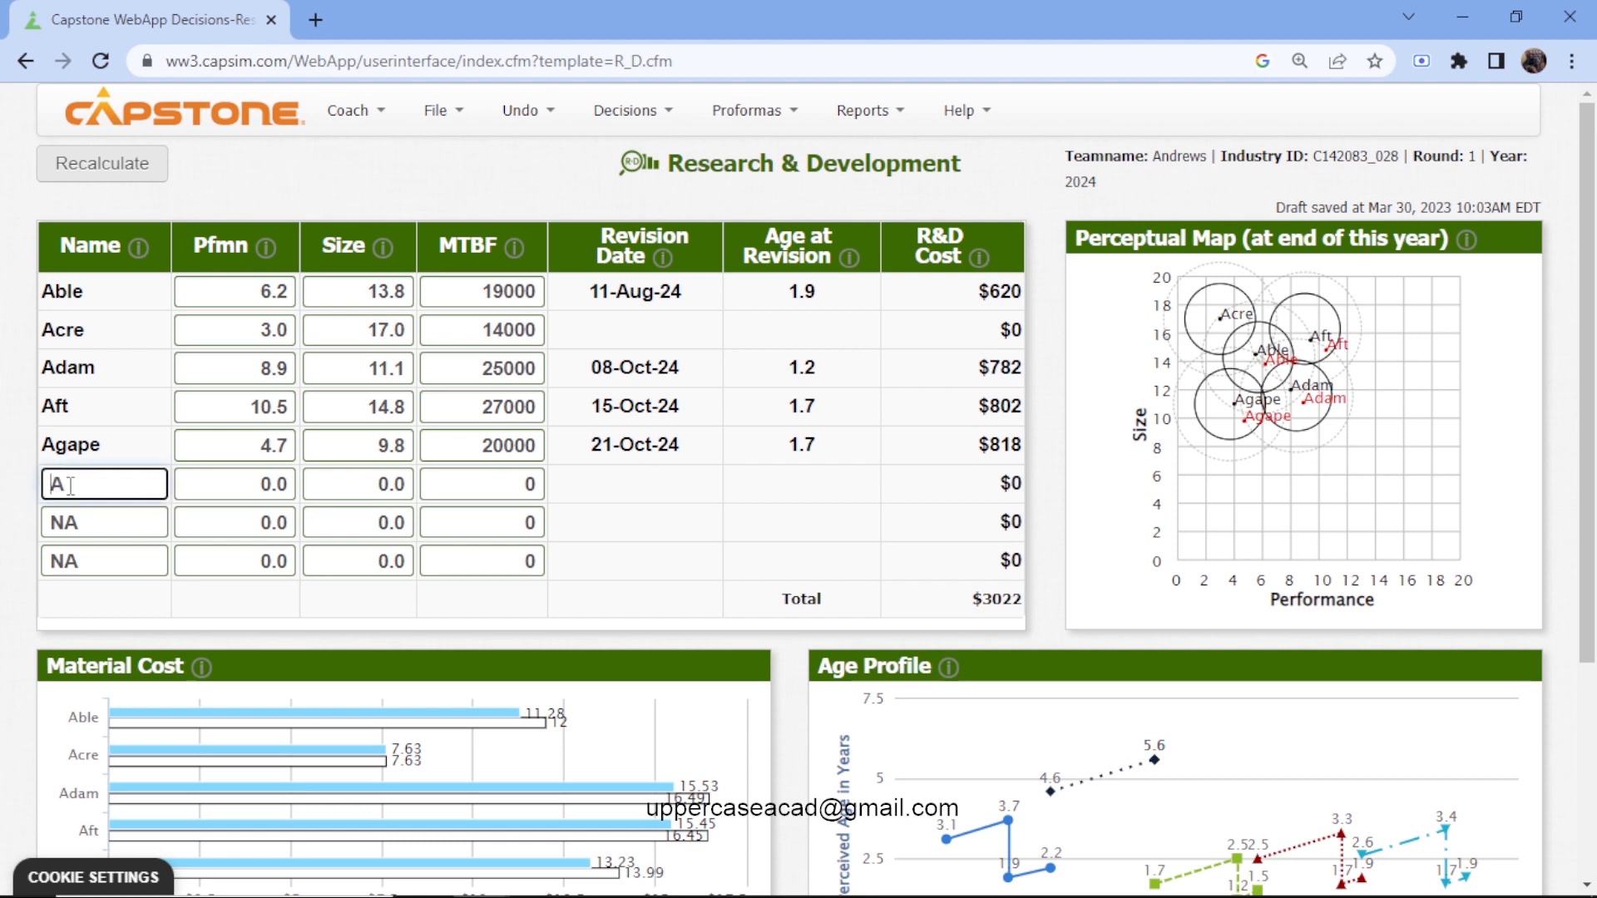
left_click(69, 485)
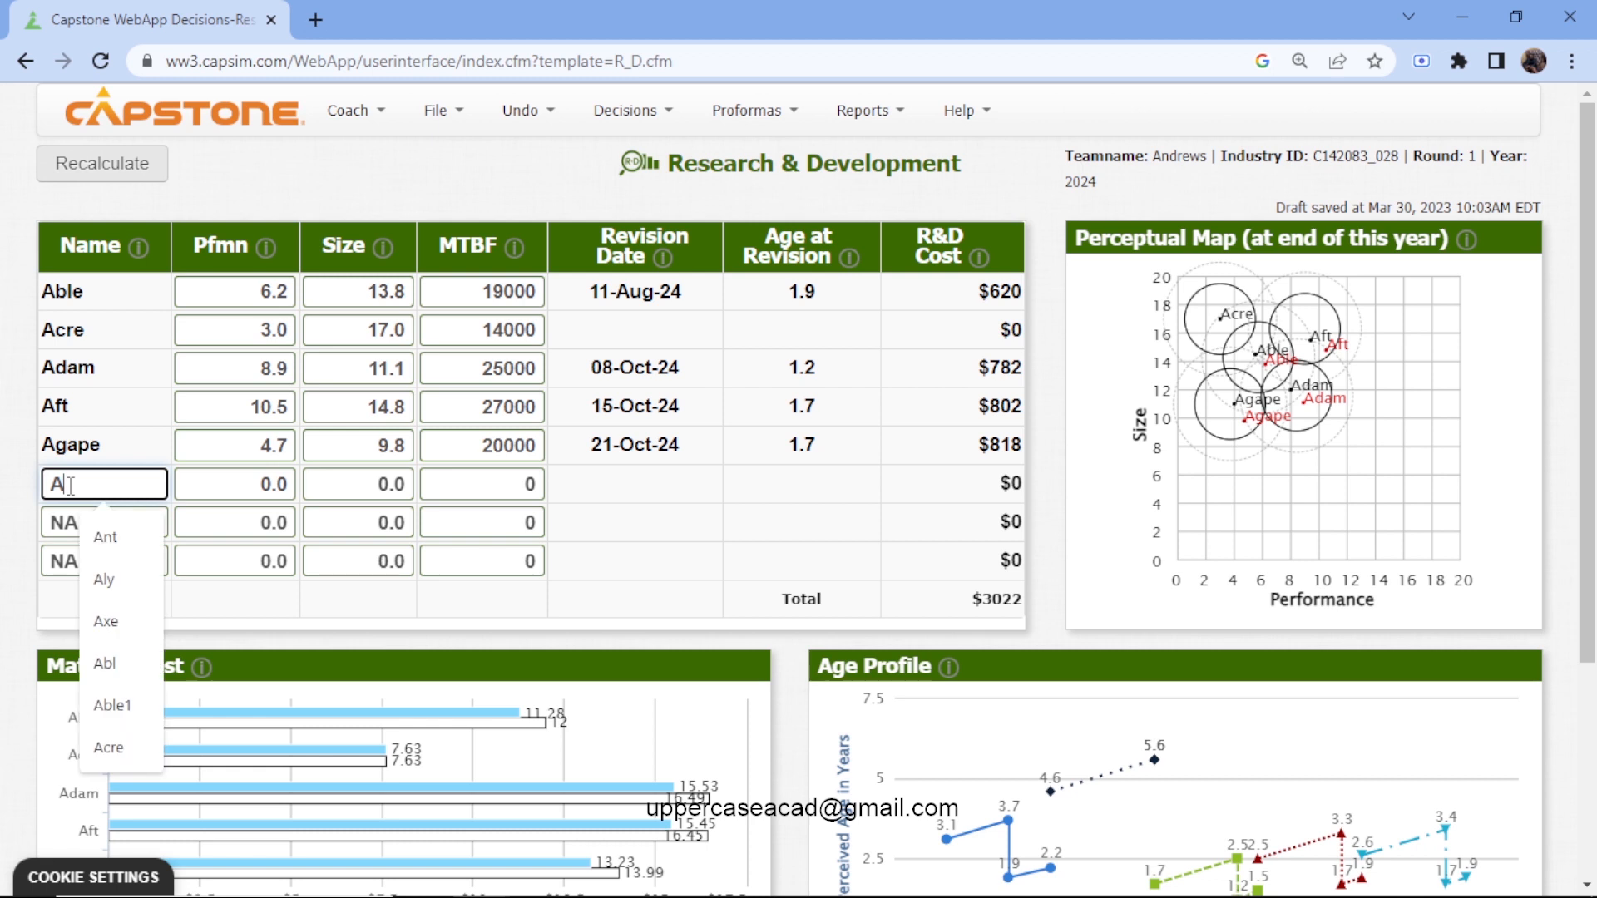
left_click(105, 622)
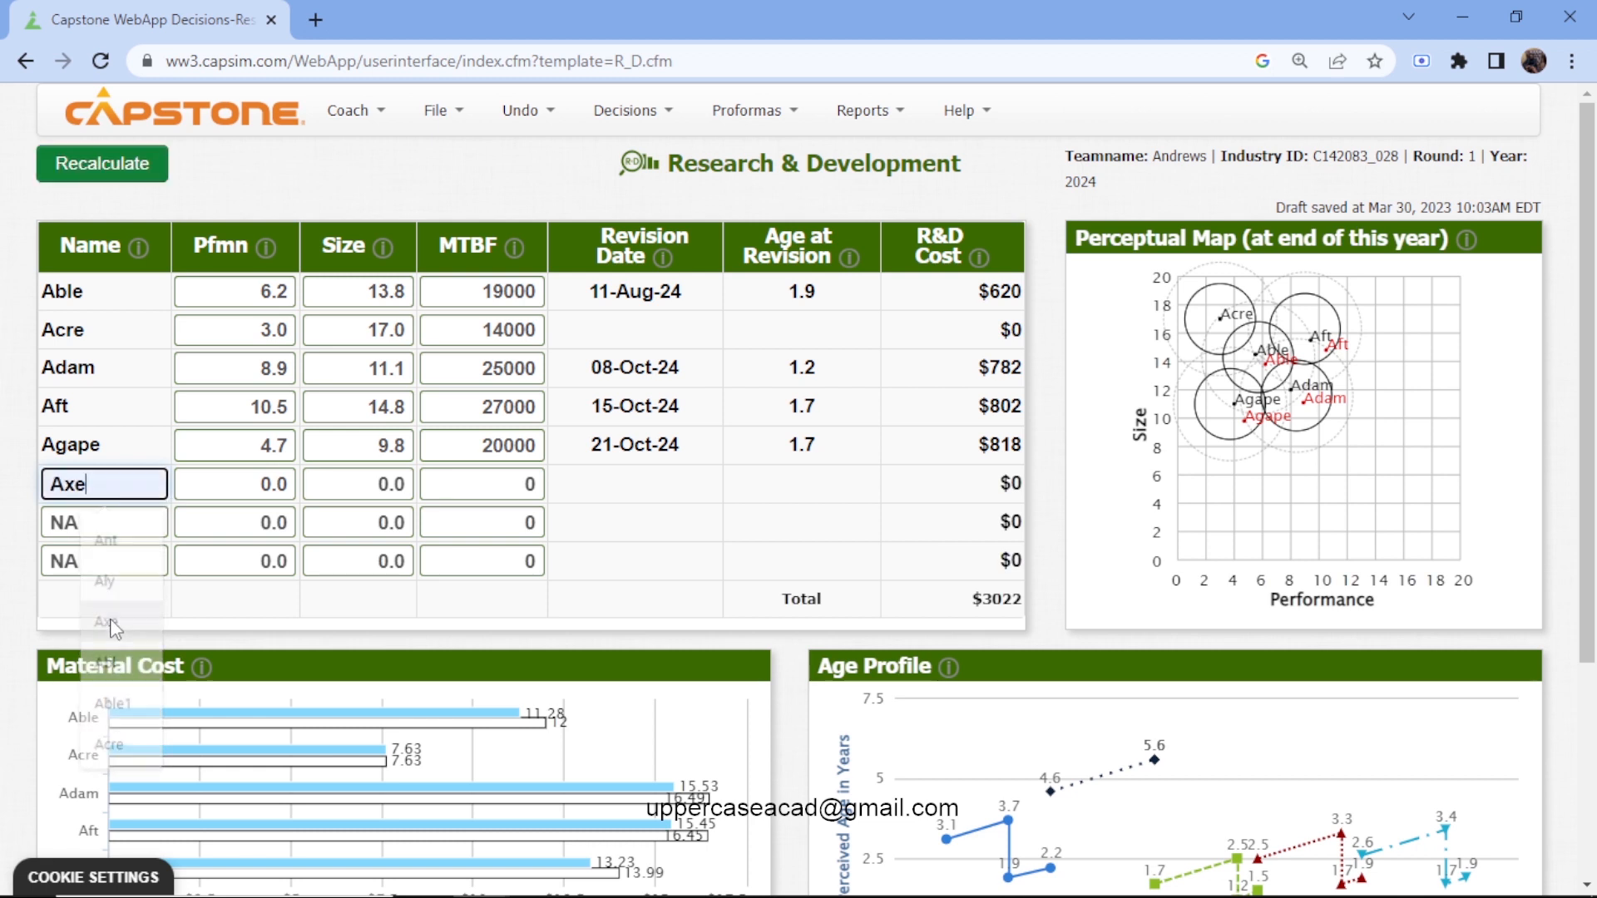
- Set the new product Axe's performance to 5.4
left_click(288, 484)
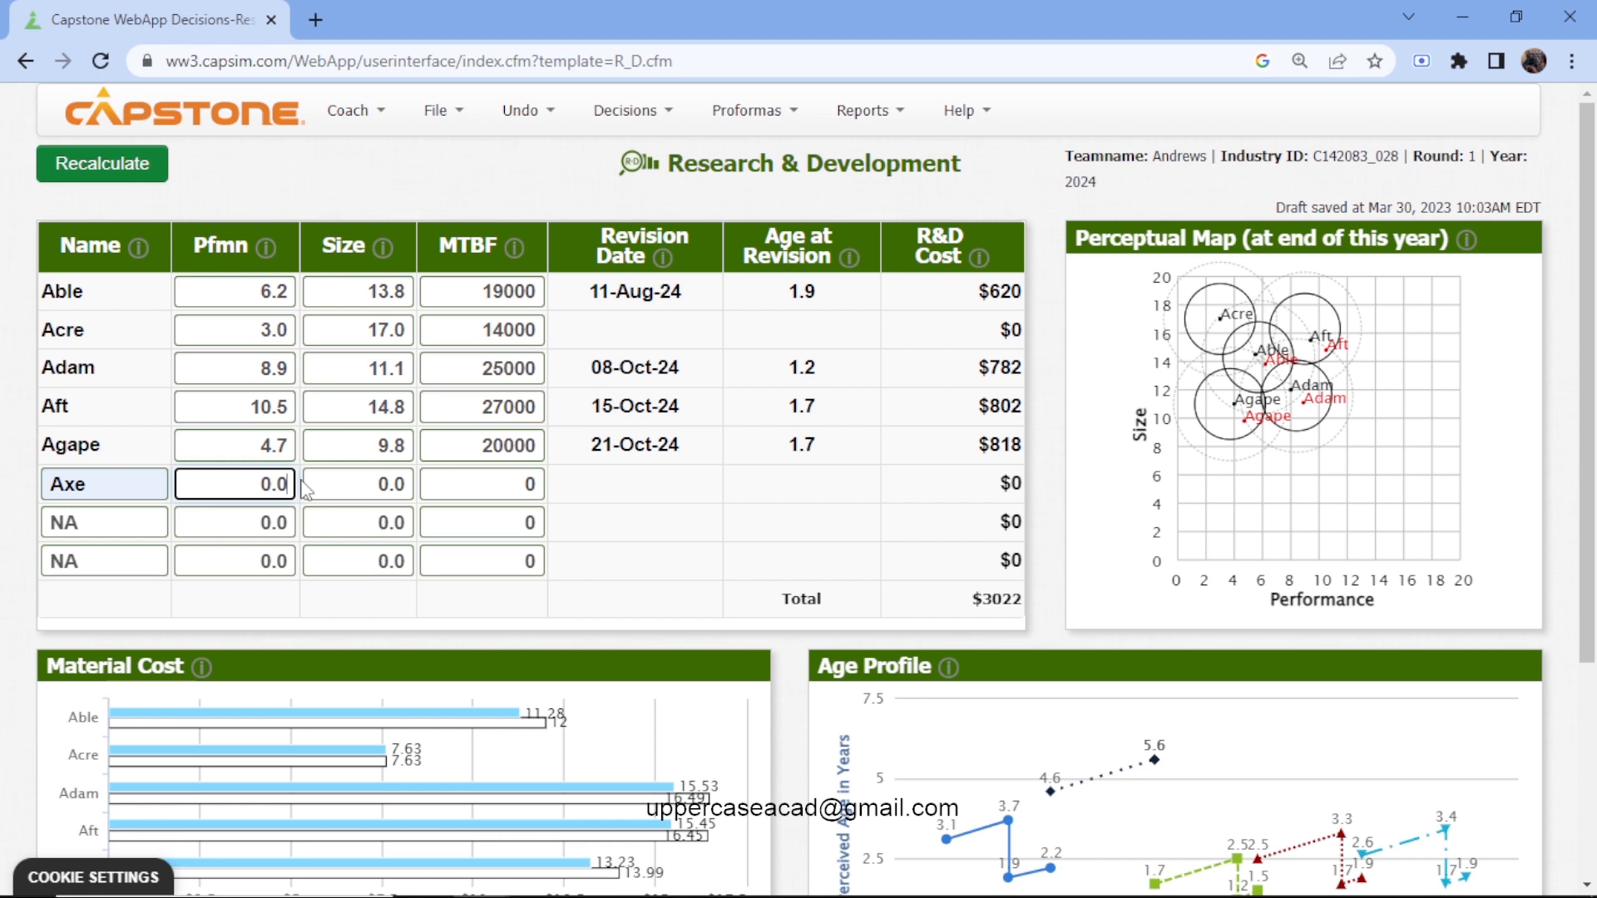
key("BackSpace")
key("BackSpace")
key("BackSpace")
type("4")
- Set the new product Axe's size coordinate to 8.8
left_click(406, 485)
key("BackSpace")
key("BackSpace")
key("BackSpace")
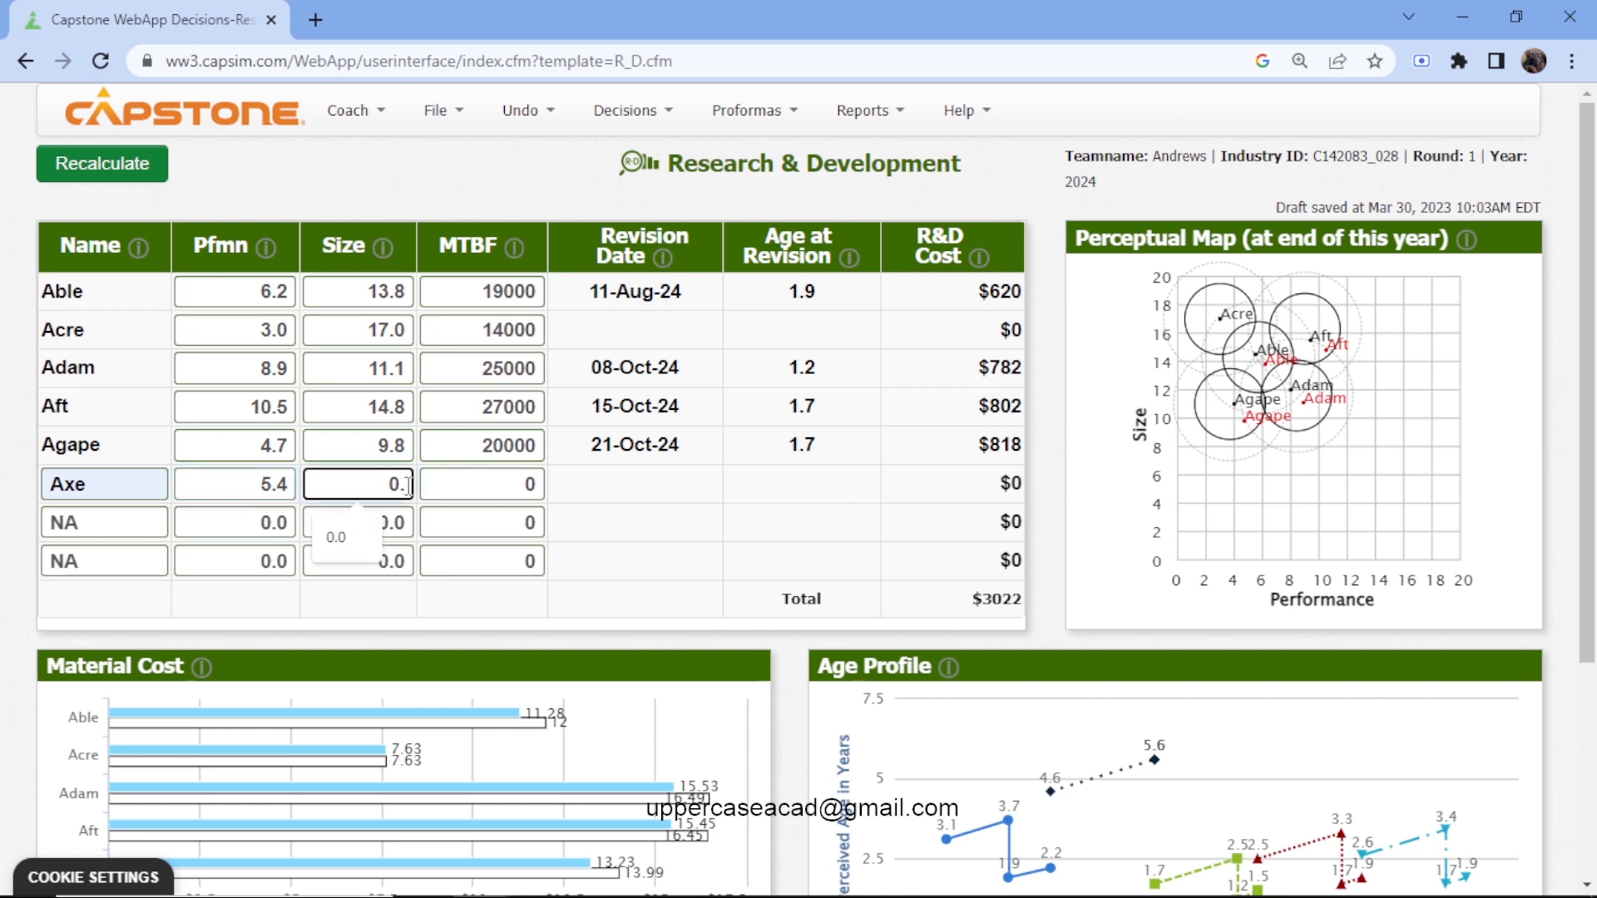
type("8")
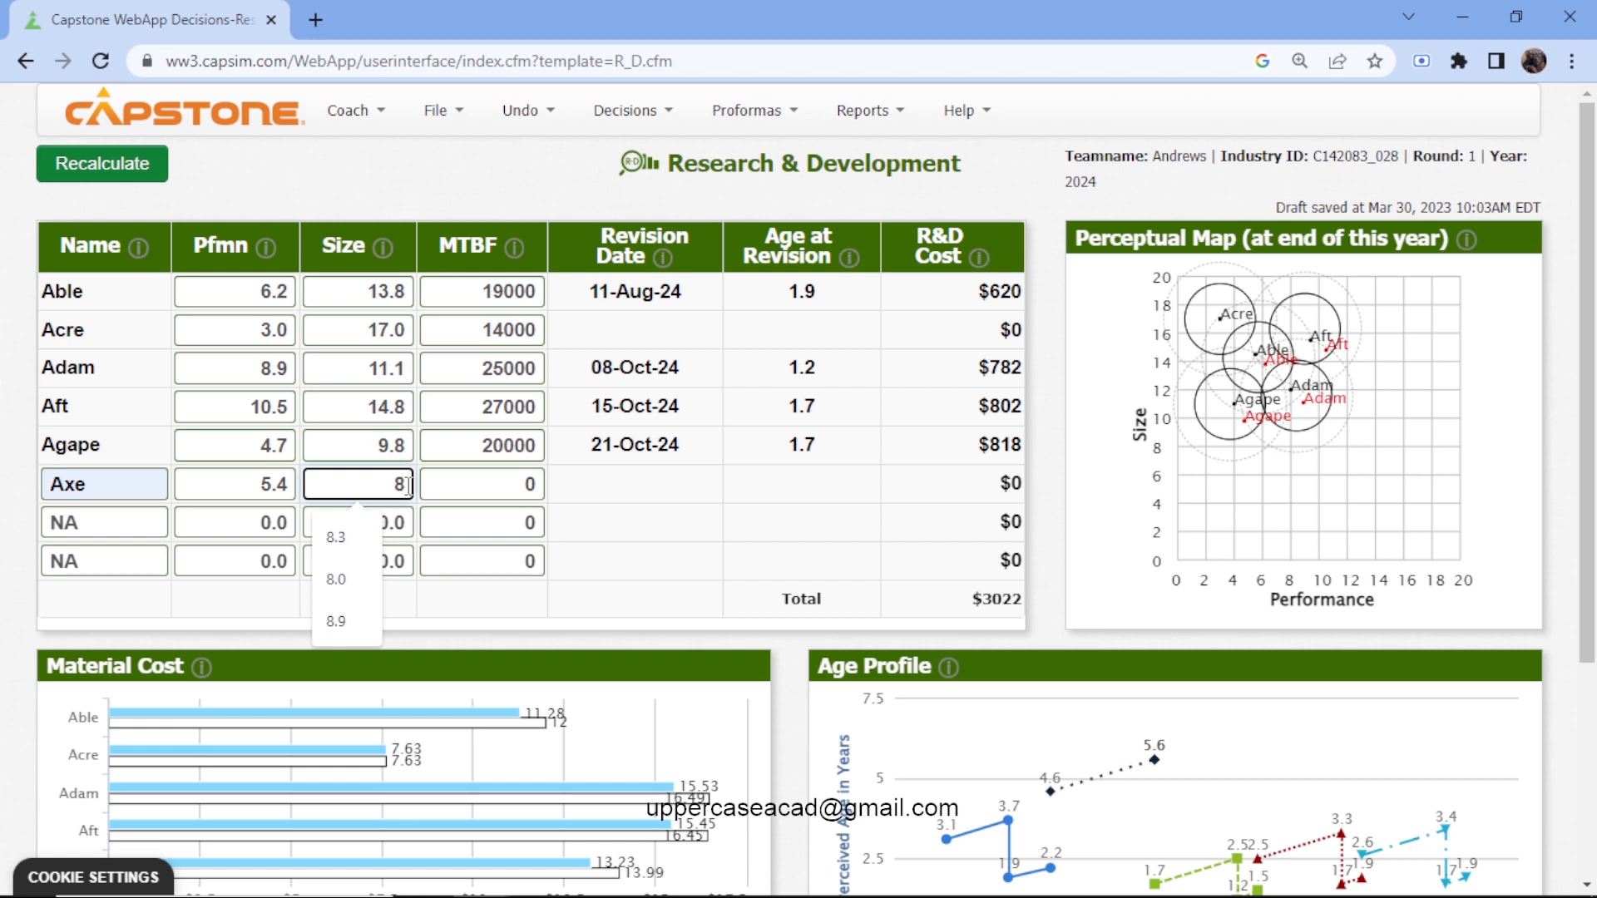
type(".8")
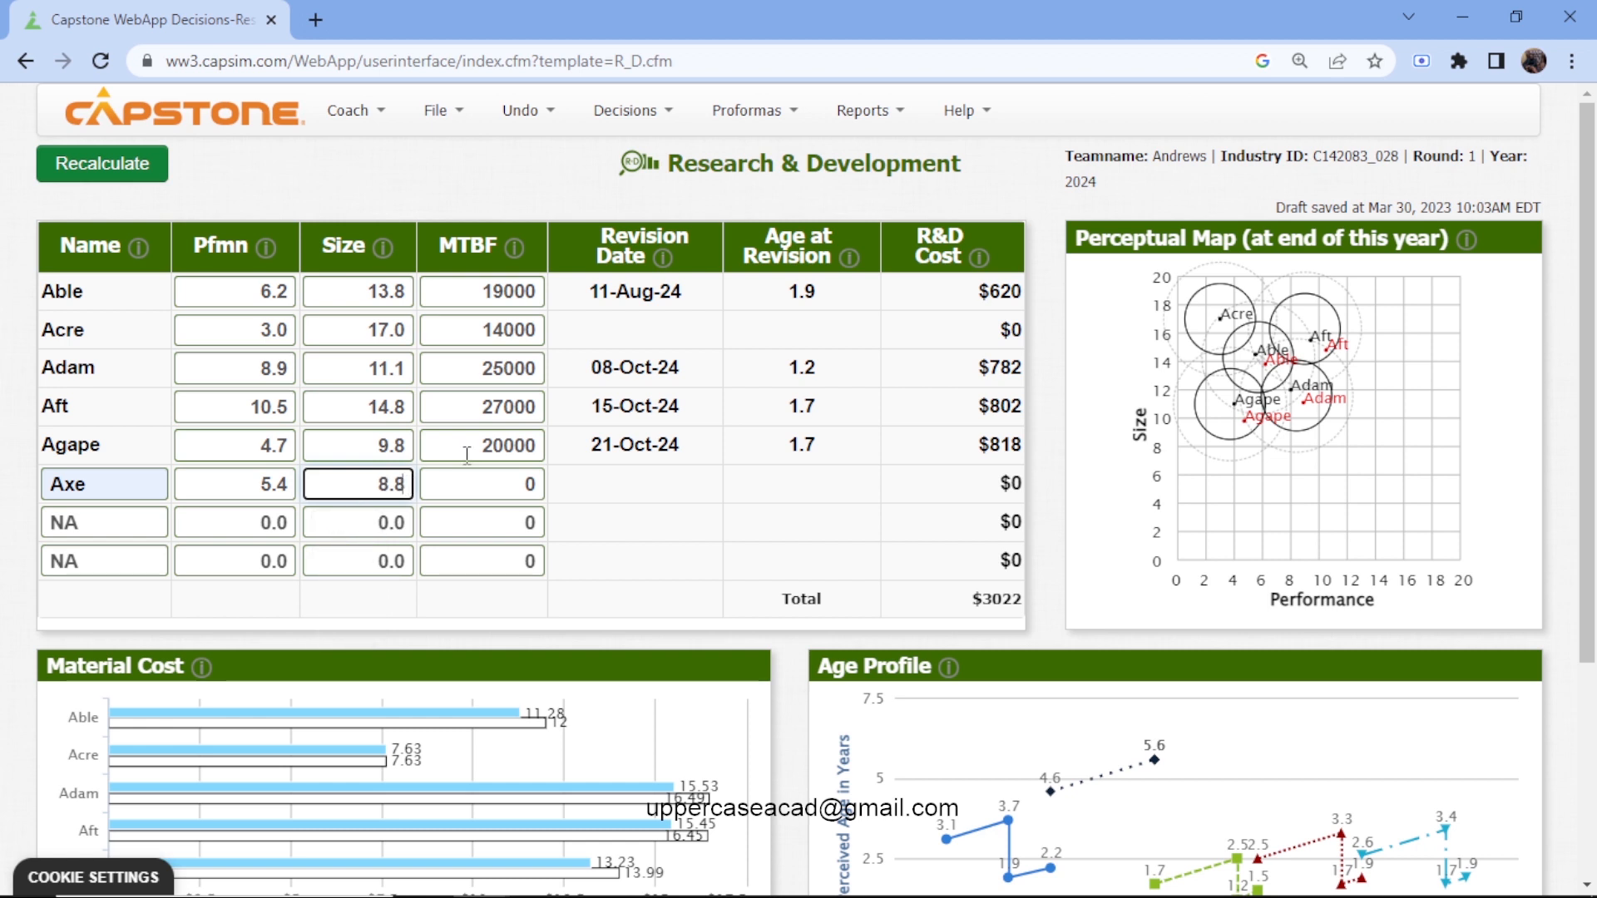
- Set Axe's MTBF to 21000 and recalculate the R&D decisions
left_click(483, 495)
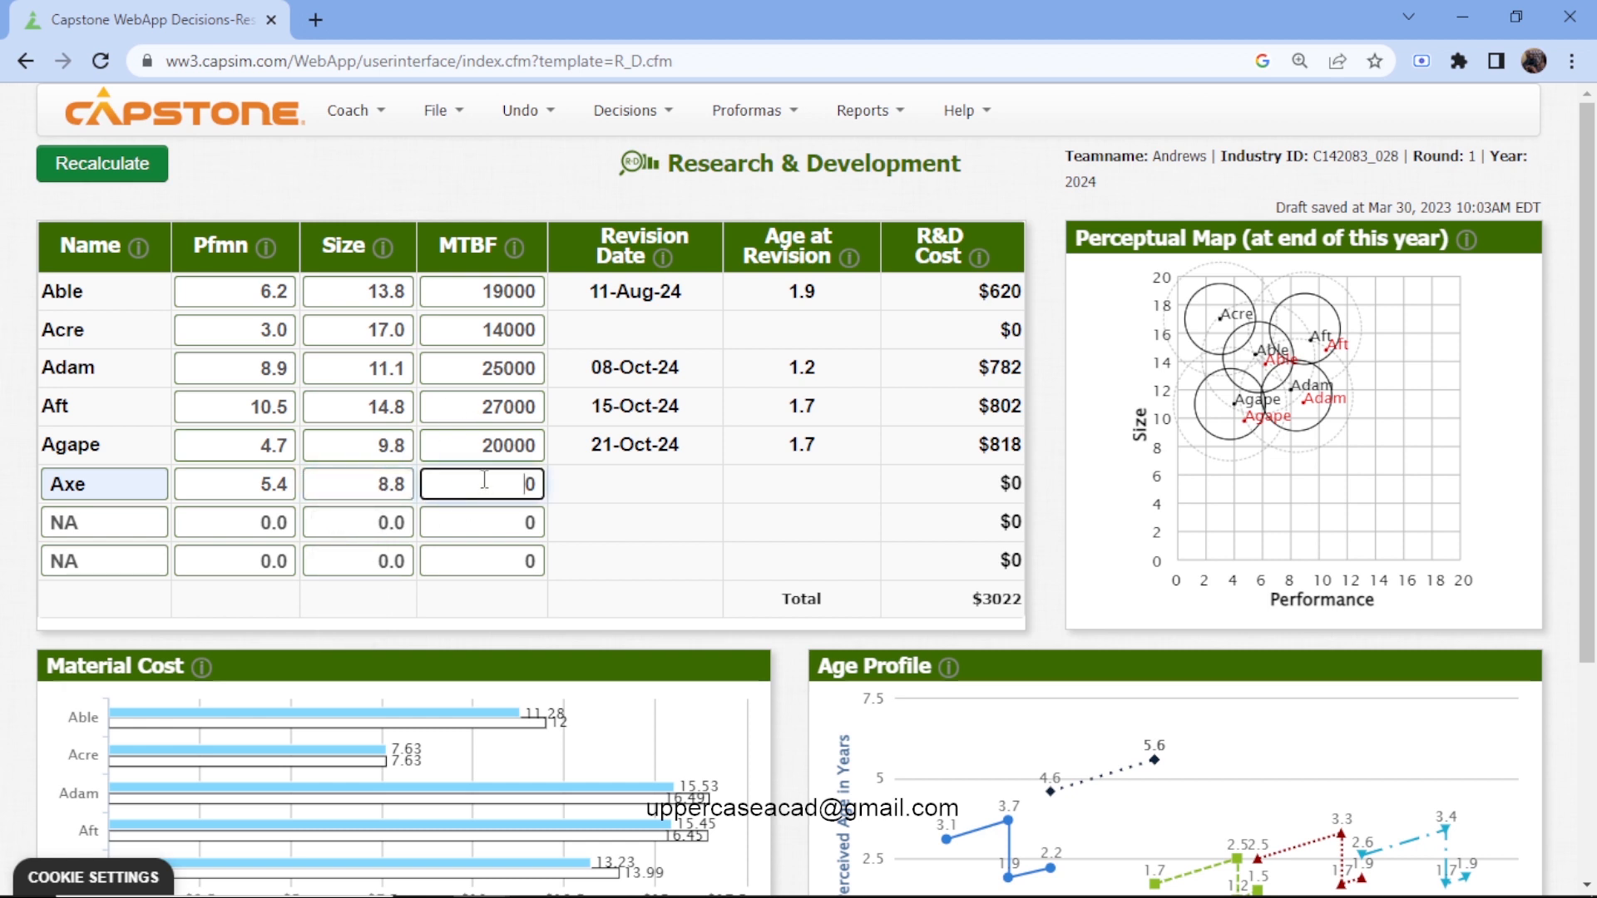
type("21")
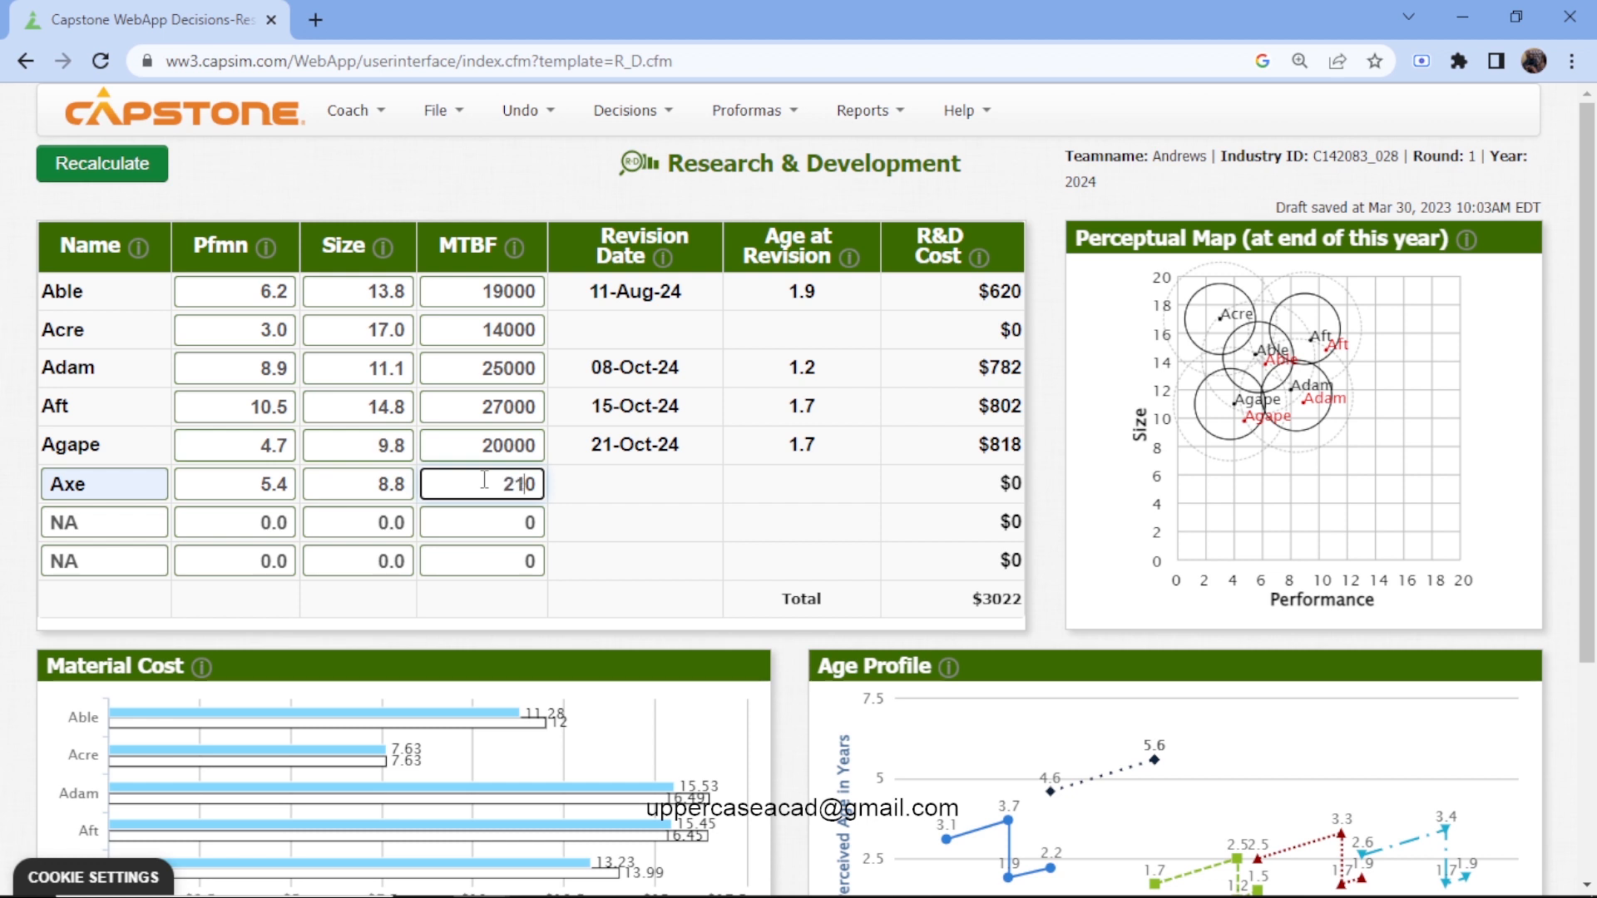
type("00")
left_click(136, 174)
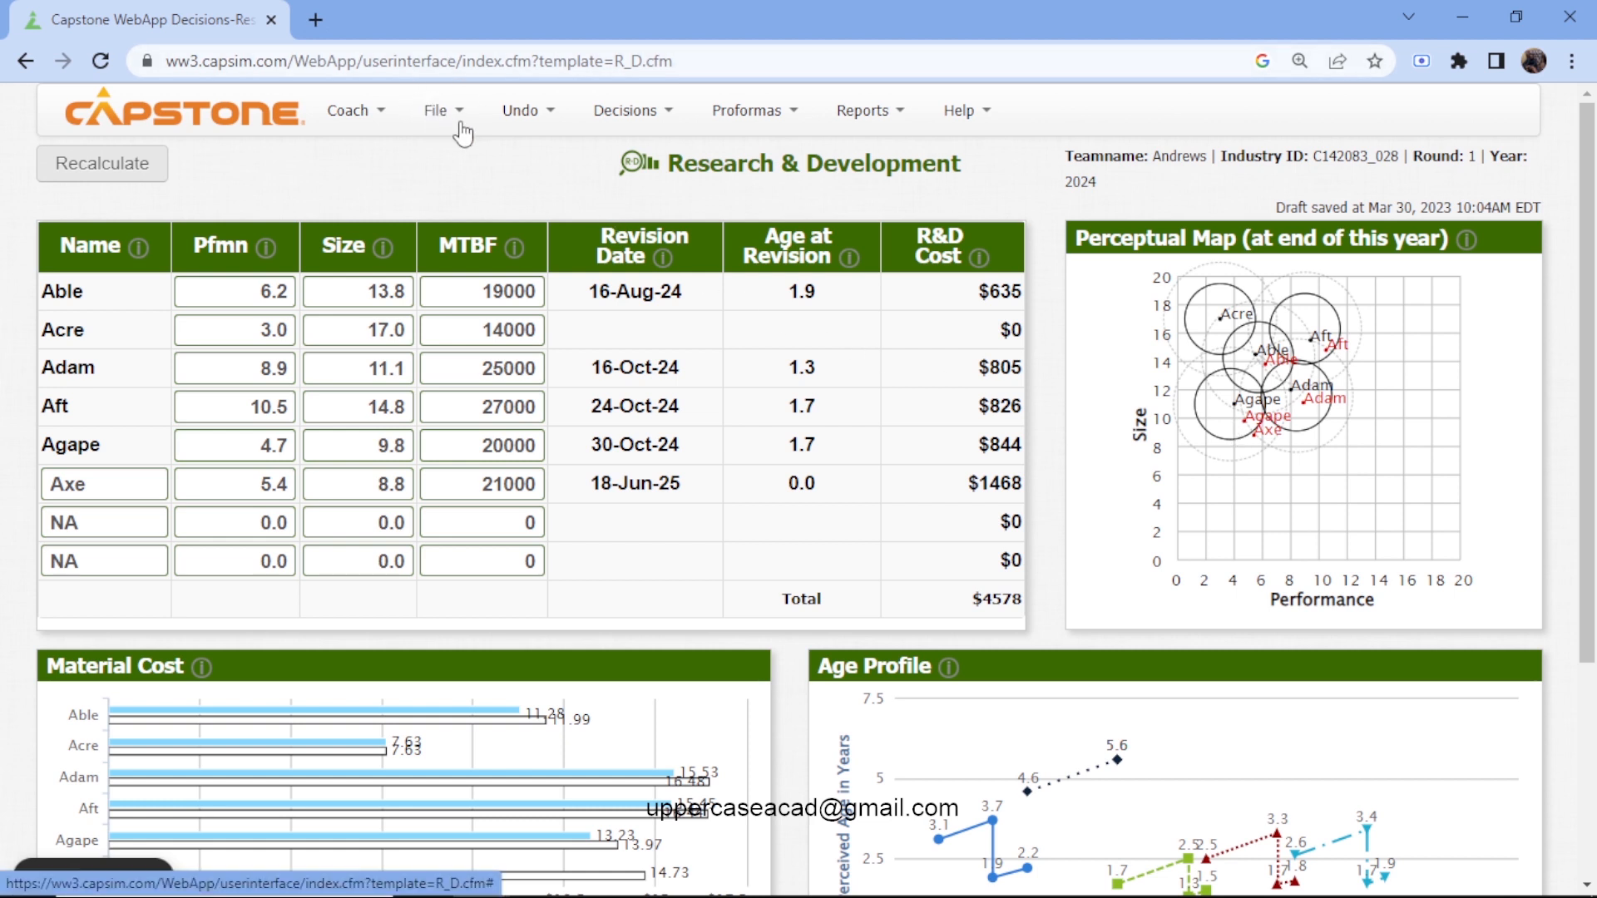
- Open the Marketing decisions page
left_click(653, 116)
left_click(662, 208)
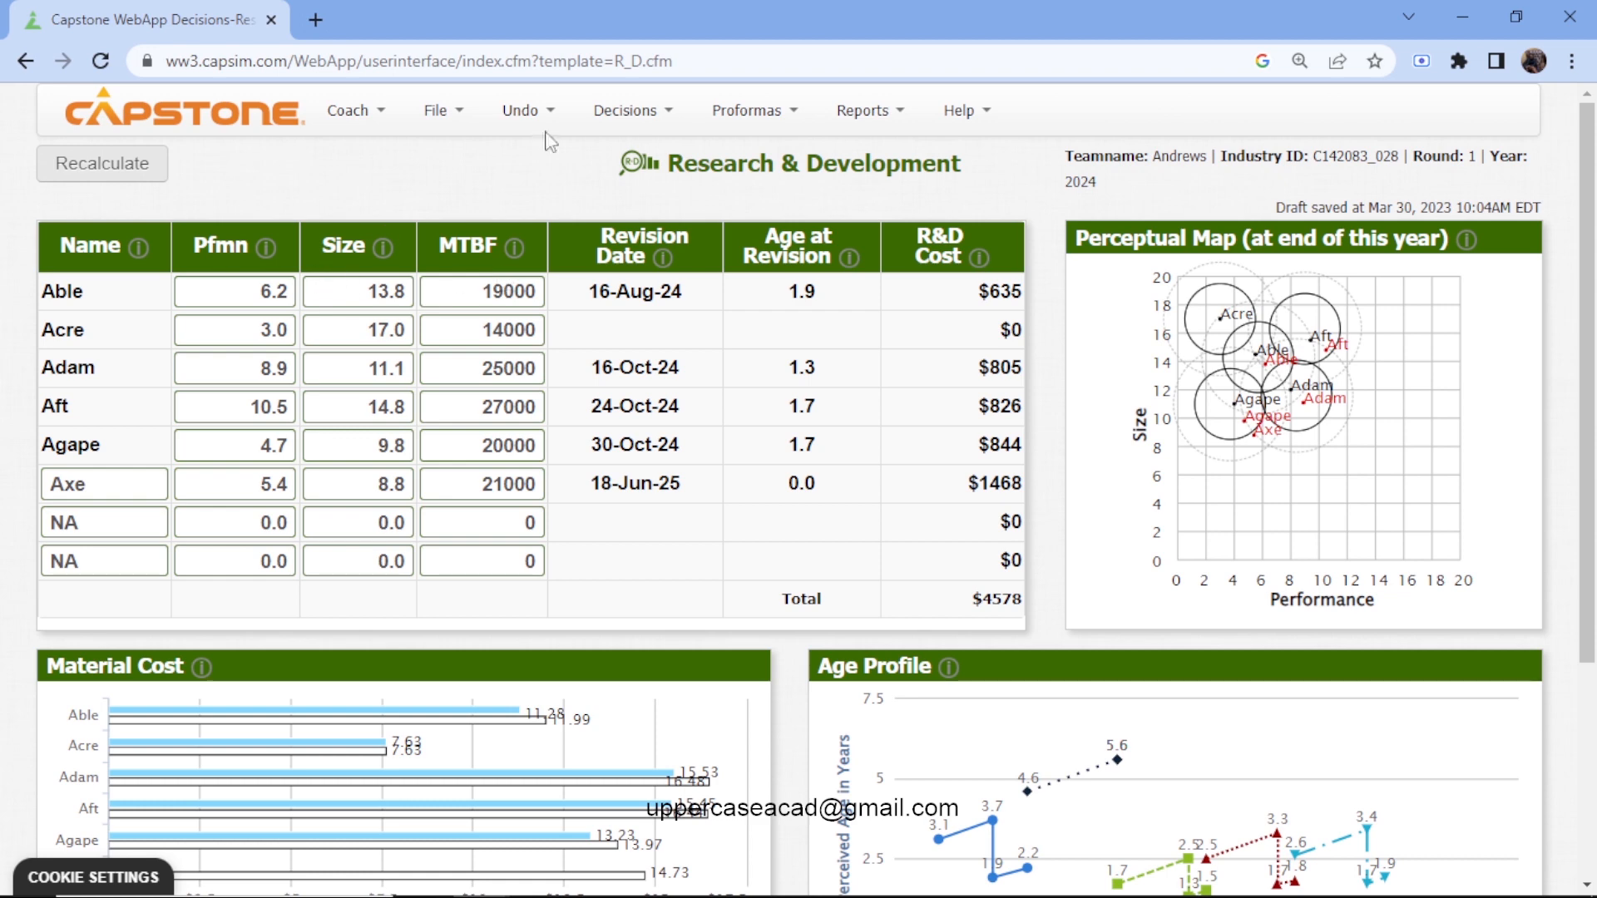
left_click(668, 133)
left_click(665, 204)
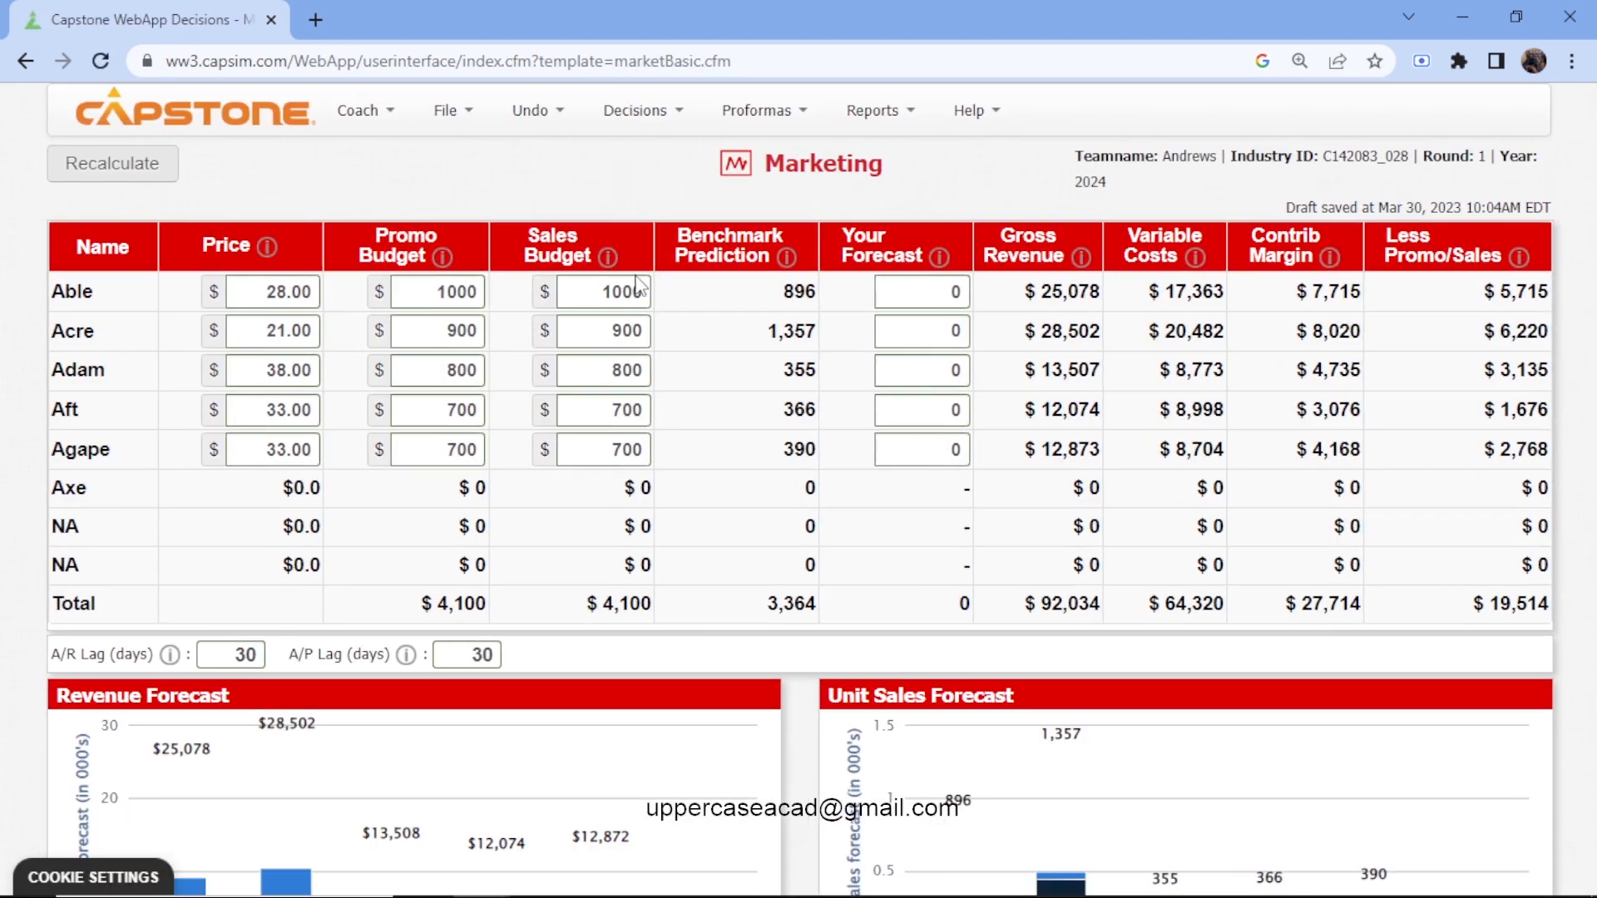
- Set Able's price to $27.50
left_click(288, 296)
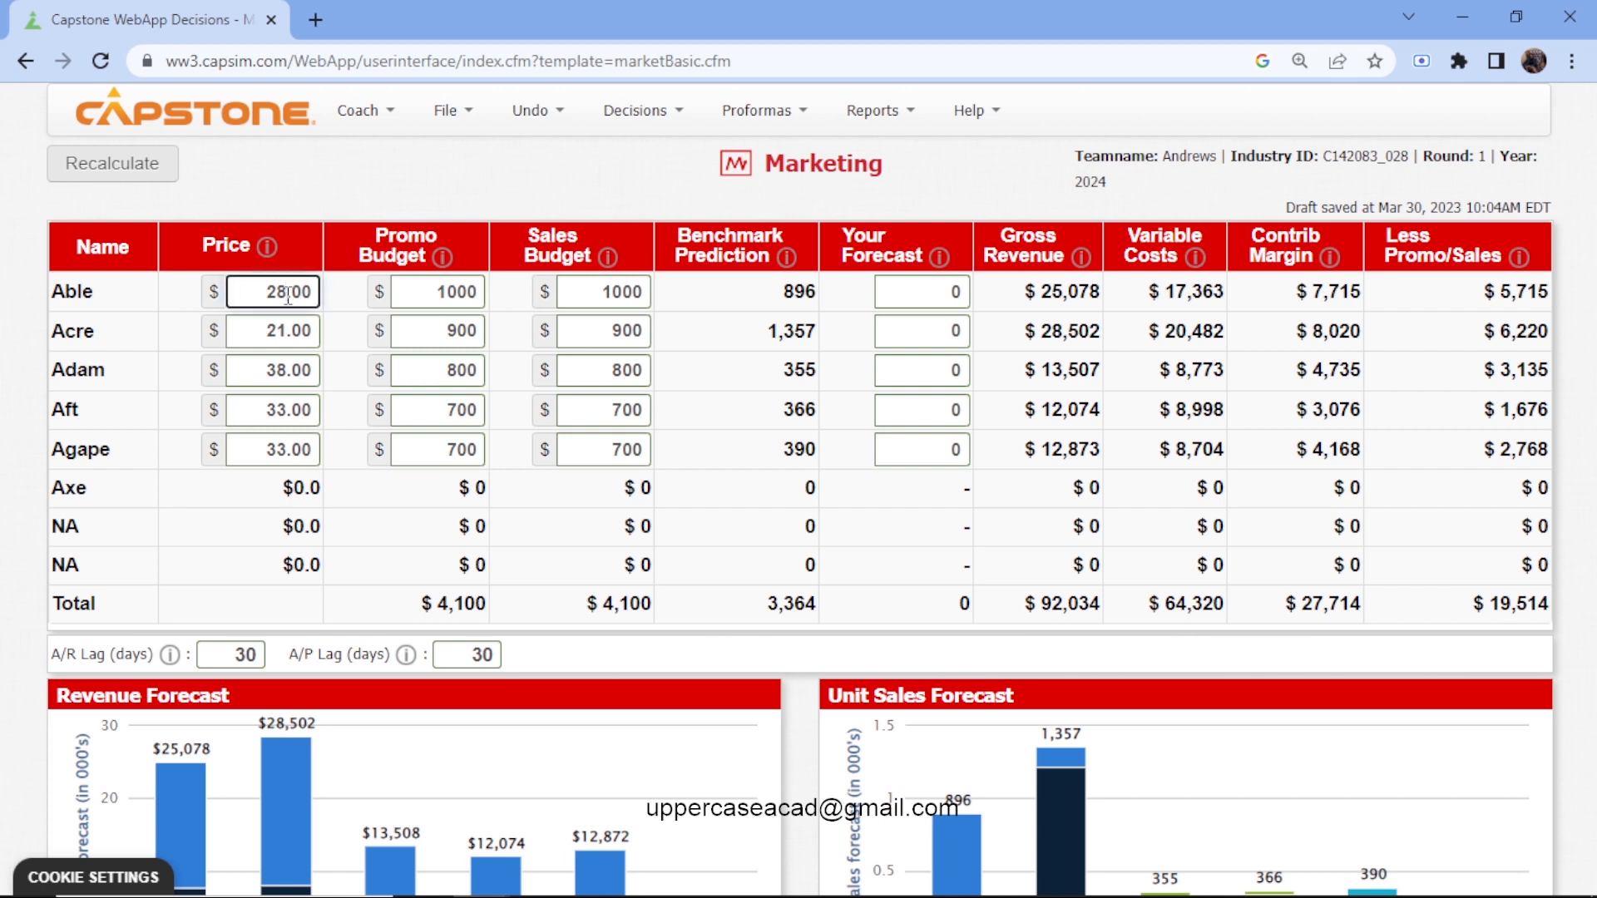
key("BackSpace")
key("BackSpace")
key("BackSpace")
type("7.5")
- Check the Traditional segment's price expectations in the Courier report and set Acre's price to $20.50
left_click(869, 112)
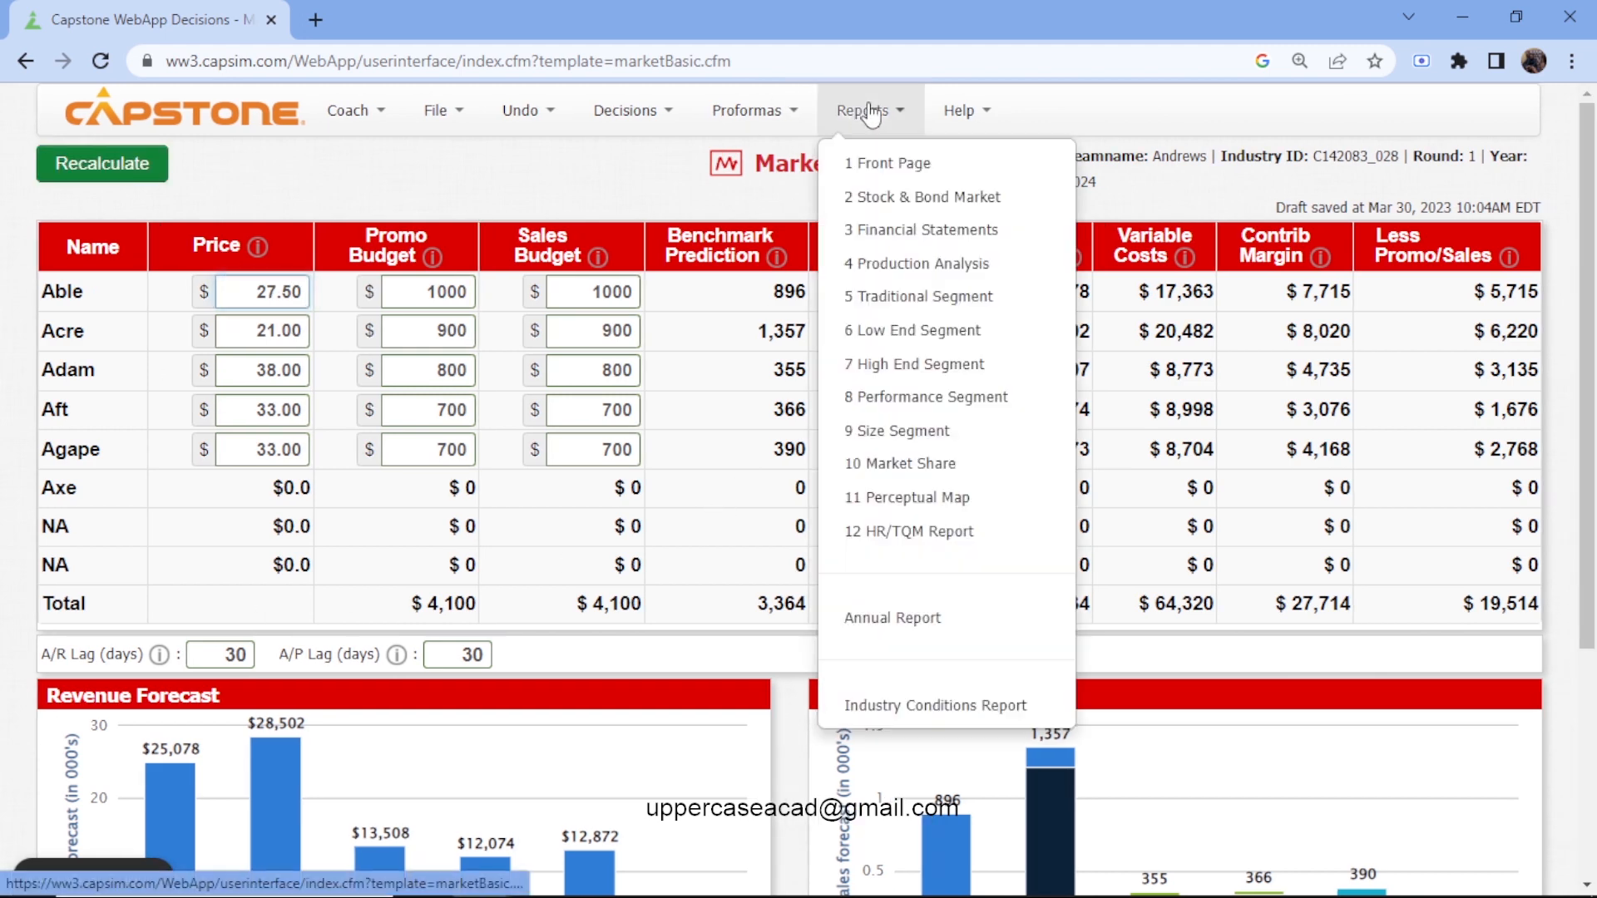
left_click(939, 301)
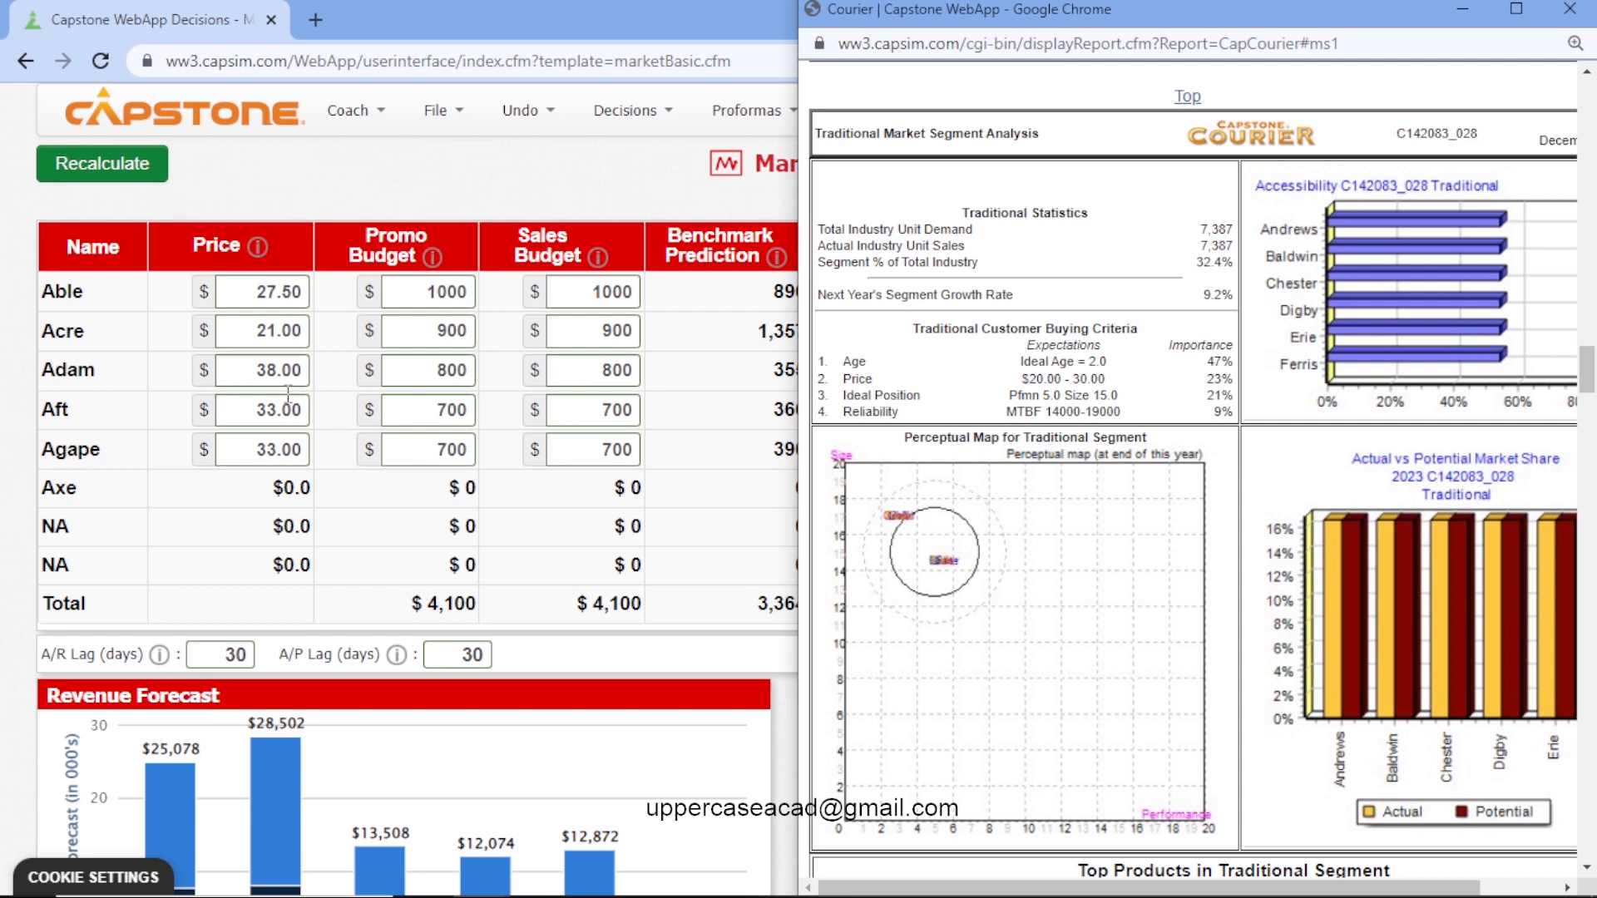
left_click(291, 336)
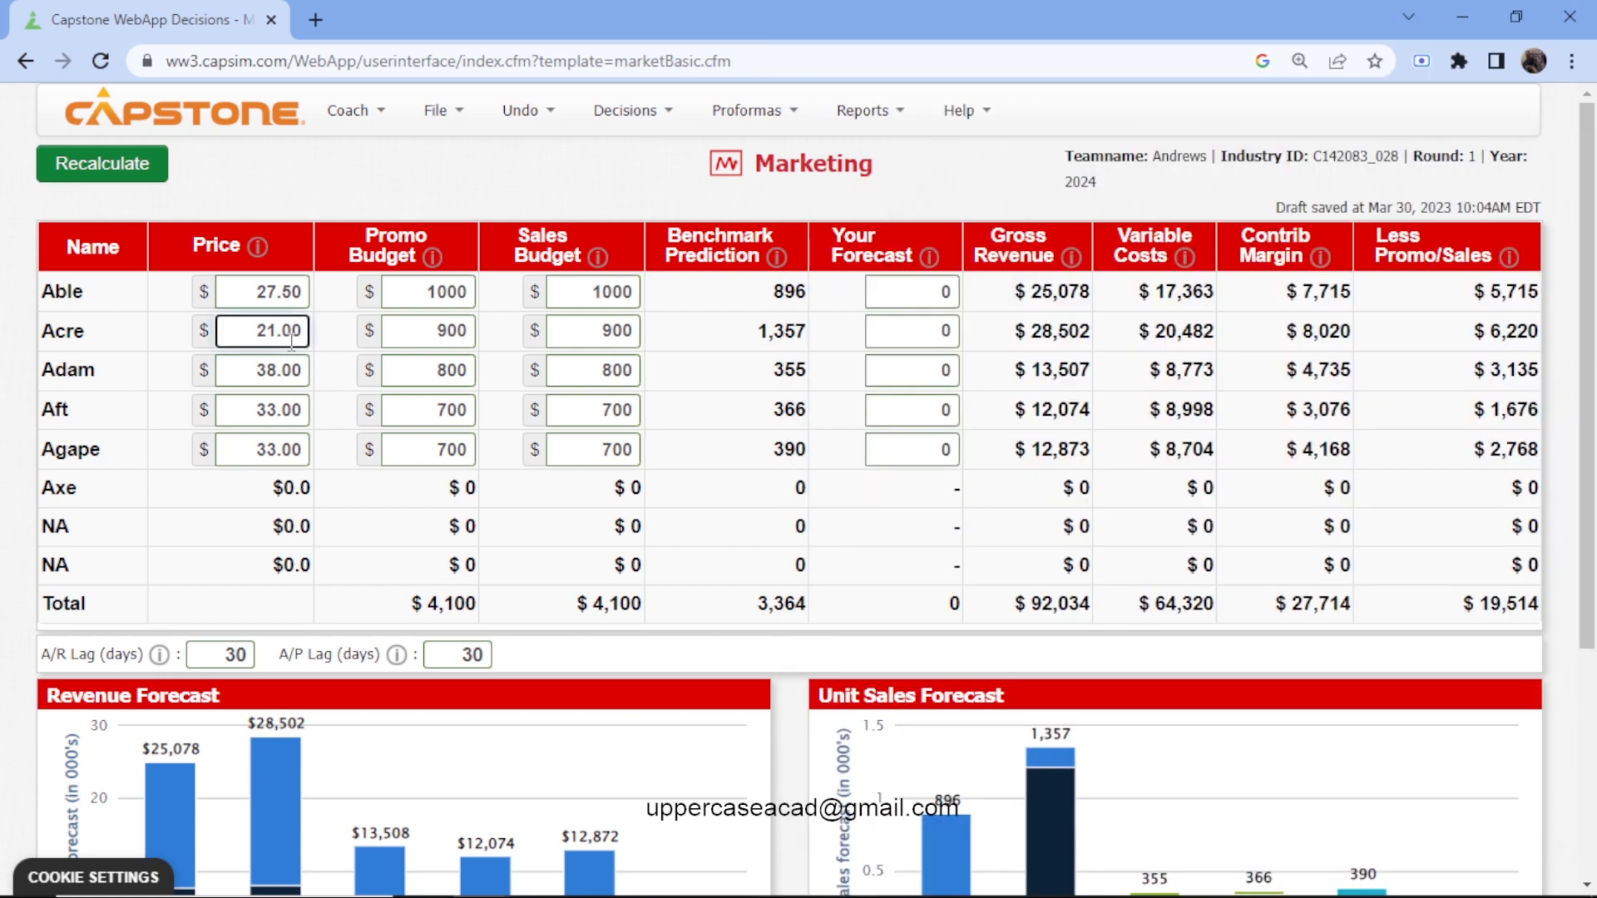
key("BackSpace")
key("BackSpace")
key("BackSpace")
type(".50")
- Check the High End segment's price expectations in the Courier report and set Aft's price to $34.50
left_click(277, 415)
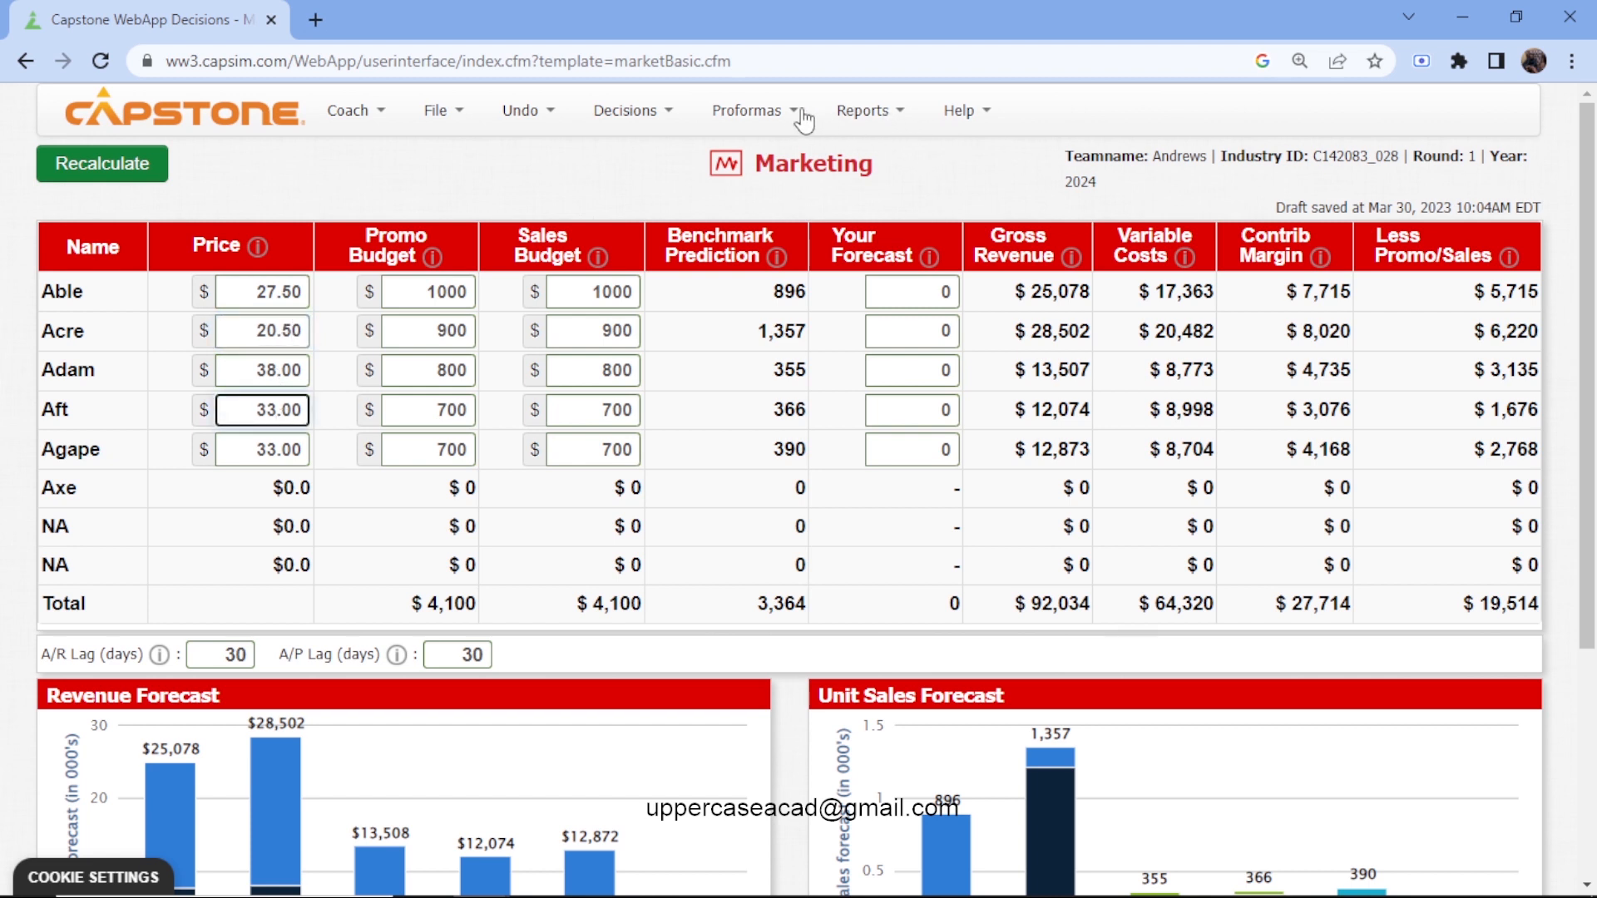
left_click(843, 109)
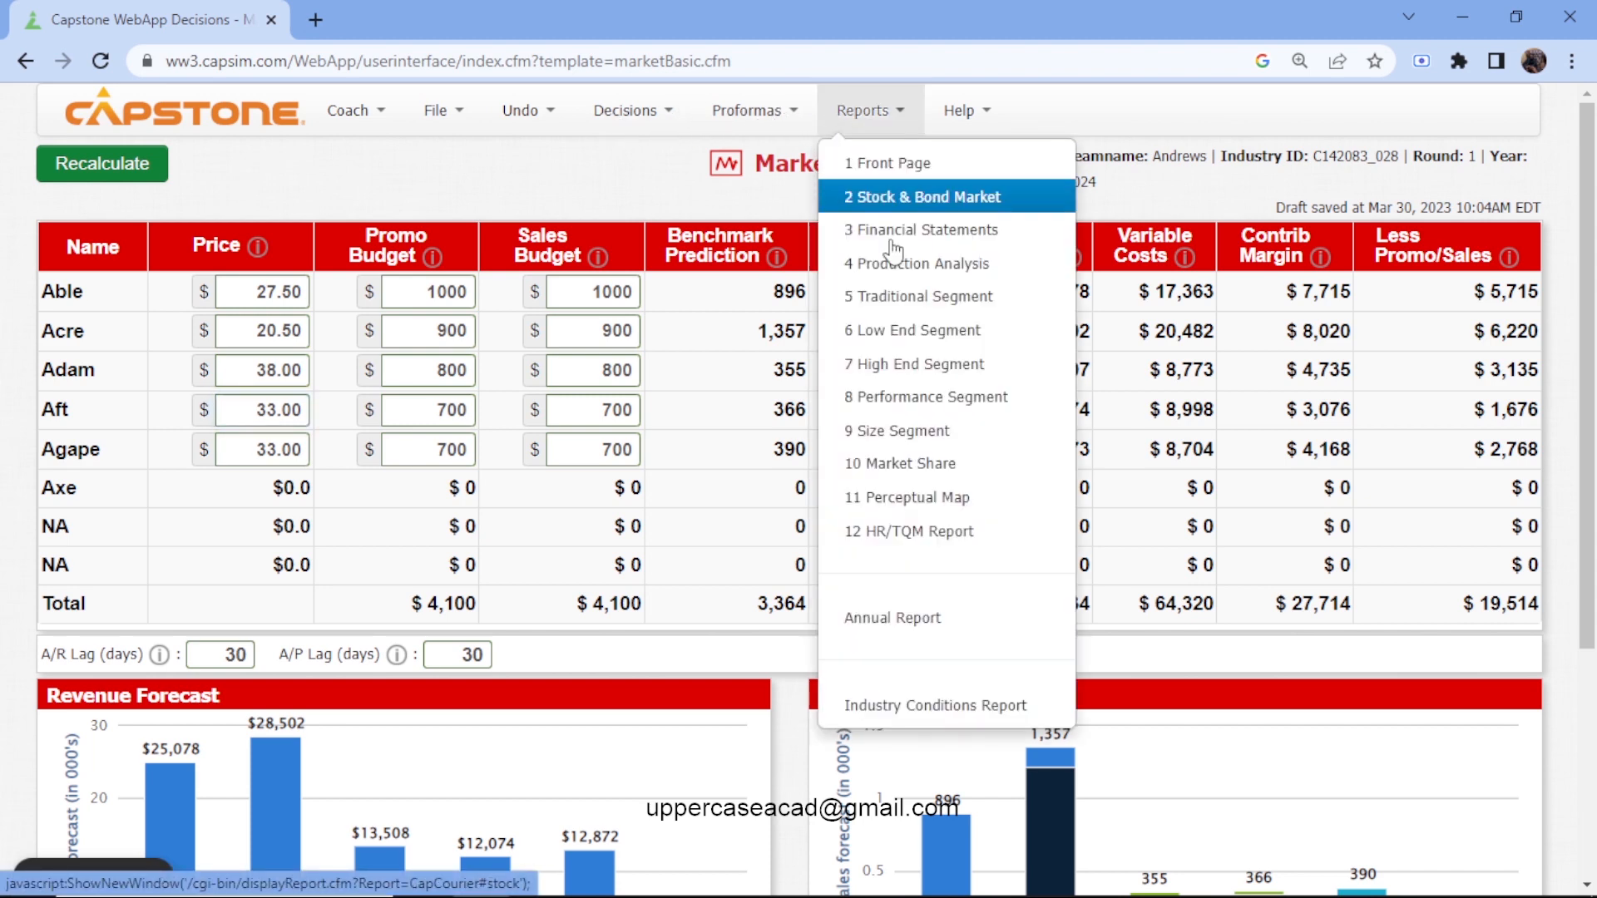
left_click(912, 366)
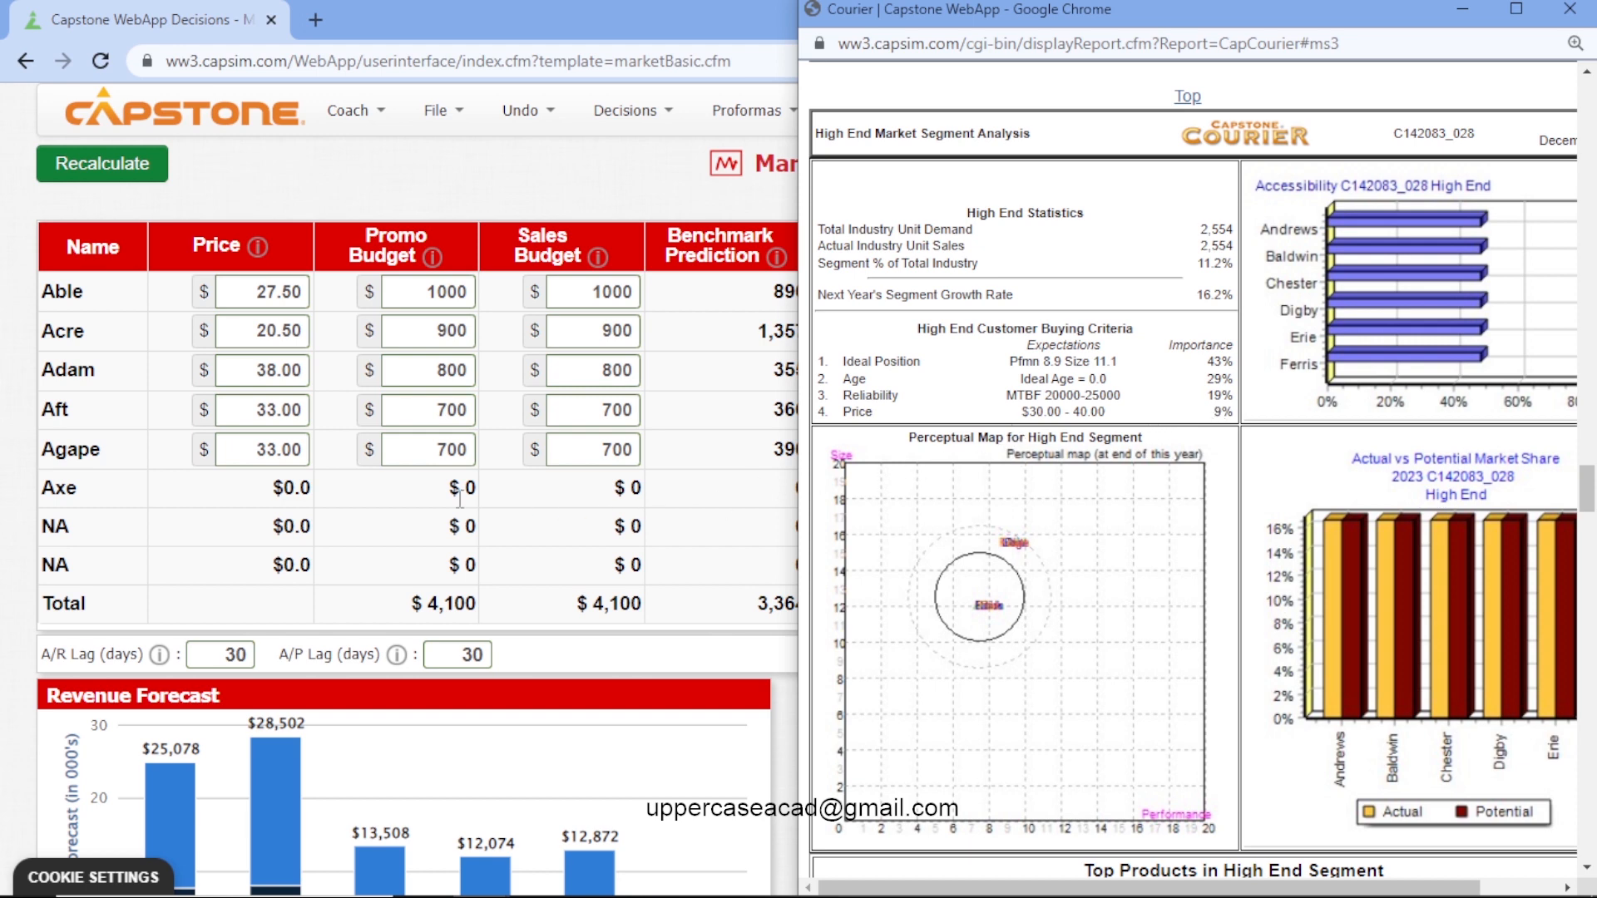
left_click(290, 413)
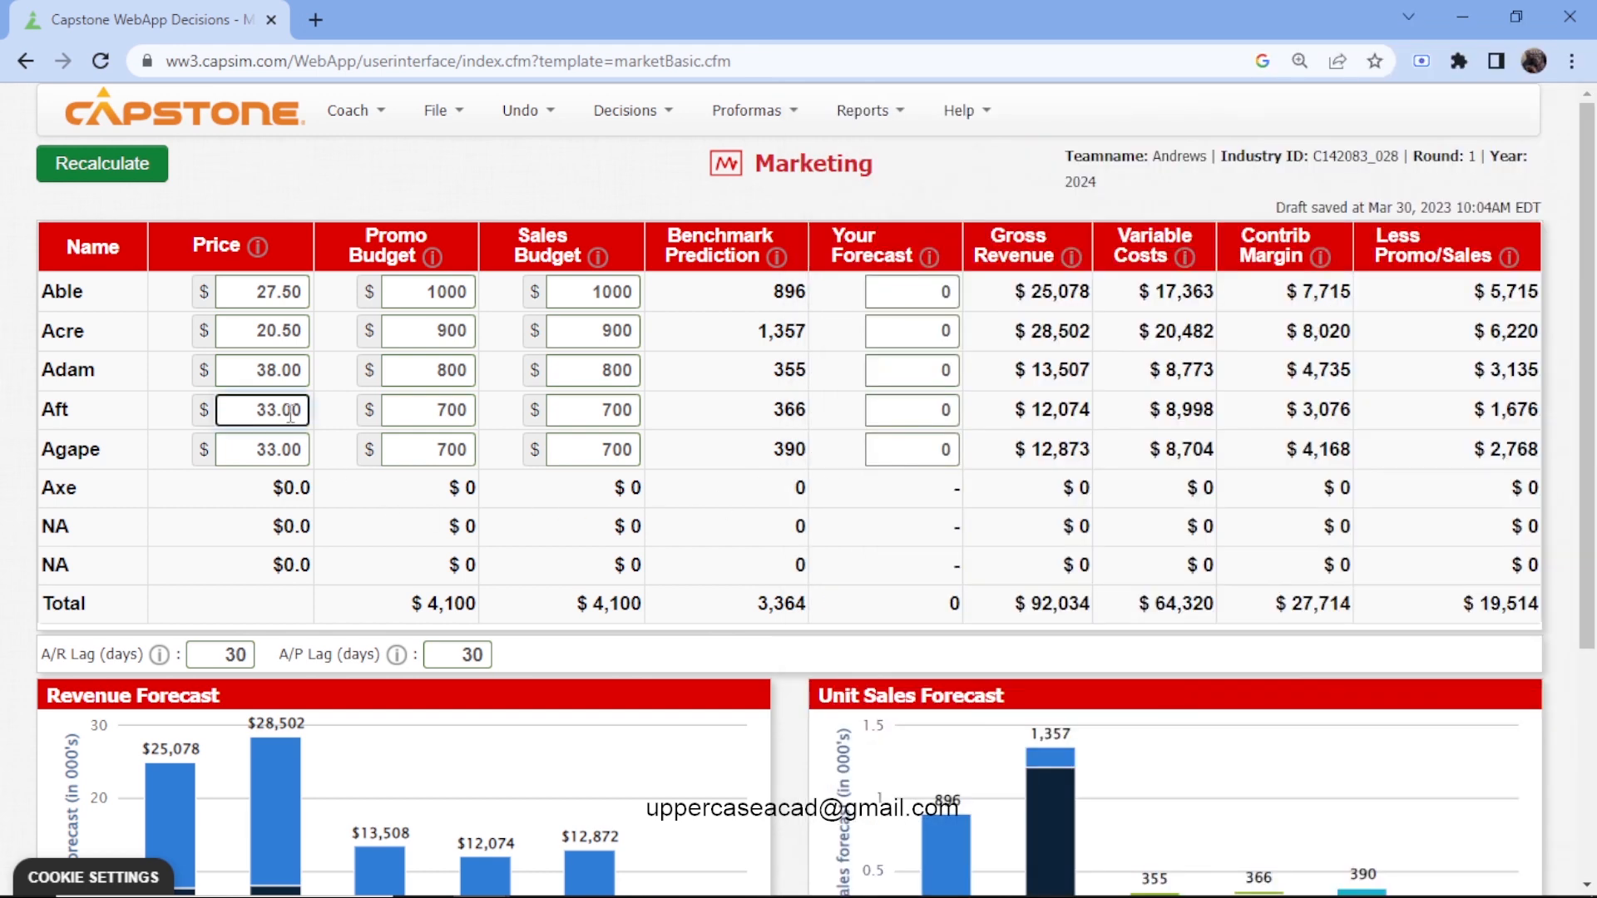
key("BackSpace")
key("BackSpace")
key("BackSpace")
key("BackSpace")
type("34.5")
- Set Agape's price to $34.50 and recalculate the Marketing decisions
left_click(277, 453)
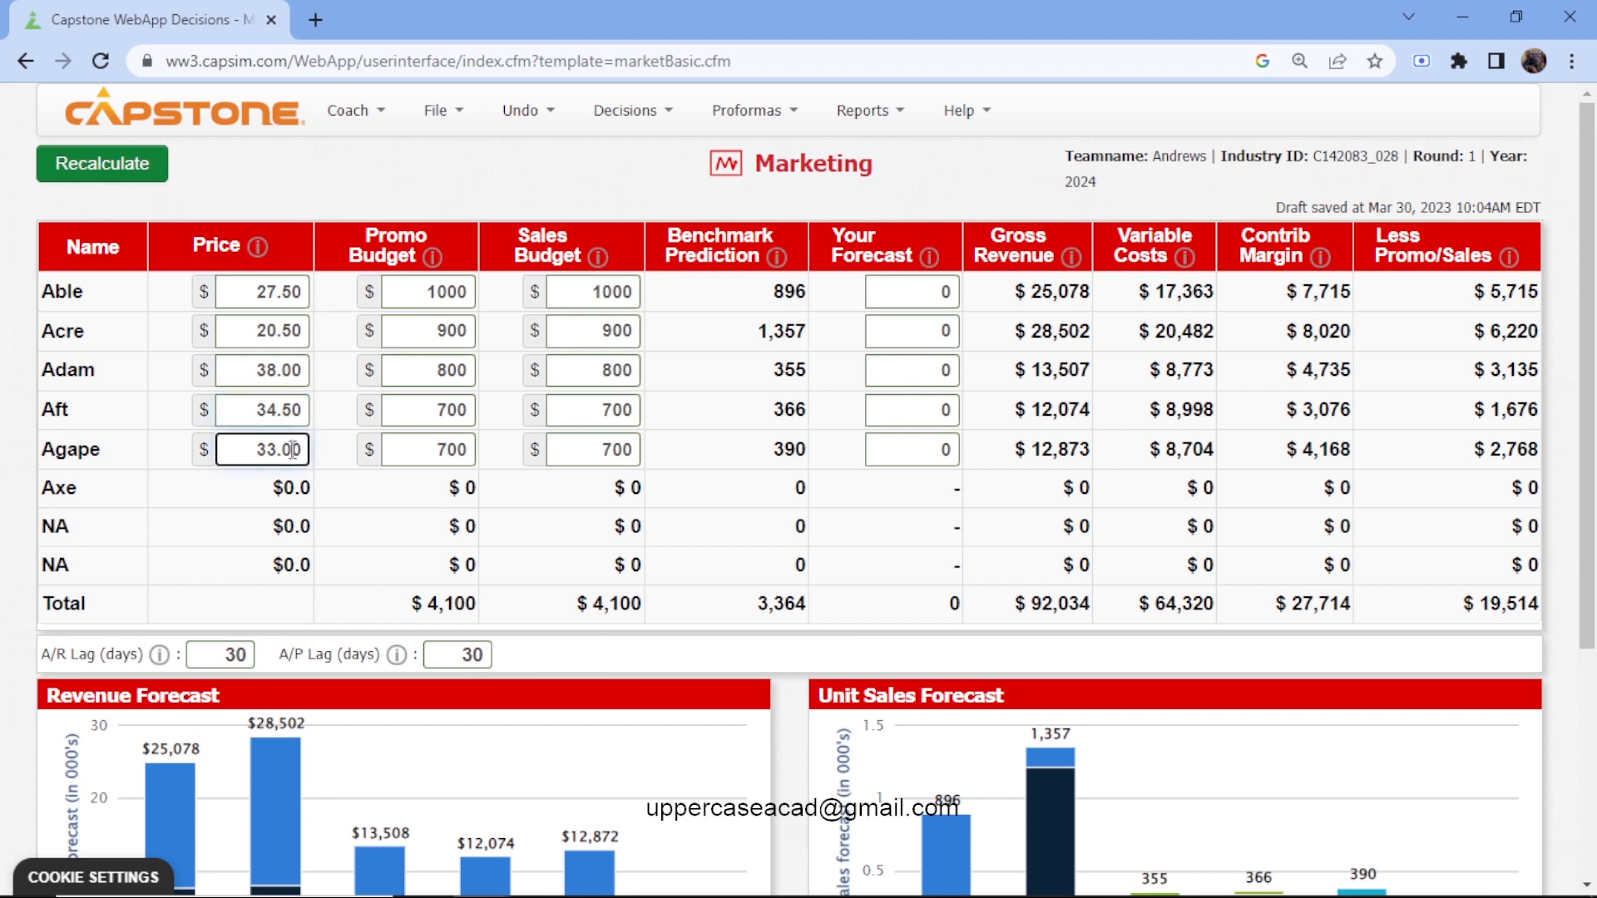
key("BackSpace")
key("BackSpace")
key("BackSpace")
key("BackSpace")
type("34.5")
left_click(325, 155)
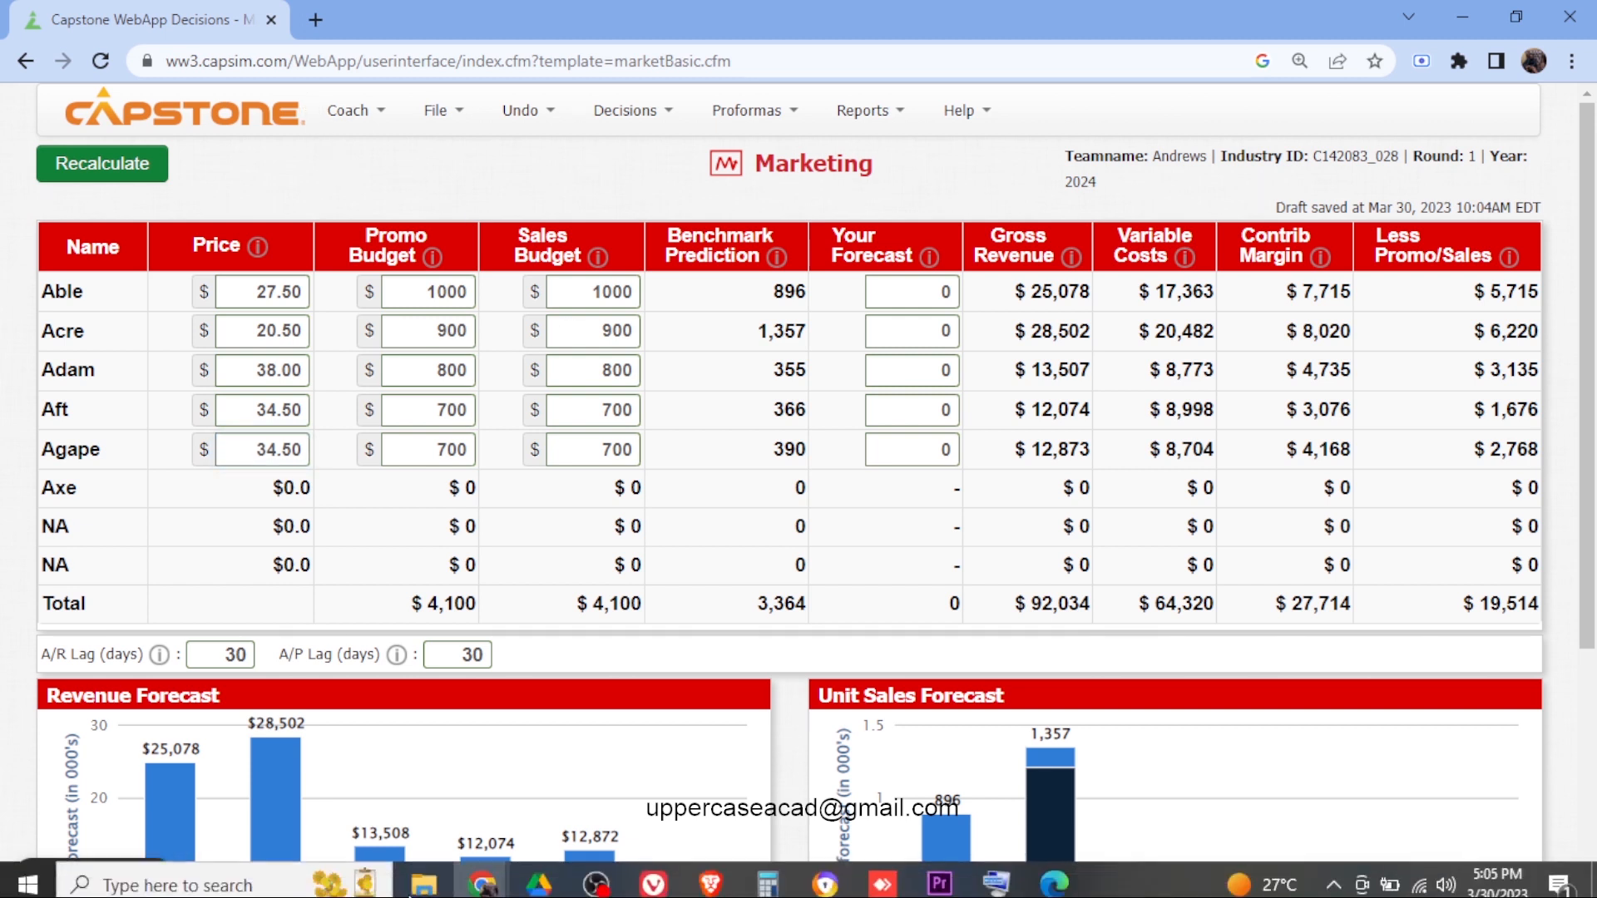
left_click(125, 171)
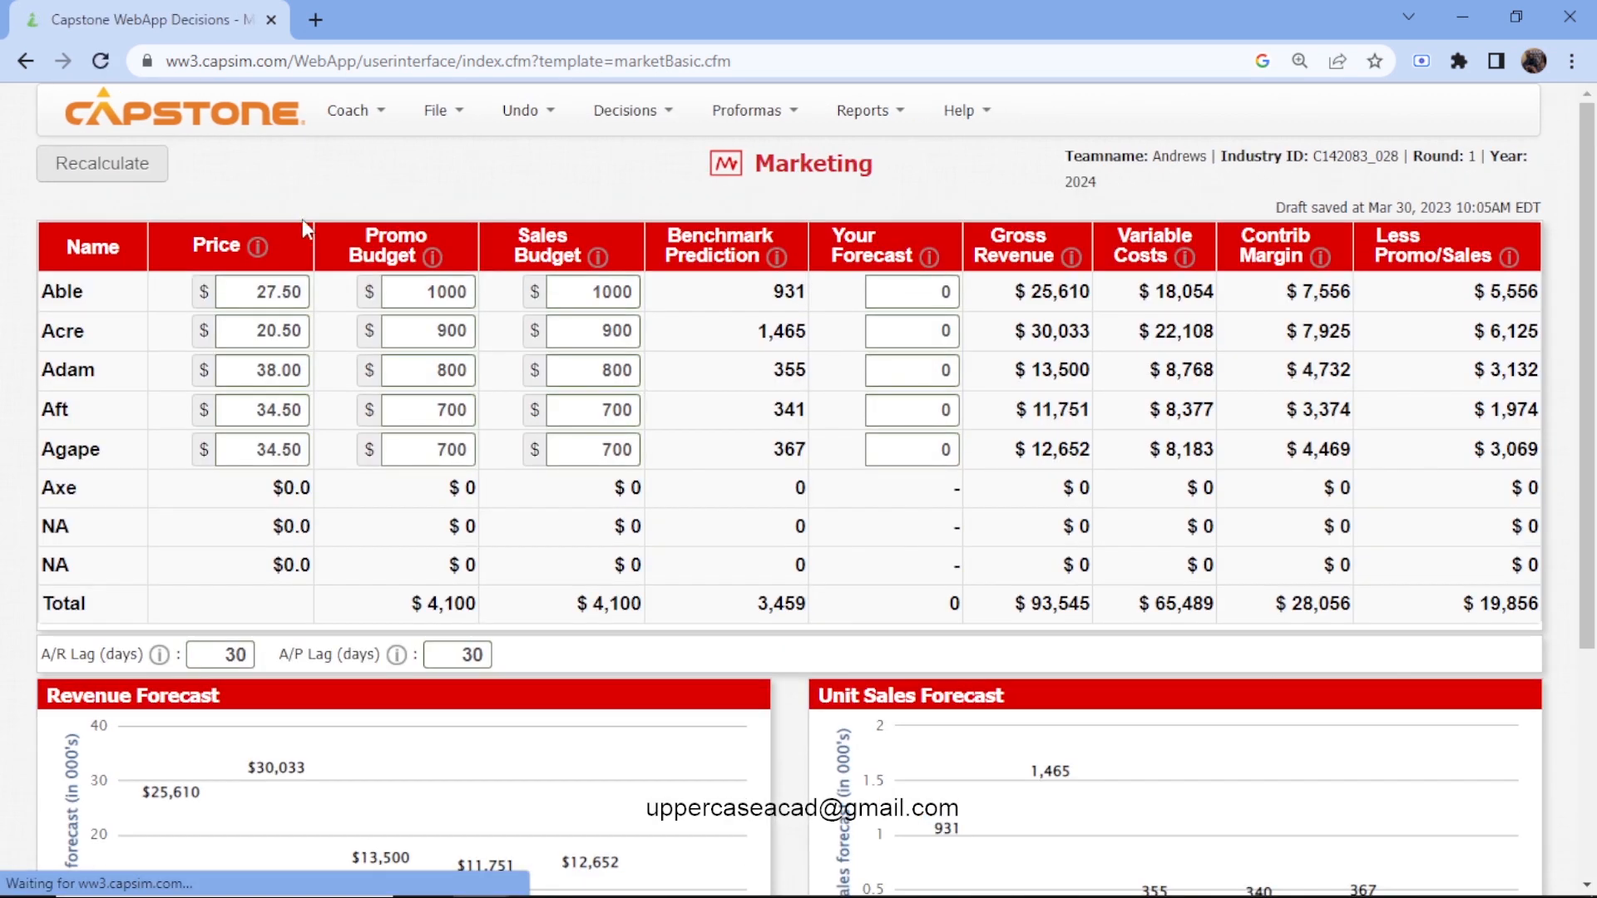
- Set the promo budgets of Able, Acre and Adam to 2000 each
left_click(446, 295)
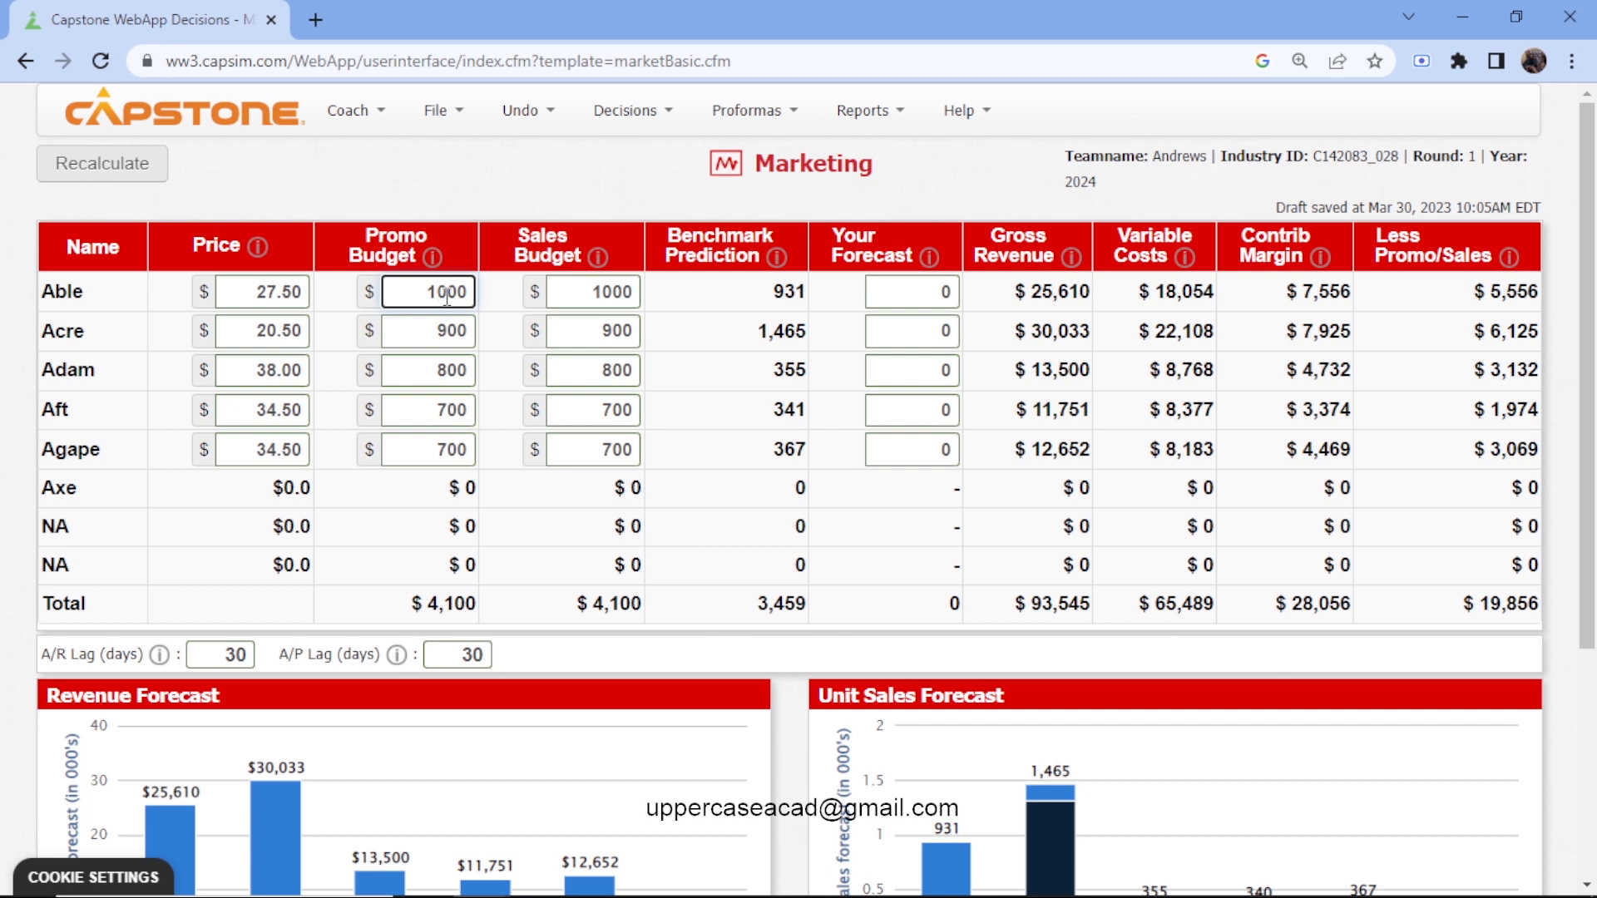
type("2")
left_click(450, 333)
key("BackSpace")
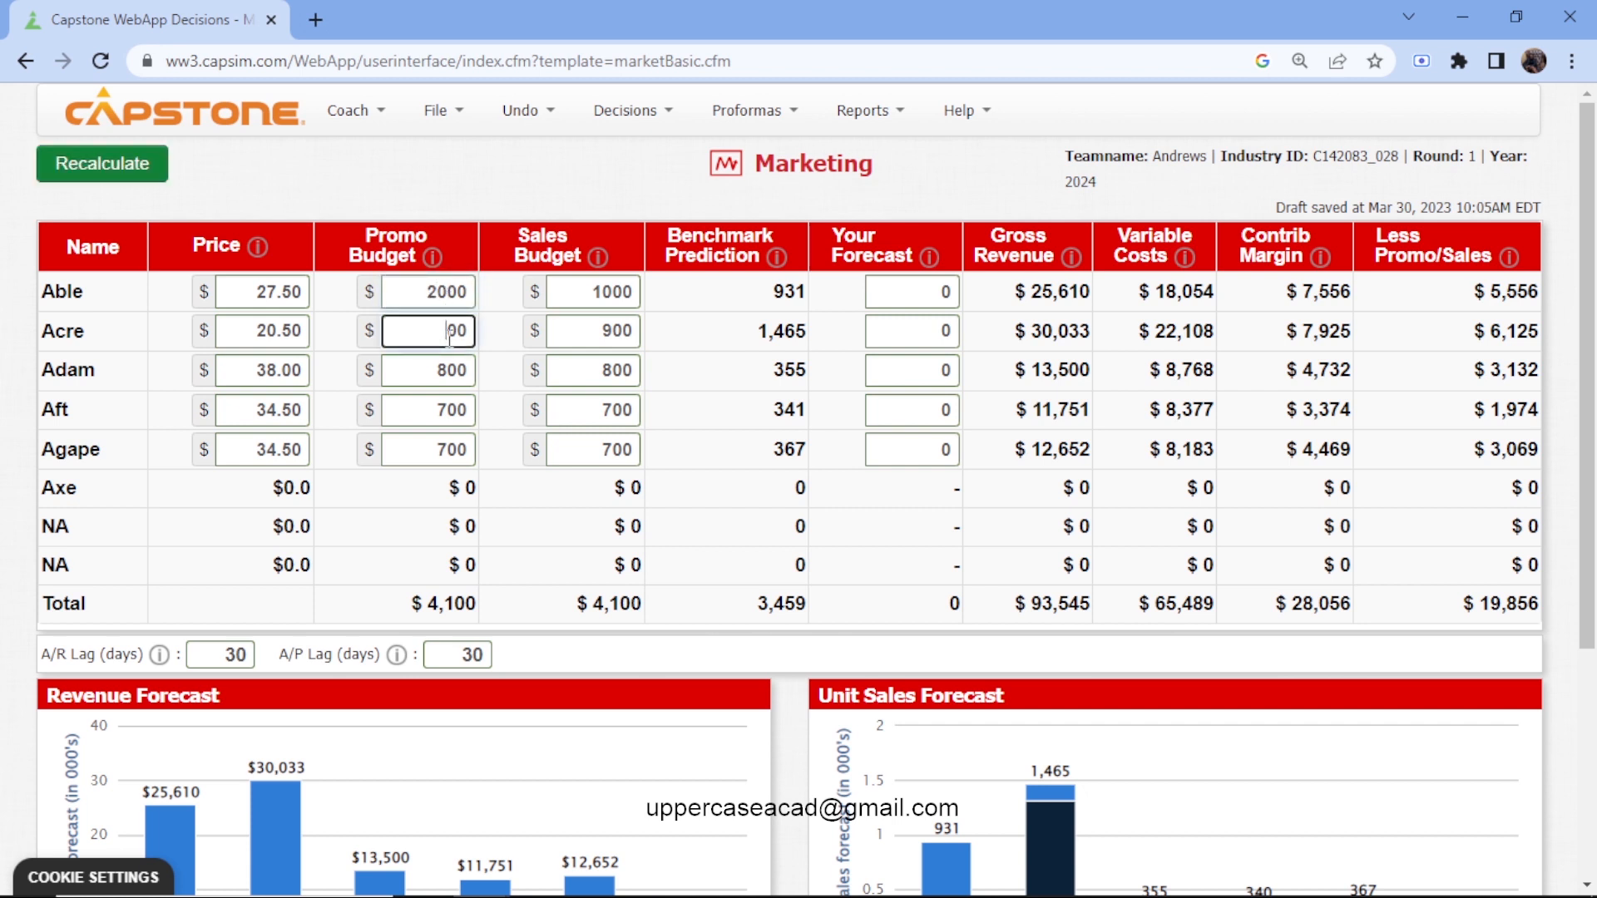
type("20")
left_click(449, 372)
key("BackSpace")
type("20")
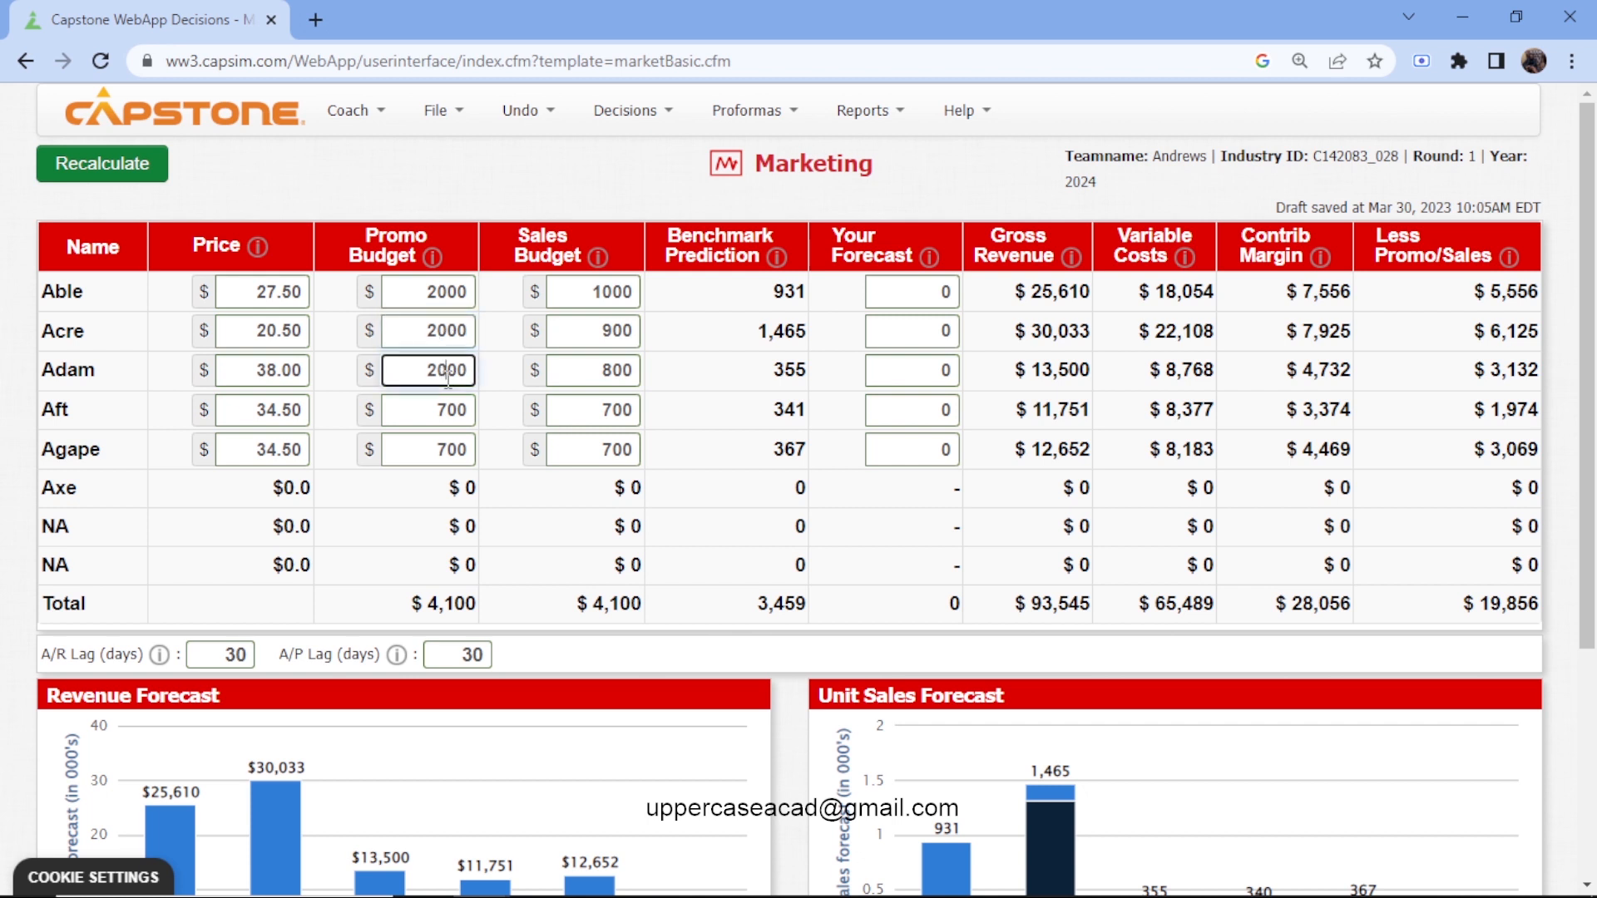
- Set the promo budgets of Aft and Agape to 2000 each
left_click(452, 421)
key("BackSpace")
type("20")
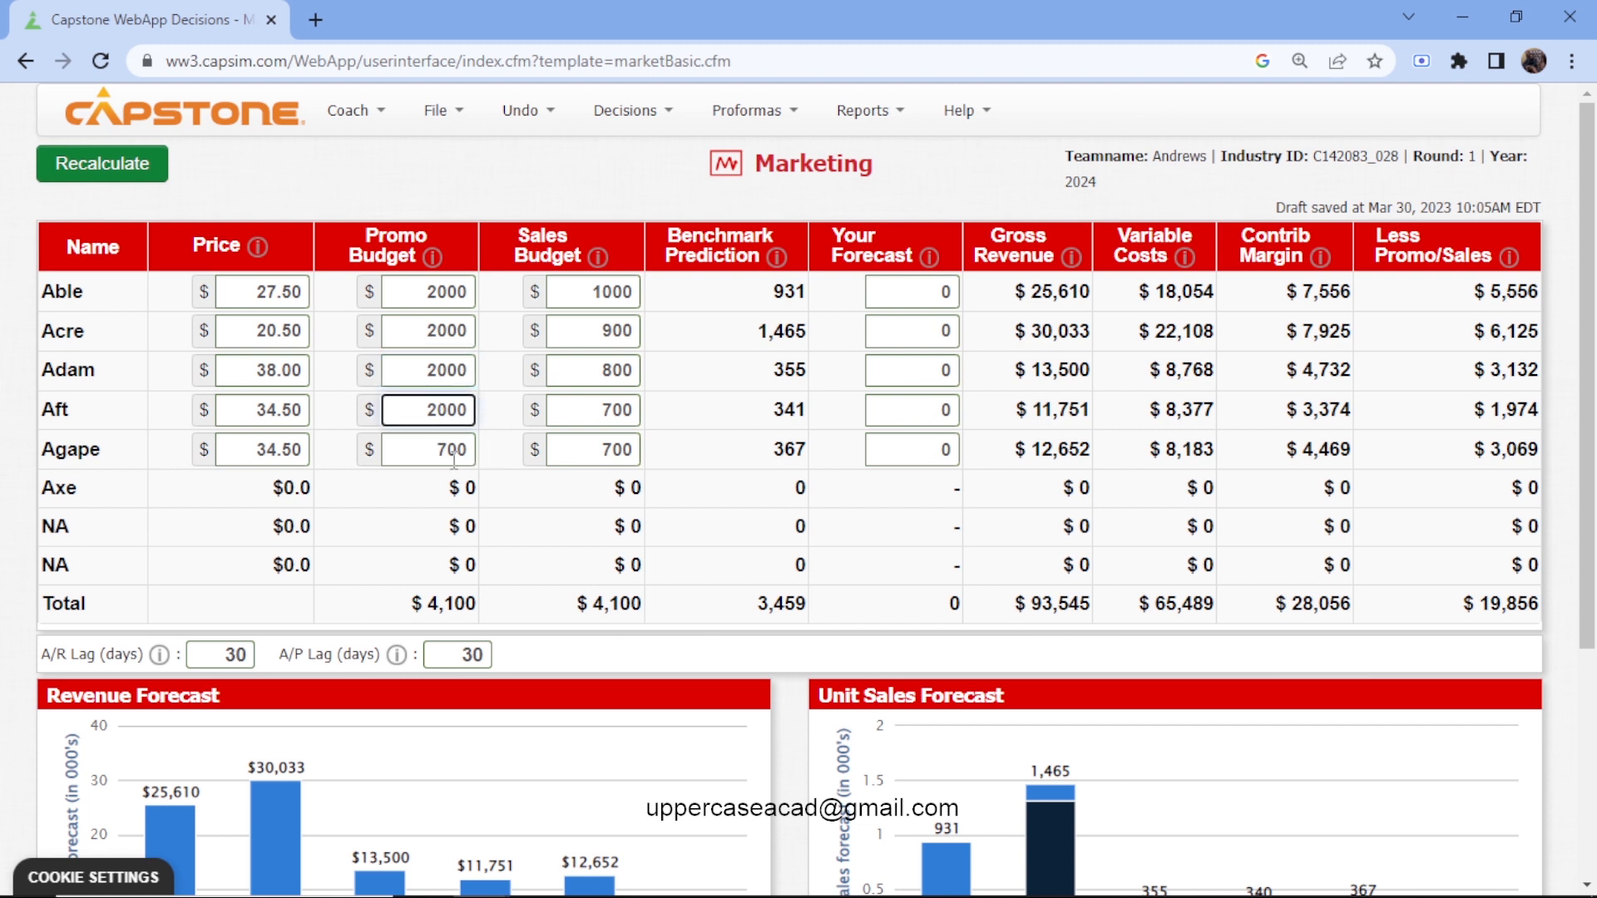
left_click(450, 453)
key("BackSpace")
type("20")
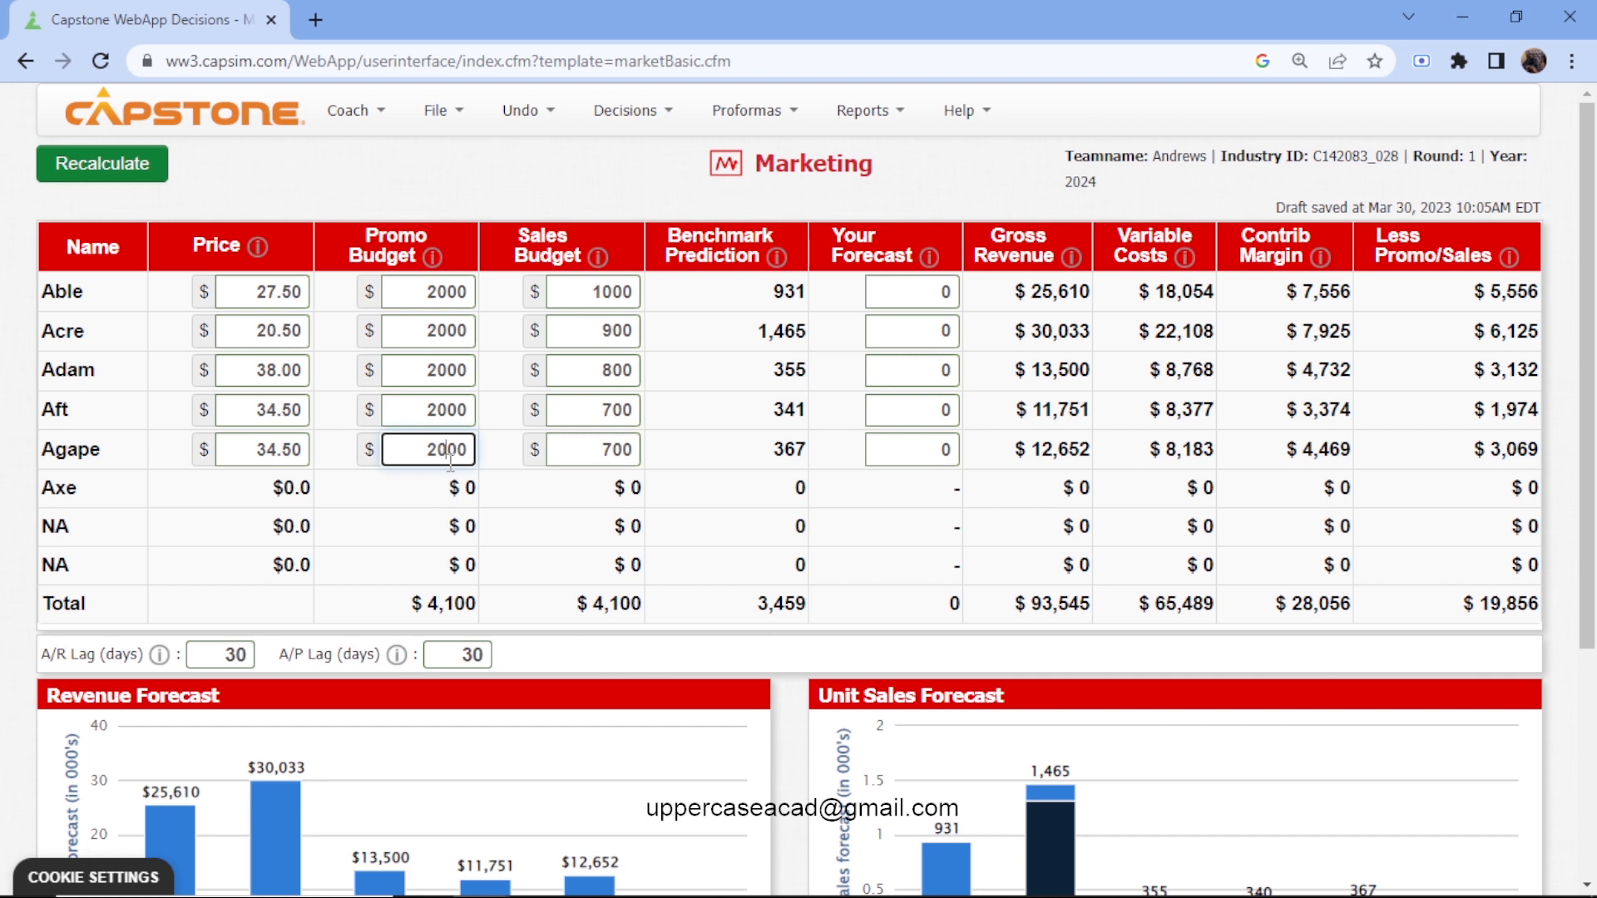
- Set the sales budgets of Able, Acre and Adam to 2000 each
left_click(603, 292)
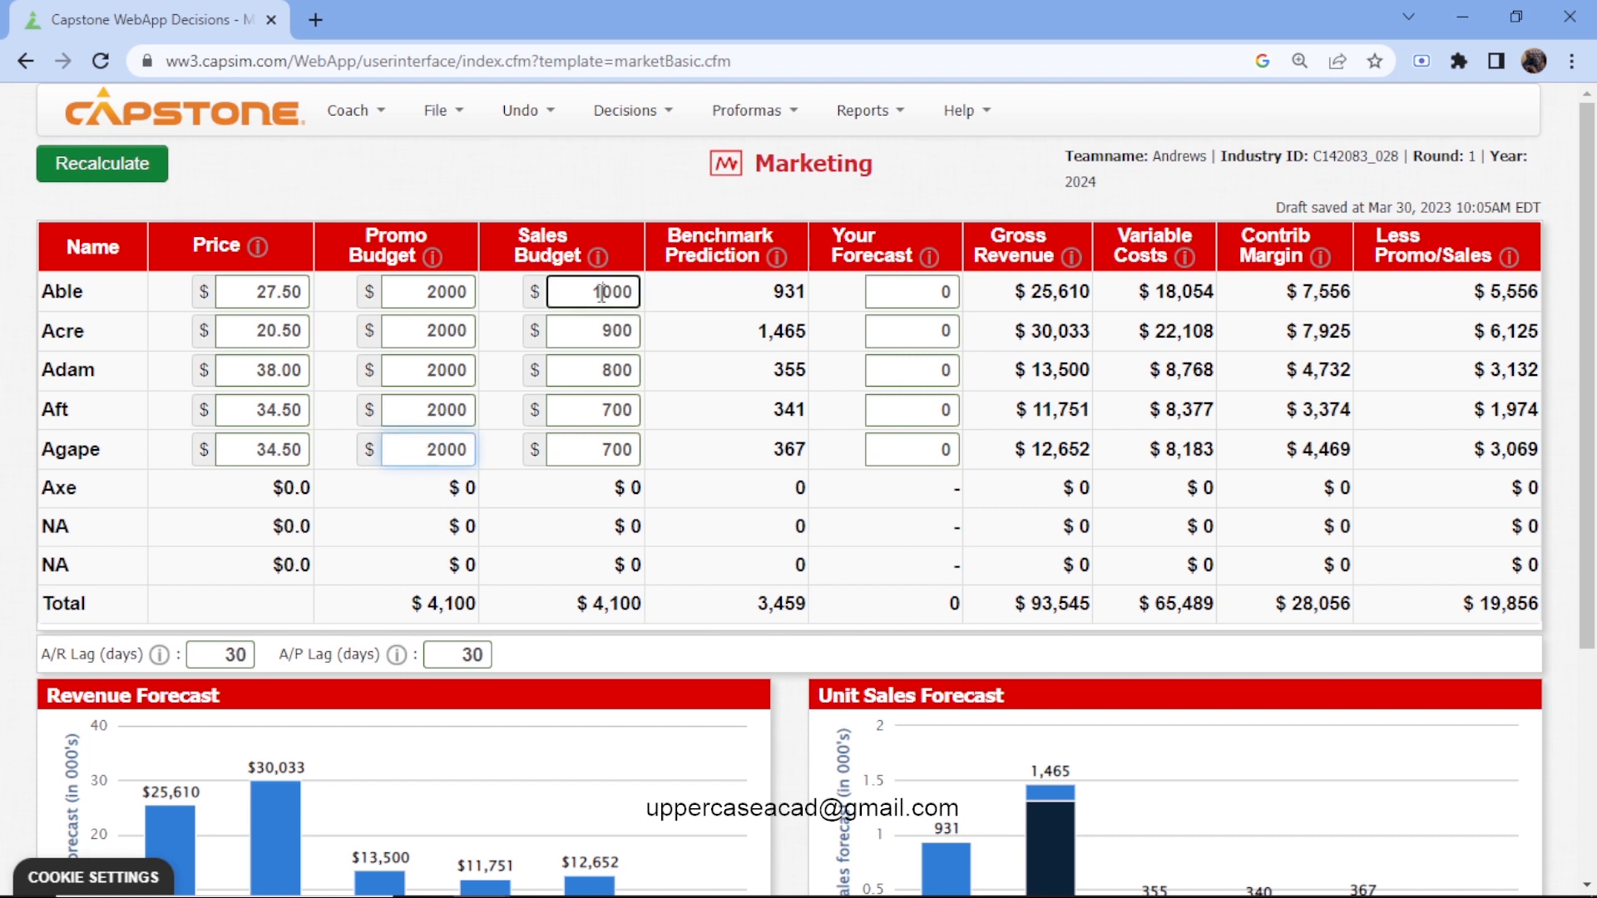
key("BackSpace")
type("20")
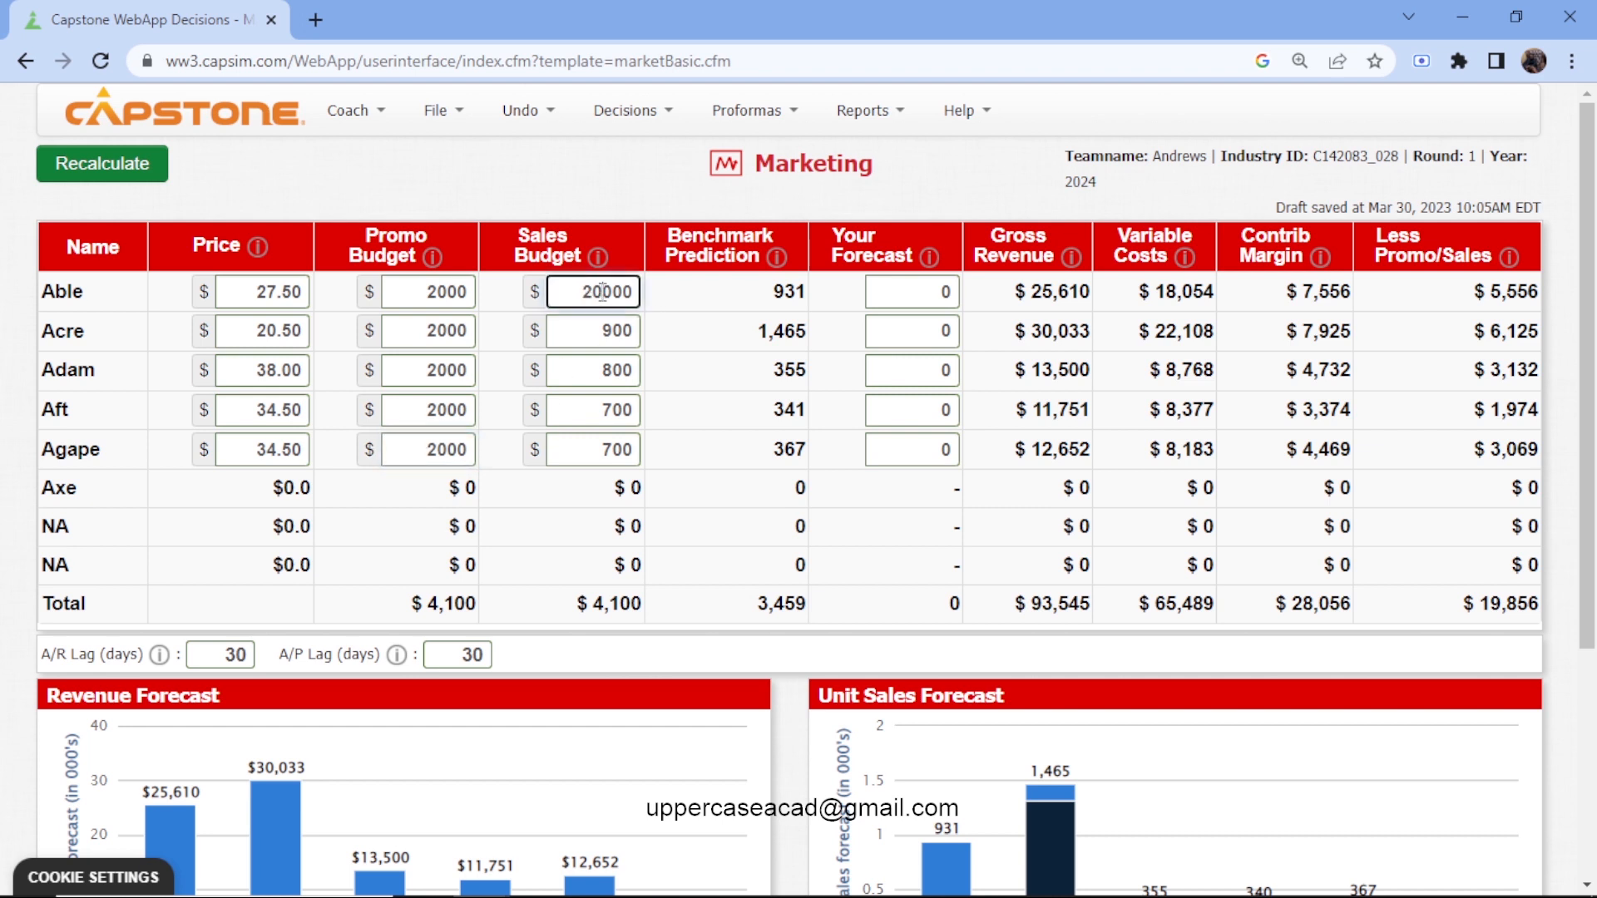
key("BackSpace")
left_click(616, 331)
key("BackSpace")
type("20")
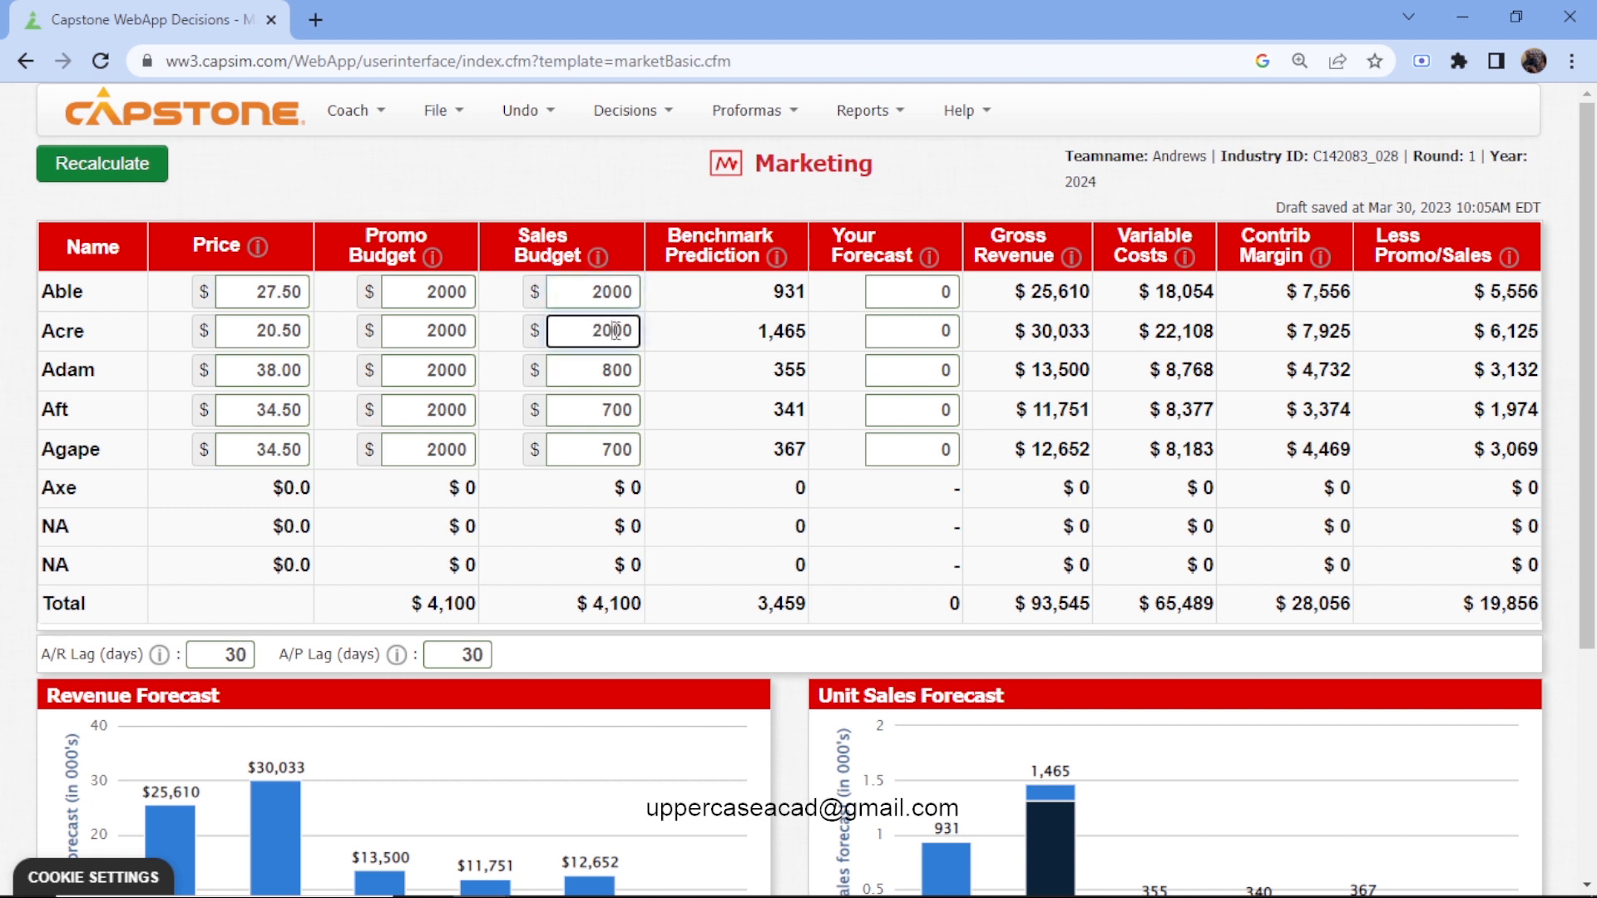
left_click(618, 372)
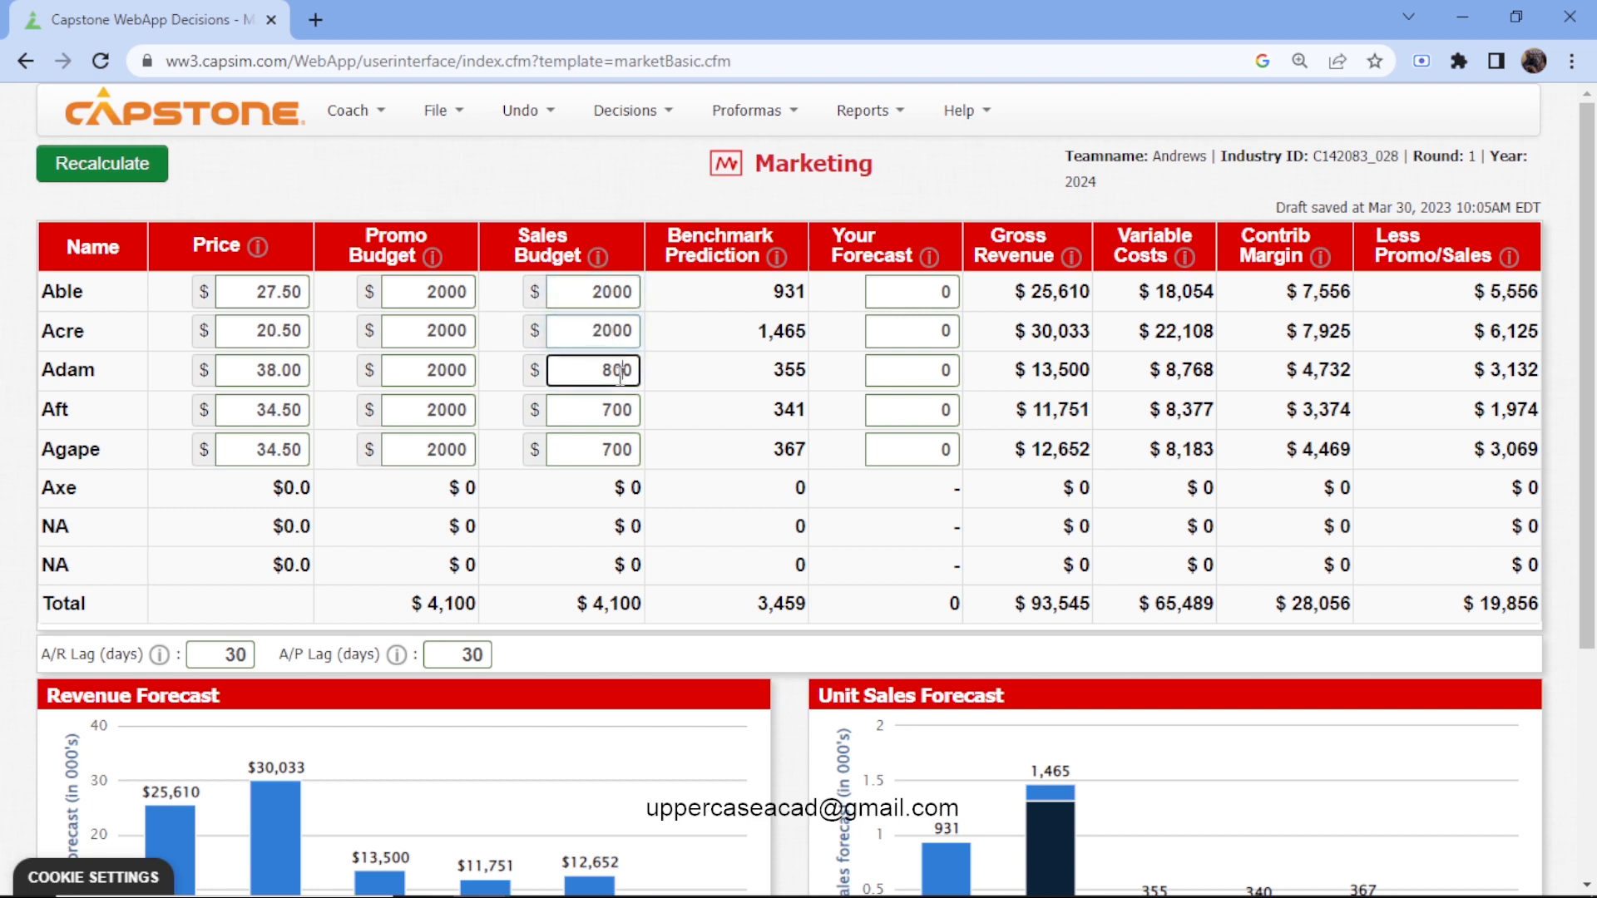
key("BackSpace")
key("BackSpace")
type("200")
- Set the sales budgets of Aft and Agape to 2000 each and recalculate the Marketing decisions
left_click(616, 413)
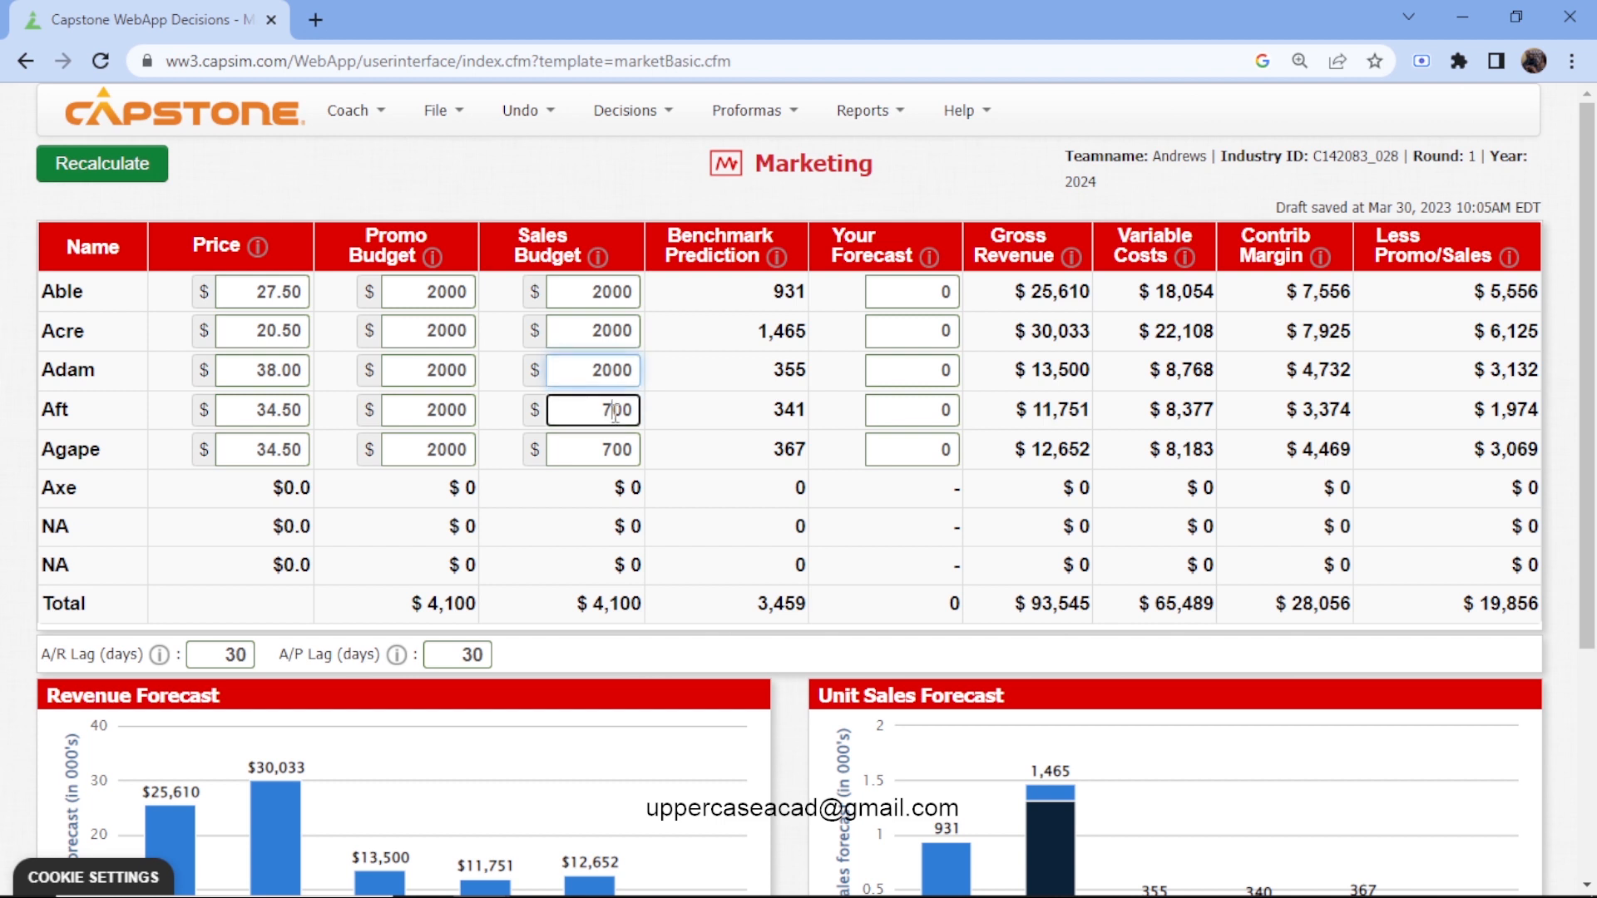
key("BackSpace")
type("200")
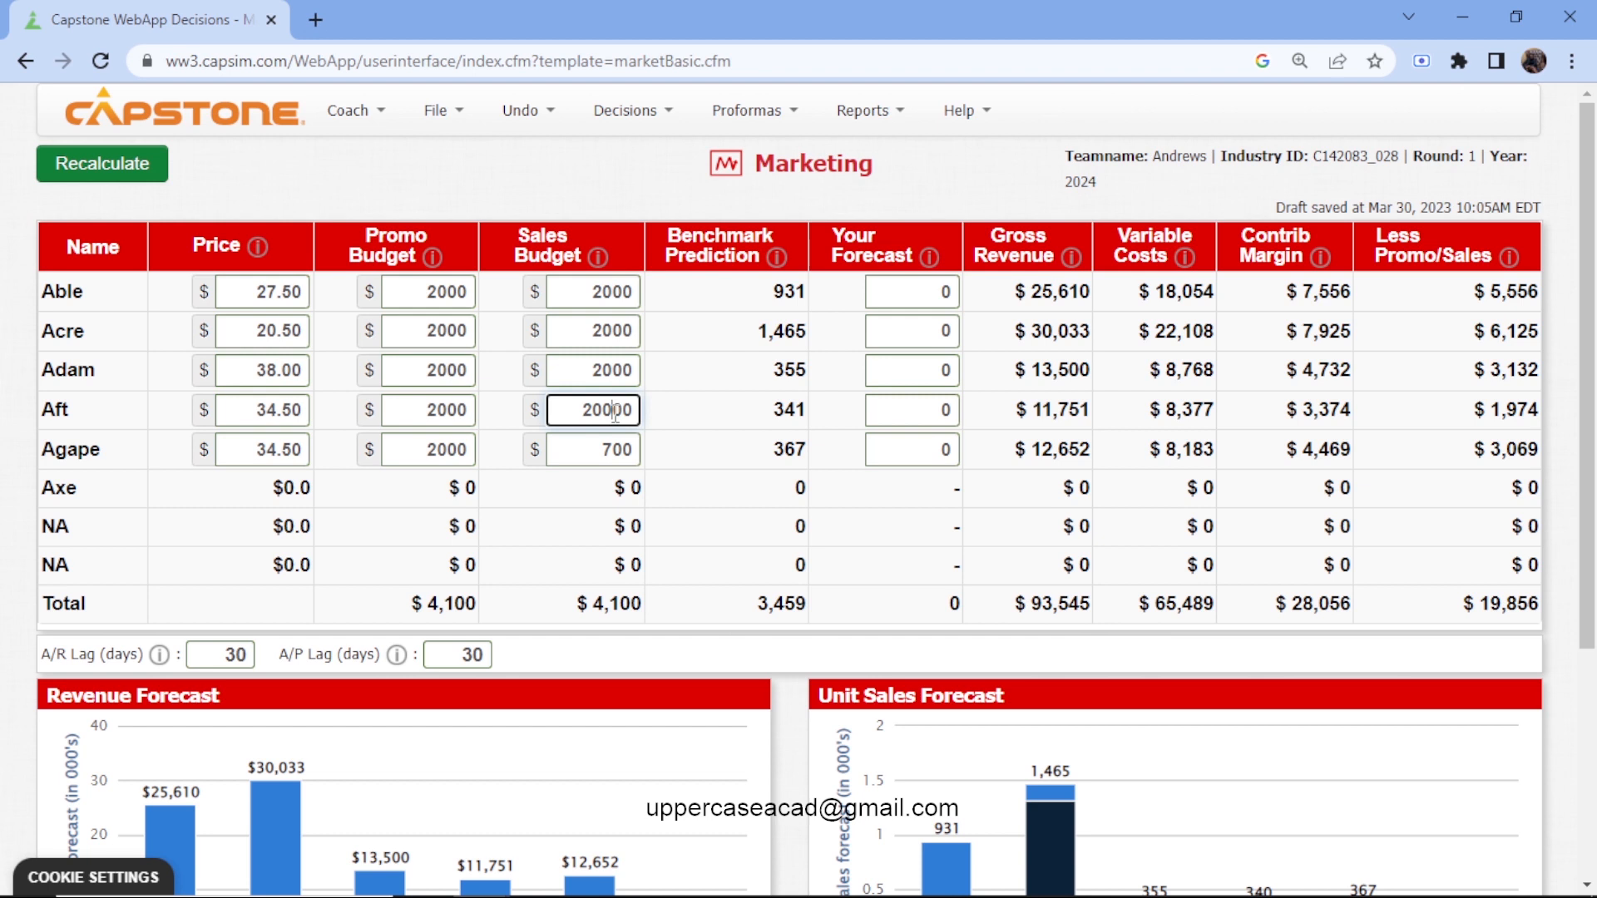
key("BackSpace")
left_click(616, 449)
key("BackSpace")
type("20")
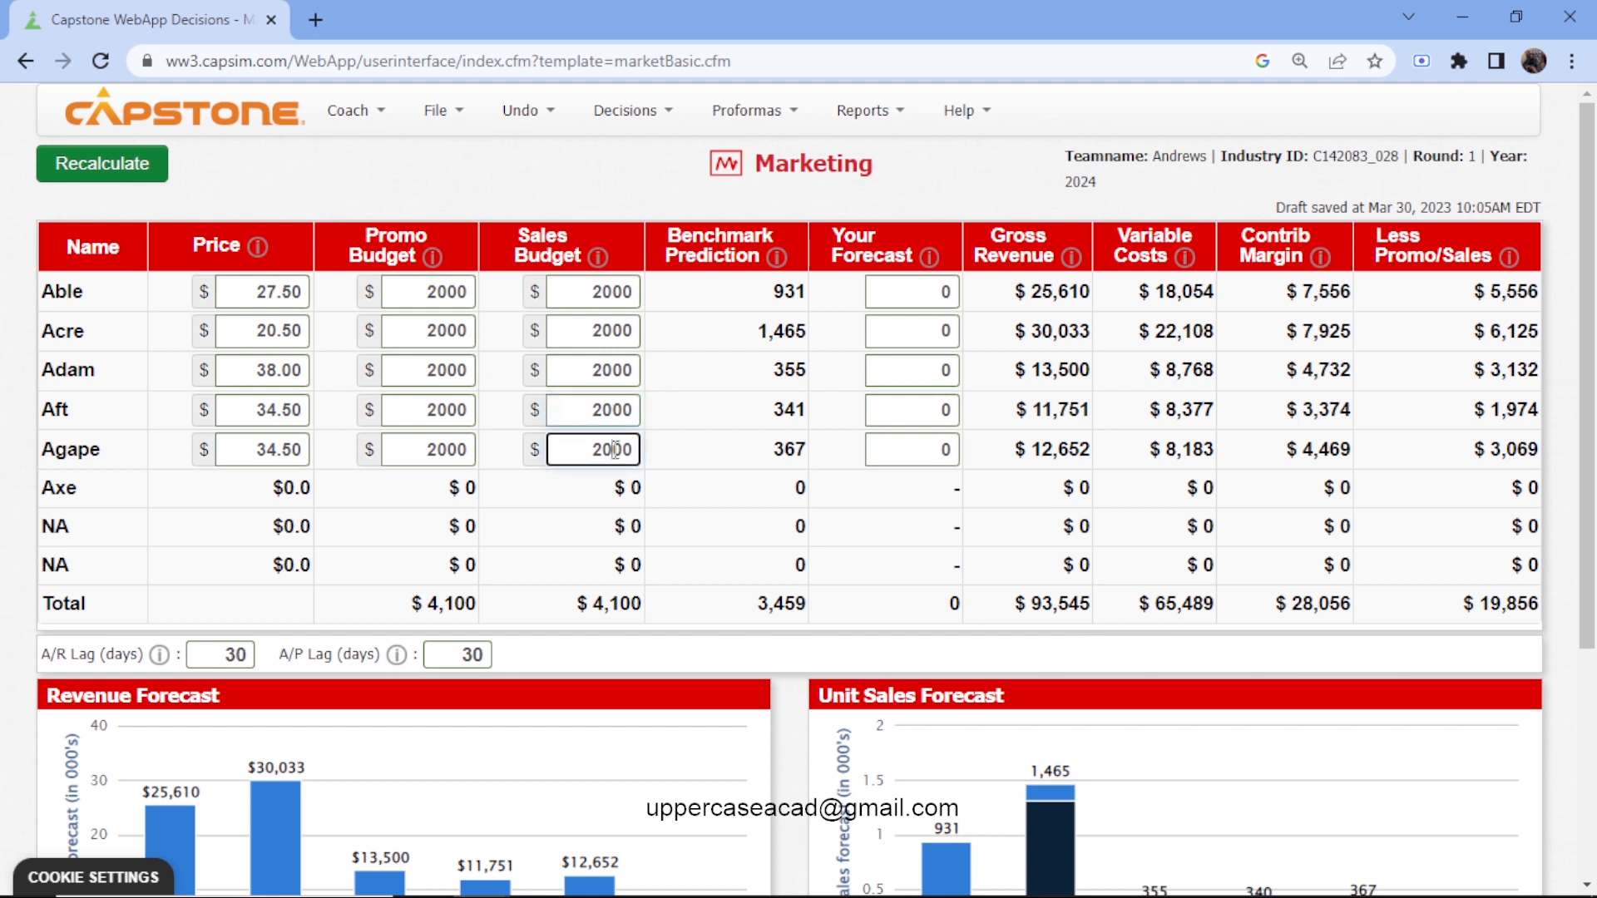
left_click(143, 176)
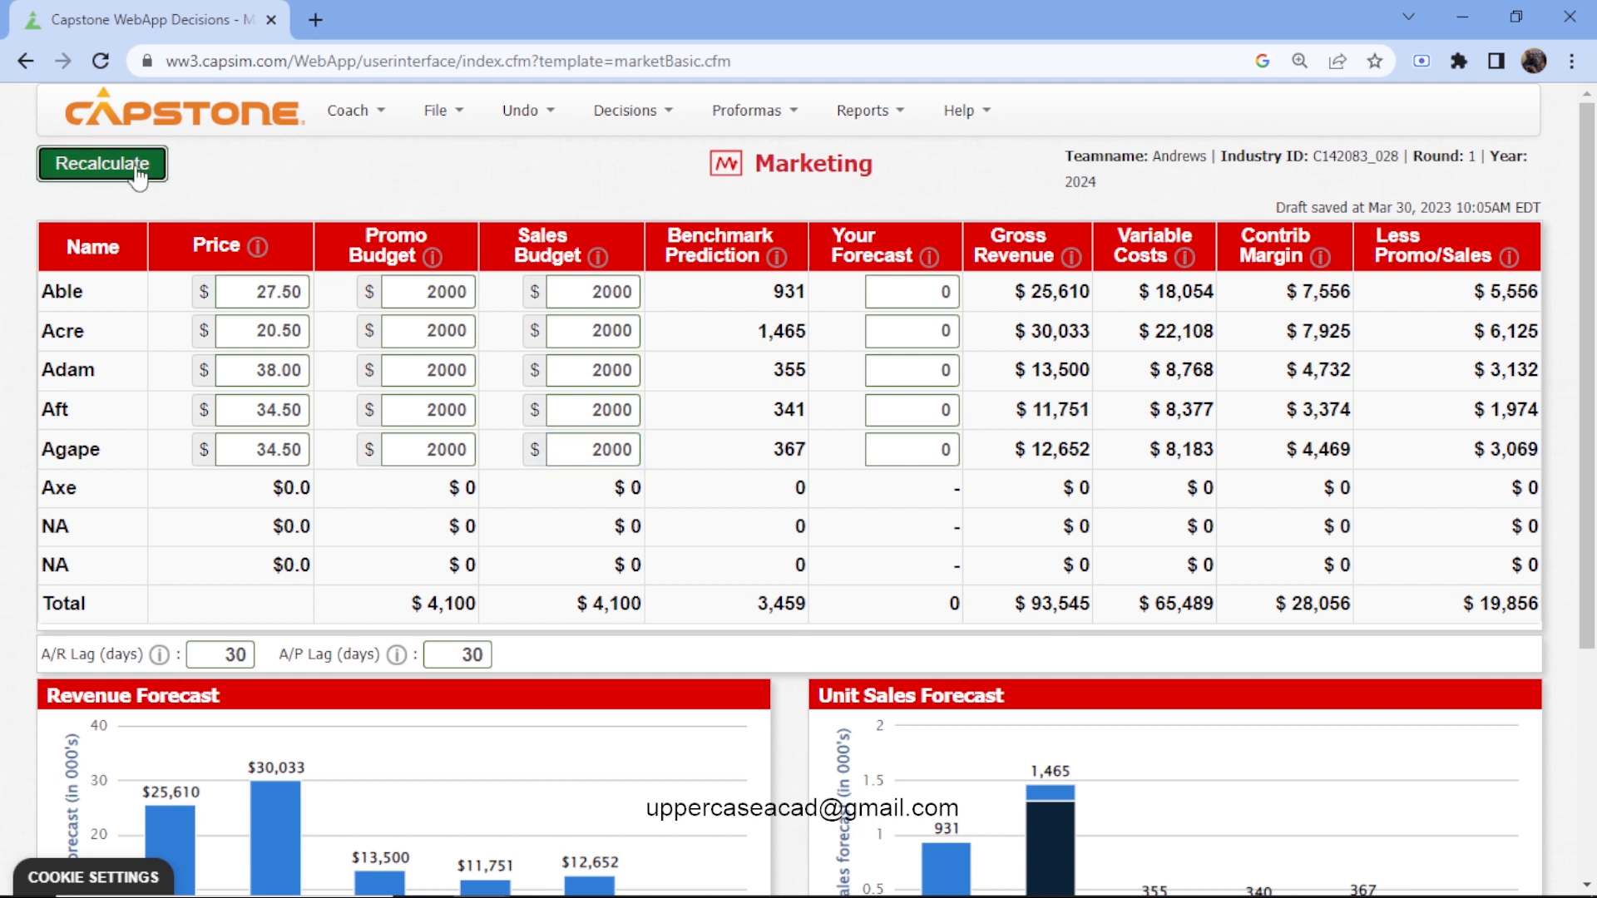
left_click(138, 176)
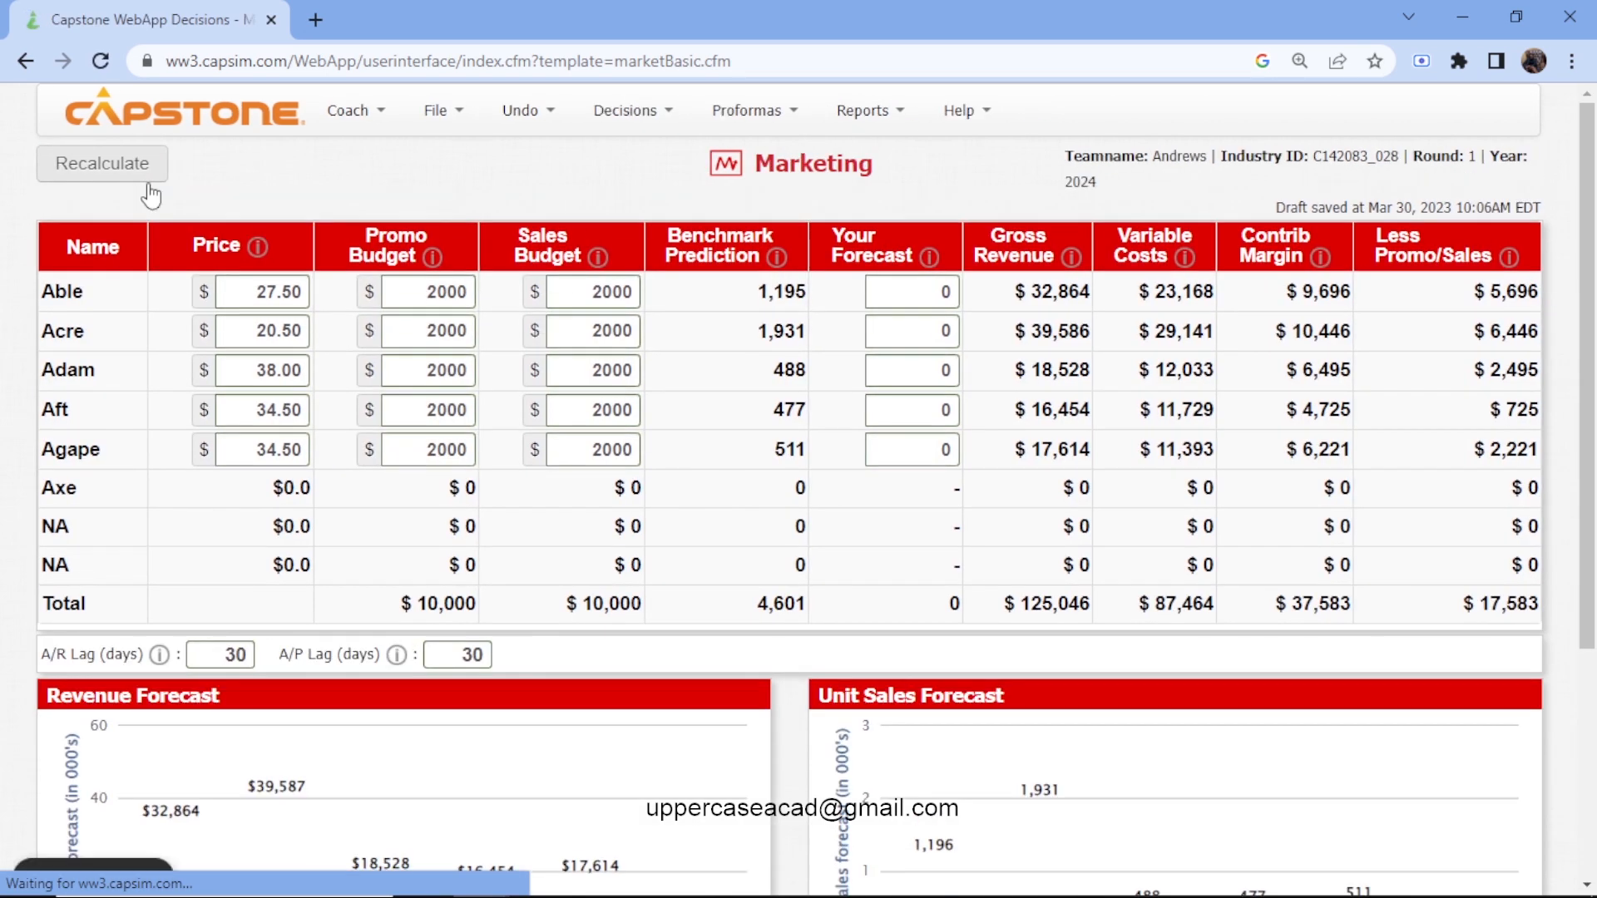
- Enter 1397 as Able's unit sales forecast
left_click(927, 301)
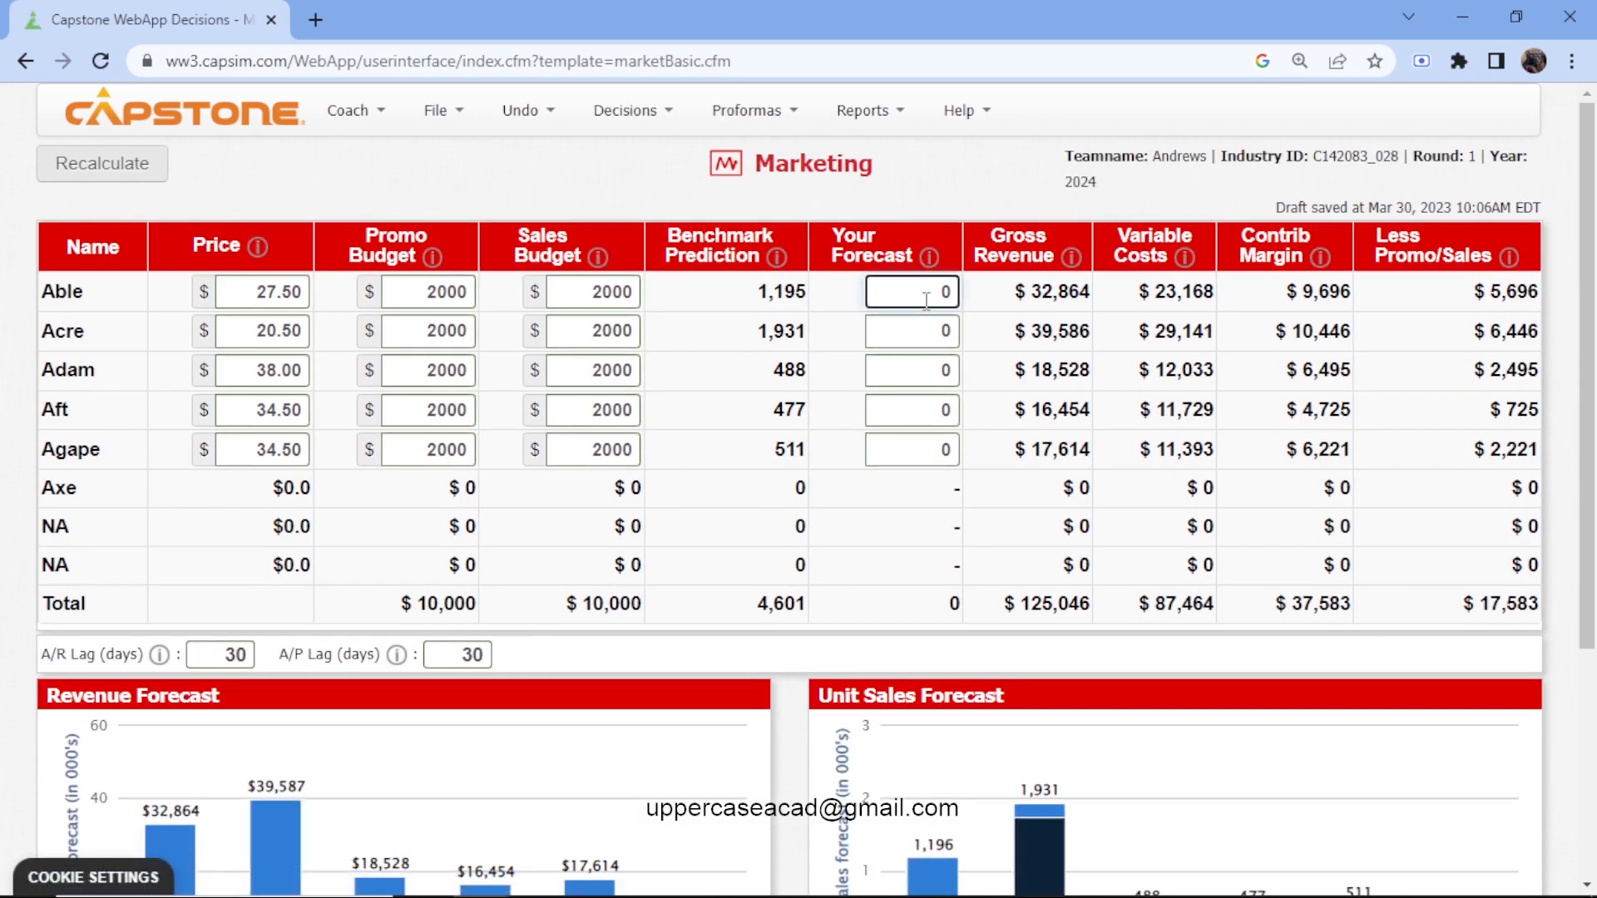
key("BackSpace")
type("1")
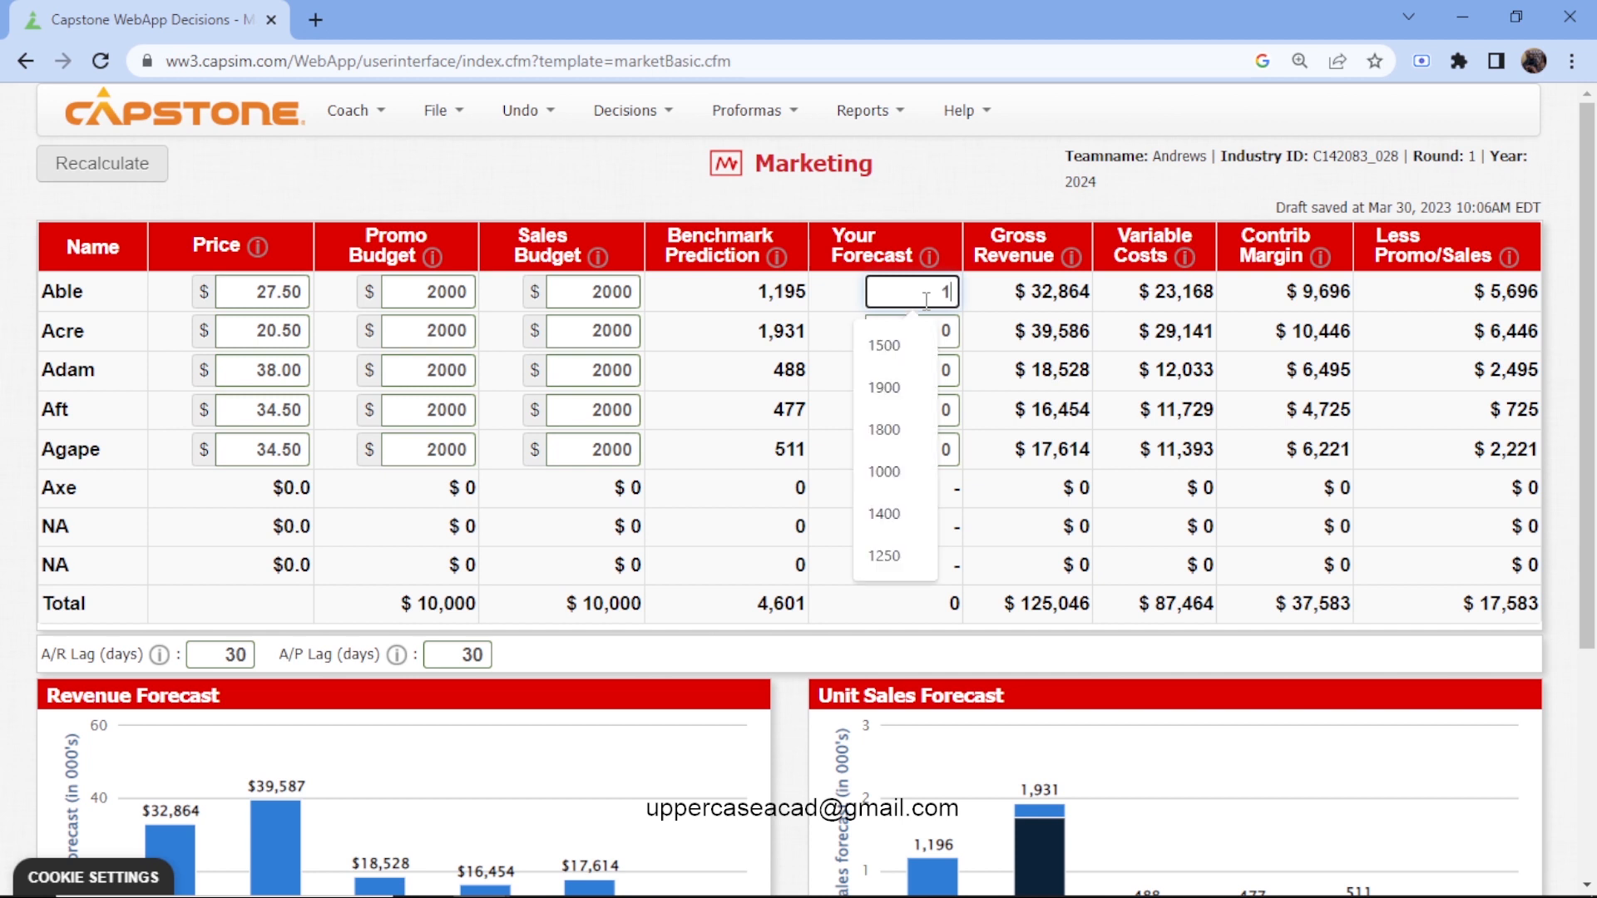
type("3")
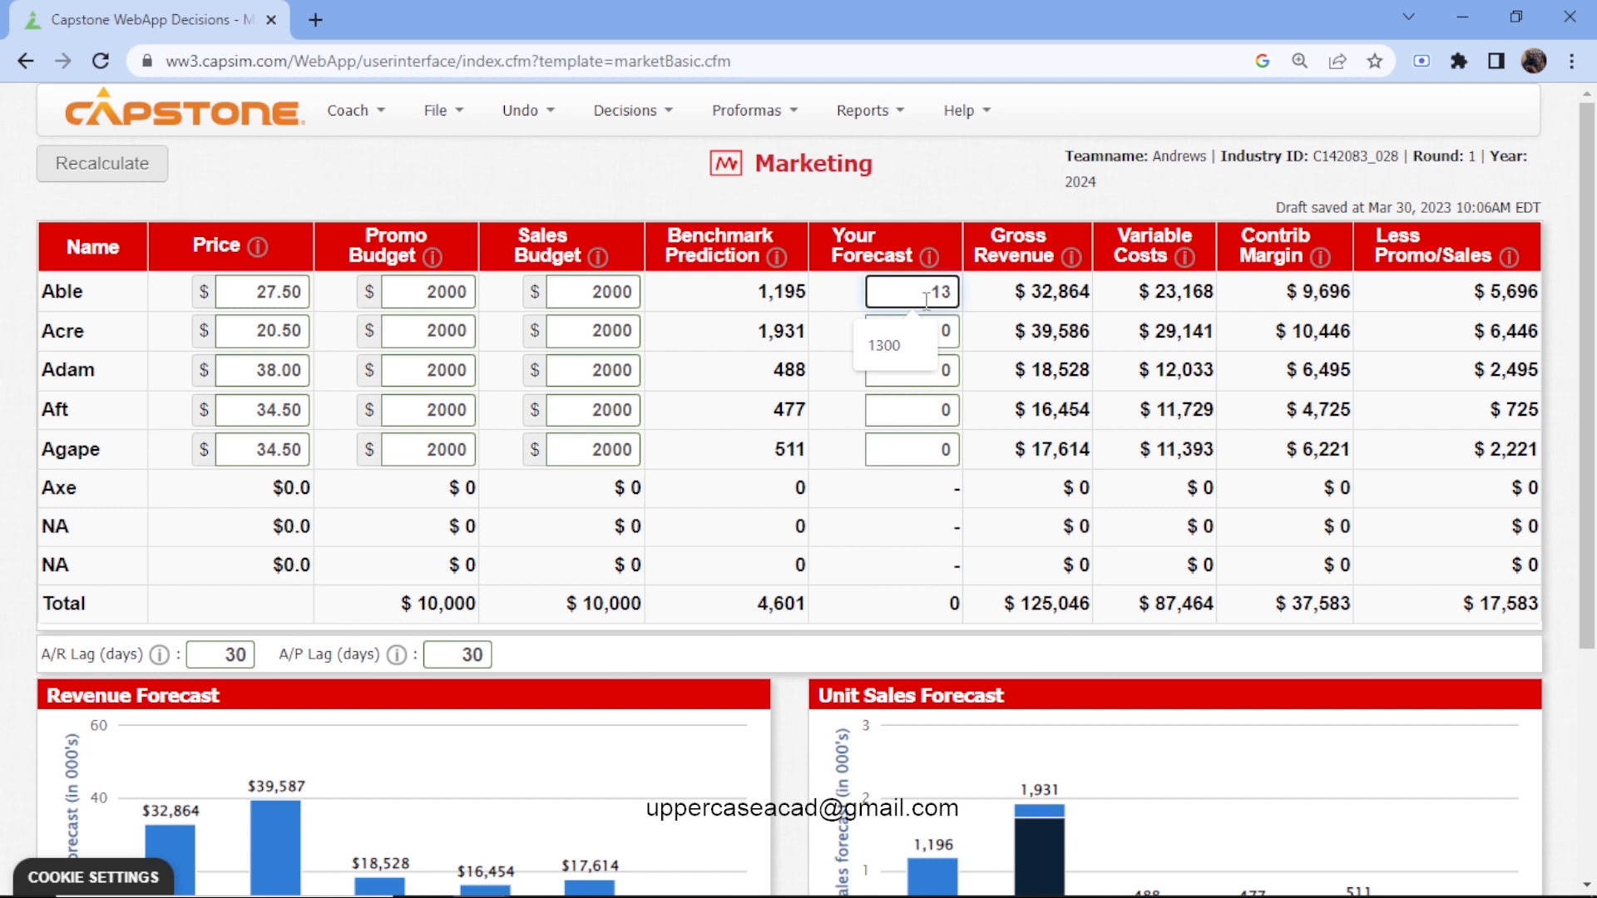
type("97")
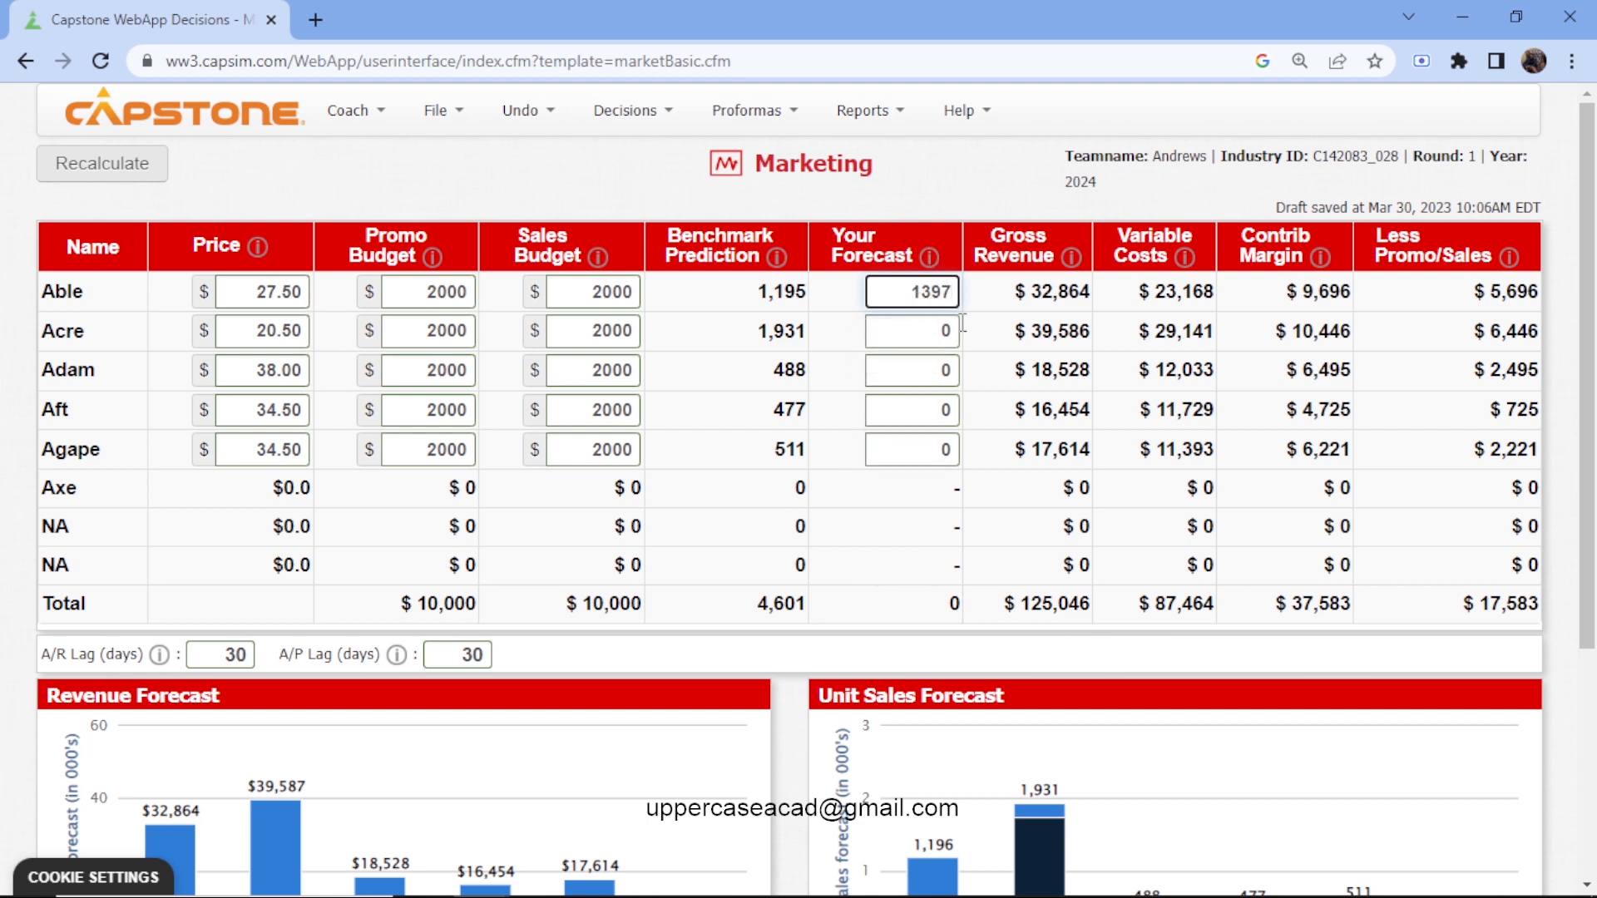
- Enter 1879 as Acre's unit sales forecast
left_click(954, 335)
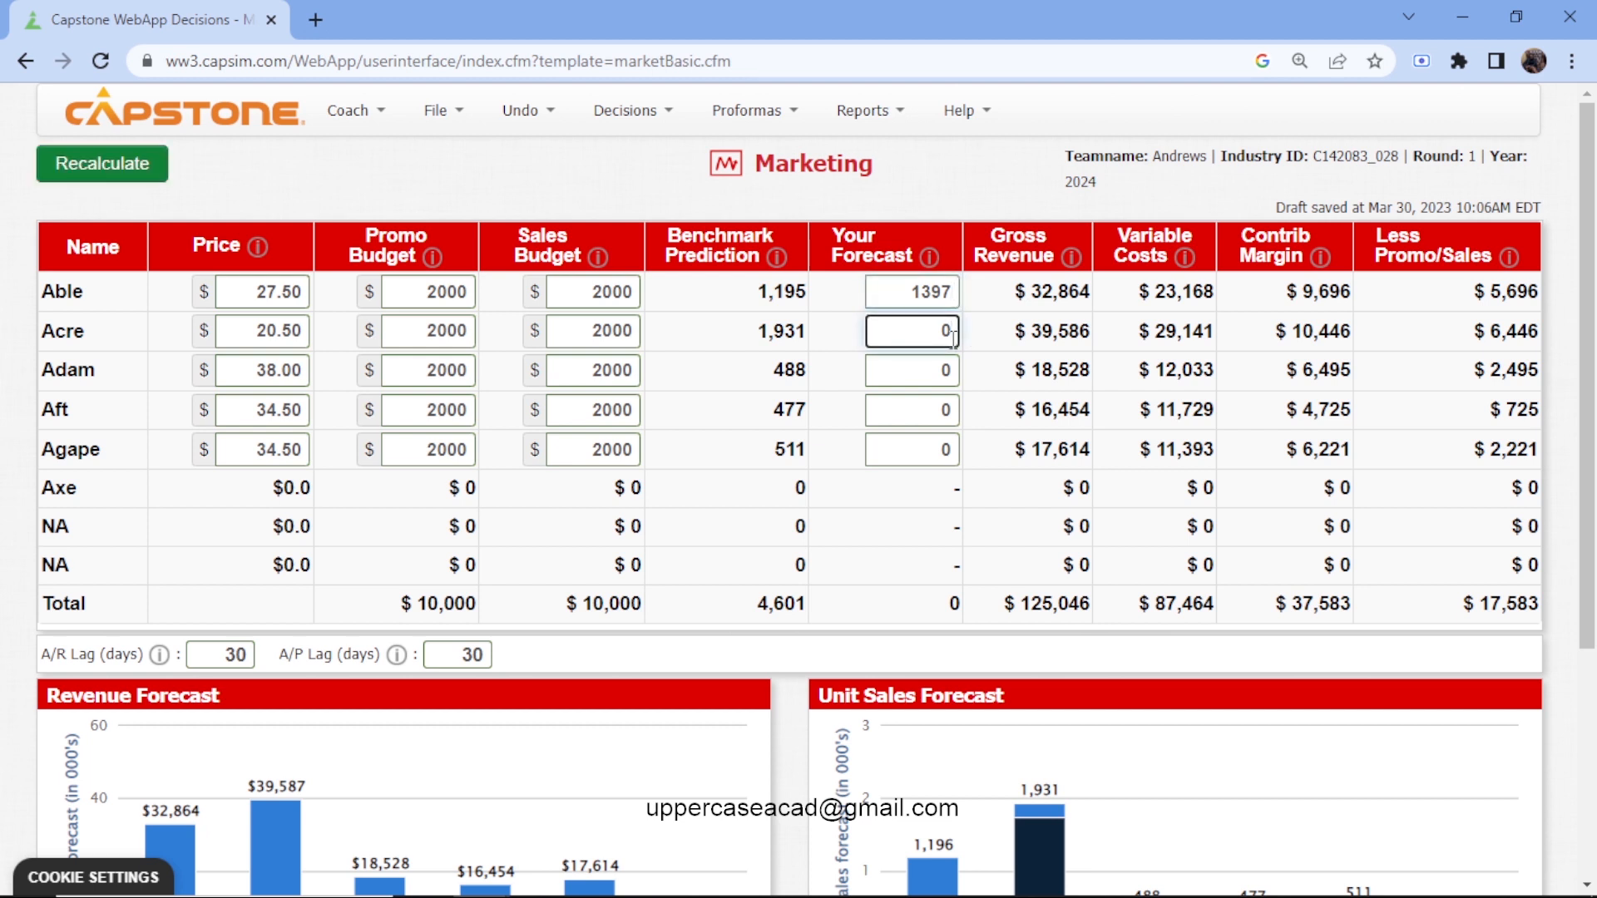
key("BackSpace")
type("21")
key("BackSpace")
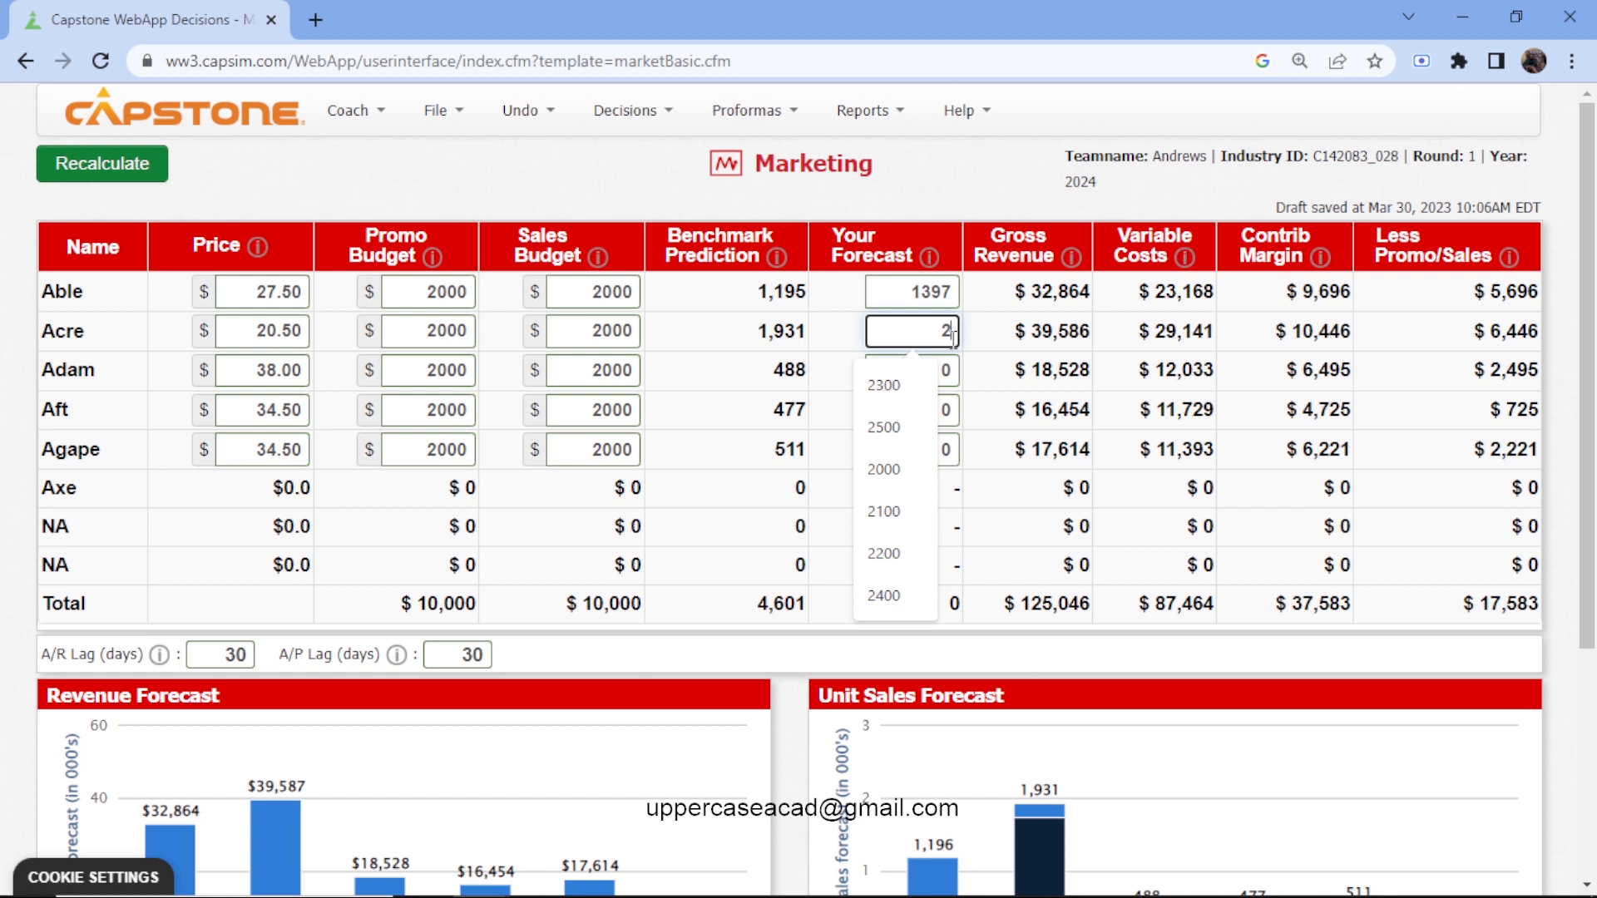
type("1")
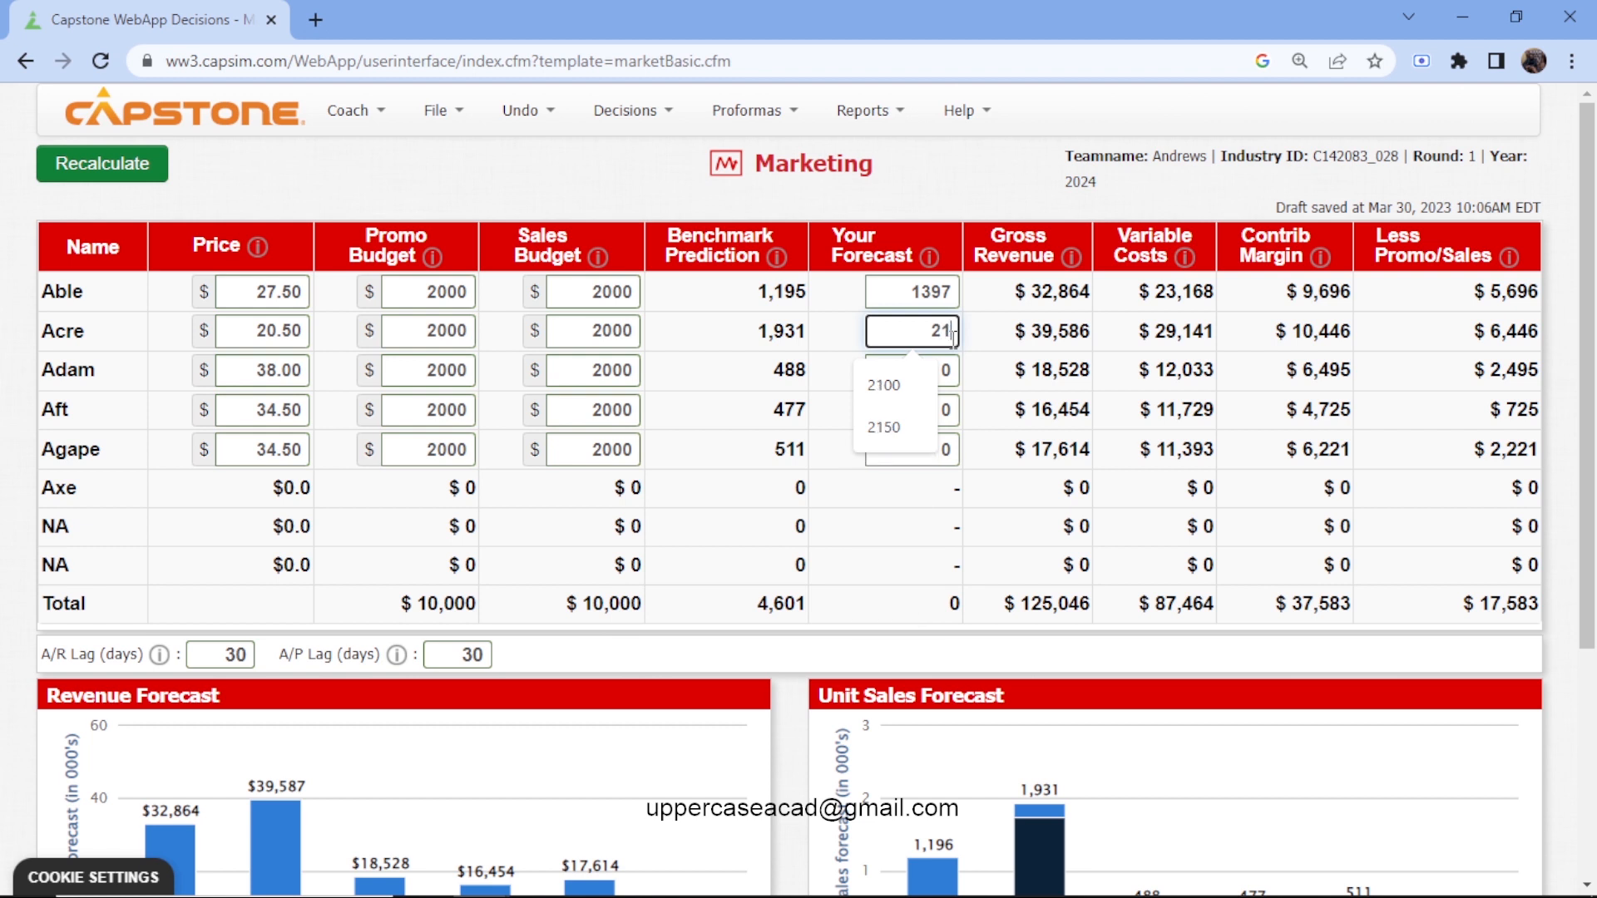
type("8")
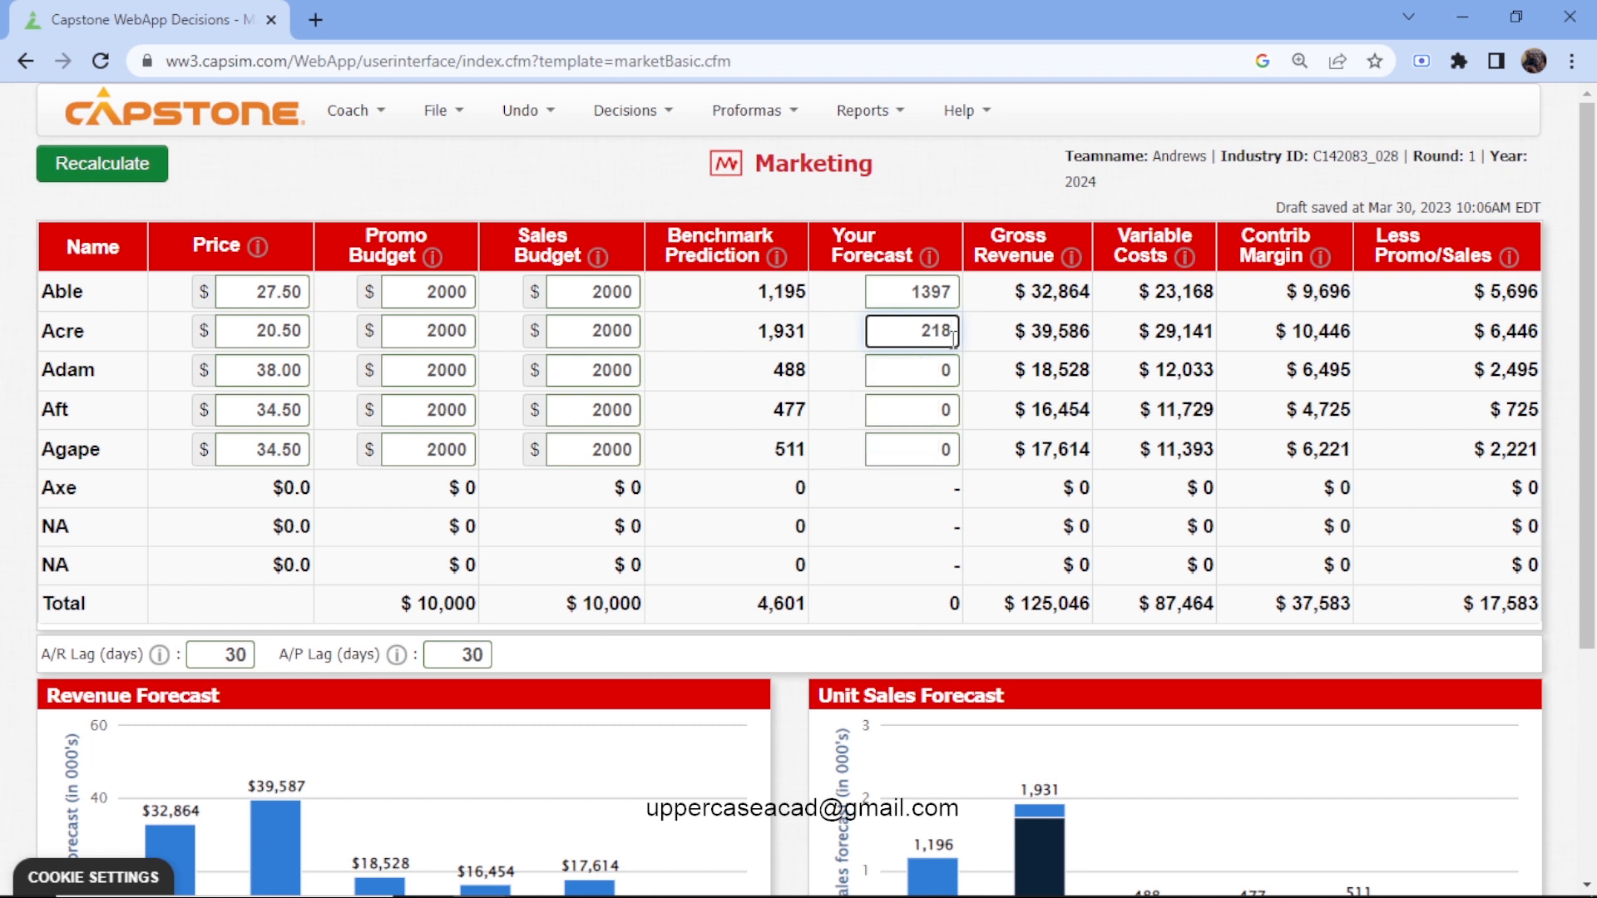
type("79")
key("Left")
key("Left")
key("Left")
key("BackSpace")
- Enter unit sales forecasts of 650 for Adam and 582 for Aft
left_click(939, 371)
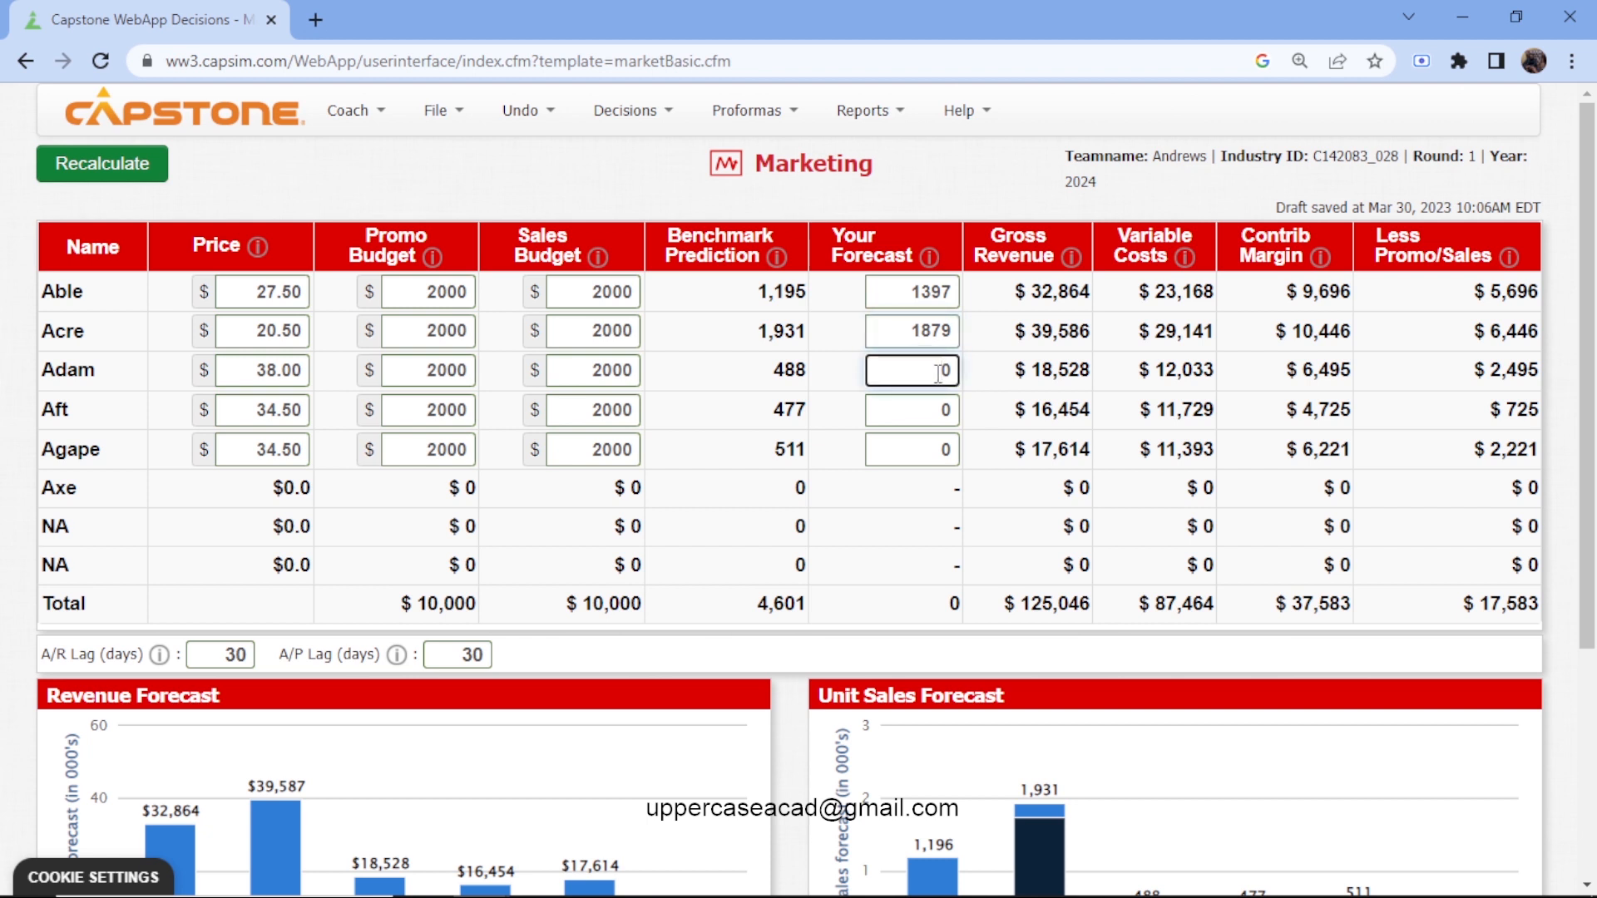
type("55")
key("BackSpace")
key("BackSpace")
type("65")
left_click(933, 410)
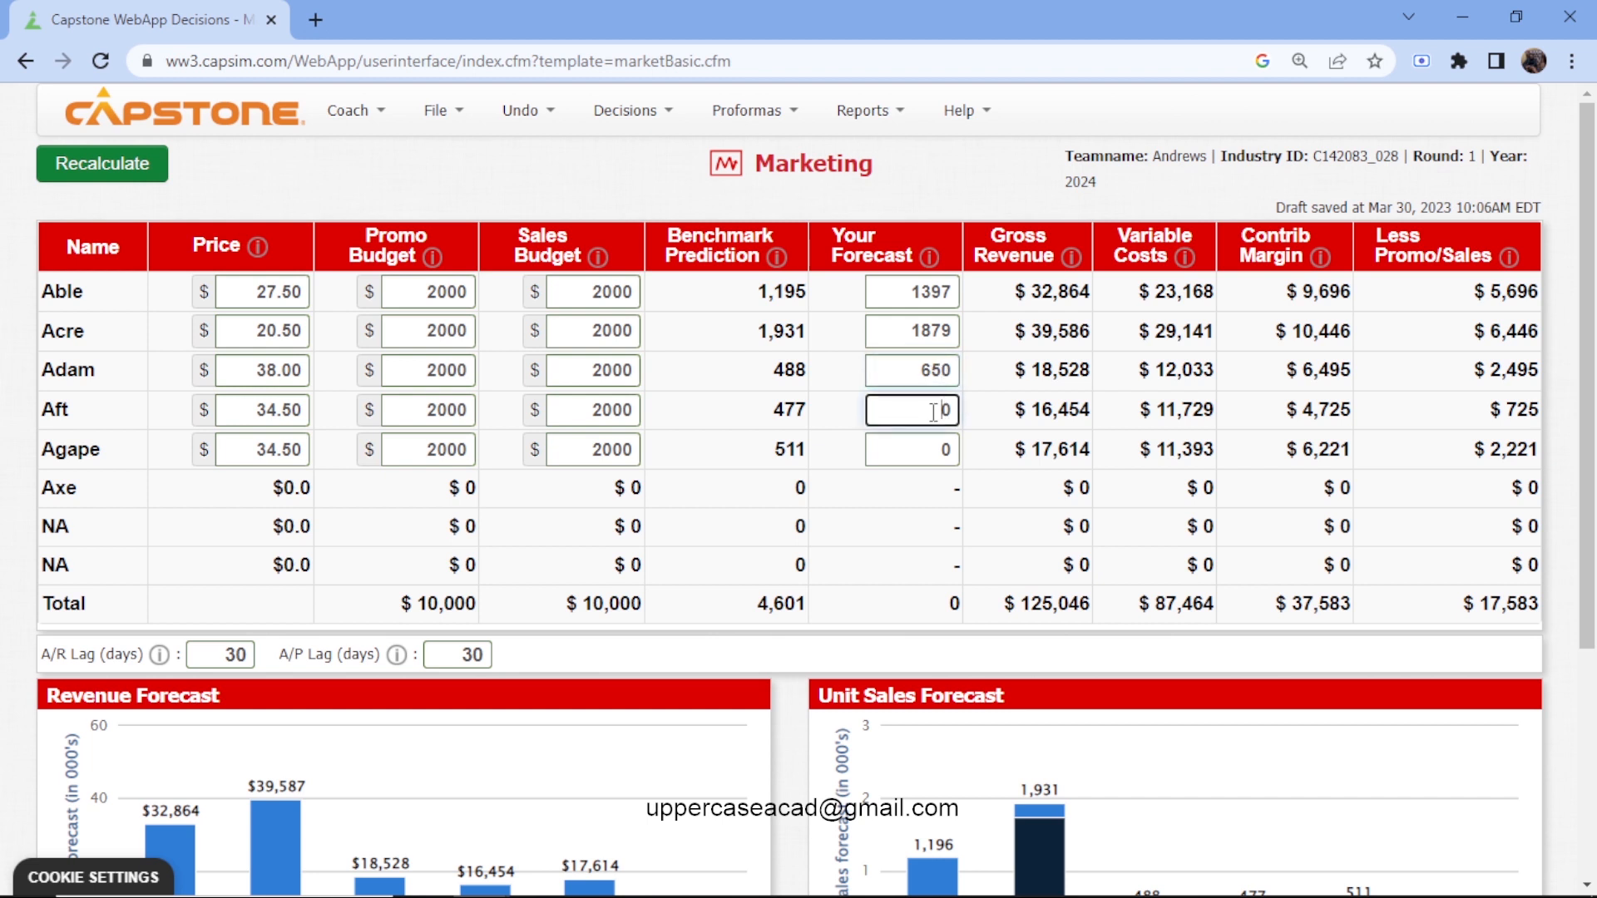
key("Delete")
type("5")
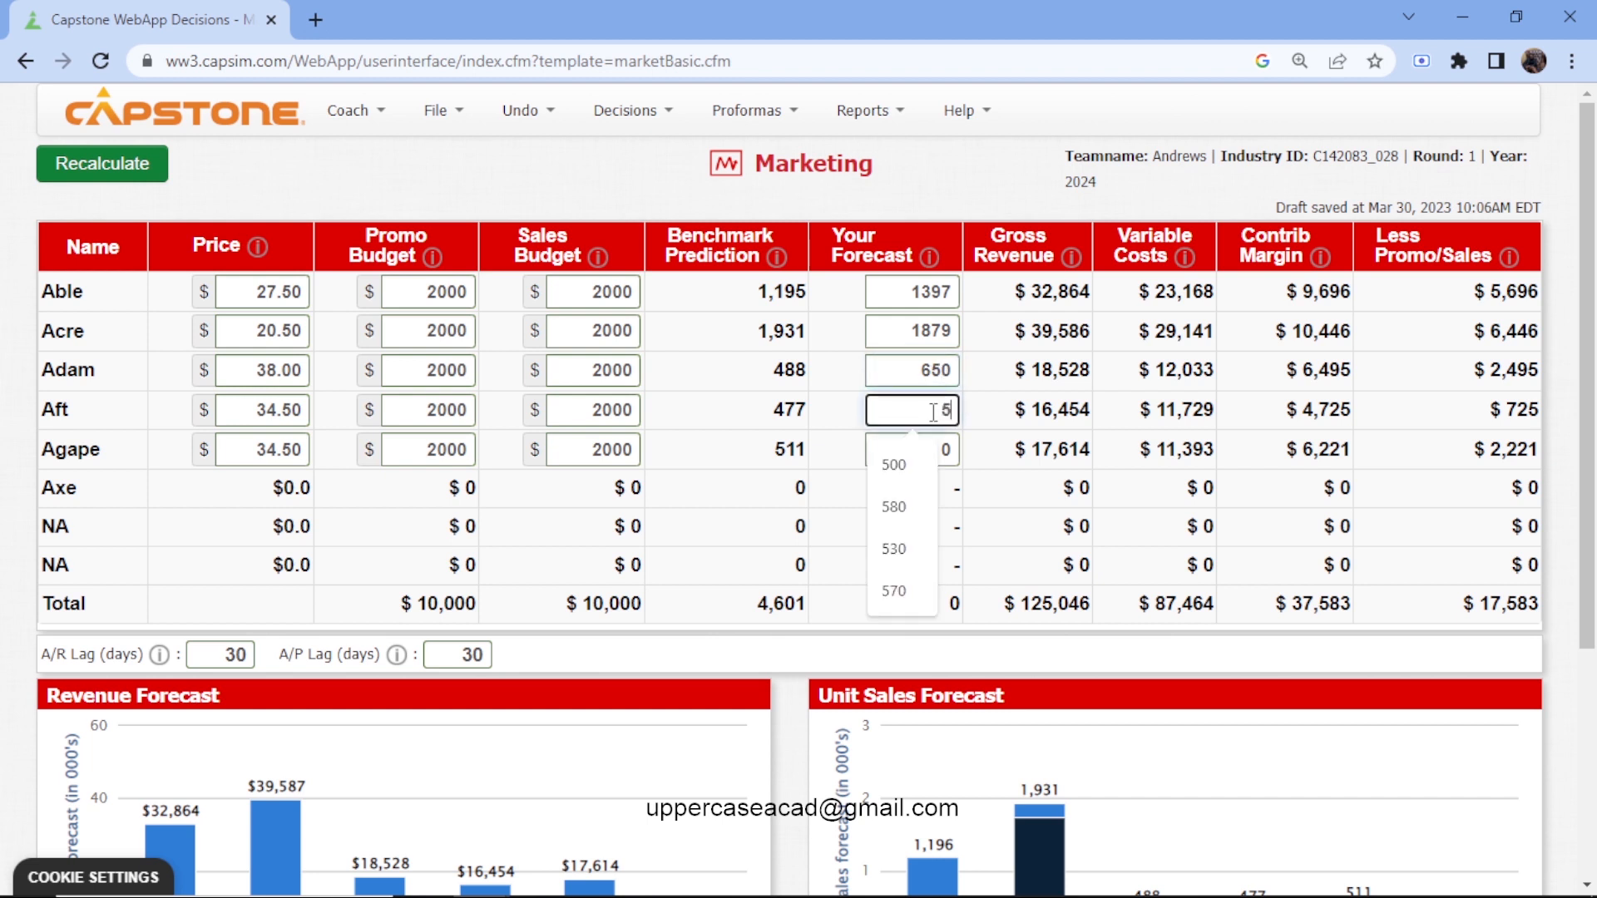
type("32")
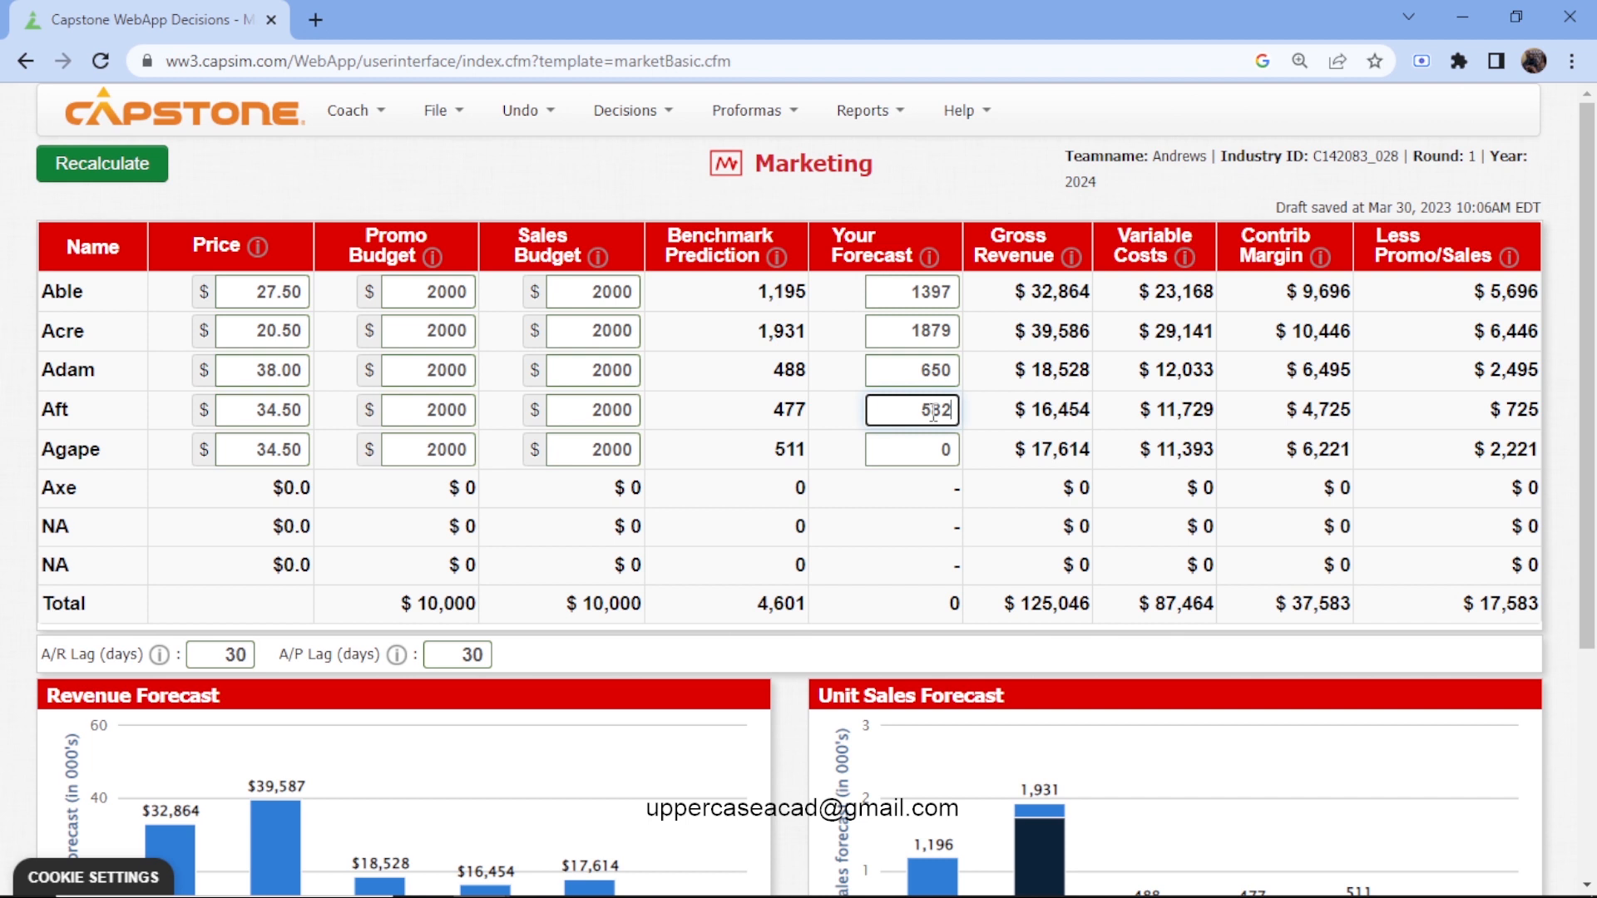
- Enter 534 as Agape's unit sales forecast and recalculate the Marketing decisions
left_click(953, 451)
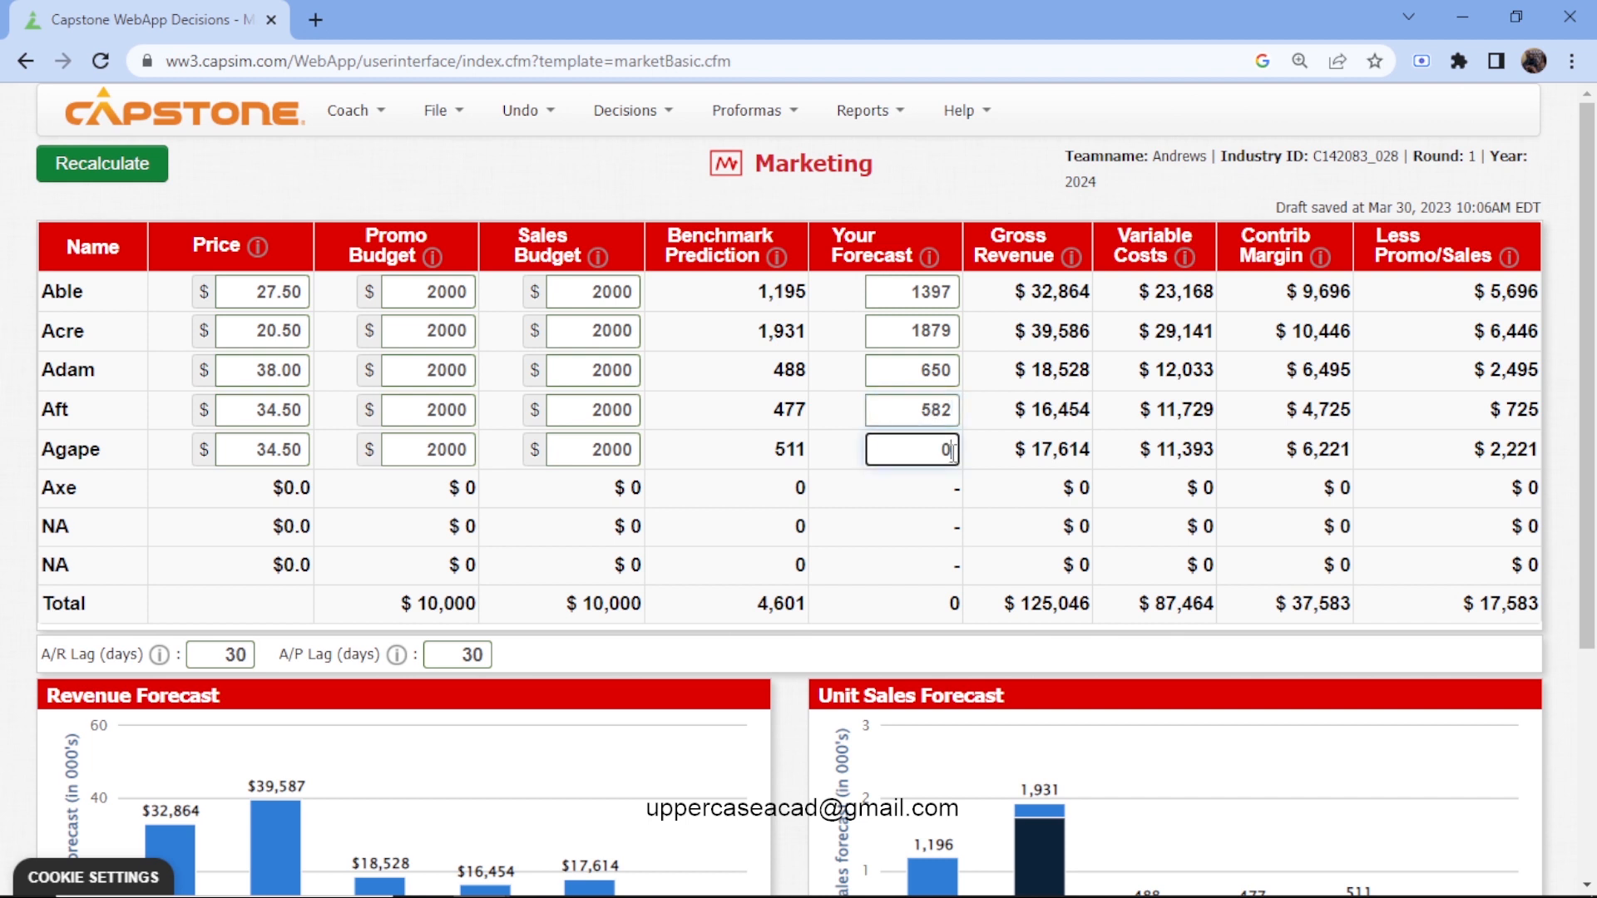
key("BackSpace")
type("534")
left_click(99, 165)
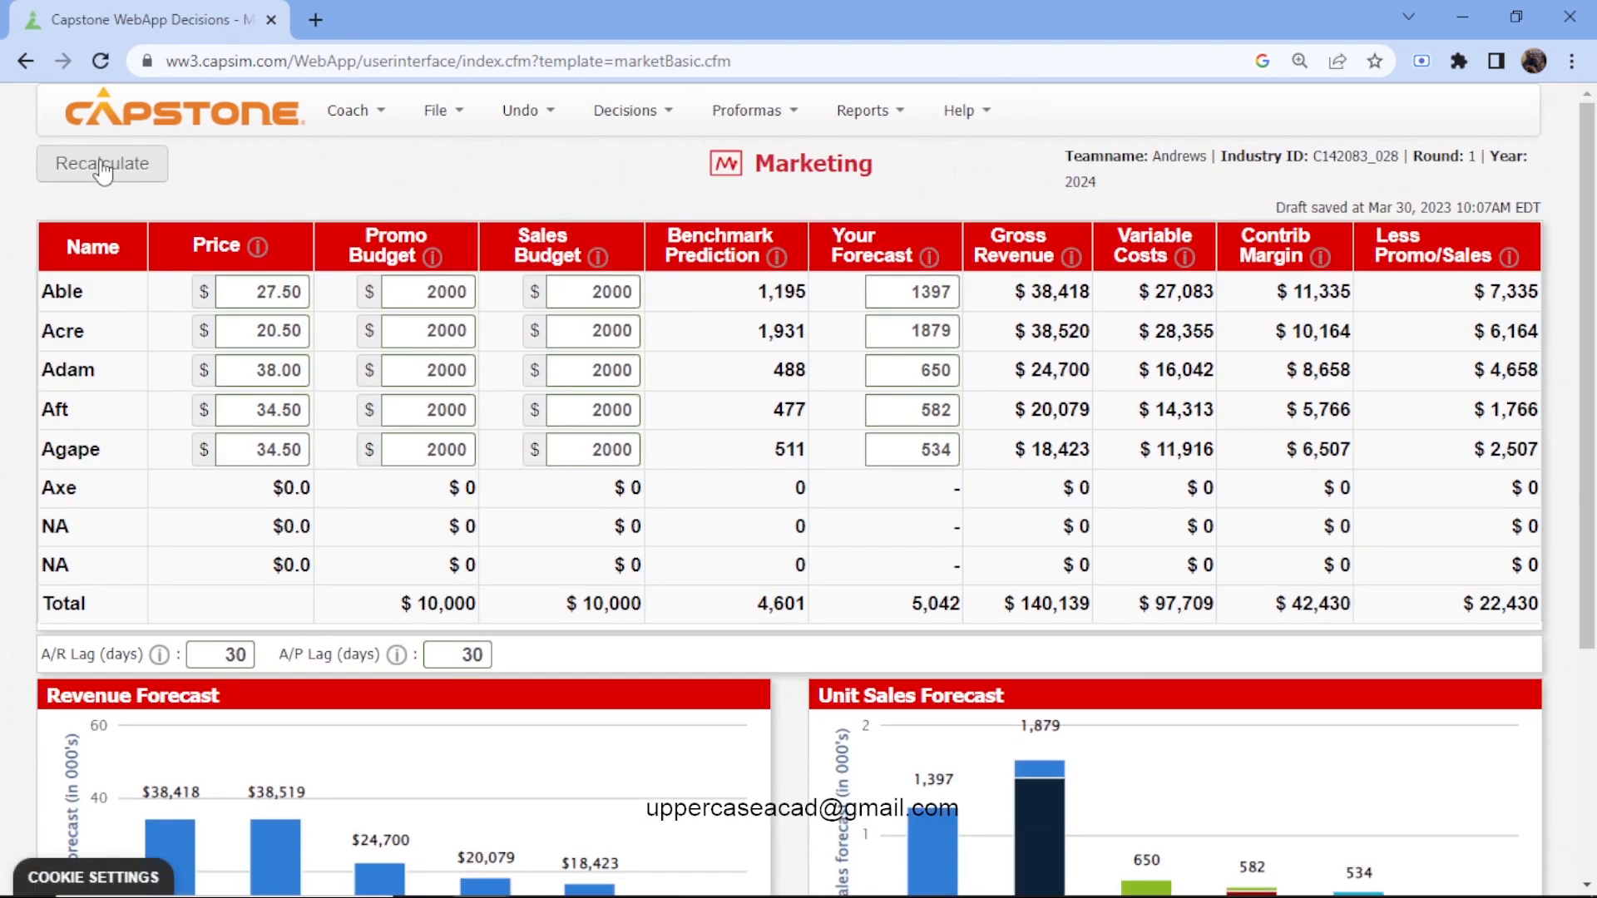
- Open the Production decisions and enter 1200 as Able's production schedule
left_click(663, 114)
left_click(661, 248)
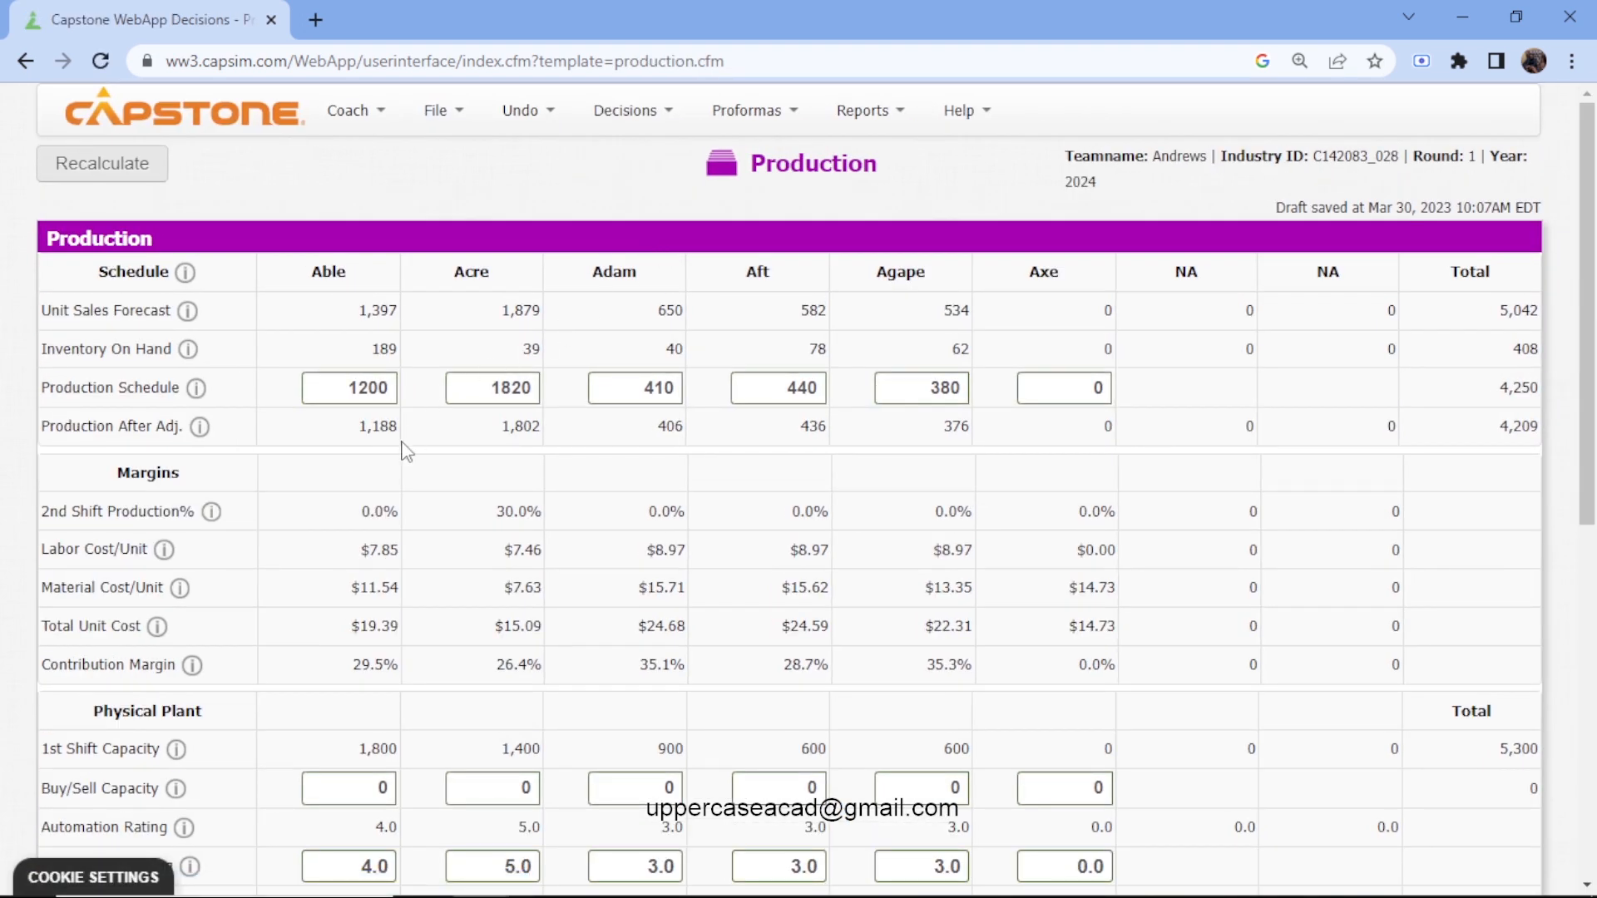
left_click(390, 397)
key("BackSpace")
key("BackSpace")
key("BackSpace")
key("BackSpace")
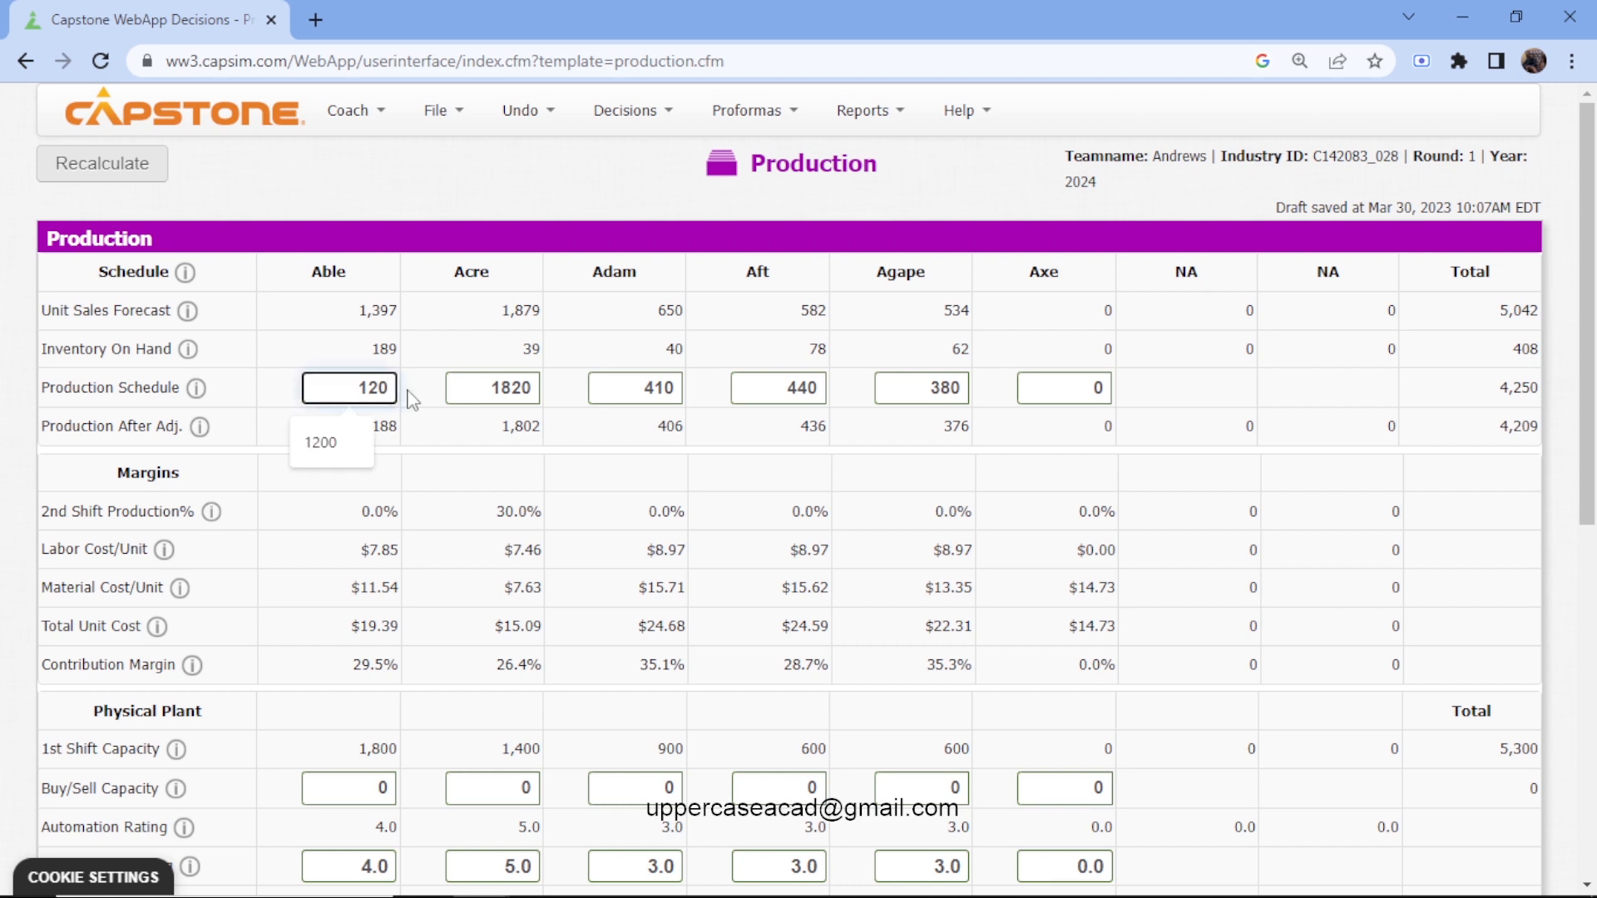
type("1")
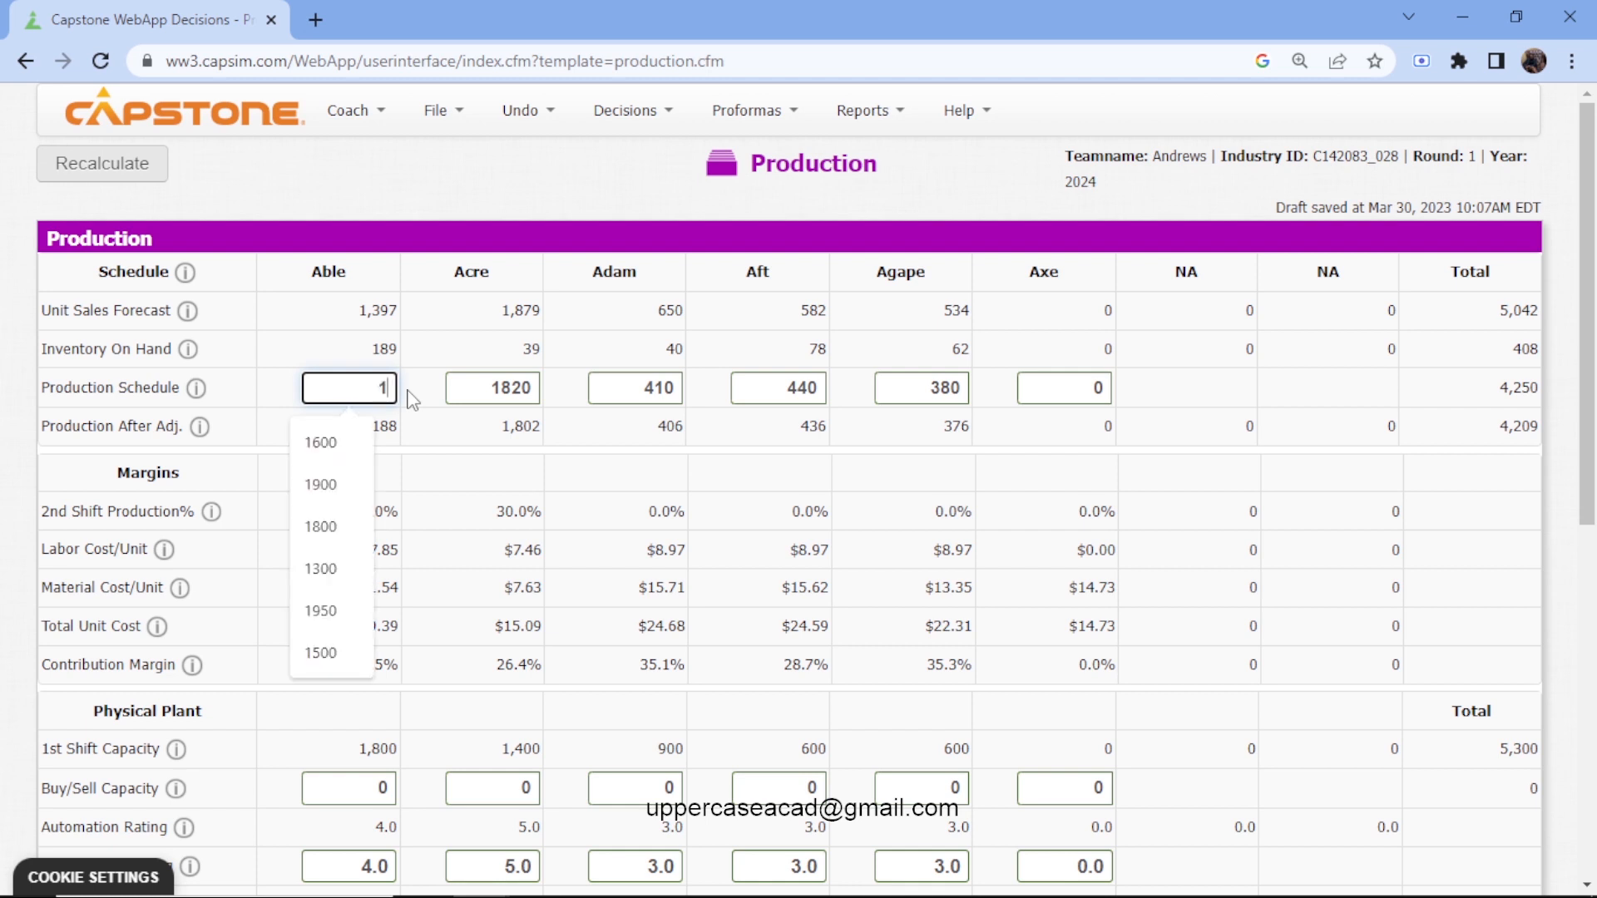
type("3")
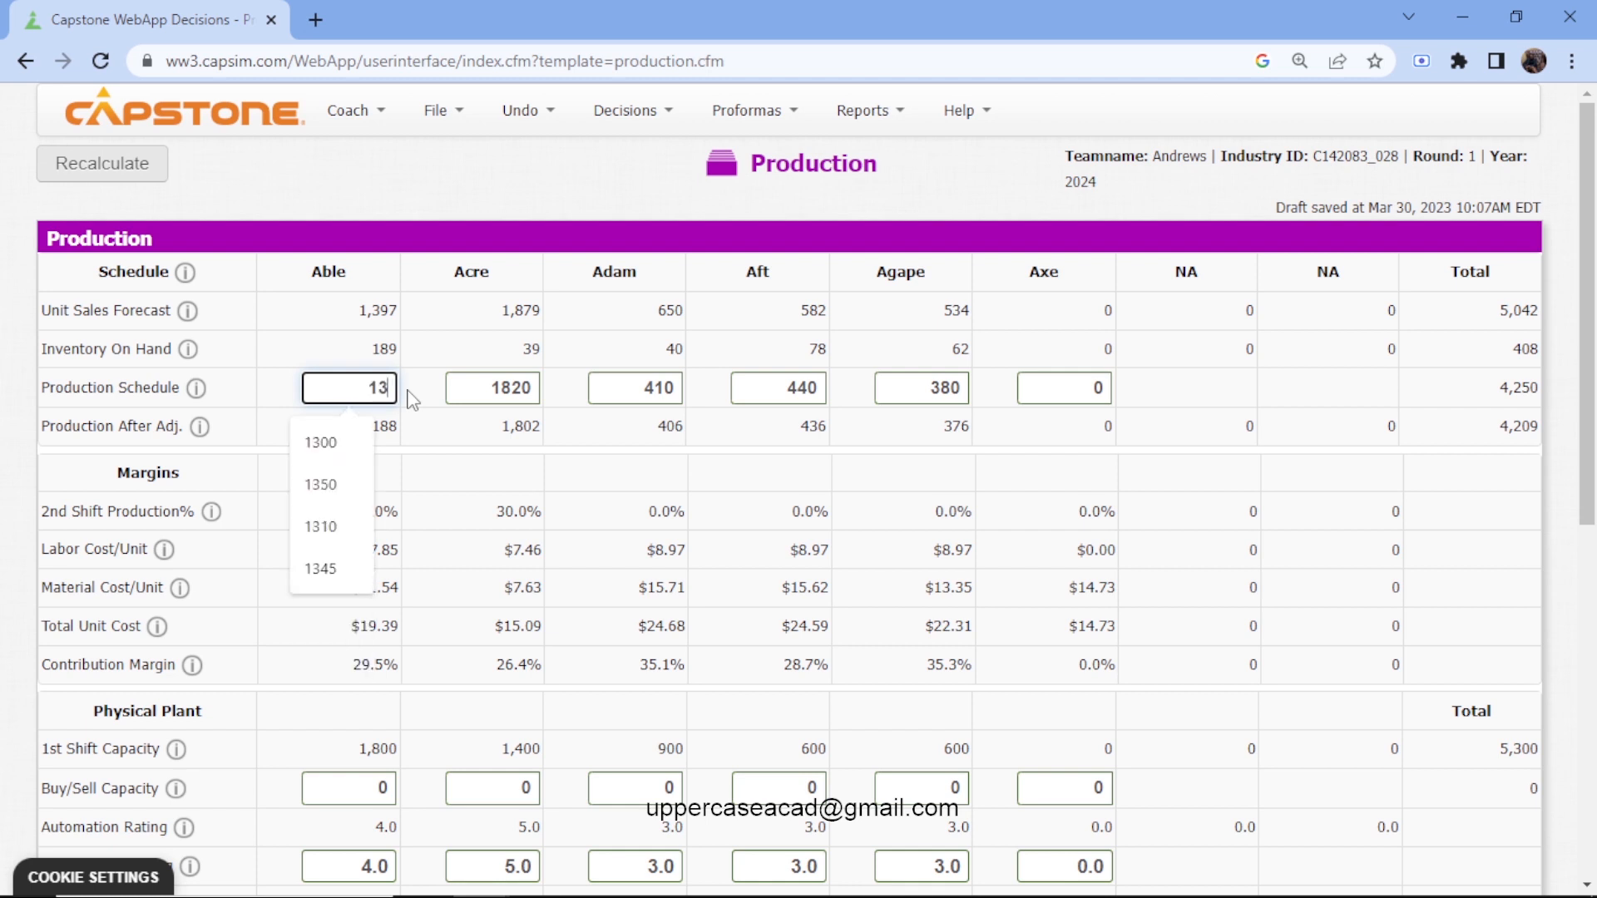
key("BackSpace")
type("200")
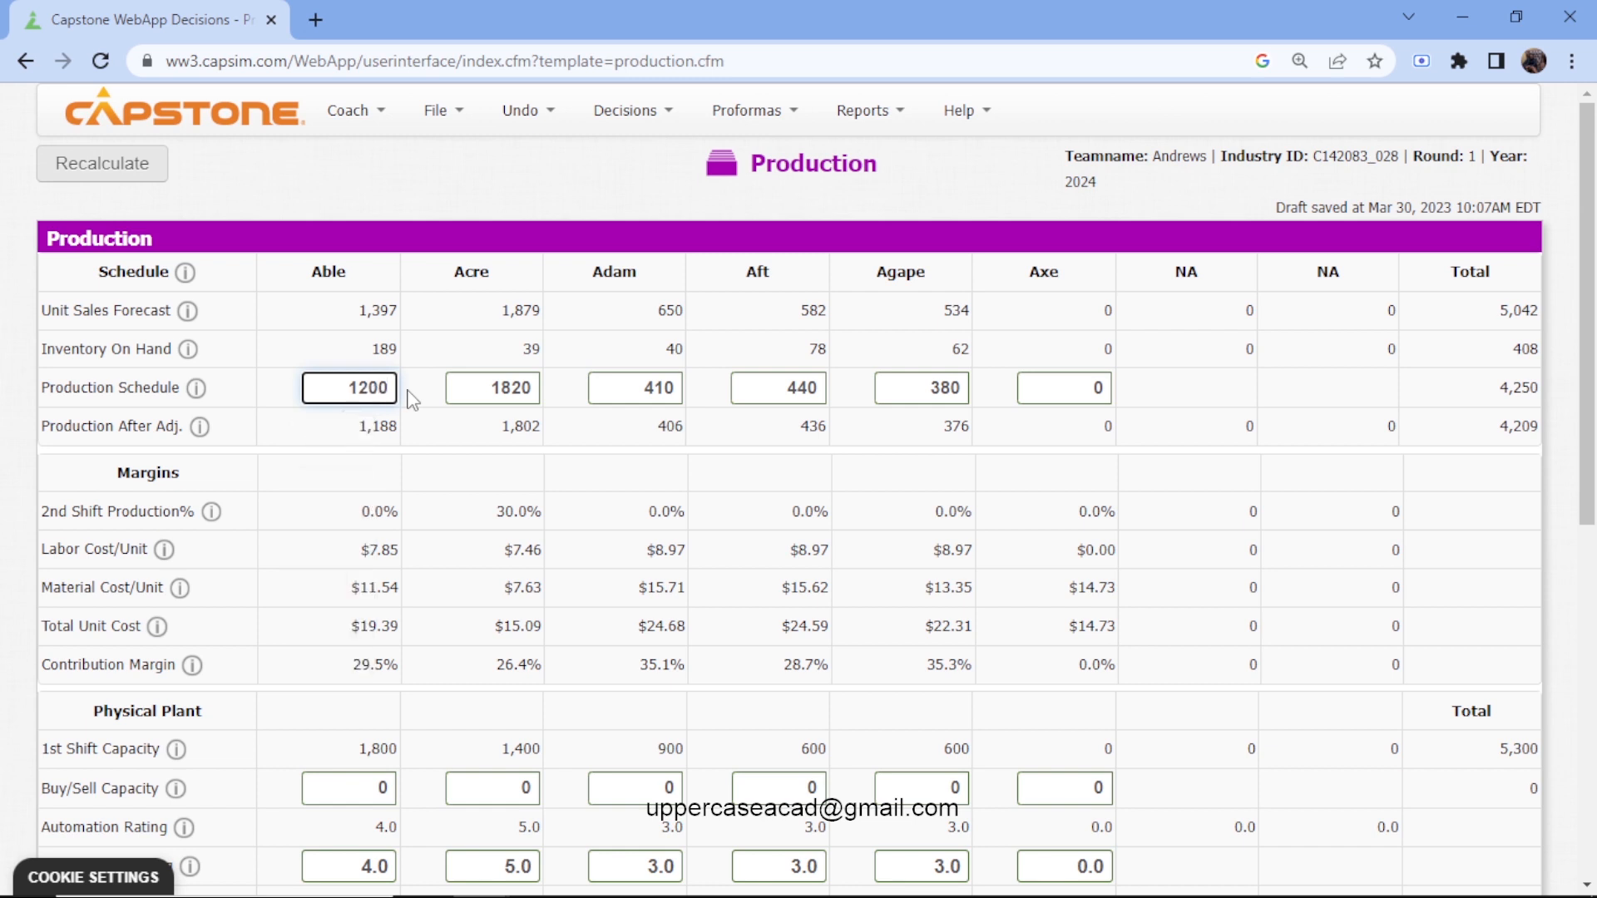
- Set Acre's production schedule to 1860
left_click(536, 393)
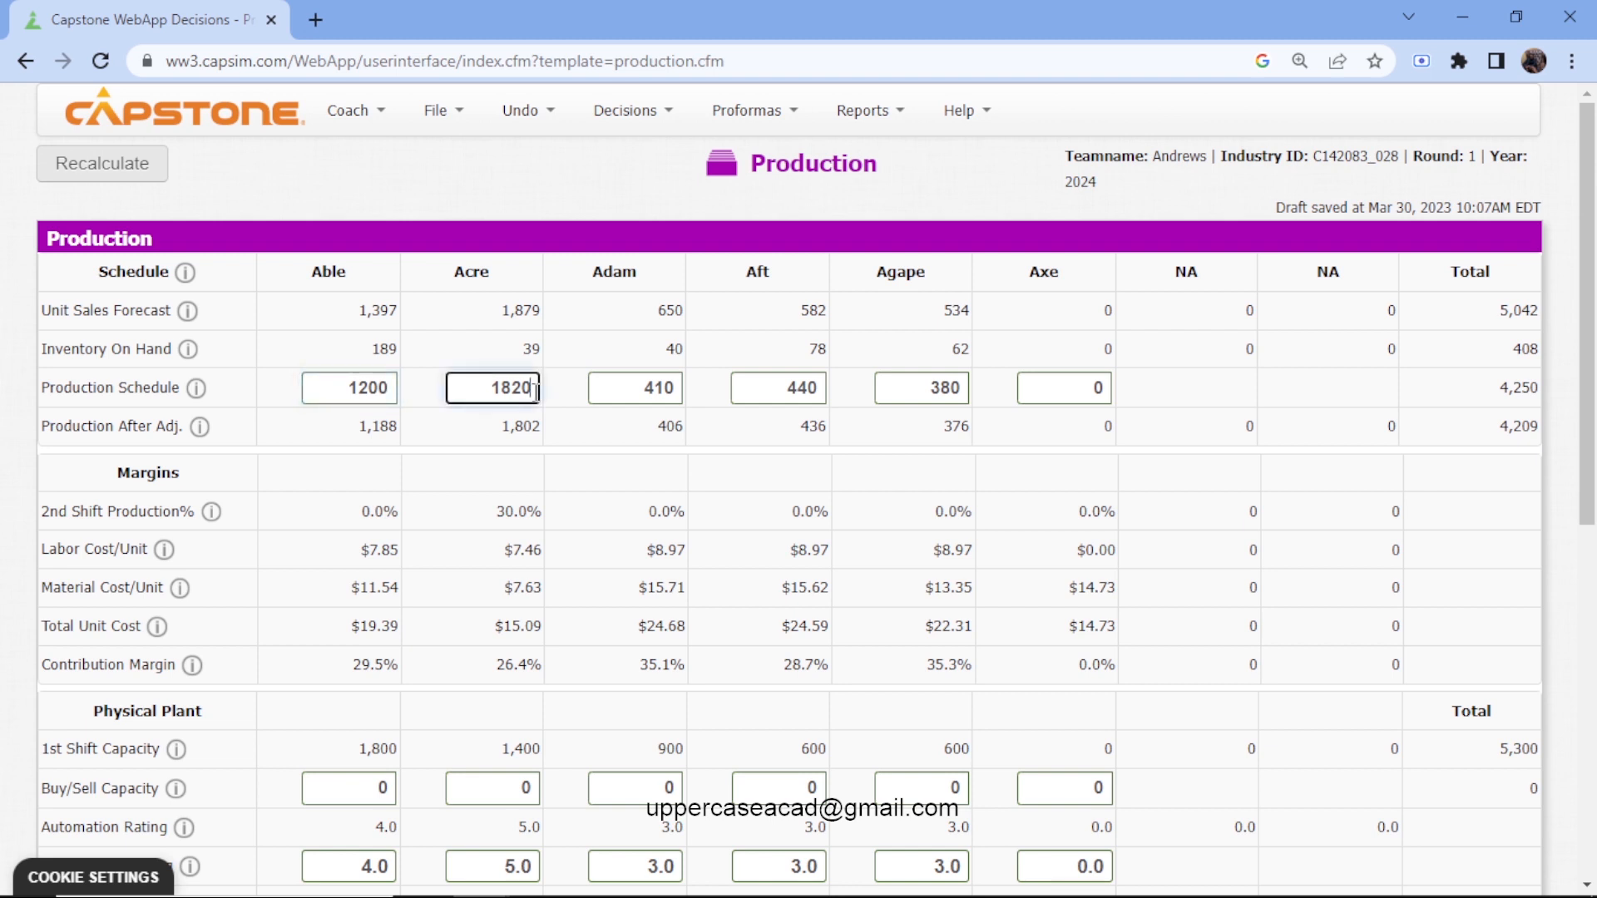
key("BackSpace")
key("BackSpace")
key("BackSpace")
key("BackSpace")
type("185")
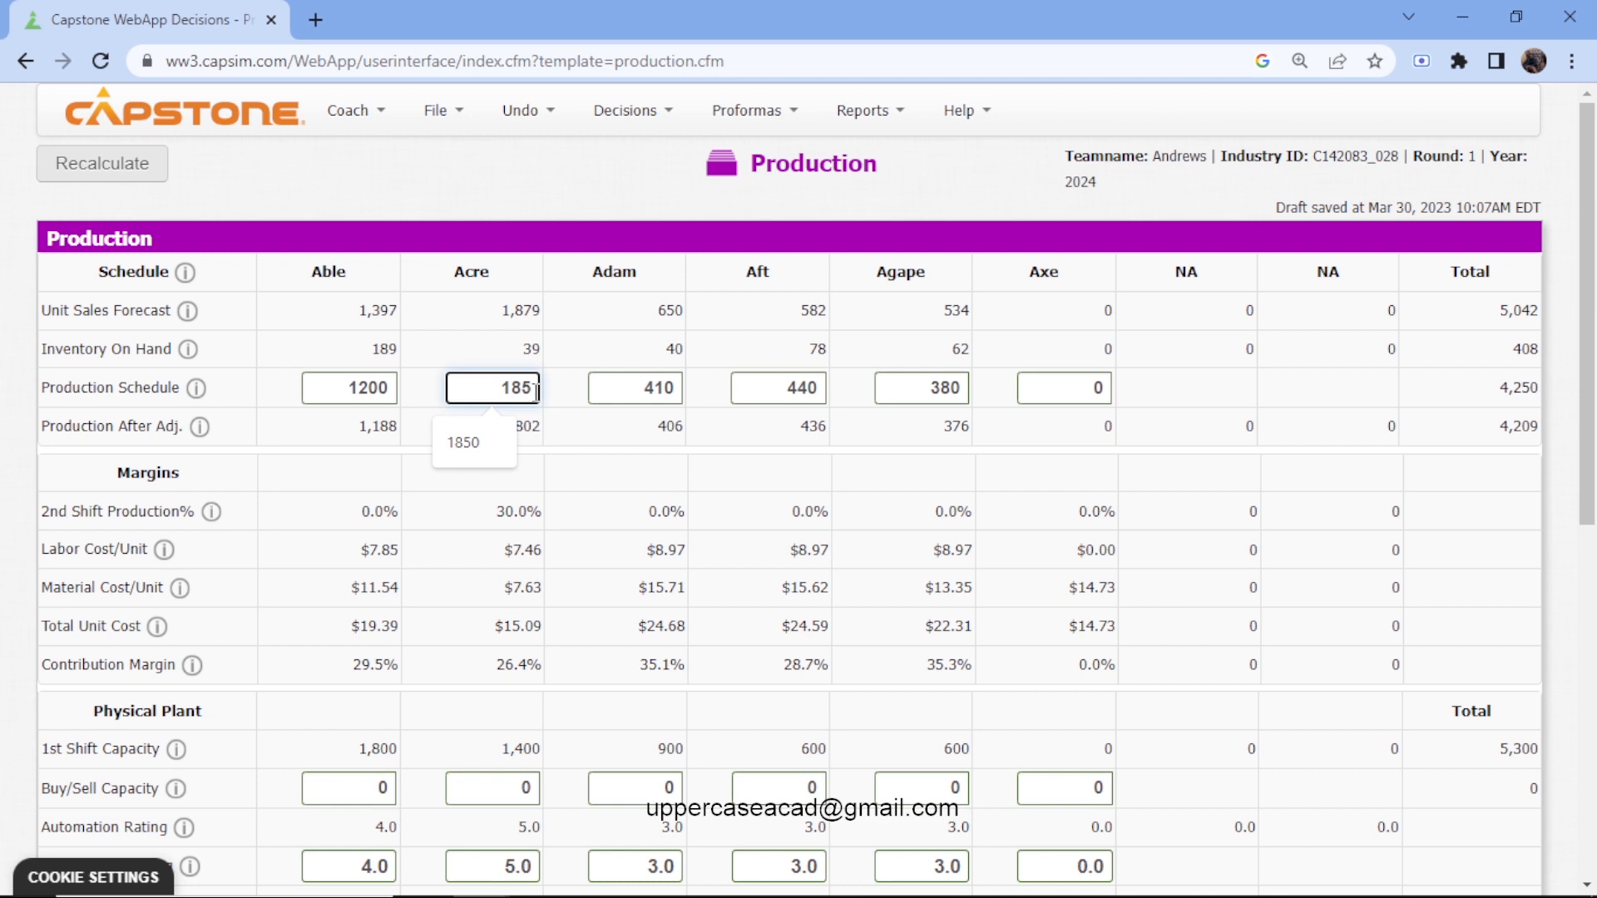
key("BackSpace")
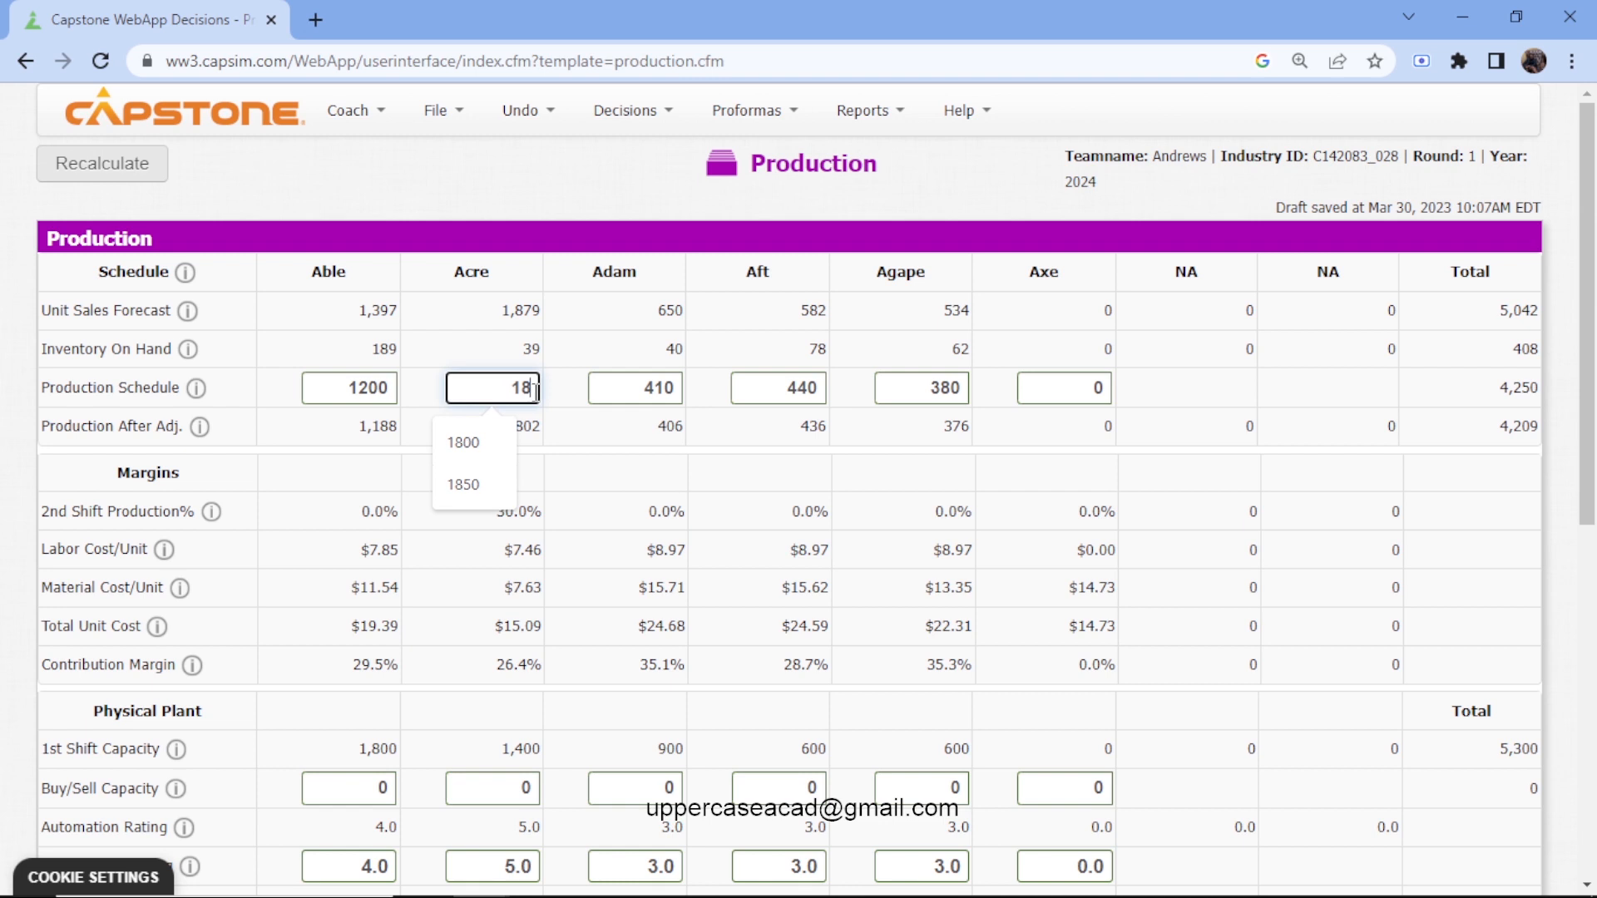
type("60")
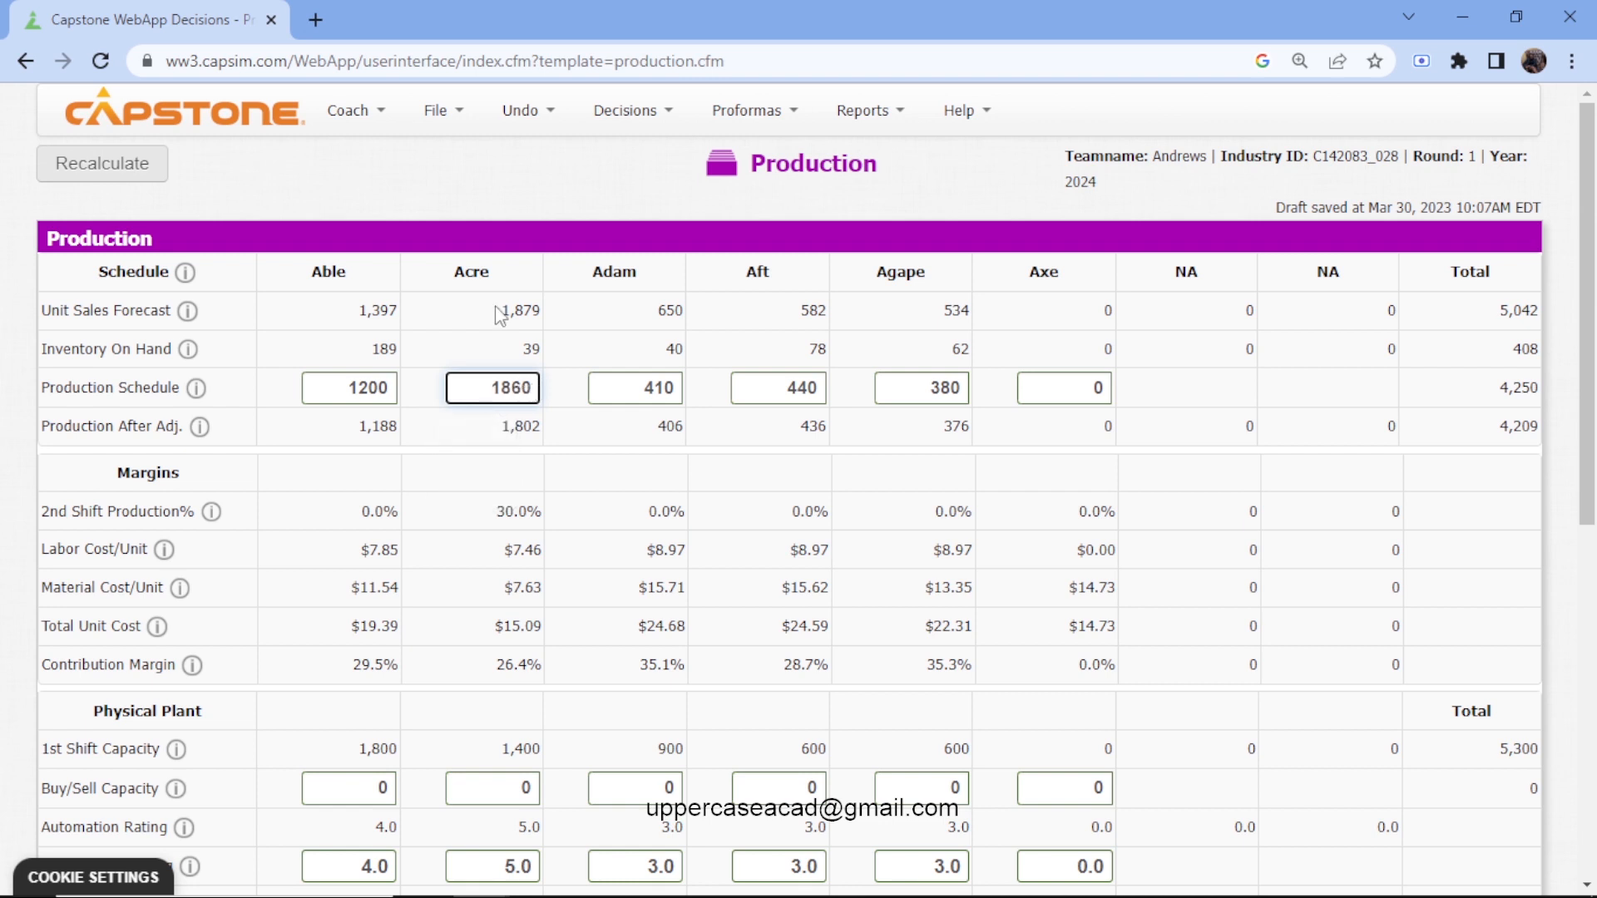
- Set the production schedules to 640 for Adam and 500 for Aft
left_click(677, 386)
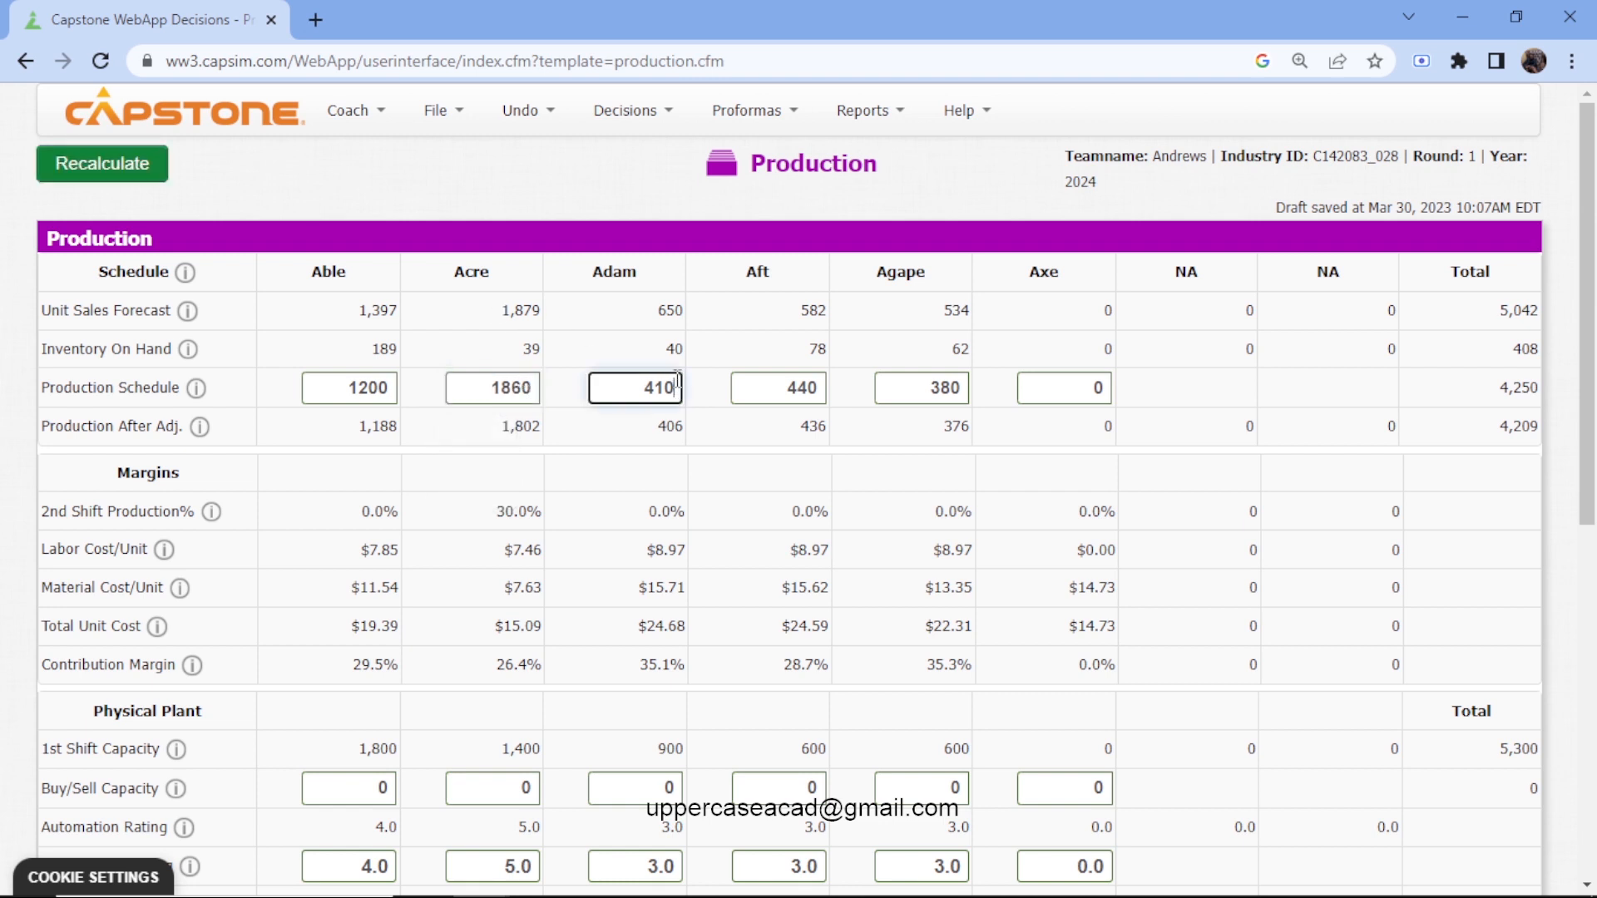
key("BackSpace")
key("BackSpace")
key("BackSpace")
type("640")
left_click(820, 390)
key("BackSpace")
key("BackSpace")
key("BackSpace")
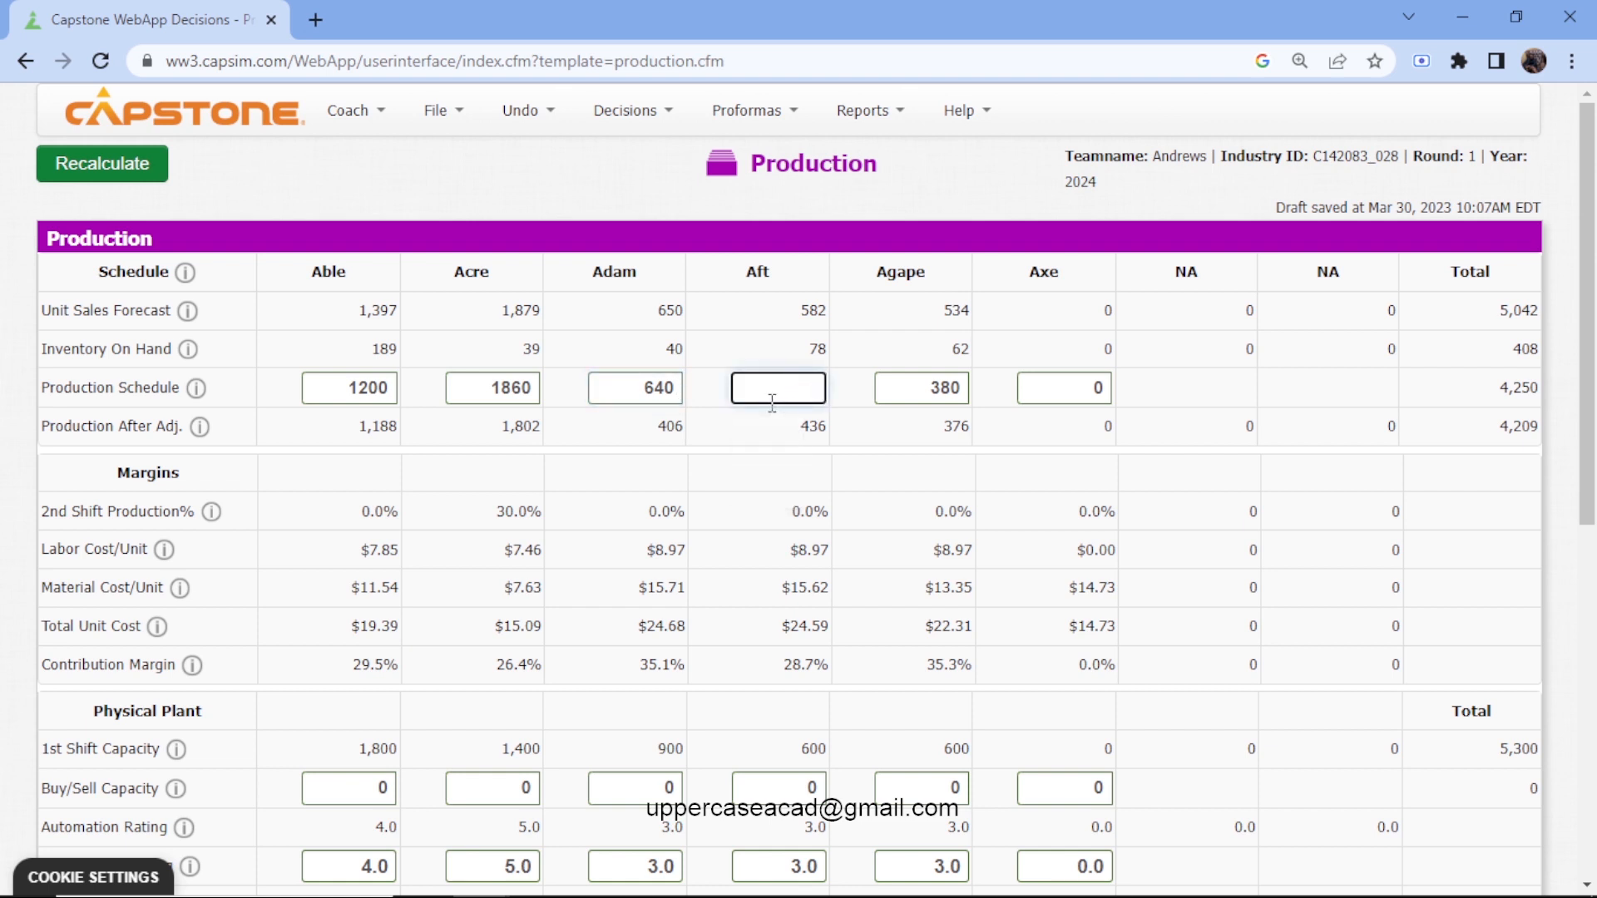
type("500")
- Set Agape's production schedule to 500 and recalculate the Production decisions
left_click(964, 389)
key("BackSpace")
key("BackSpace")
key("BackSpace")
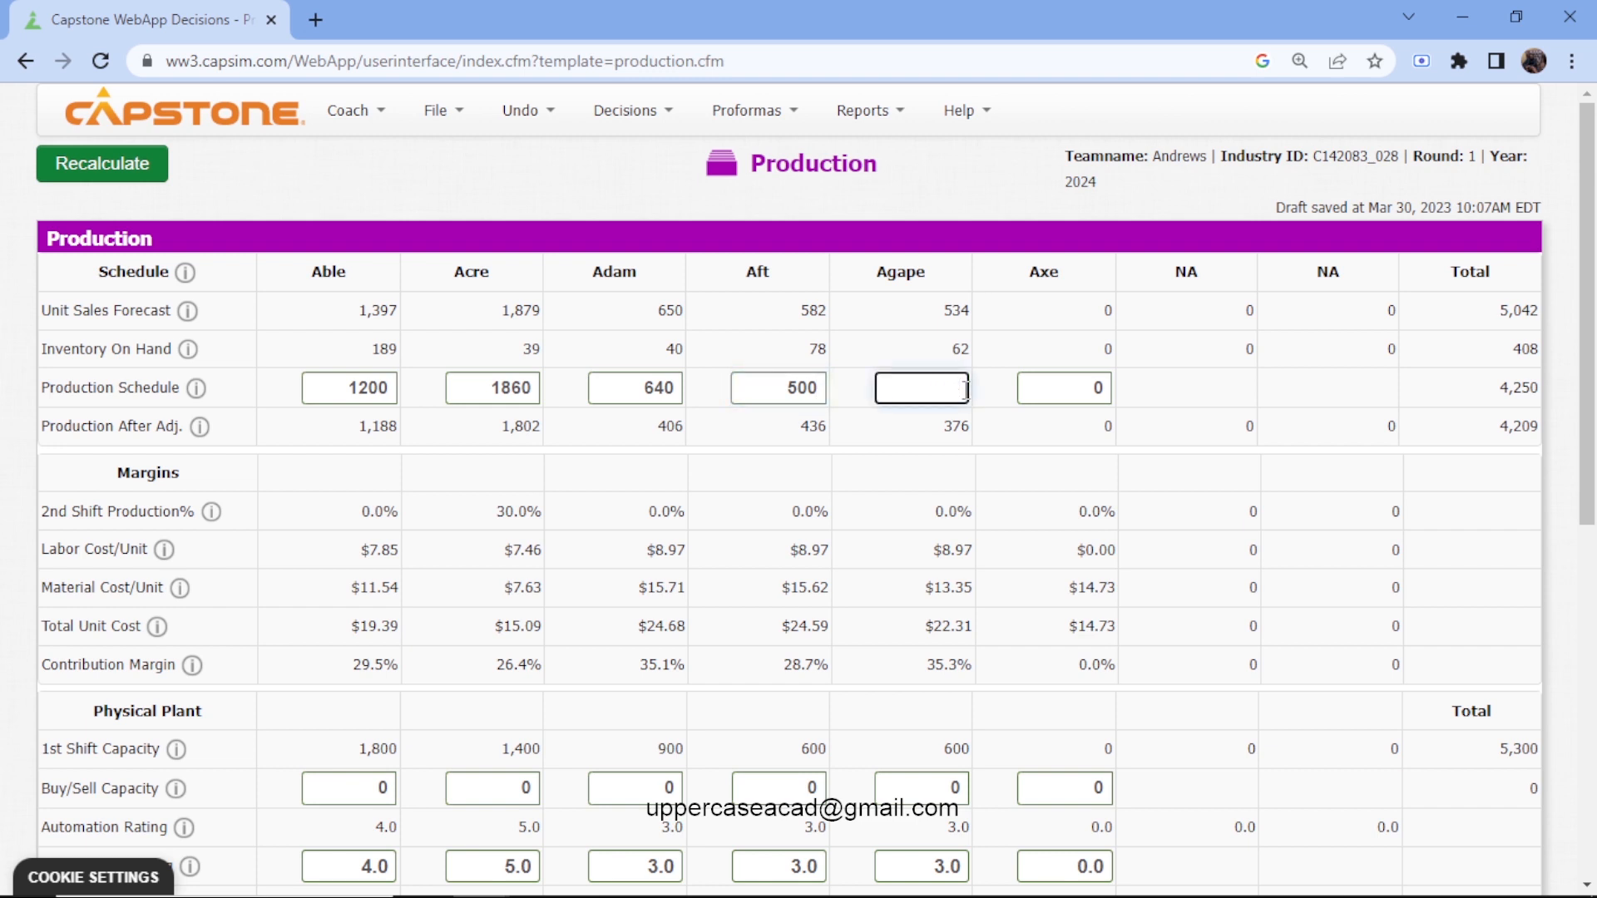
type("5")
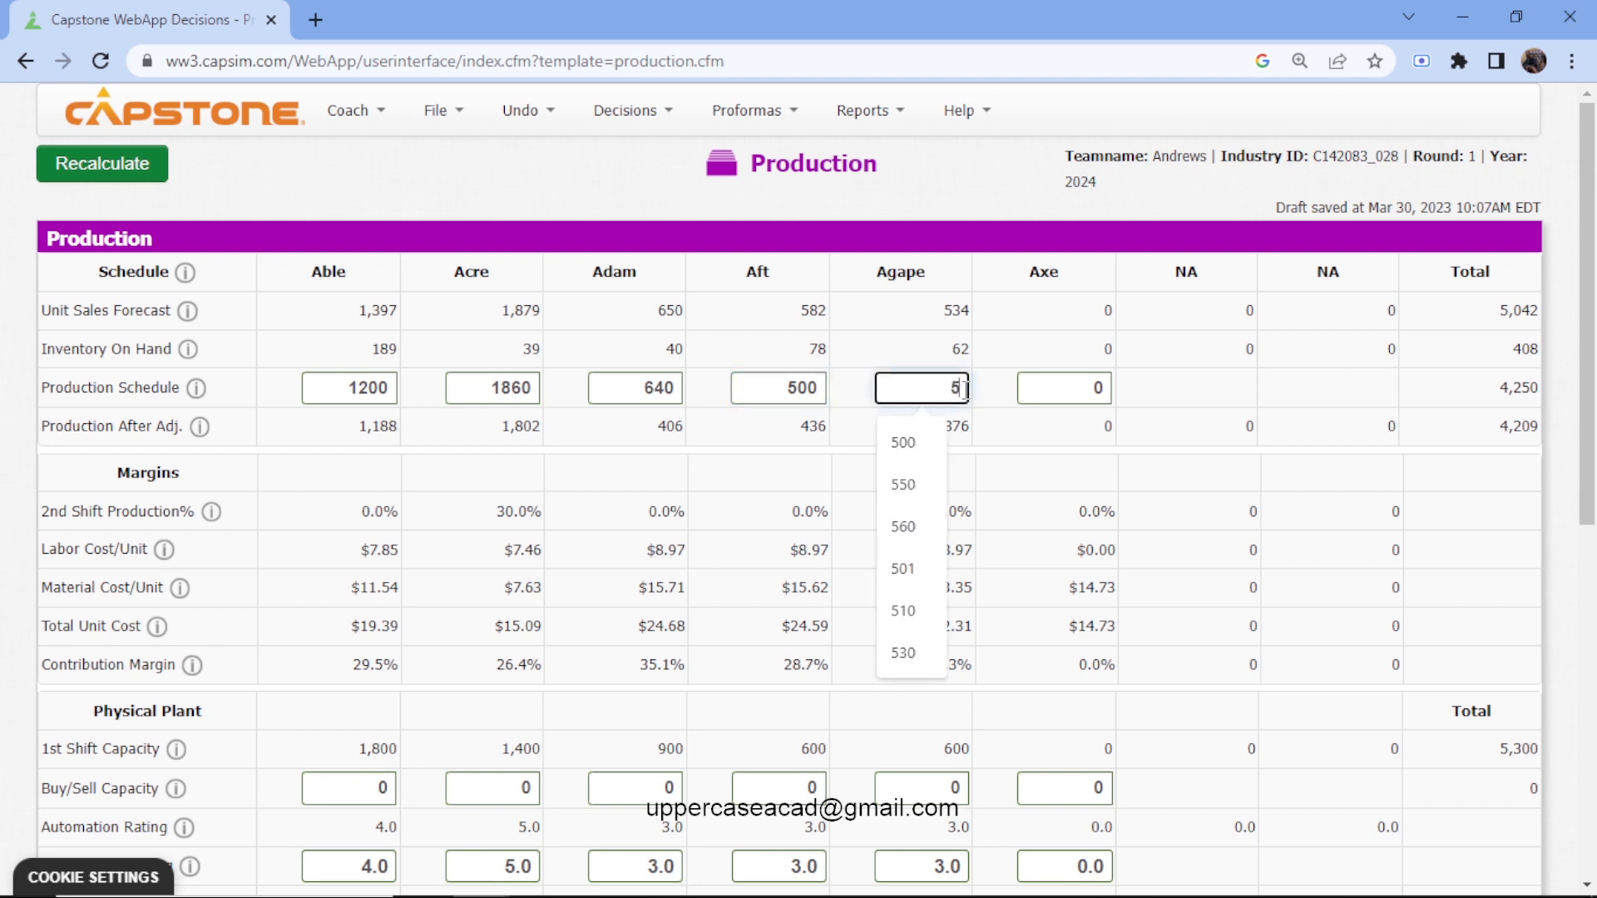
type("00")
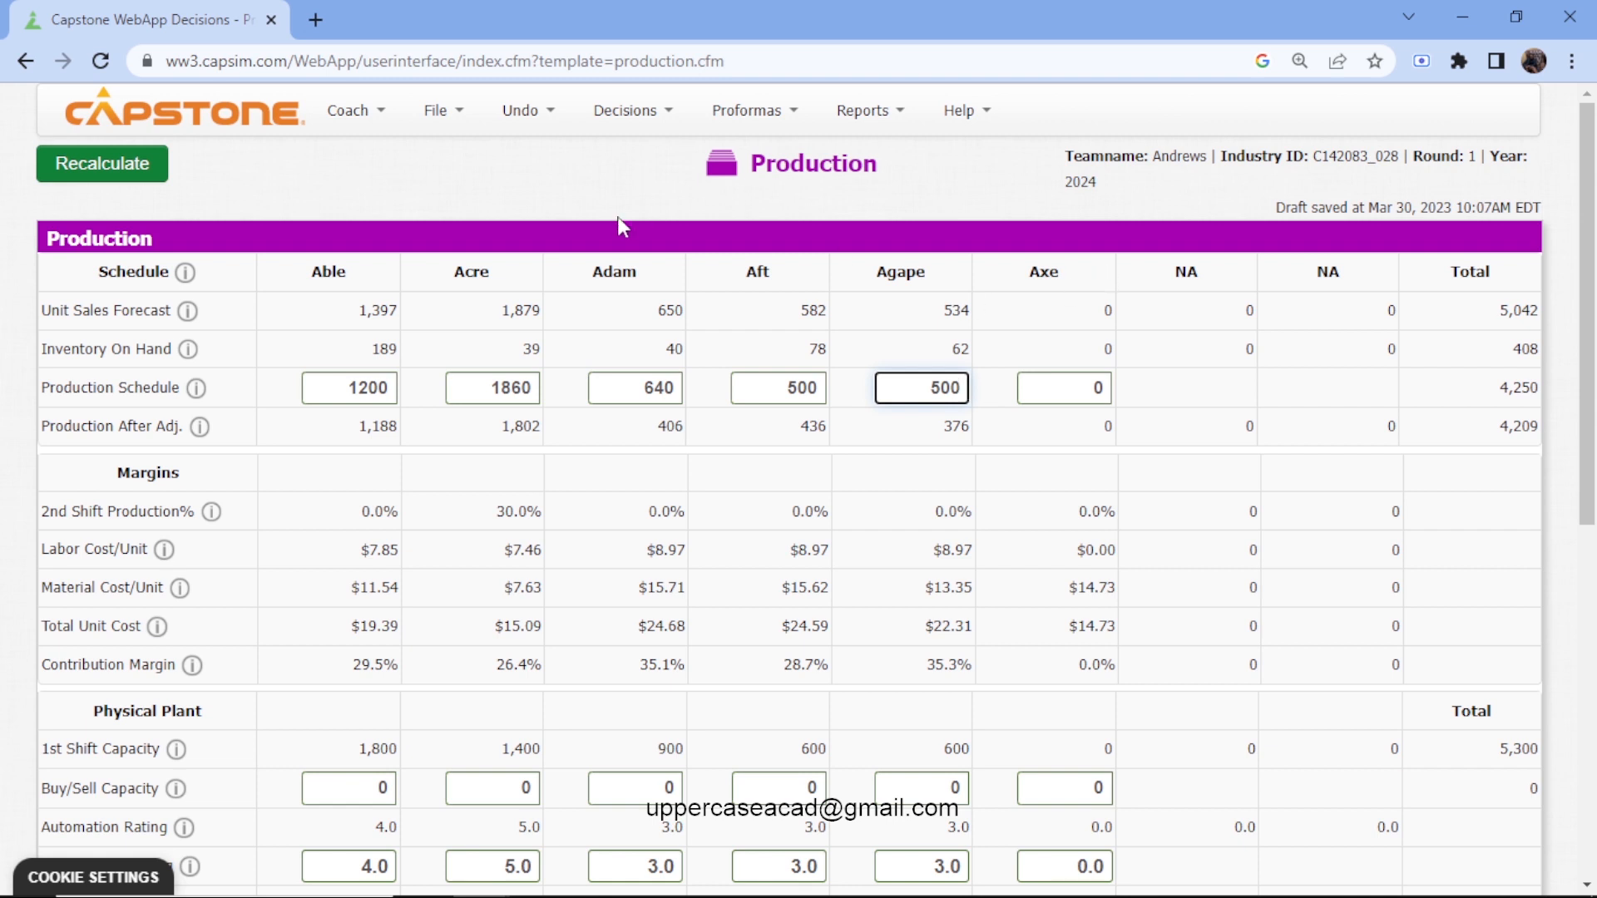
left_click(1084, 400)
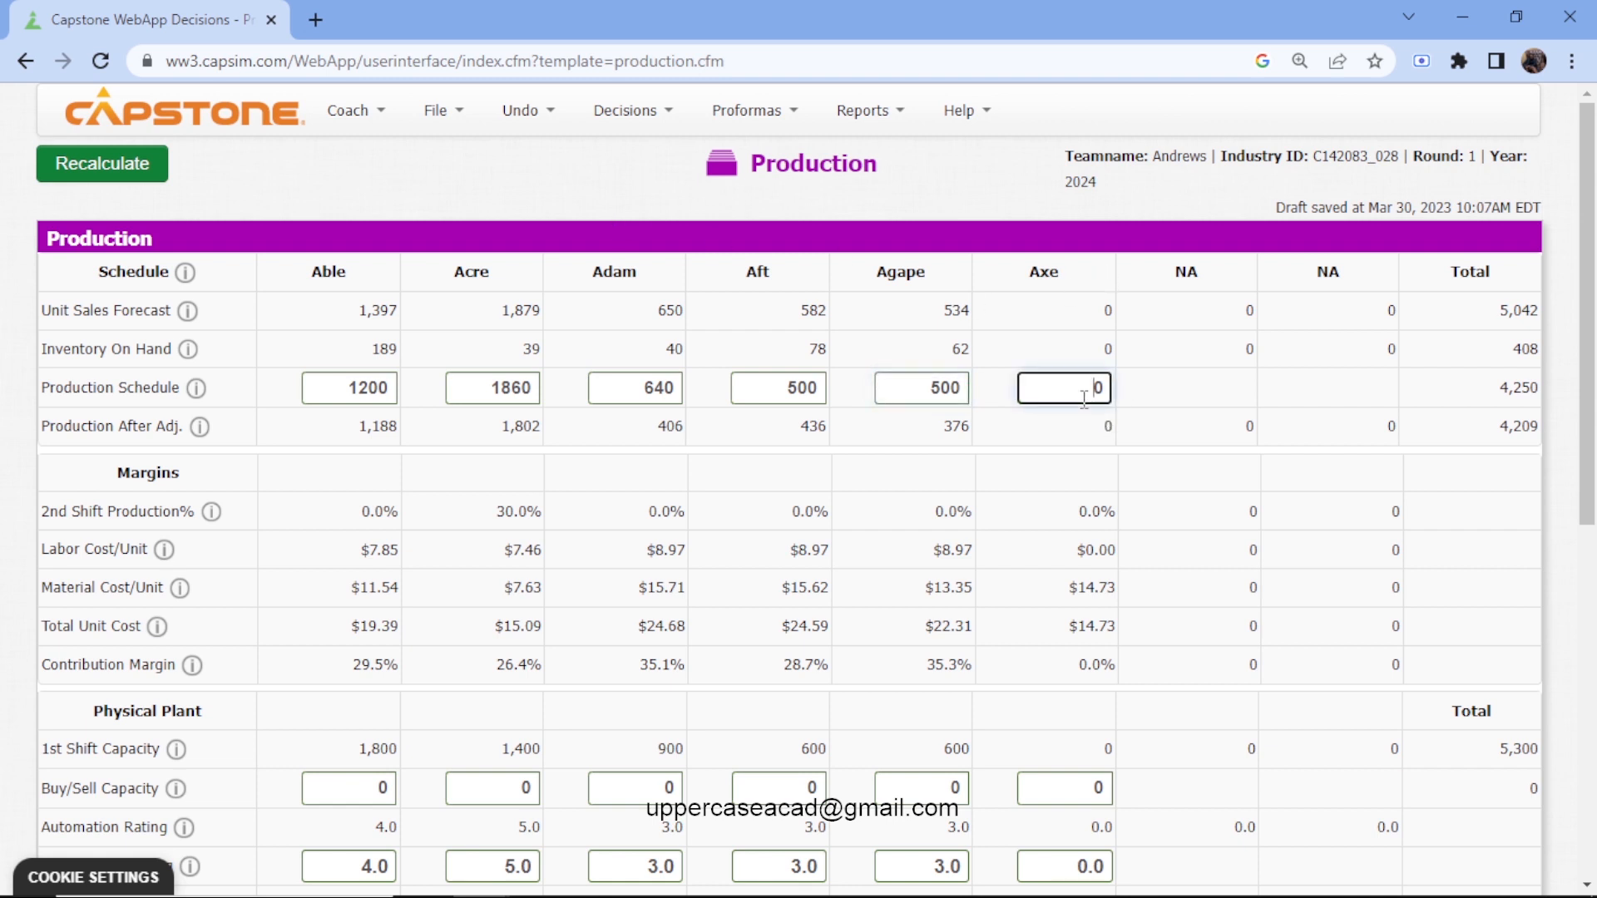
left_click(154, 171)
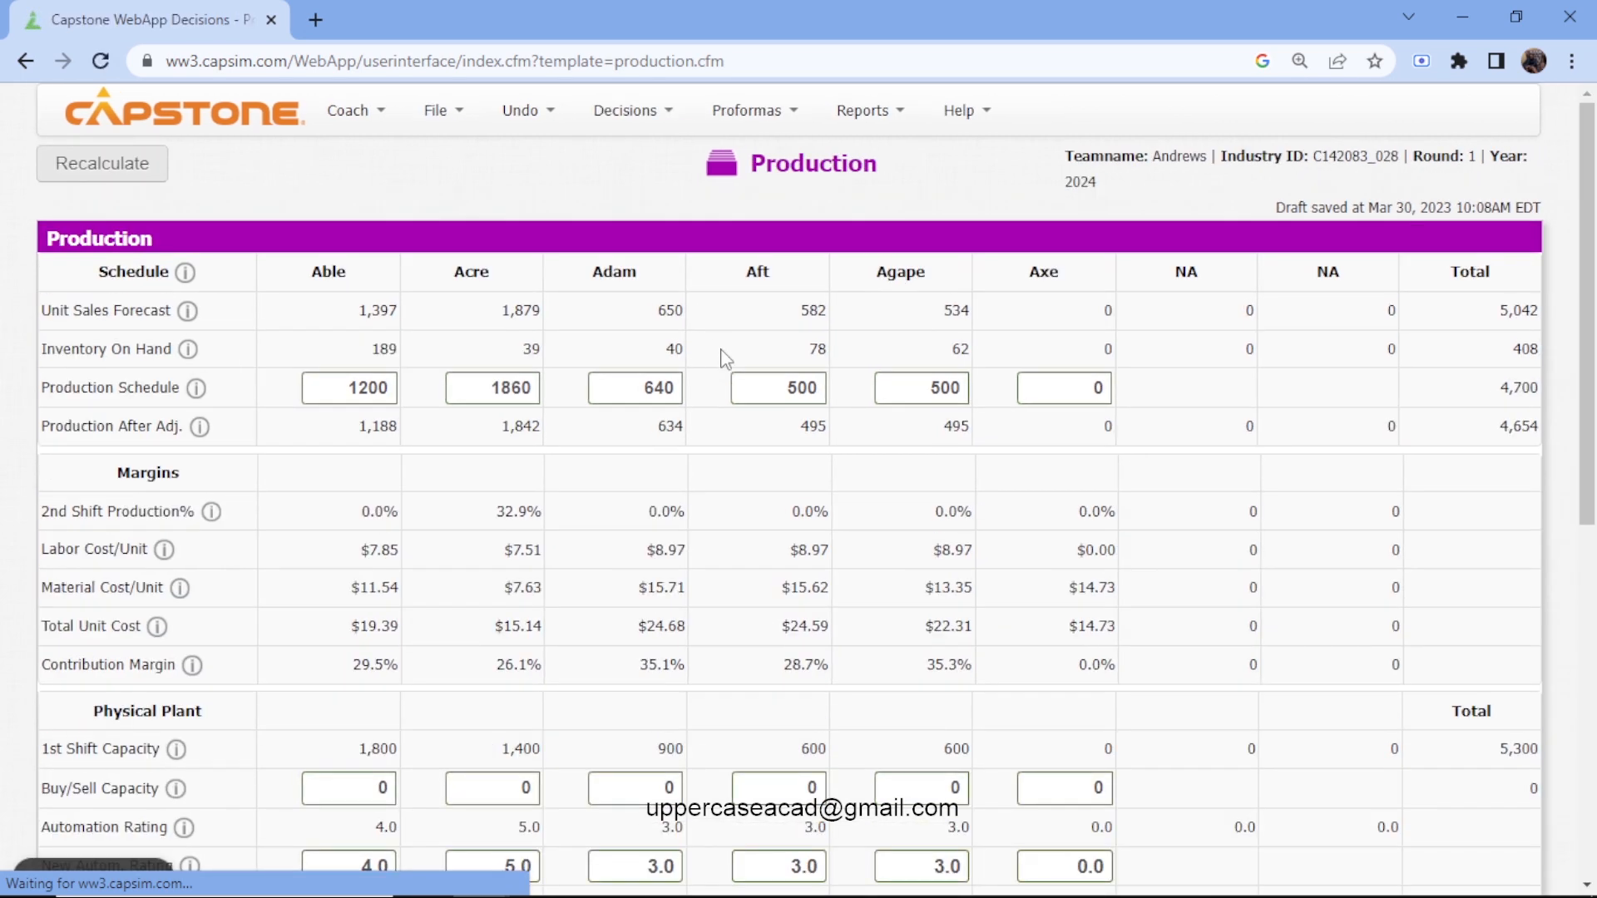
- Buy 300 of capacity for Axe with a new automation rating of 3.0, and recalculate
scroll(724, 359, "down", 3)
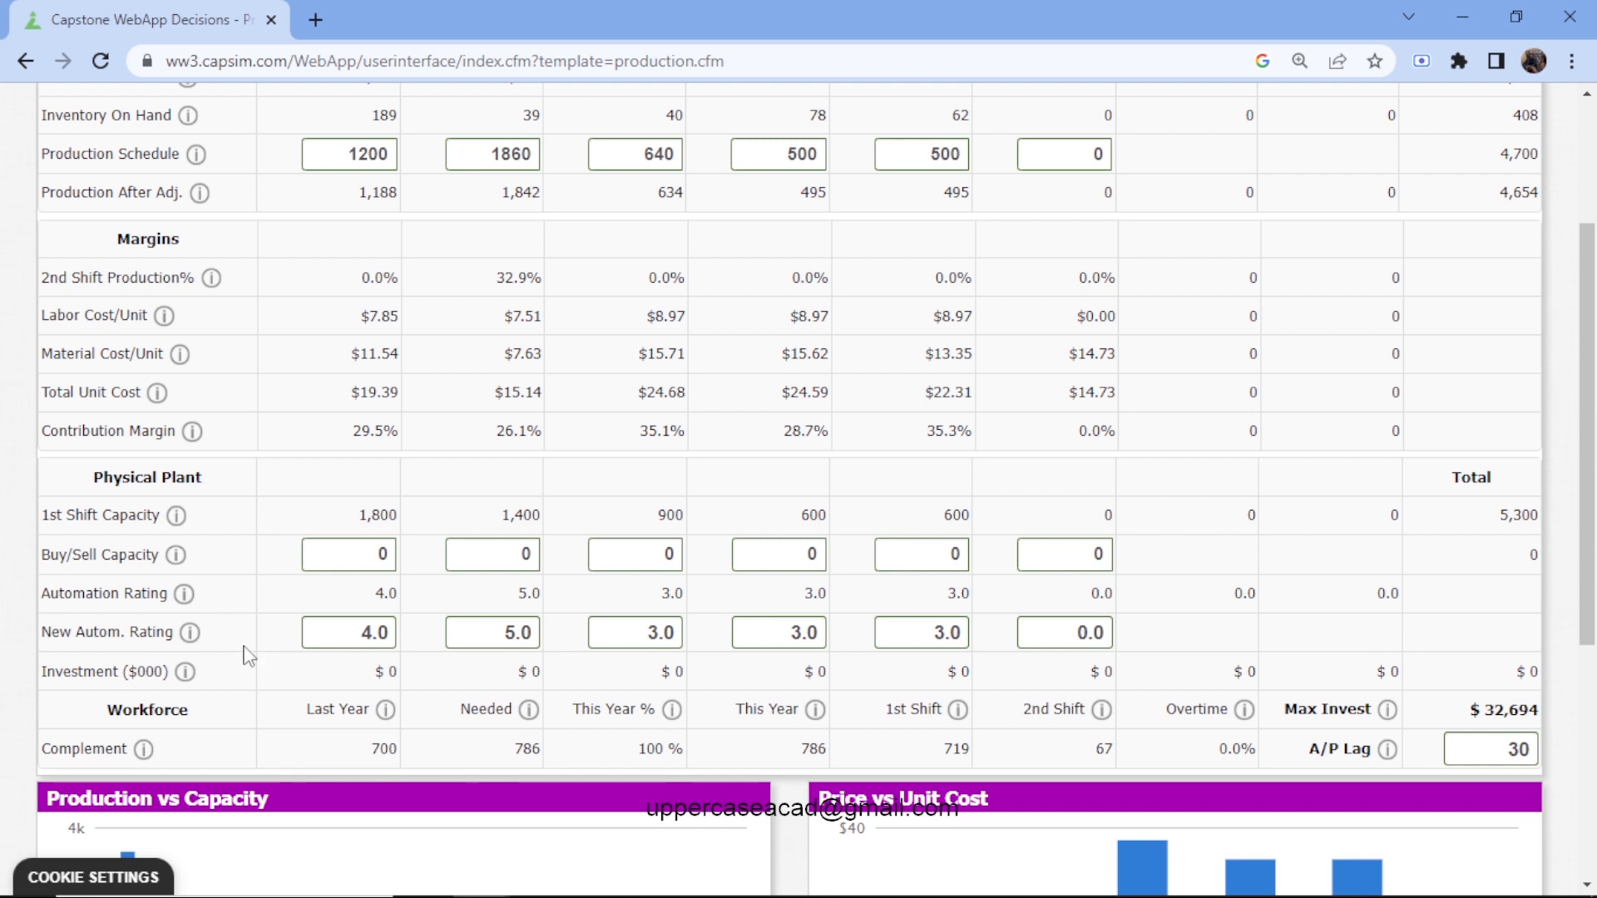
left_click(375, 637)
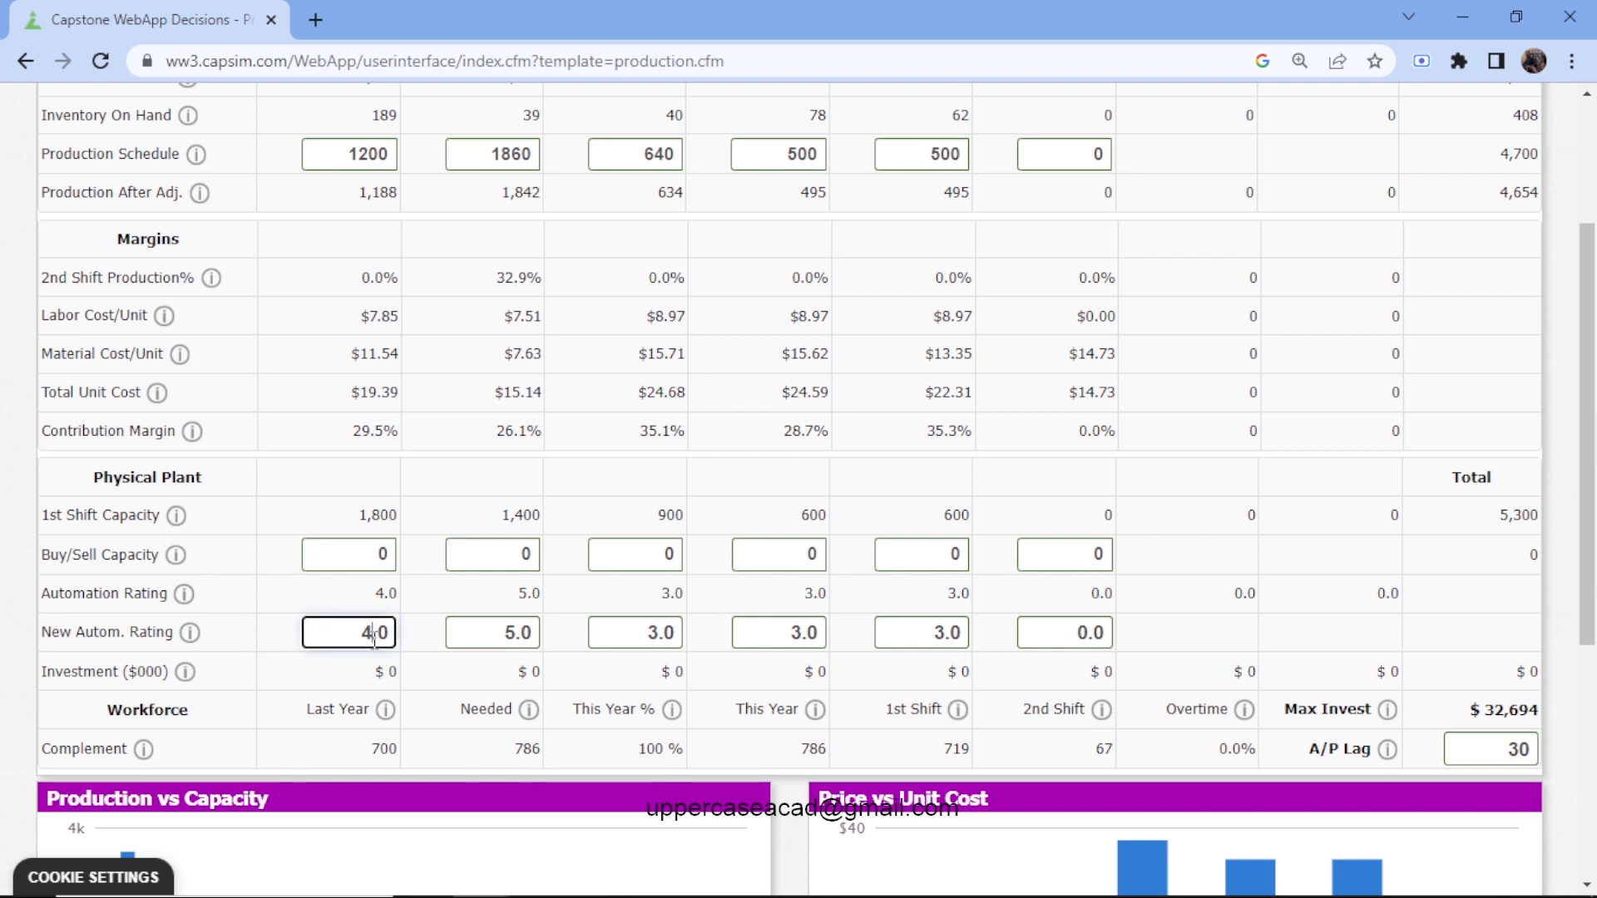
left_click(1066, 556)
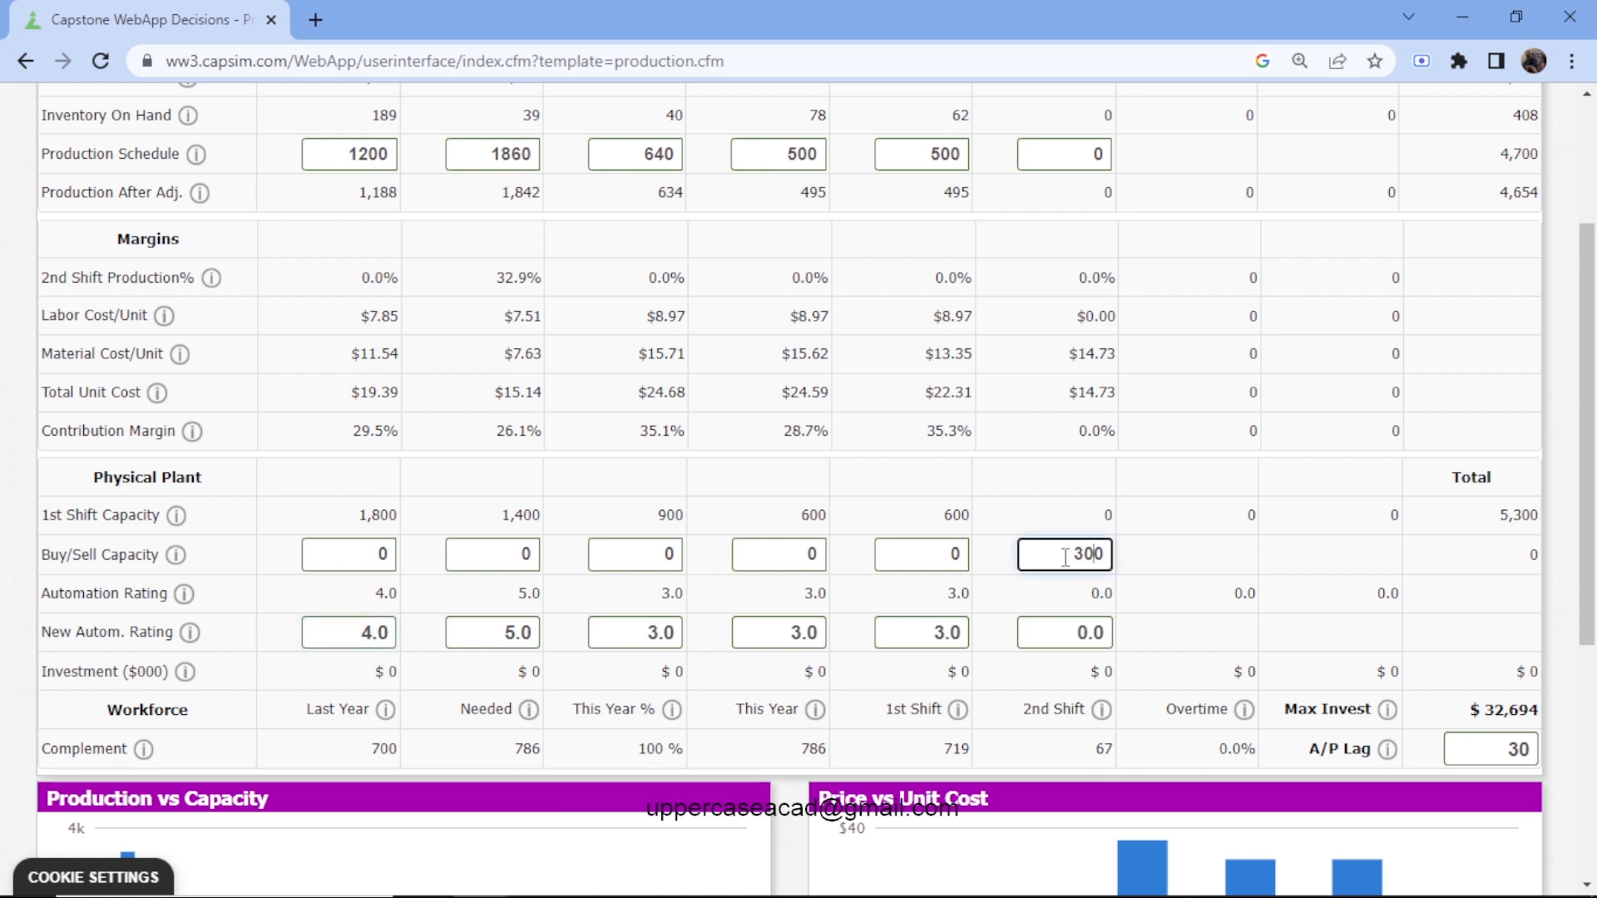
left_click(1092, 634)
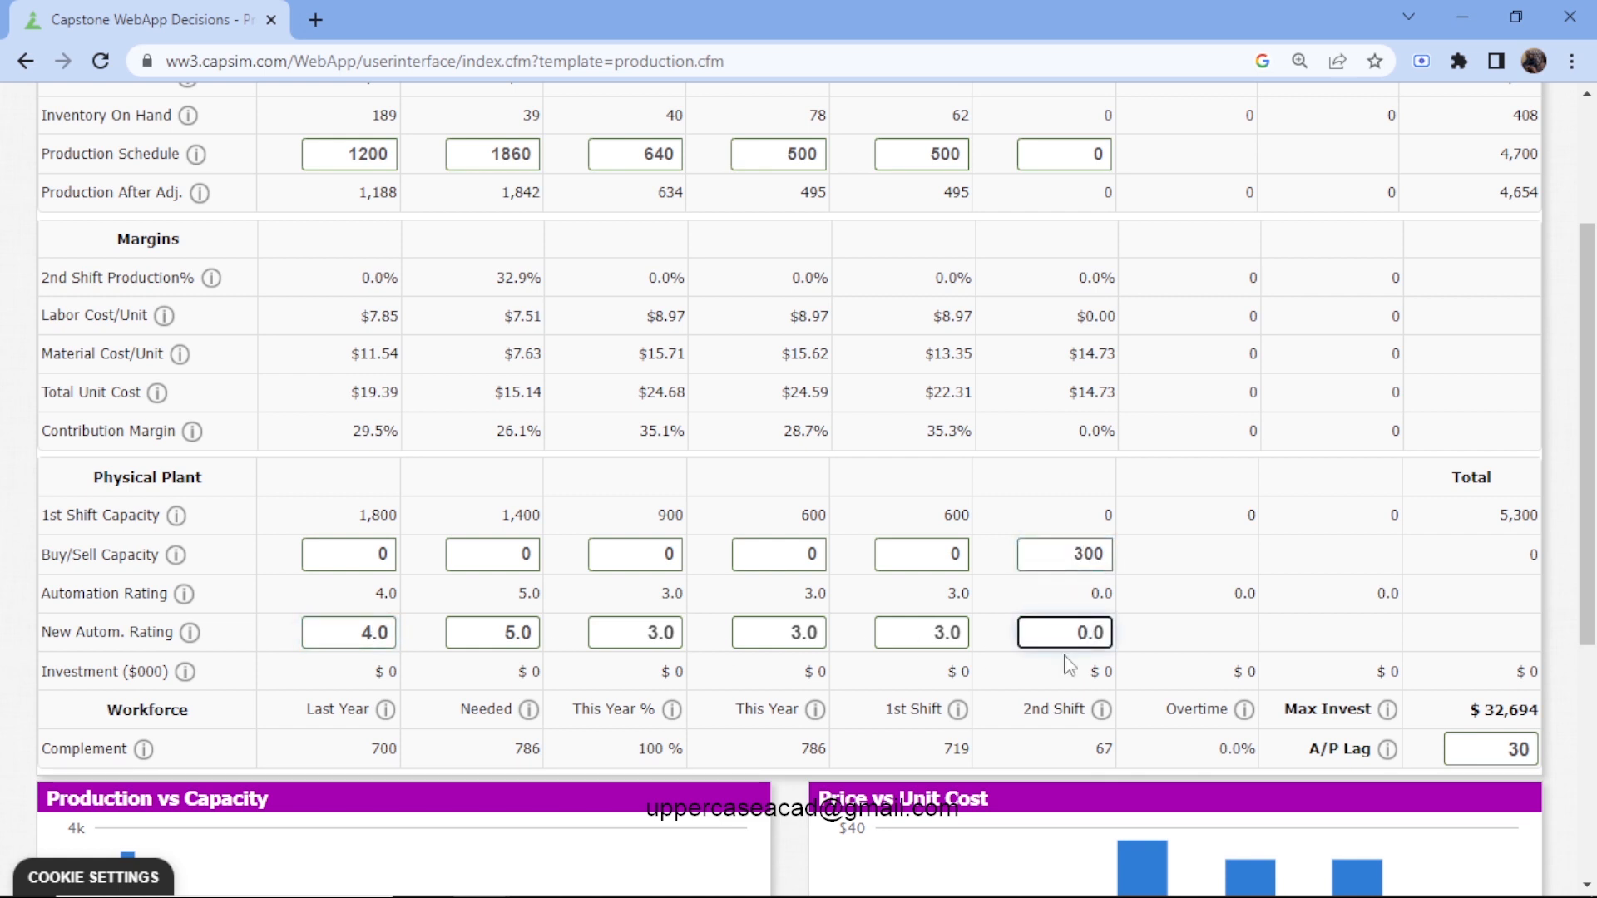
scroll(1020, 592, "up", 3)
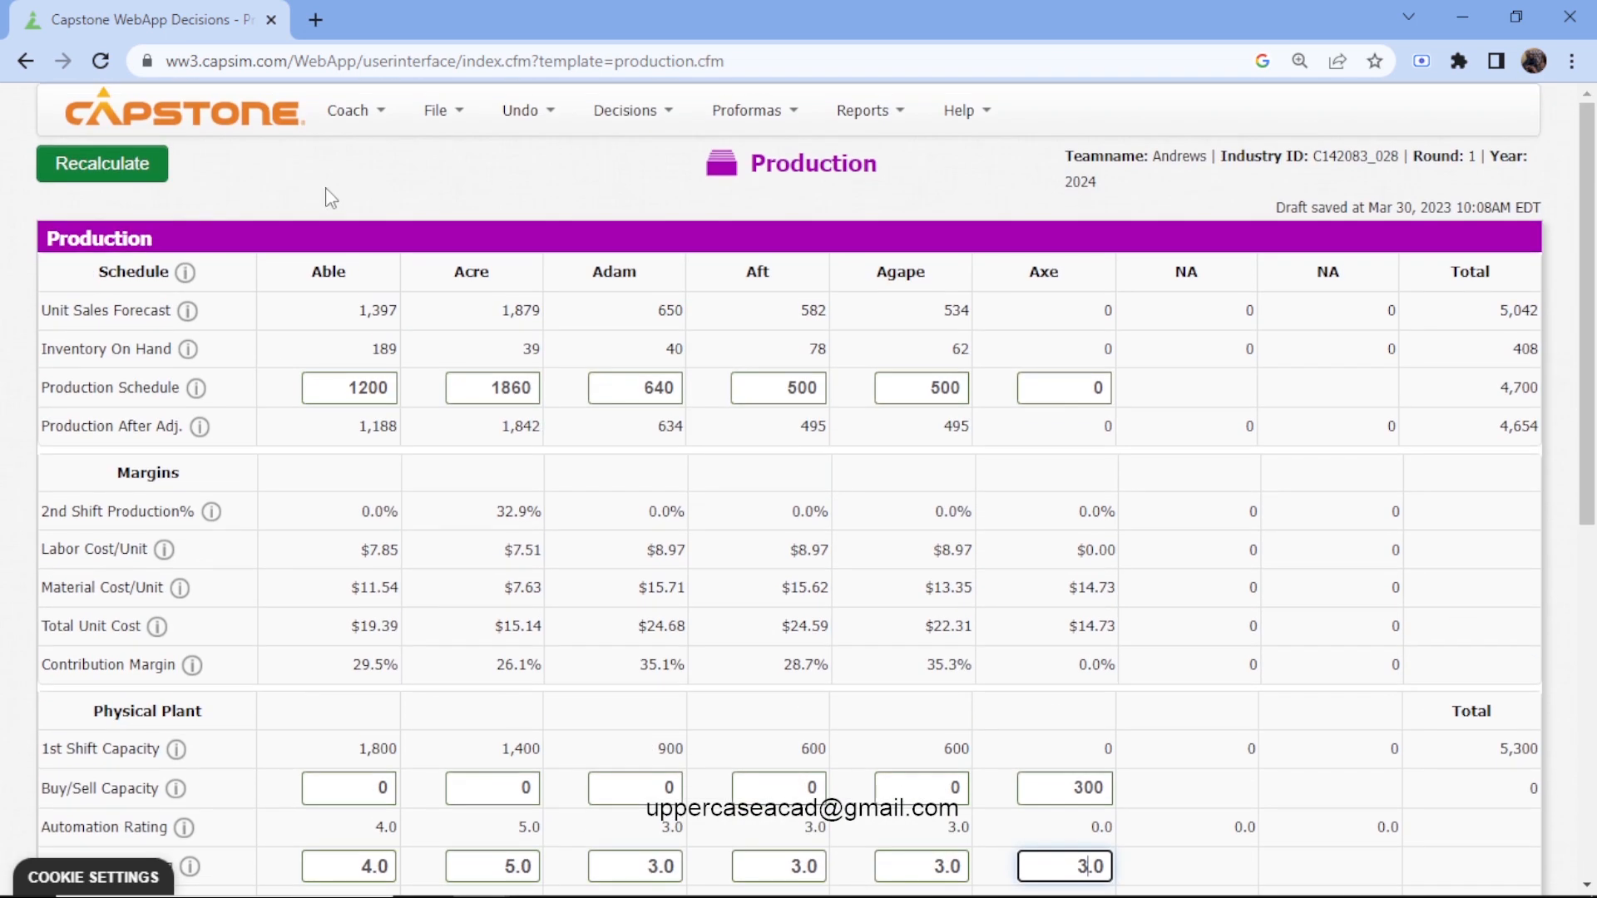
left_click(148, 177)
- Set the new automation ratings to 7.0 for Acre and 5.0 for Able, and recalculate
scroll(653, 495, "down", 4)
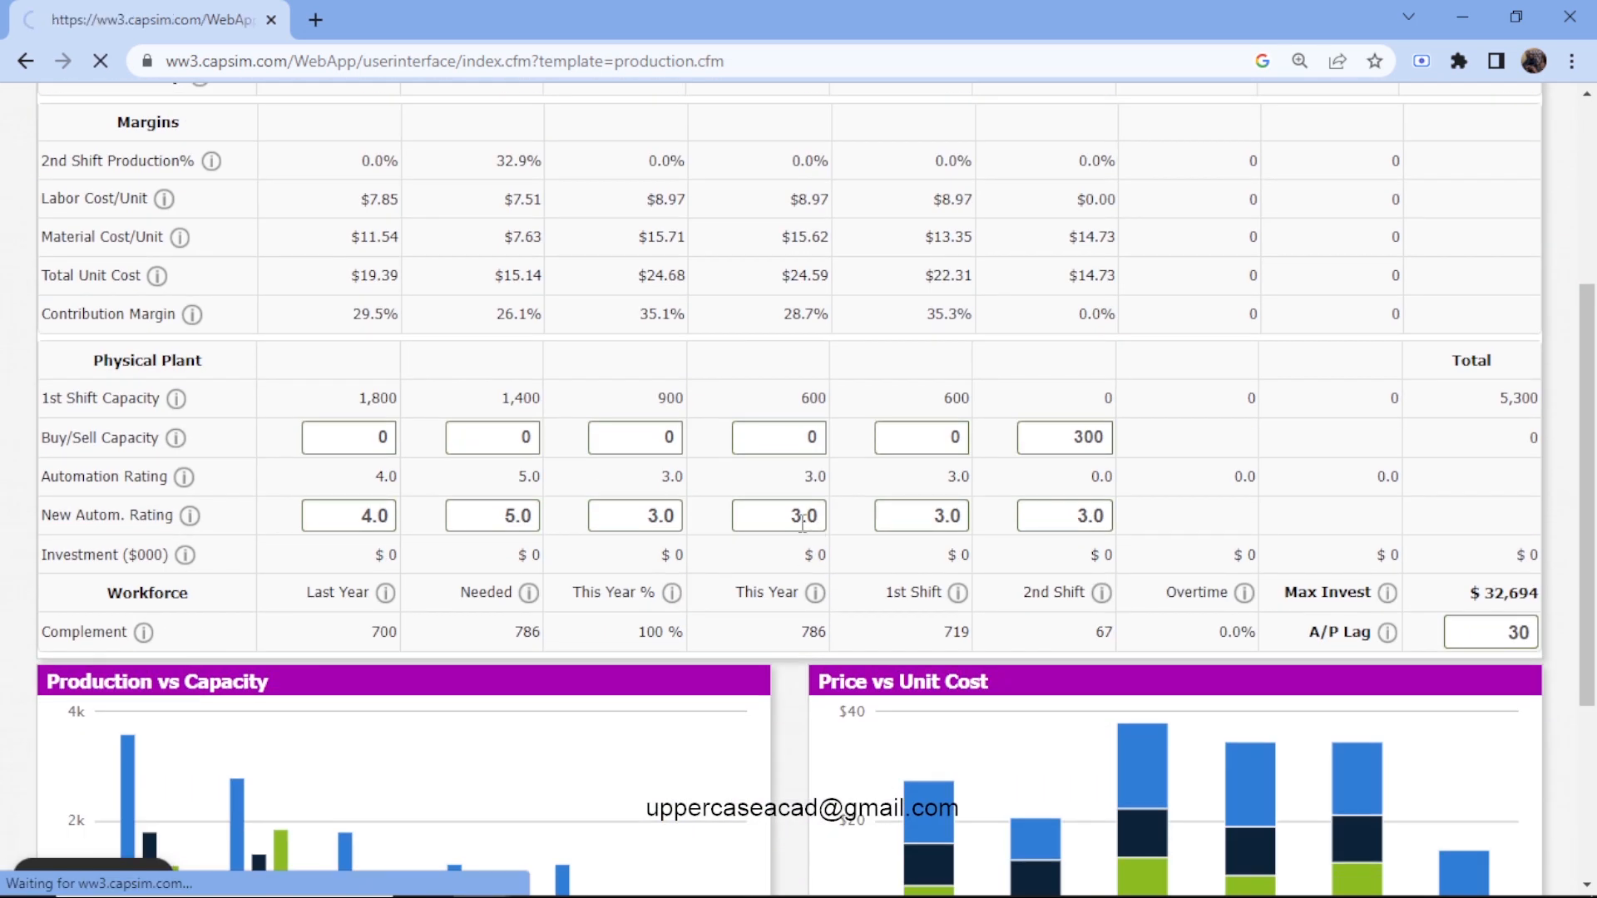
scroll(825, 522, "down", 4)
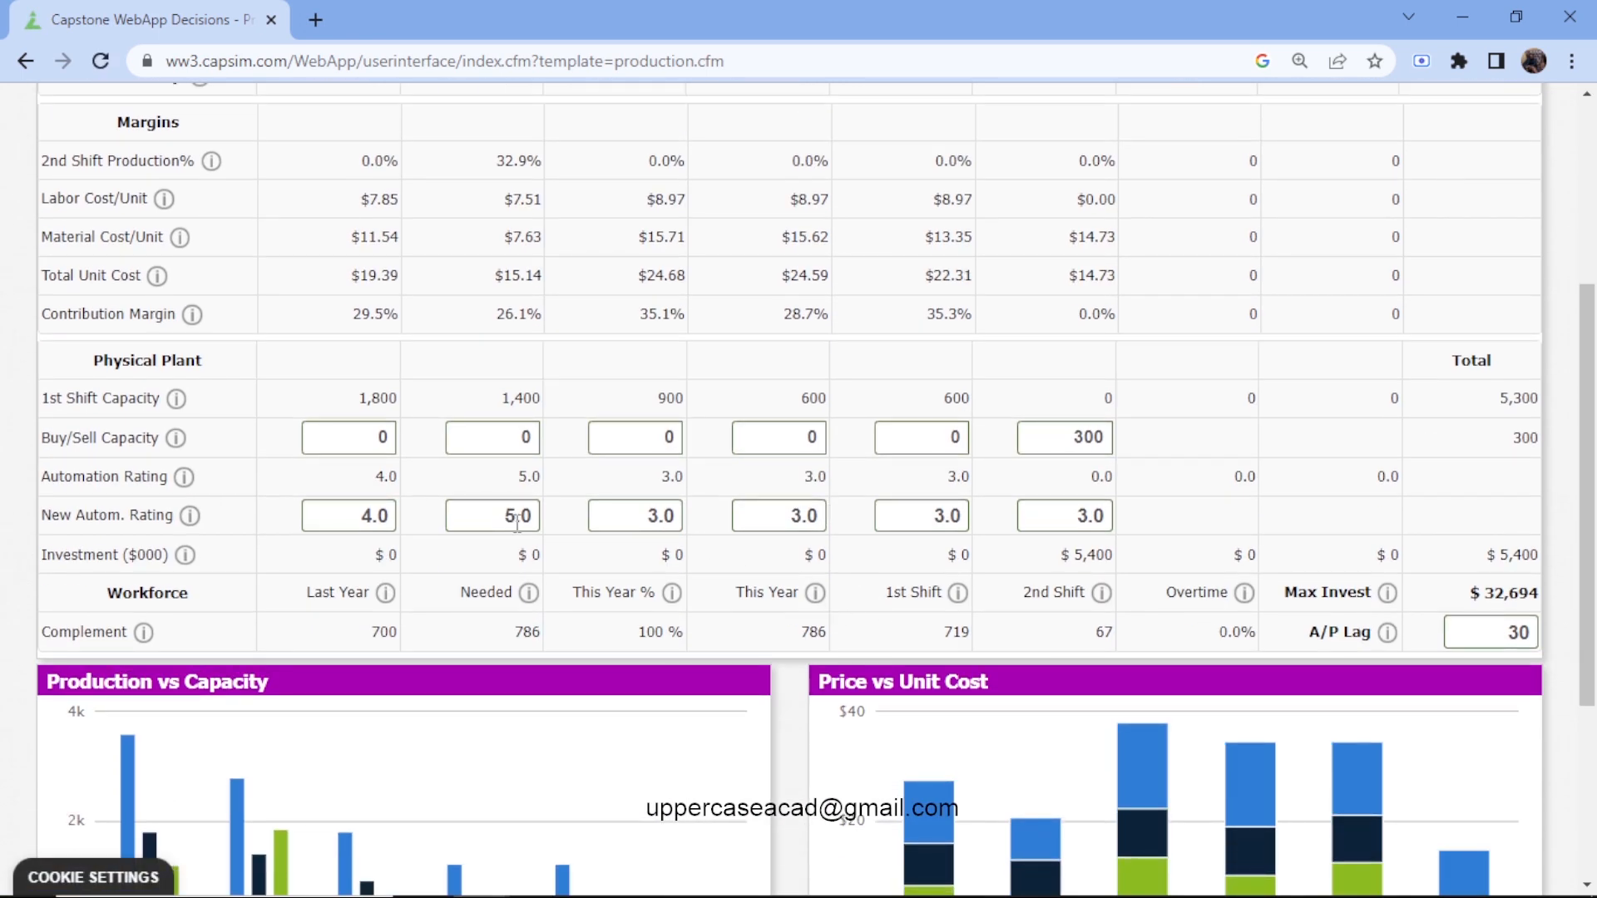
left_click(518, 522)
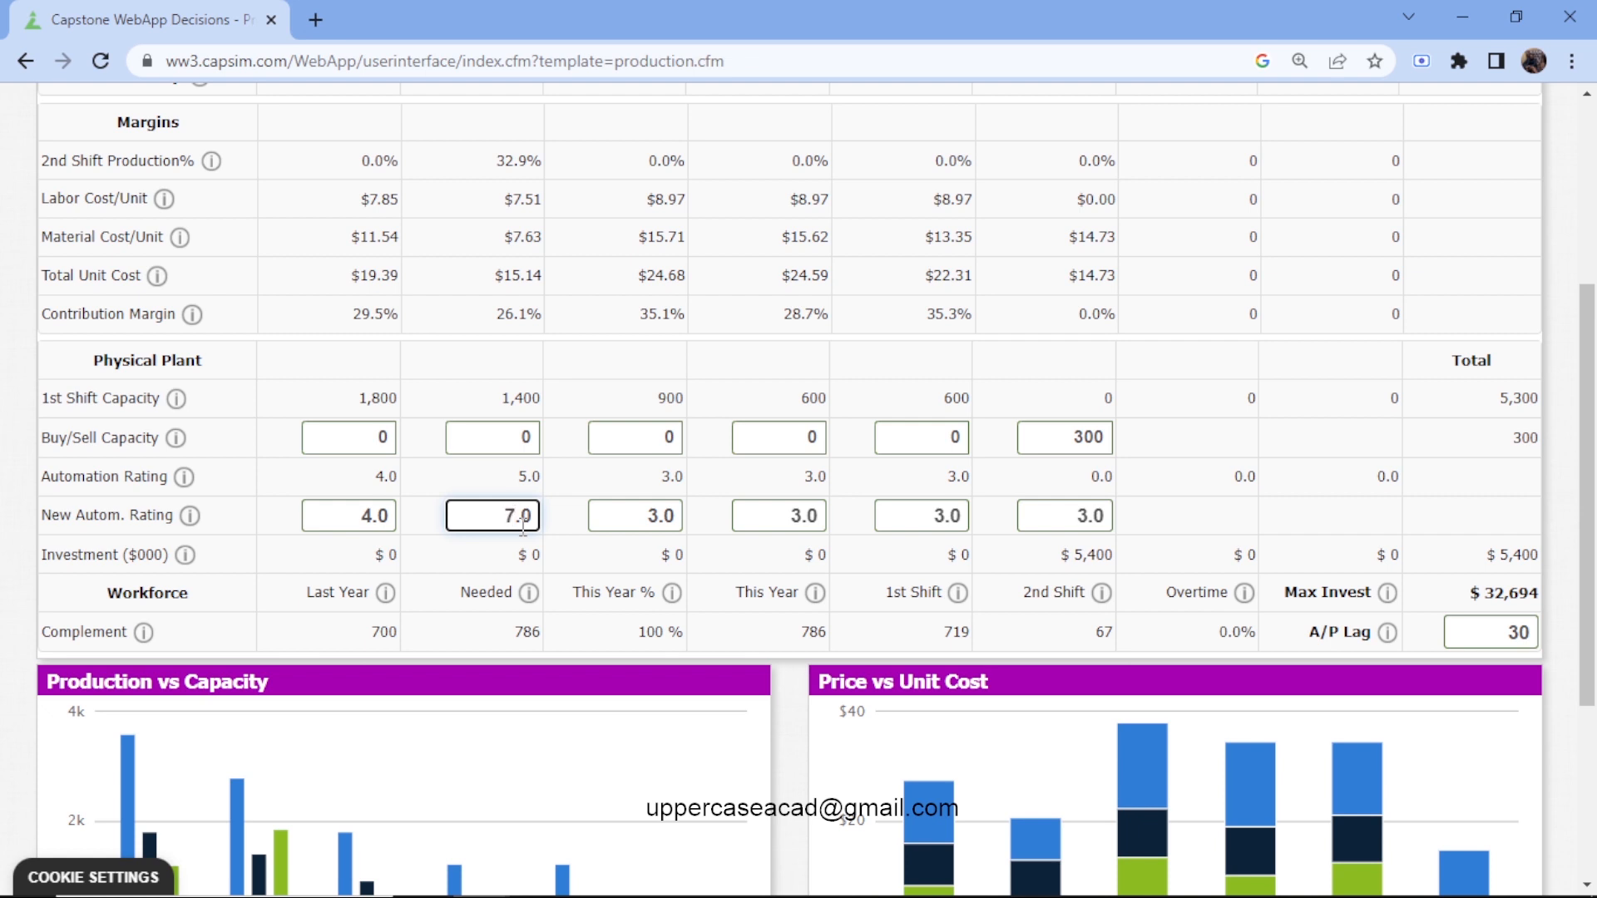
left_click(372, 520)
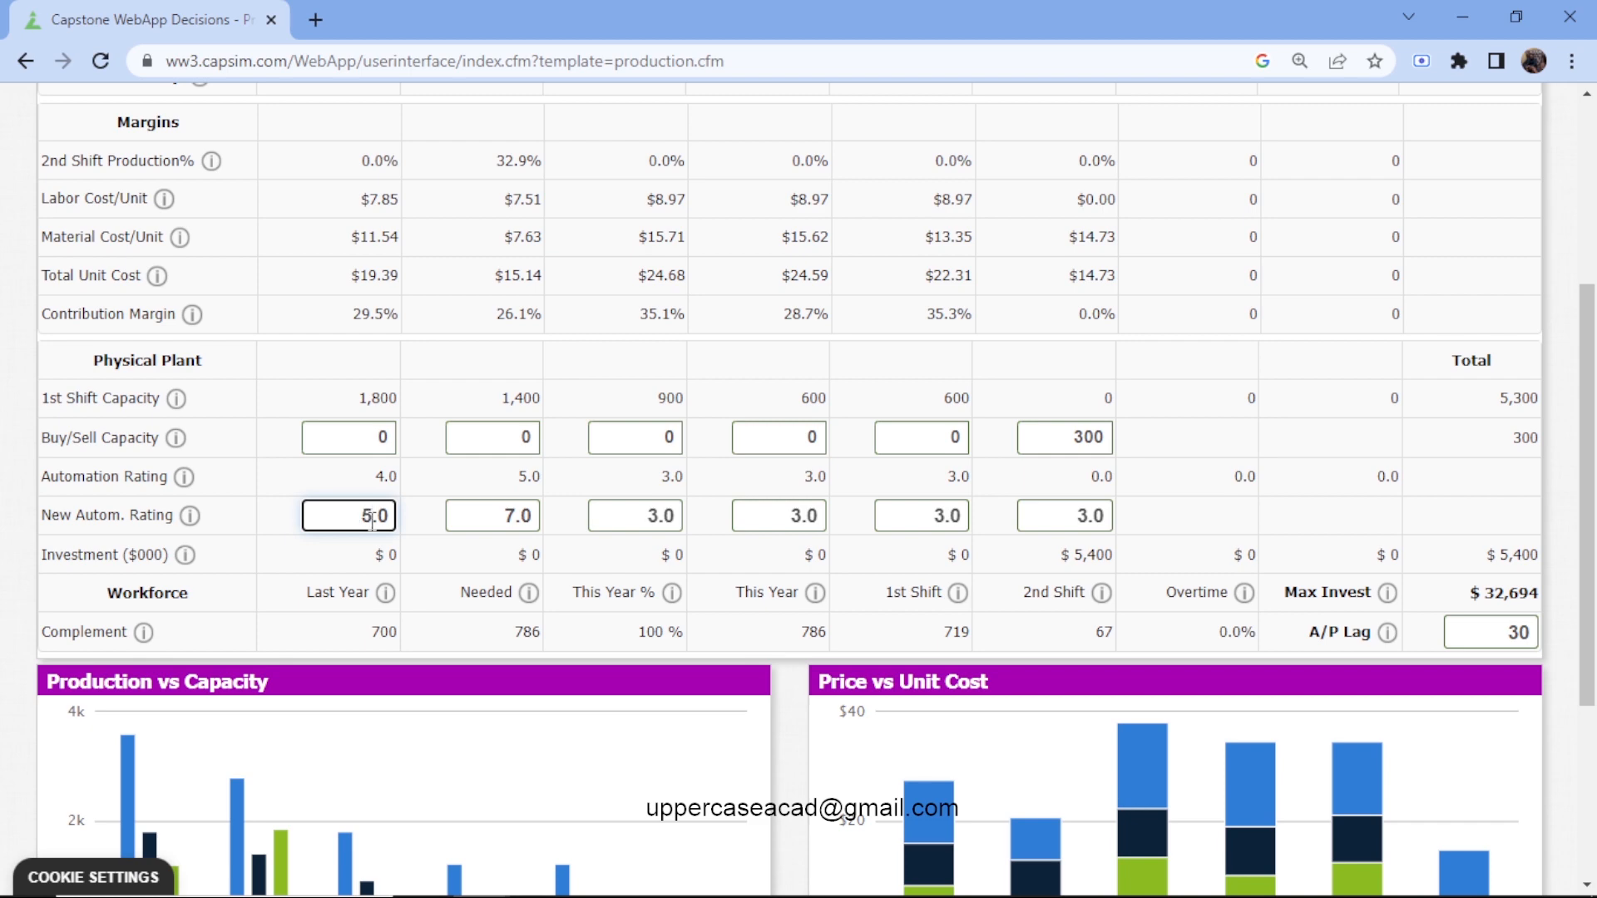
scroll(313, 362, "up", 4)
left_click(149, 173)
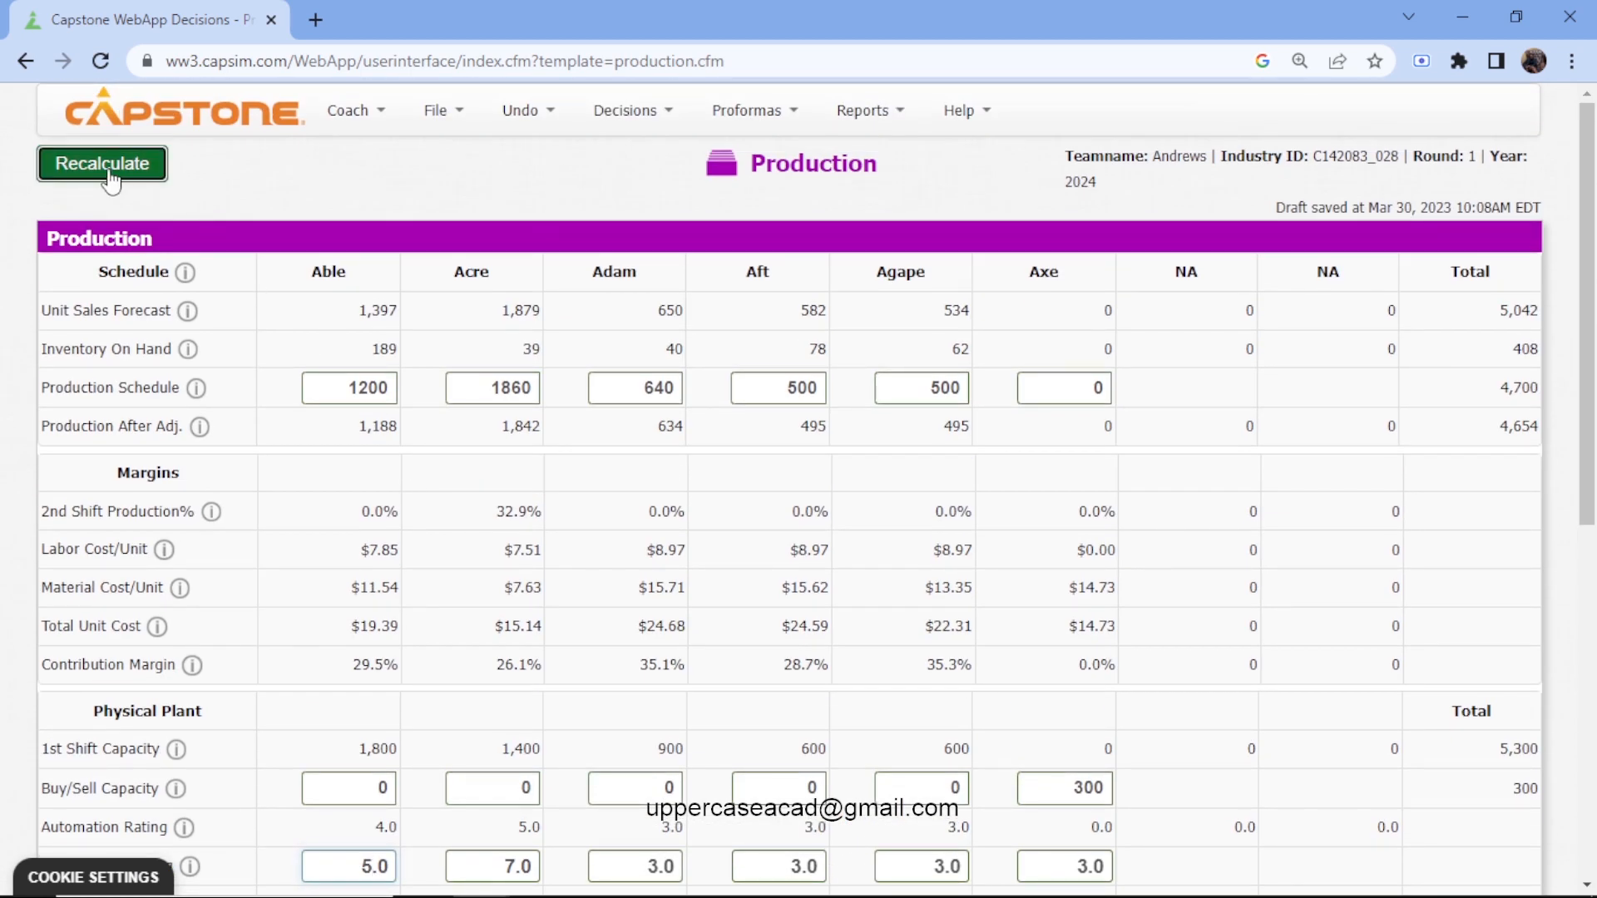
- Set Able's new automation rating to 6.0, recalculate, and review the plant investment against the maximum
scroll(466, 524, "down", 5)
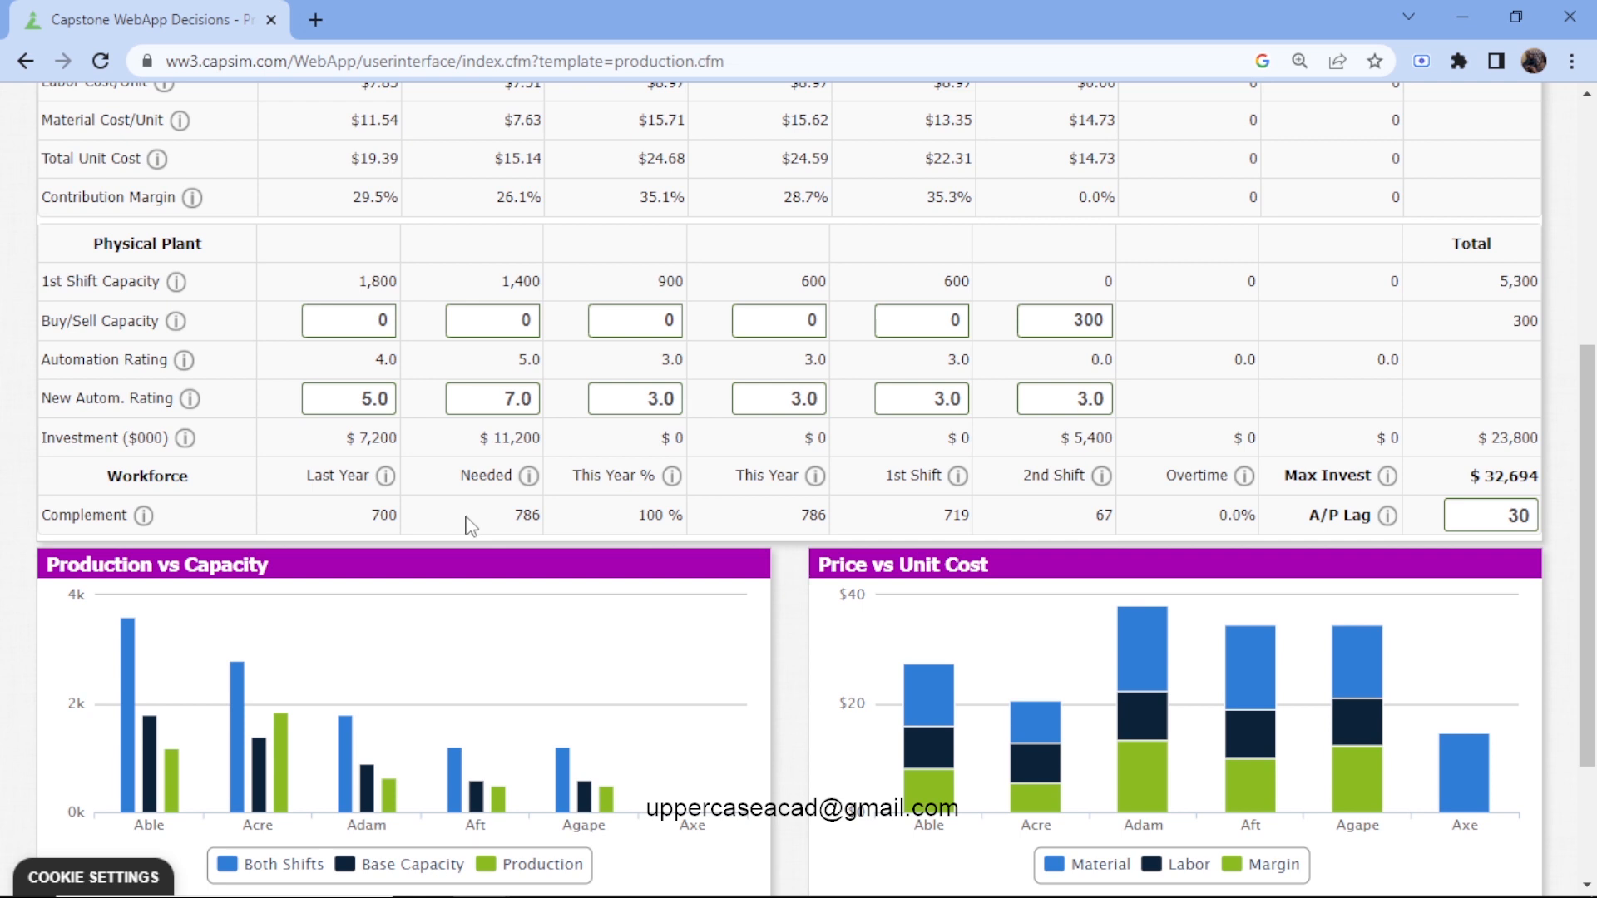
left_click(371, 404)
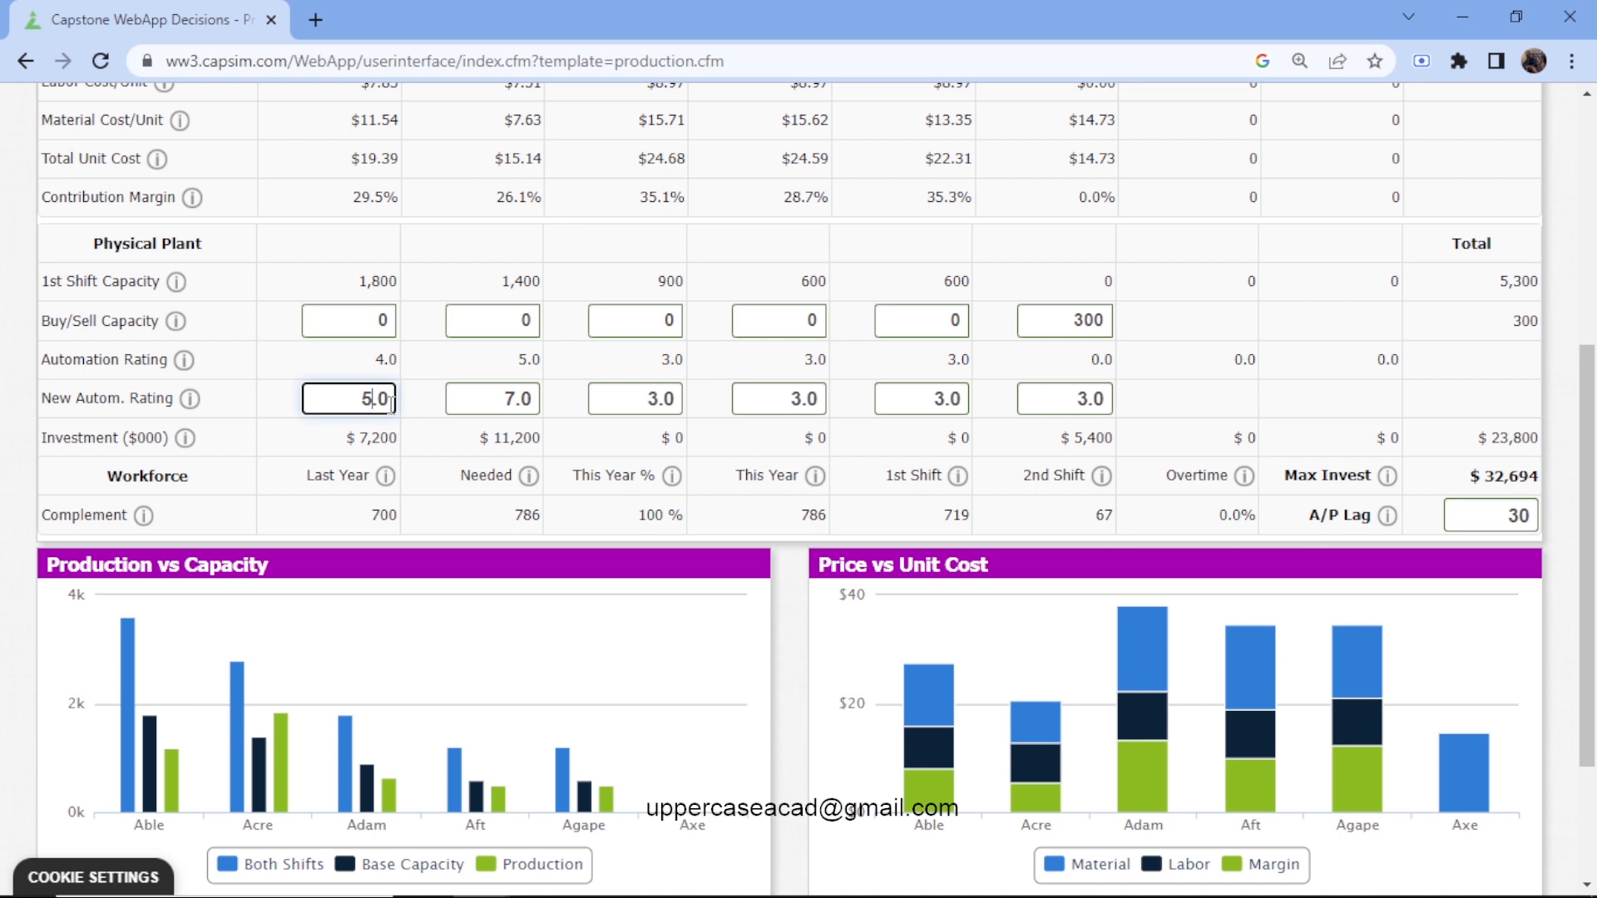
left_click(516, 401)
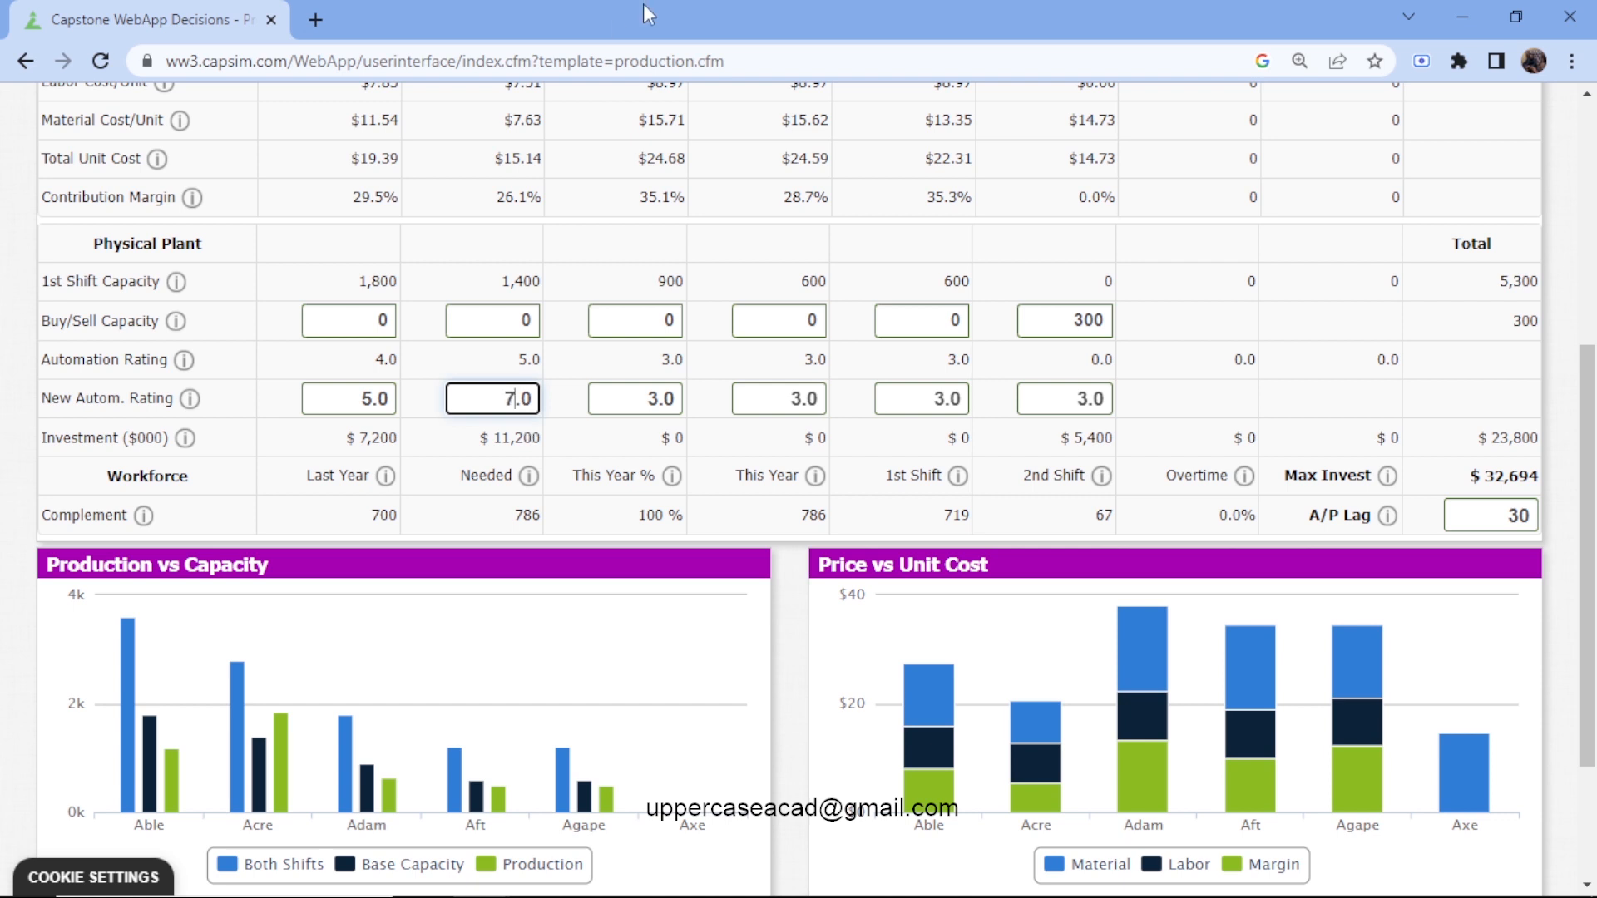
scroll(363, 420, "up", 2)
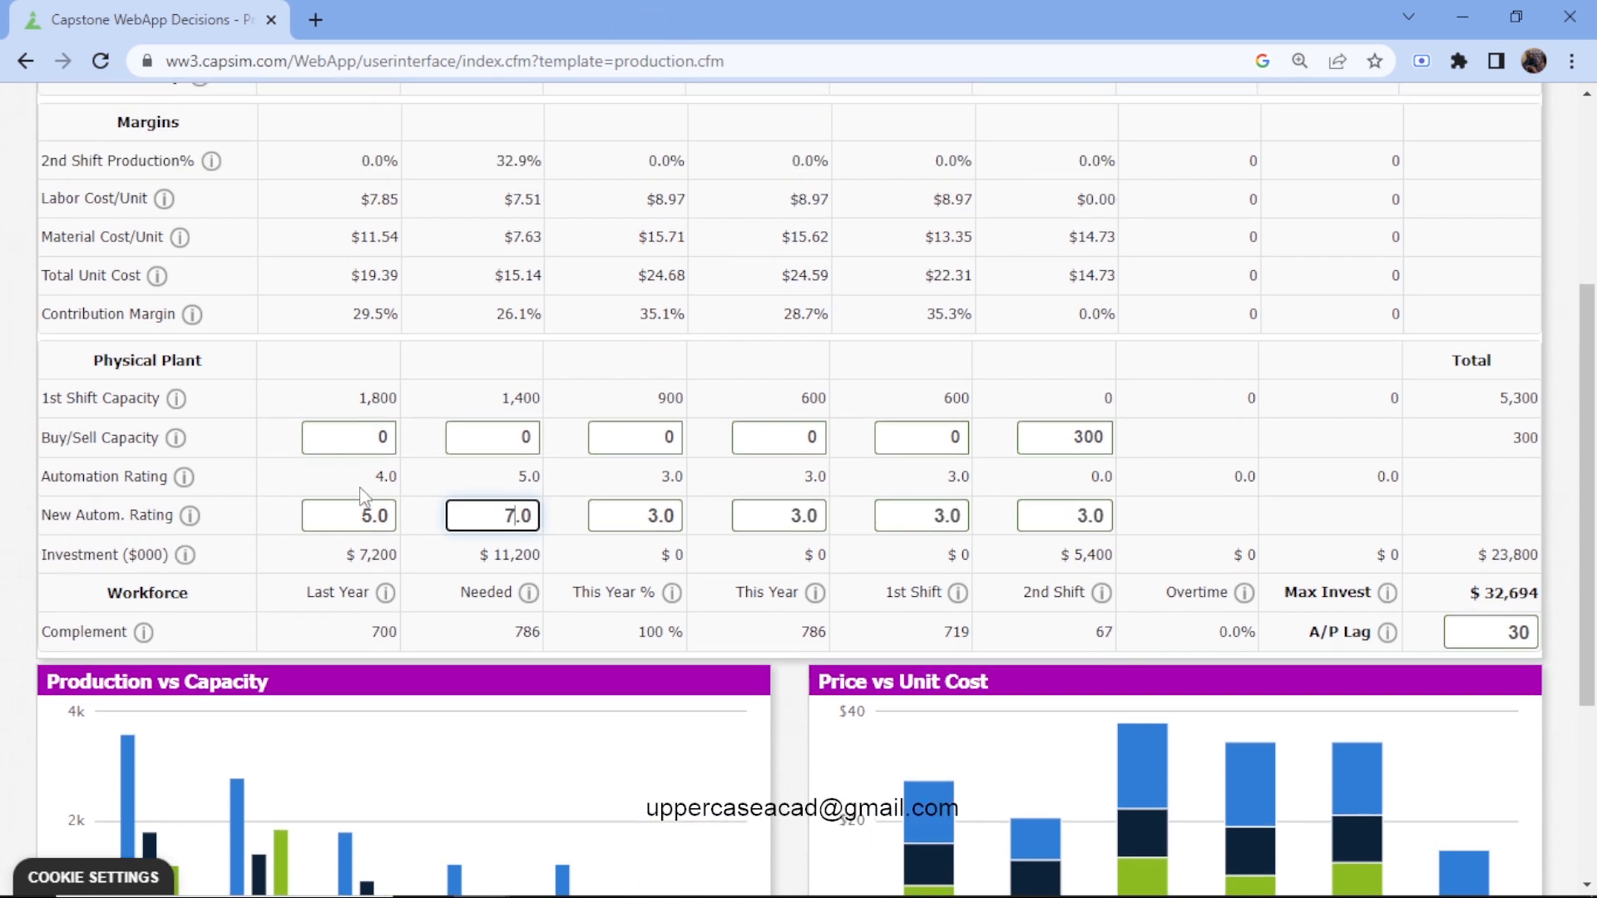
left_click(378, 517)
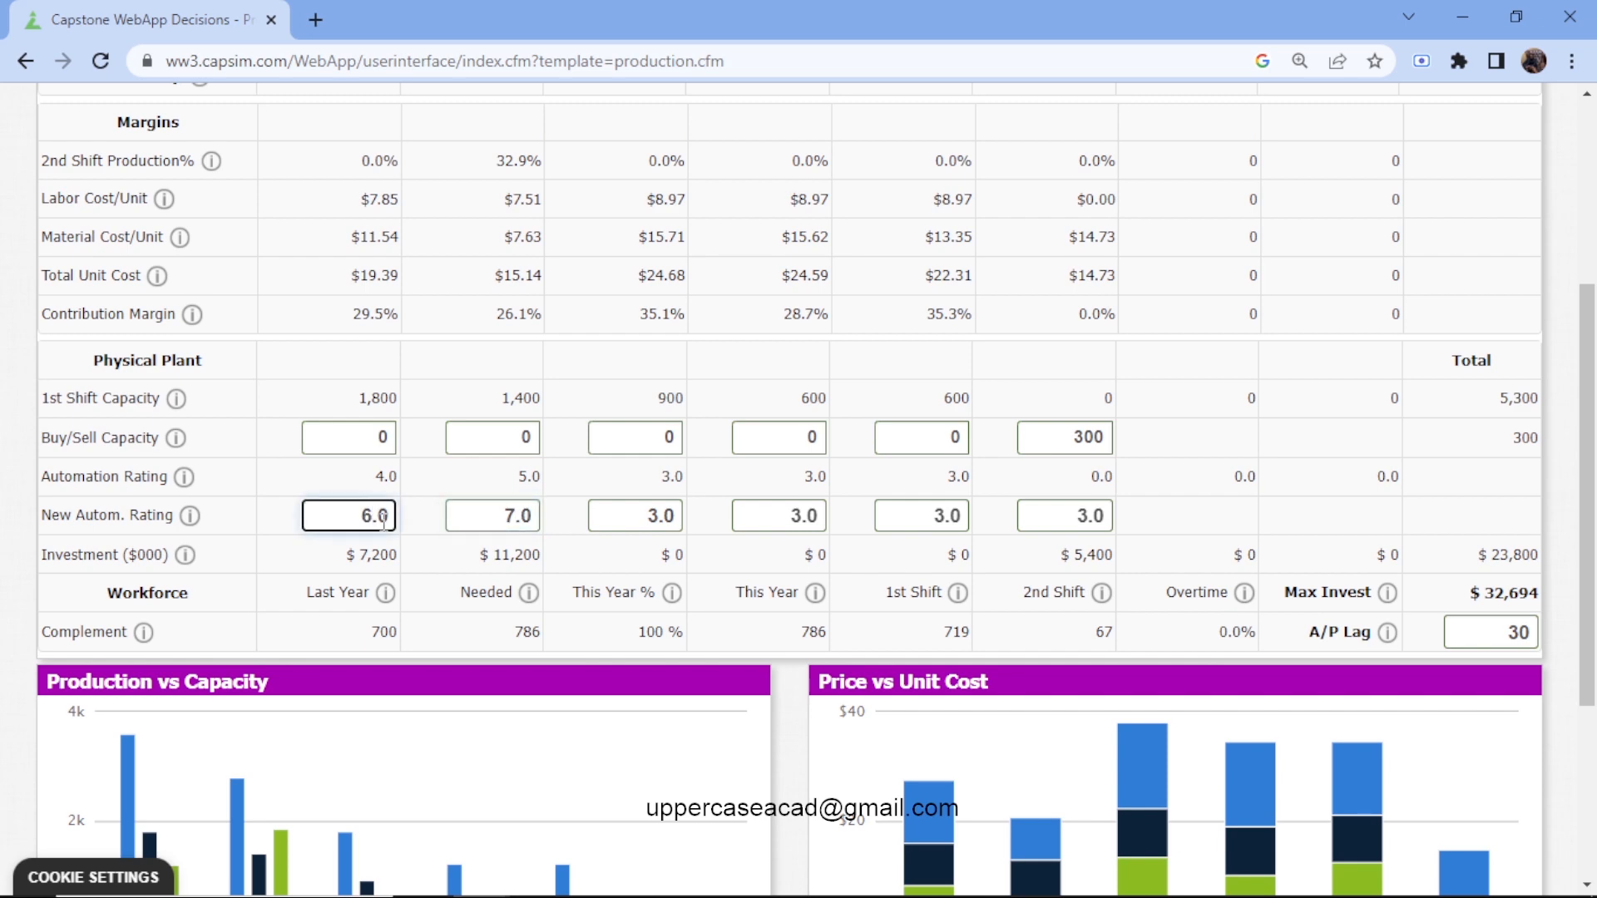
scroll(382, 520, "up", 4)
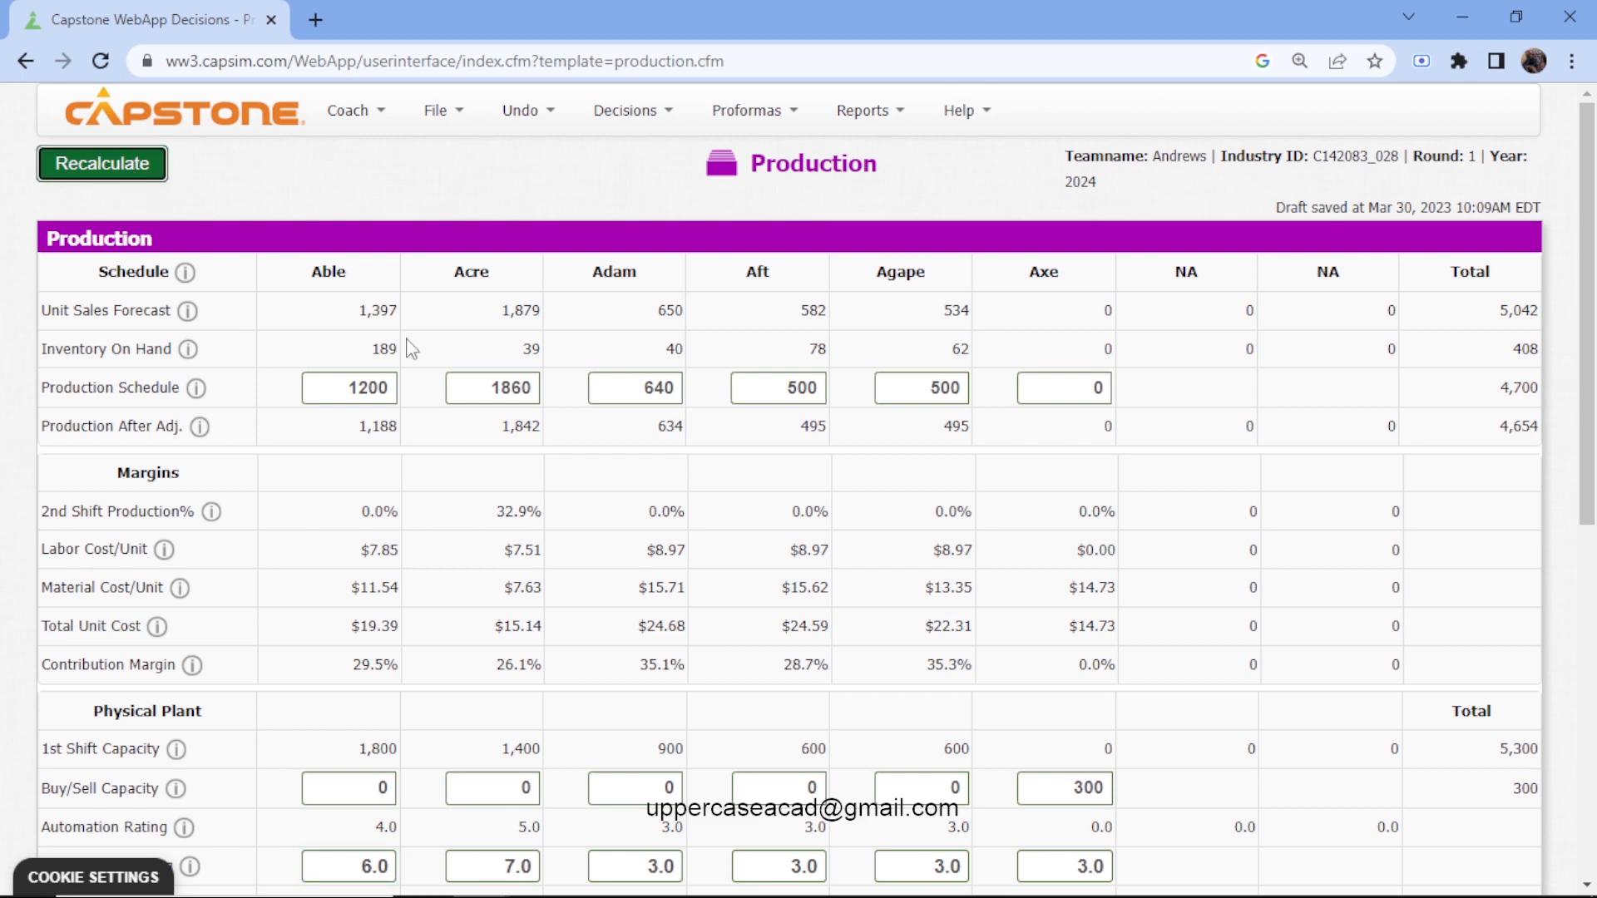
scroll(738, 497, "down", 6)
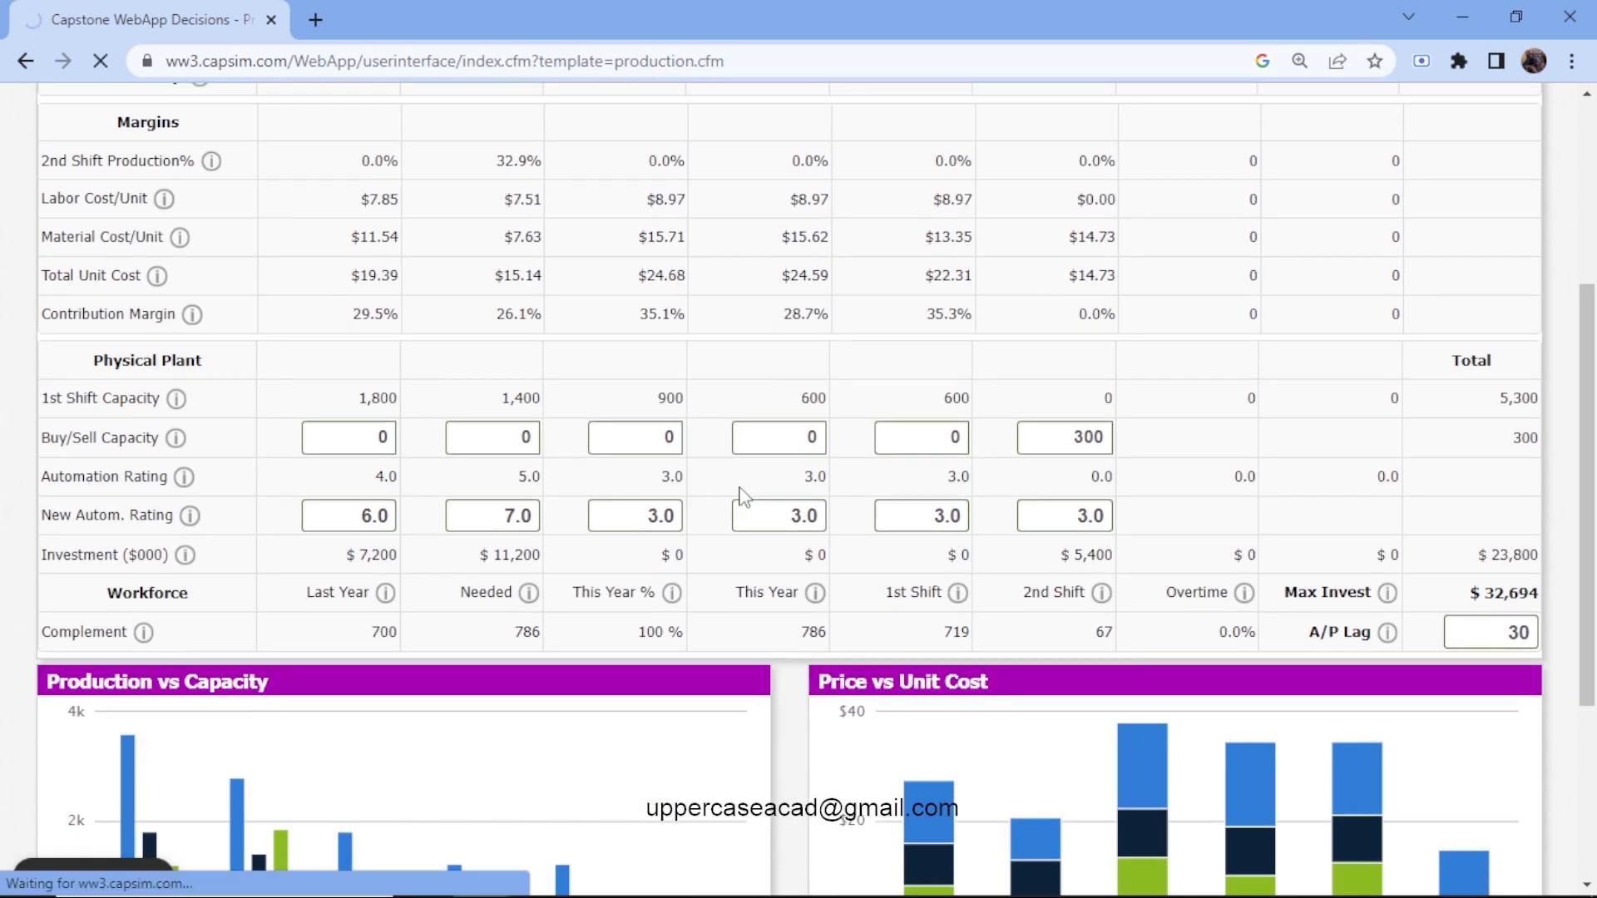
scroll(929, 545, "down", 3)
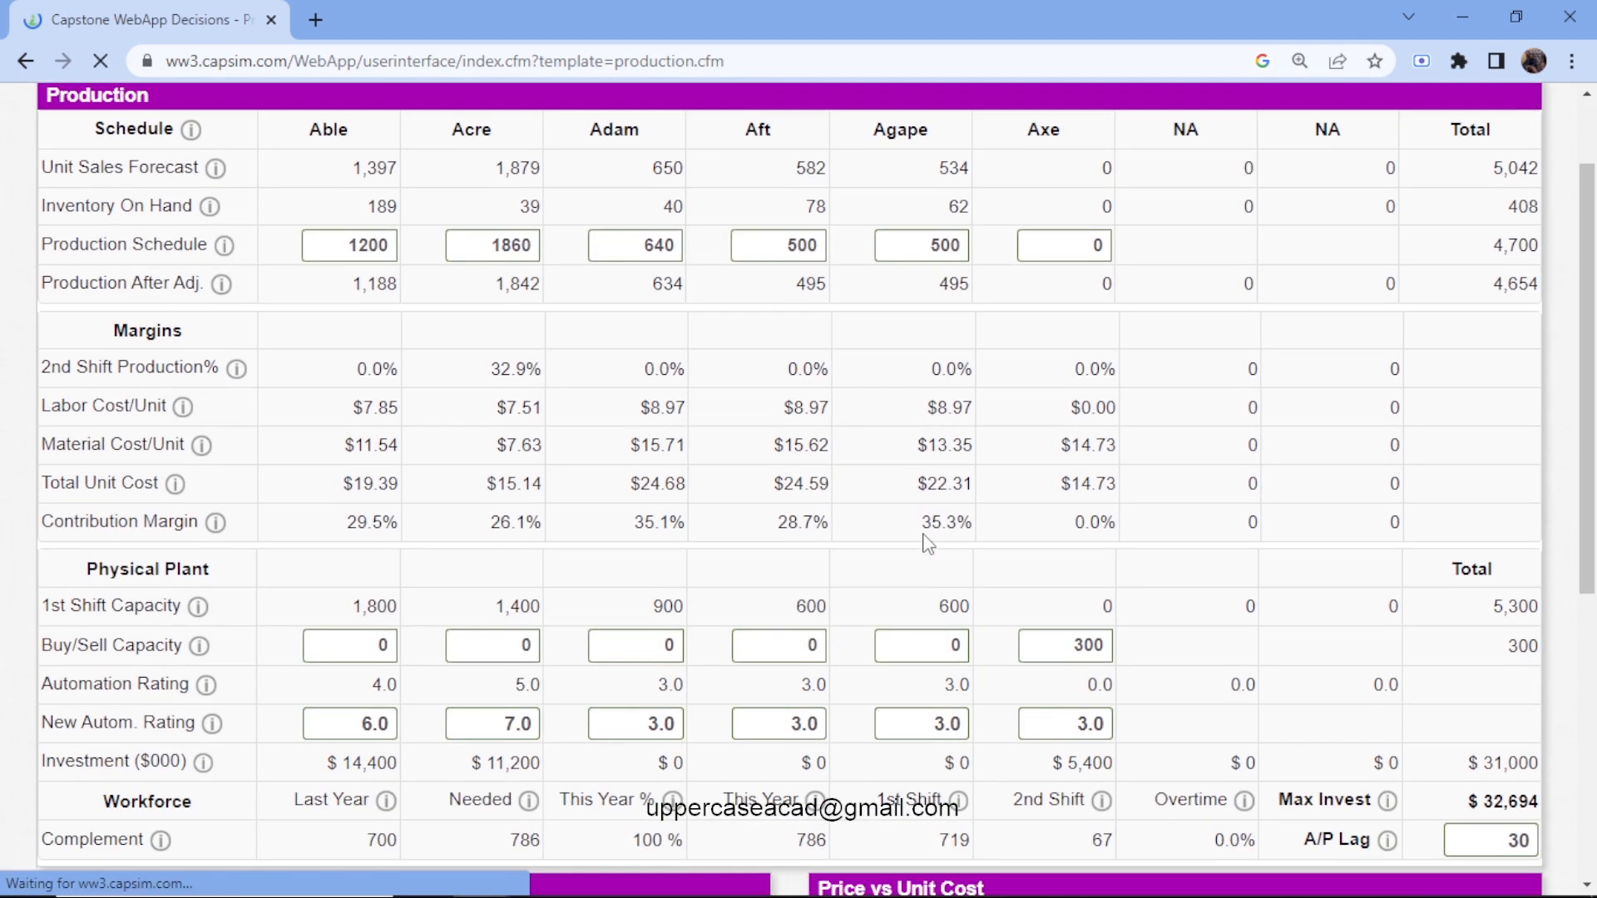
scroll(930, 544, "down", 5)
scroll(929, 545, "up", 4)
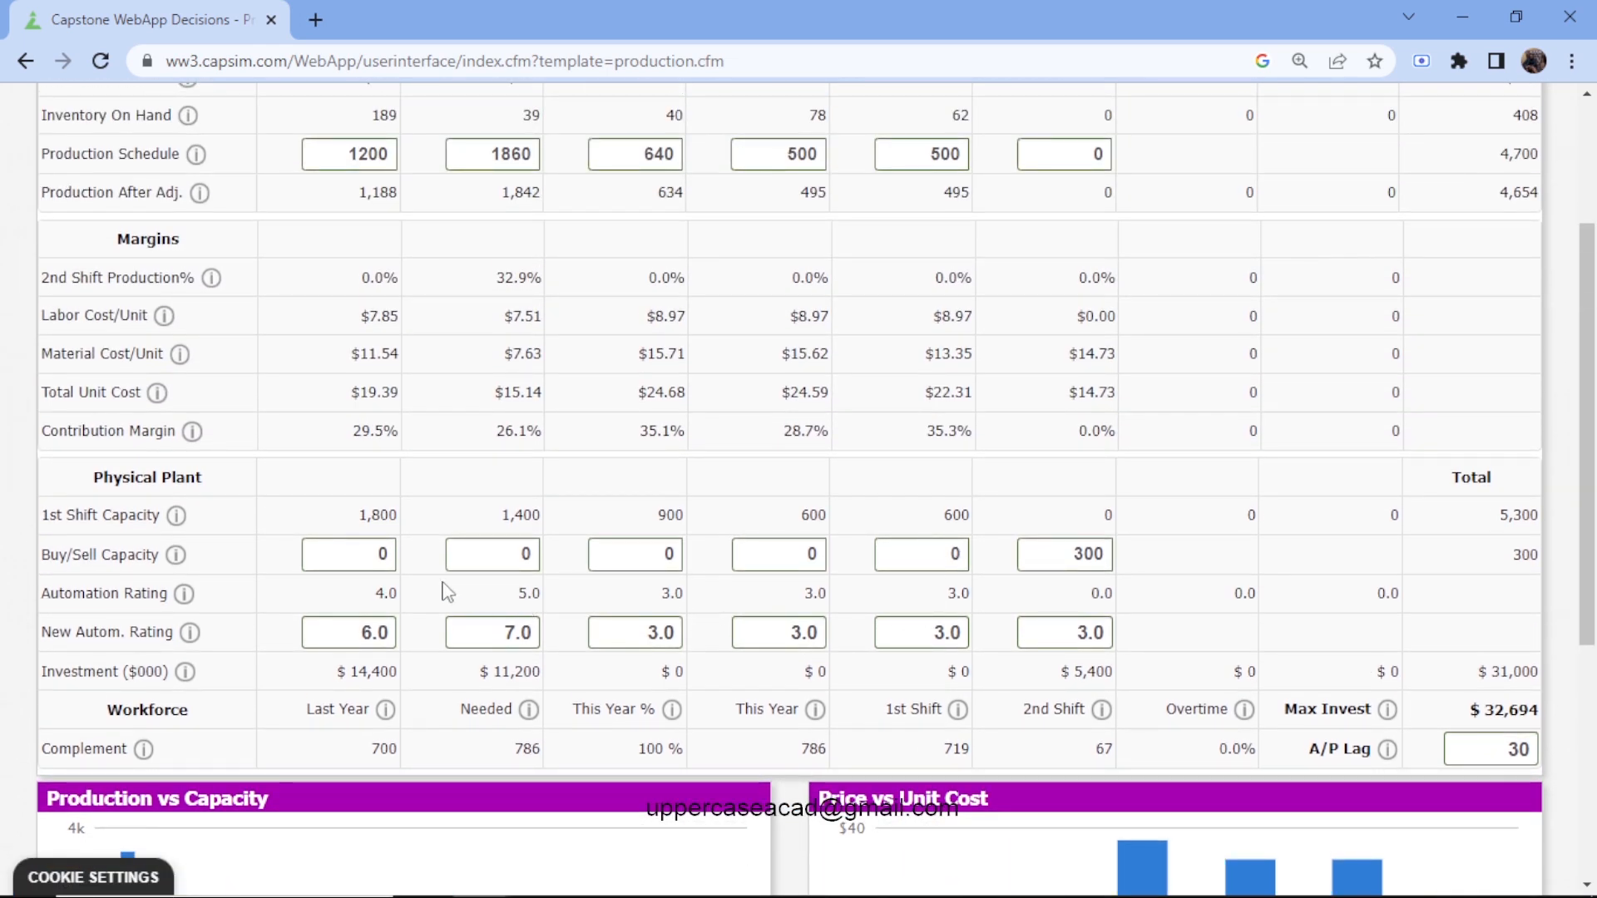
scroll(446, 593, "up", 3)
left_click(668, 113)
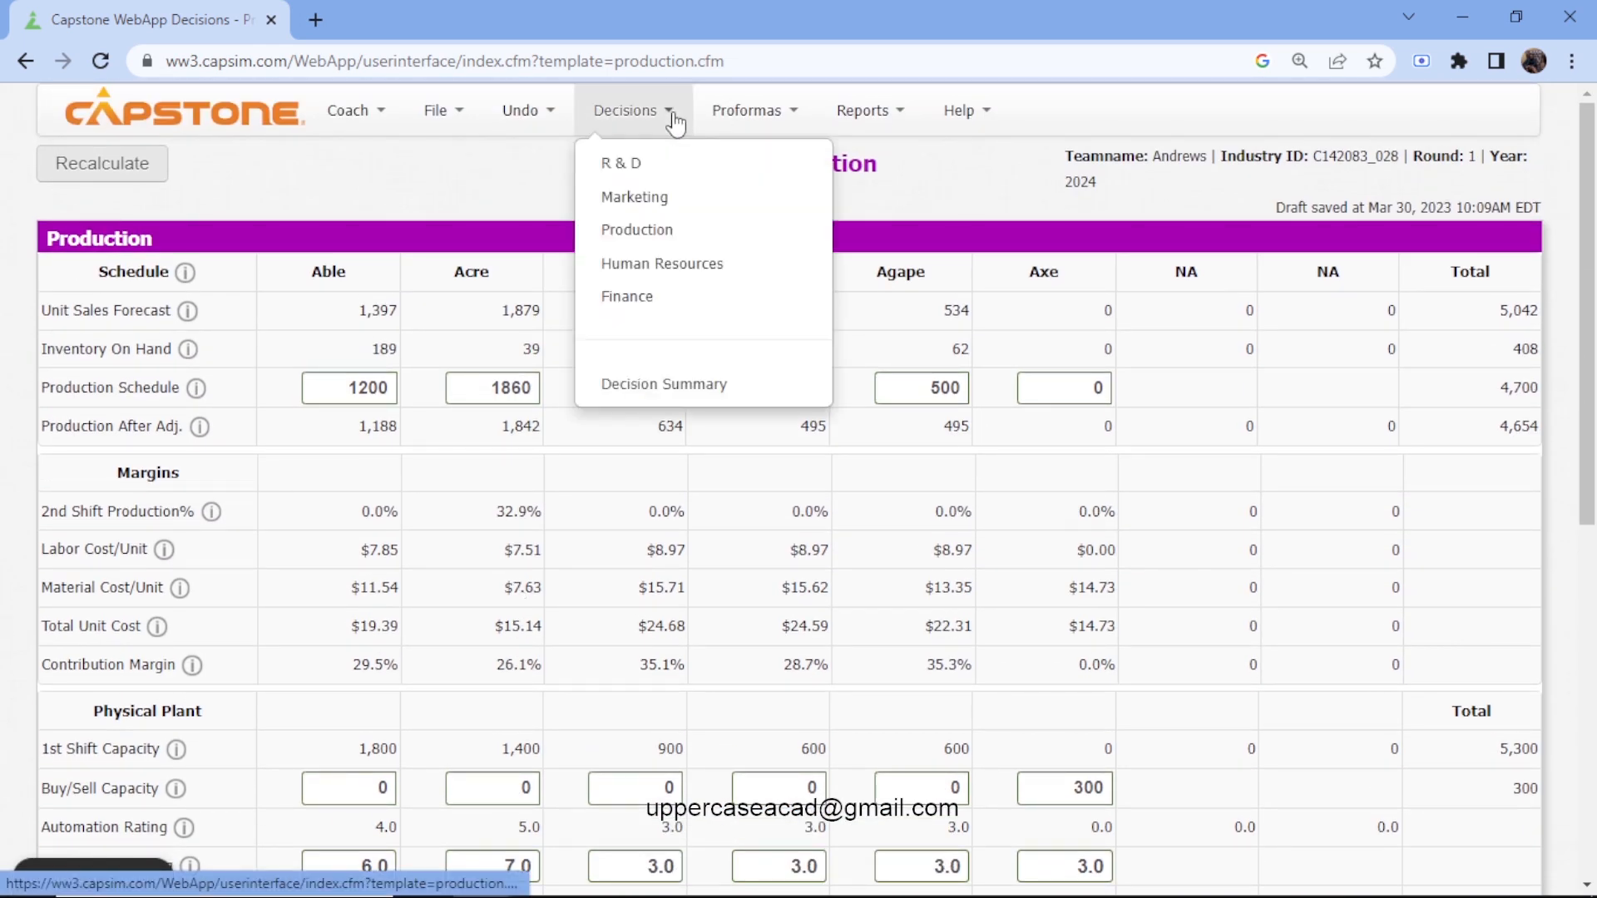
left_click(512, 221)
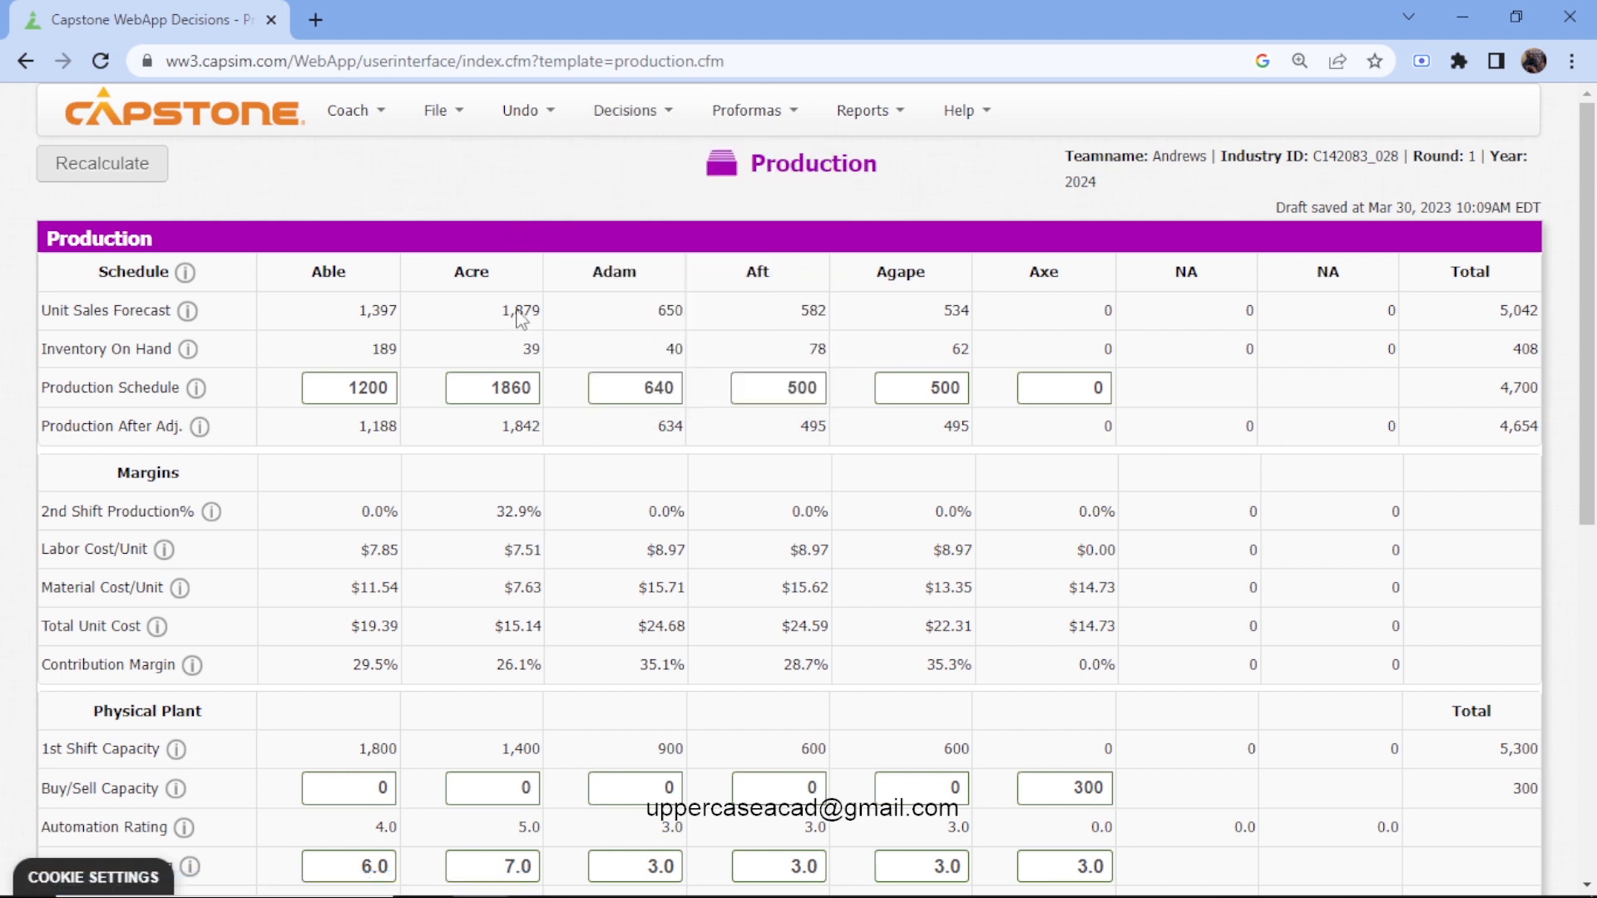
- Sell 300 of Able's capacity by setting its Buy/Sell Capacity to -300, and recalculate the Production decisions
scroll(521, 333, "down", 1)
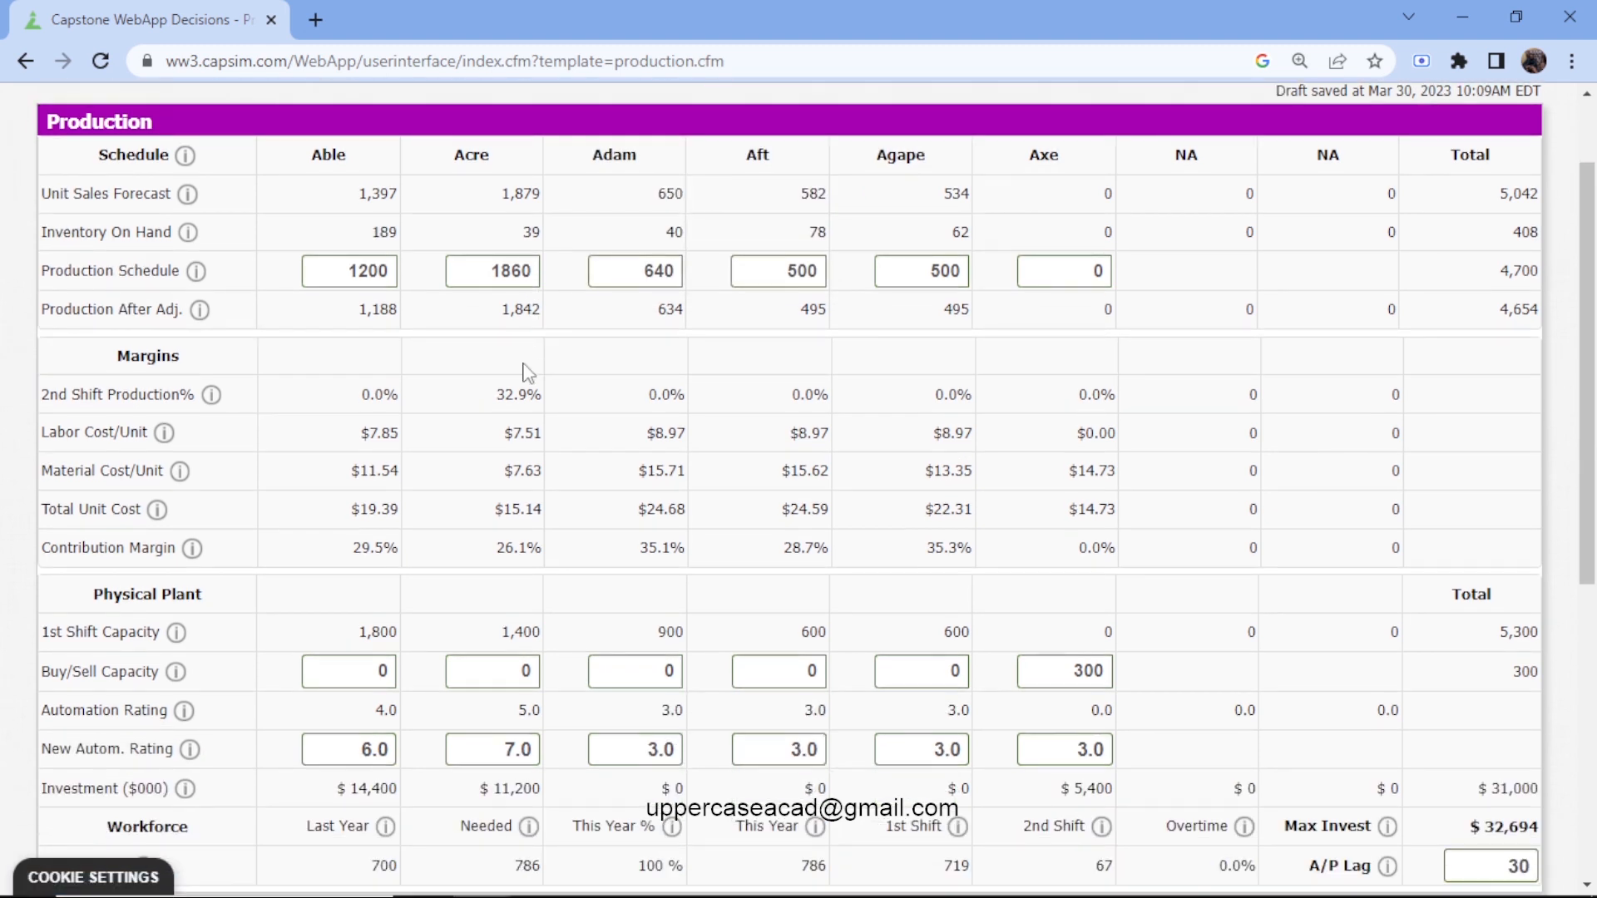
left_click(378, 673)
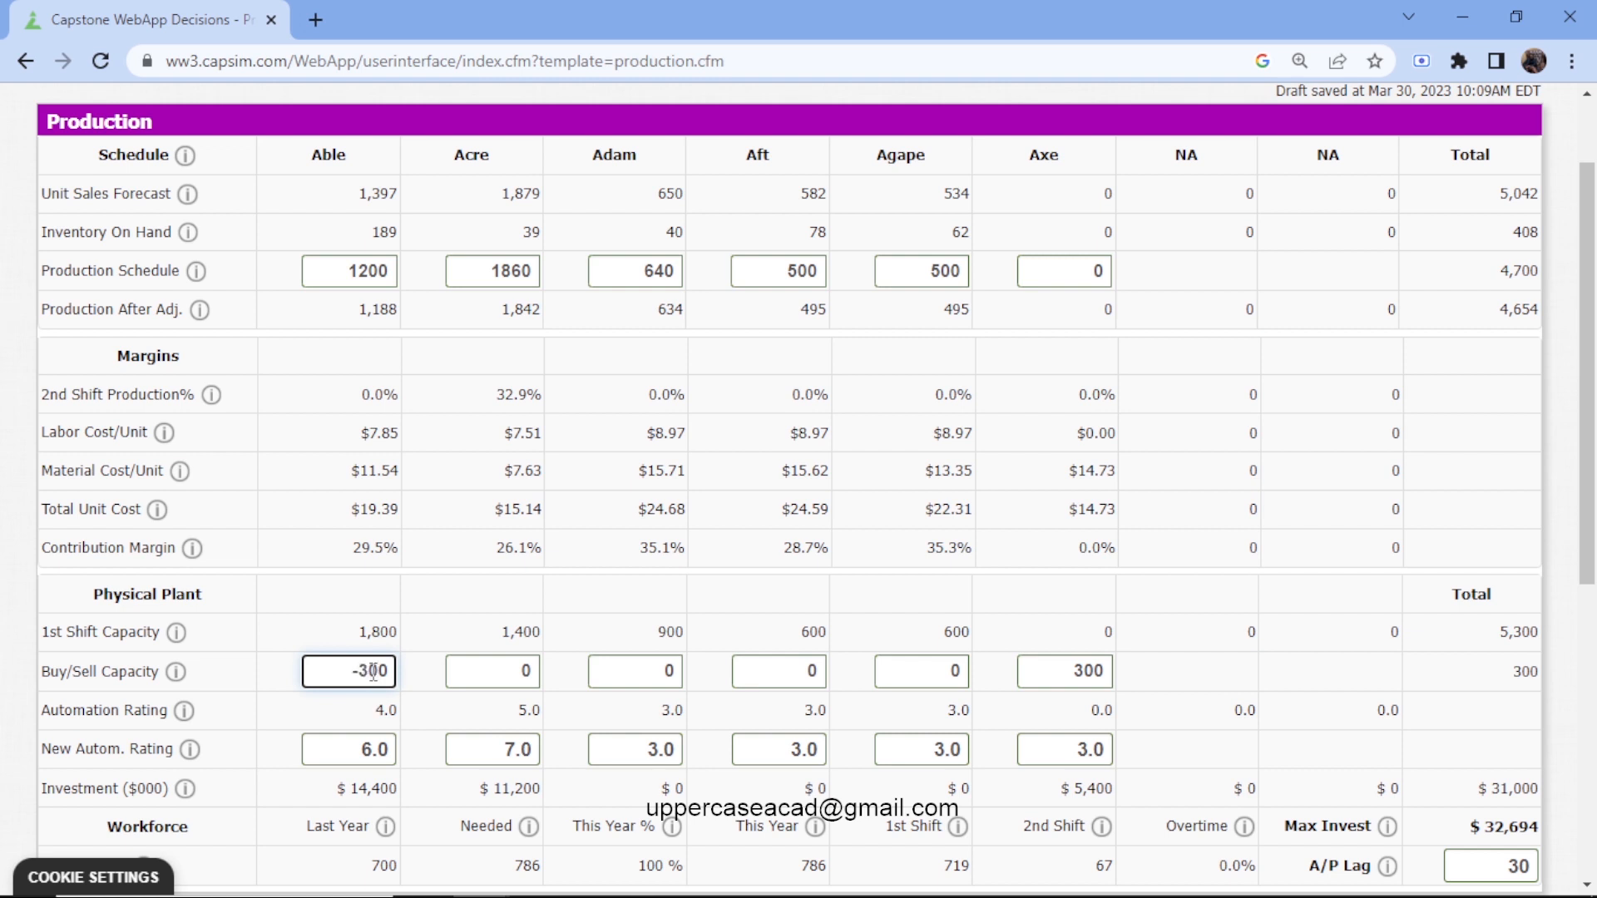
left_click(642, 673)
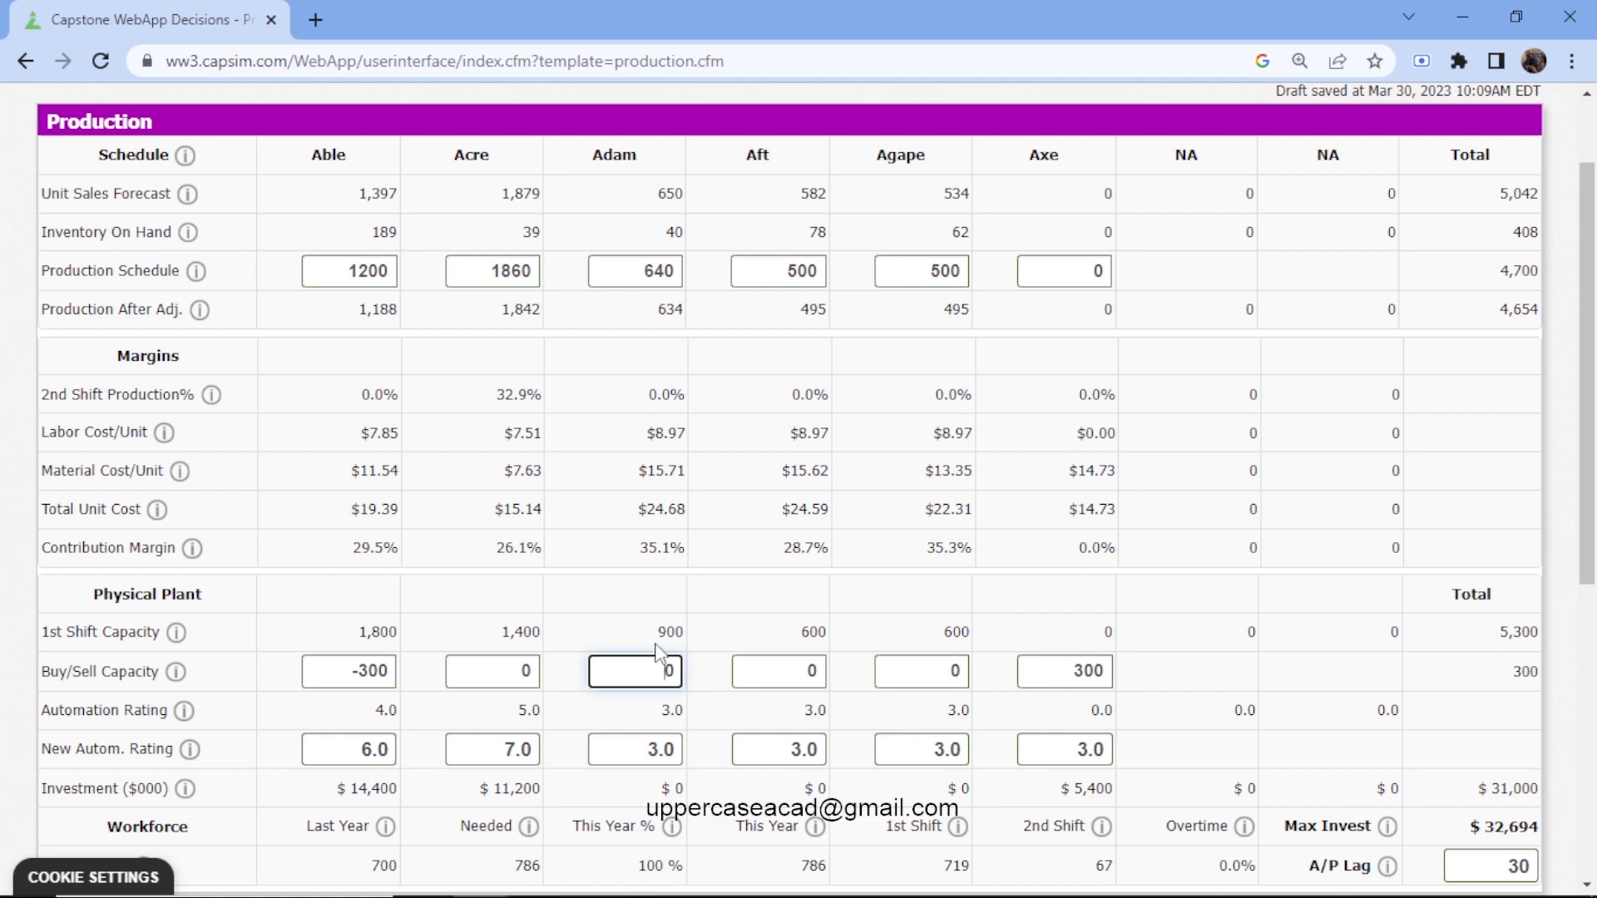
scroll(678, 707, "up", 2)
scroll(678, 707, "down", 2)
scroll(346, 457, "up", 2)
left_click(161, 171)
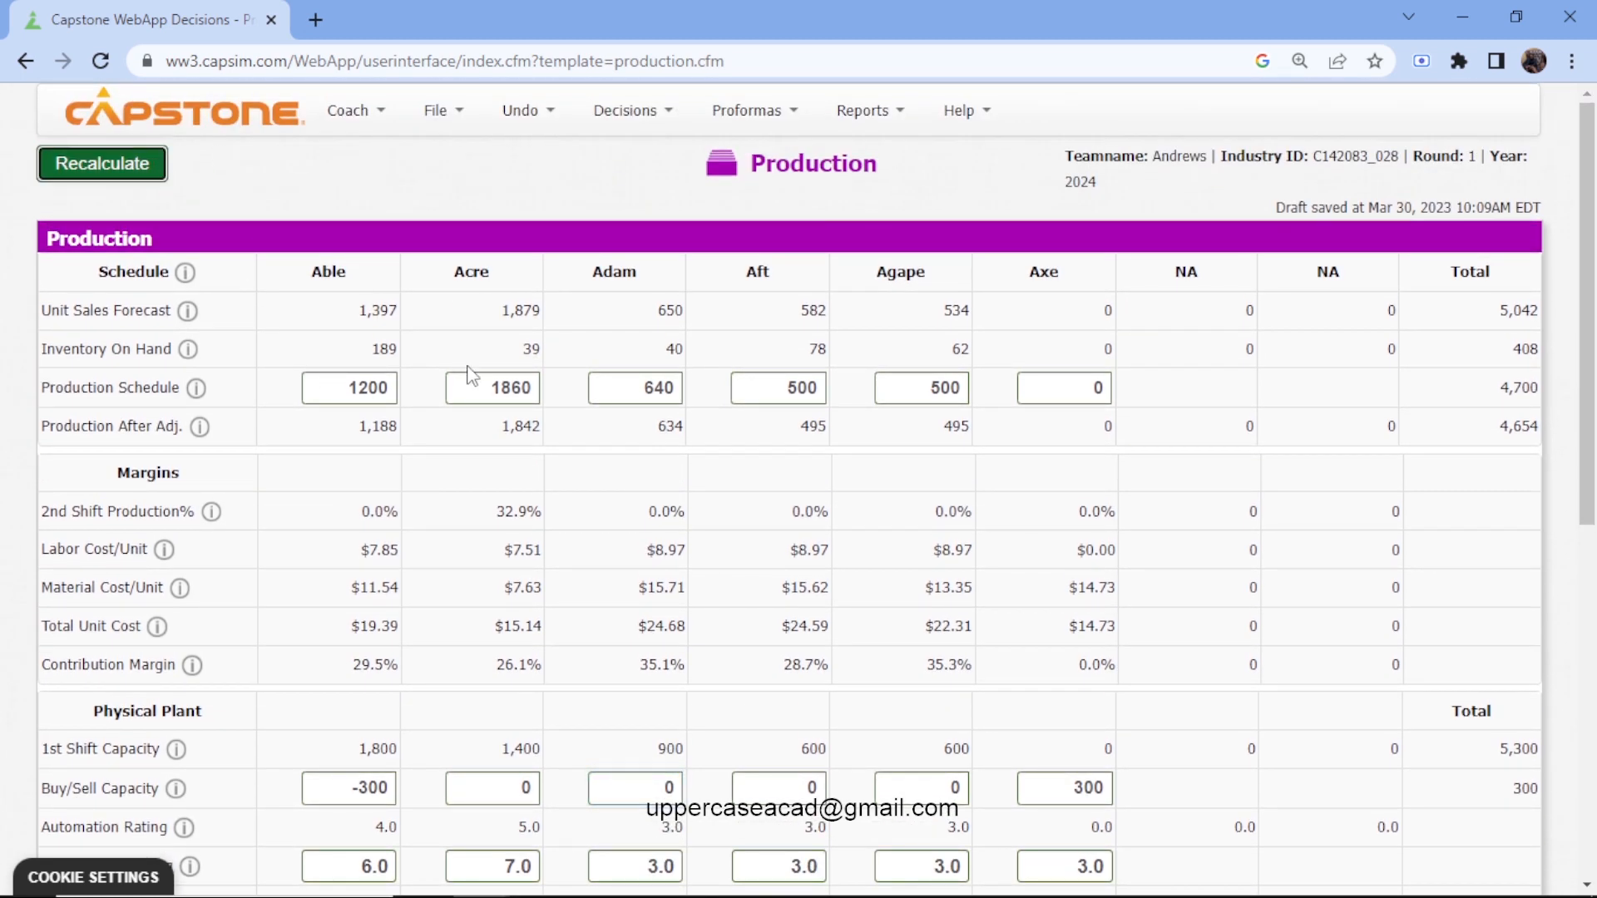
scroll(678, 632, "down", 2)
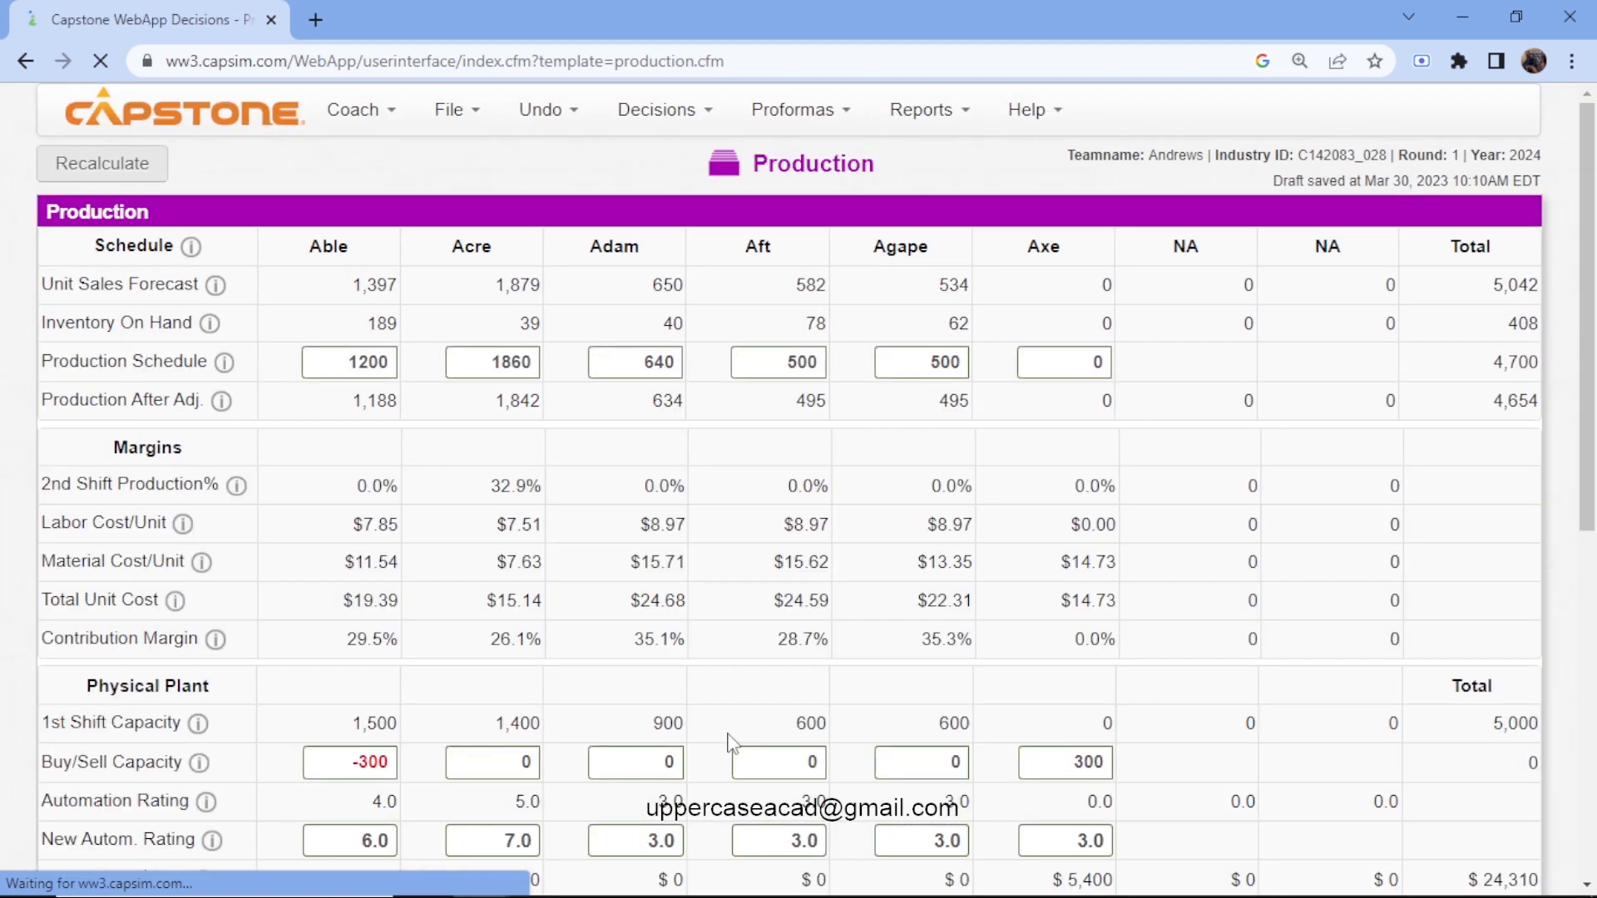
scroll(731, 741, "down", 4)
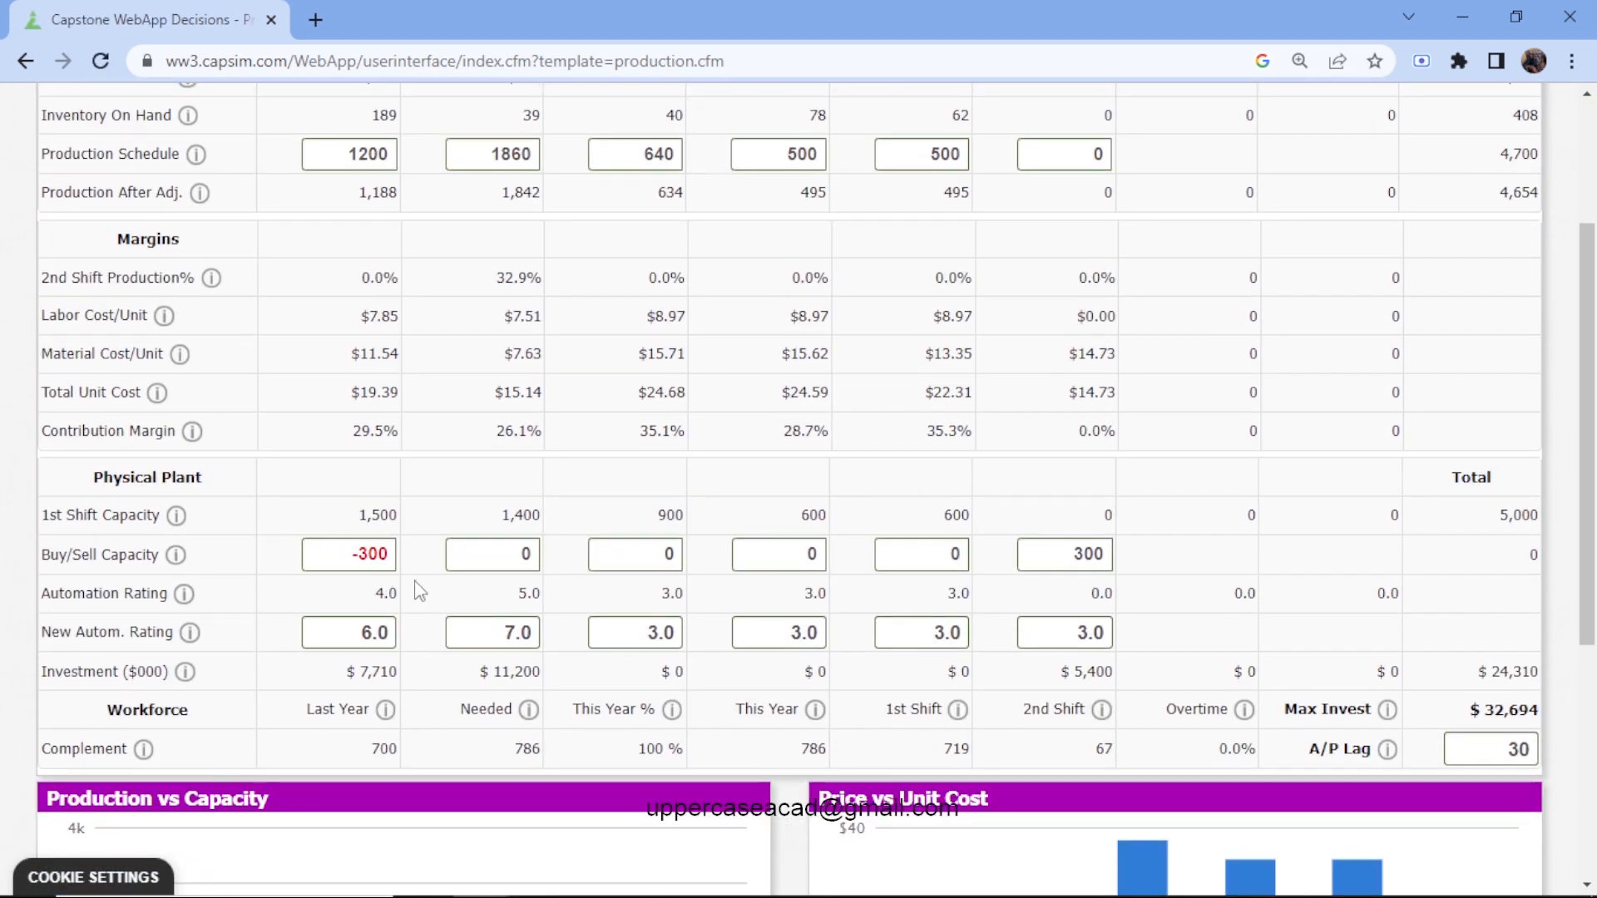
- Set Aft's new automation rating to 4.0, recalculate, and check the plant investment
left_click(803, 644)
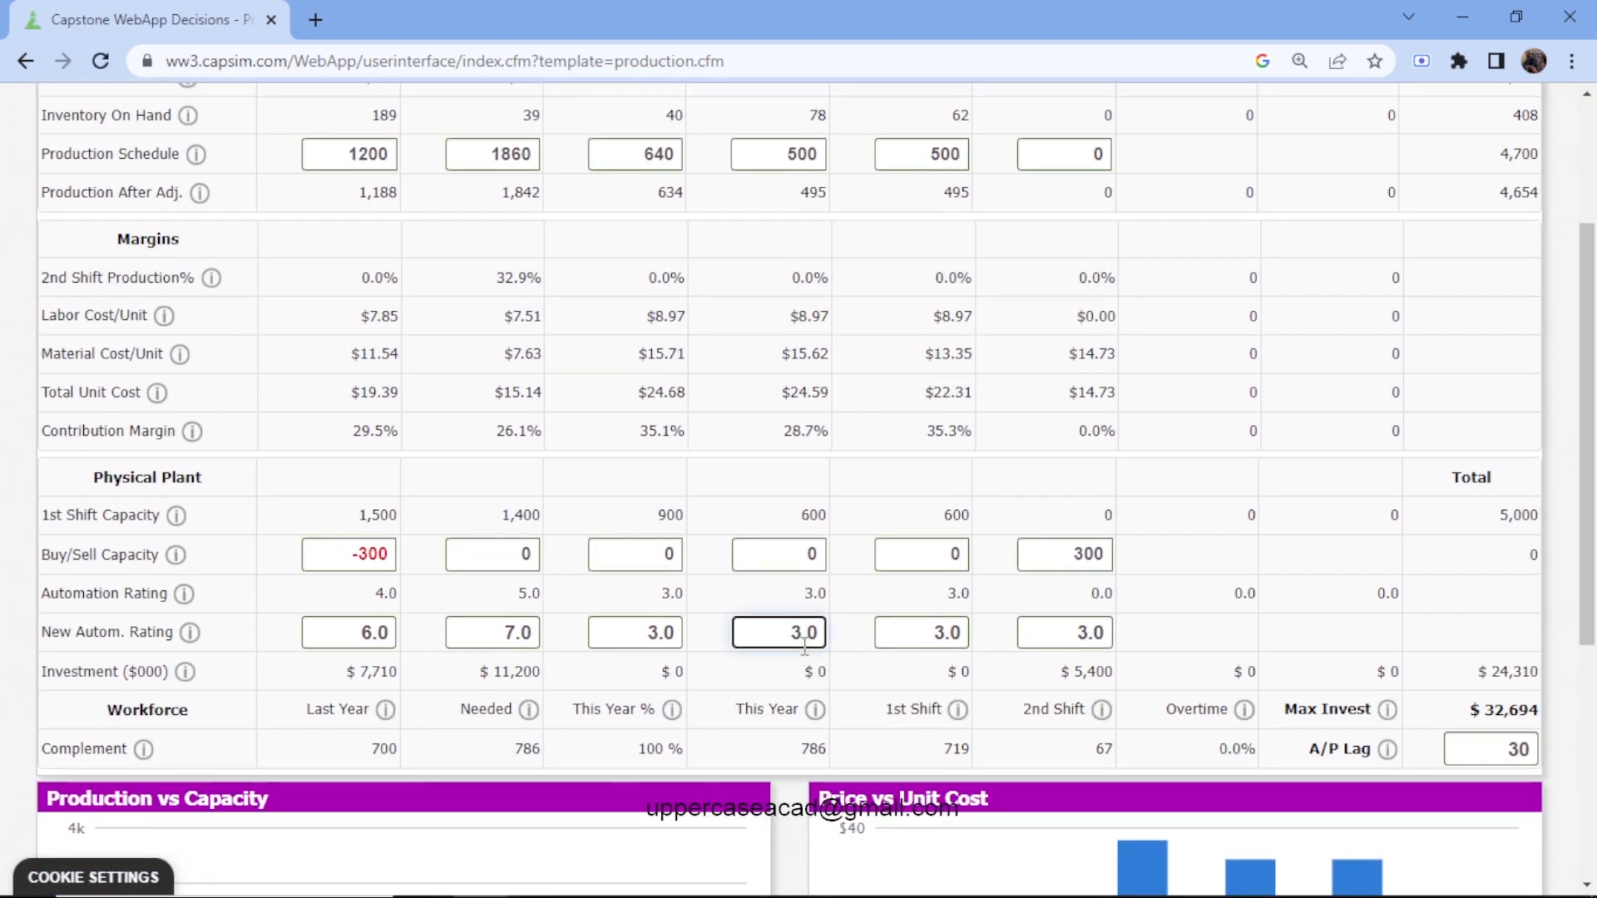
scroll(804, 646, "up", 3)
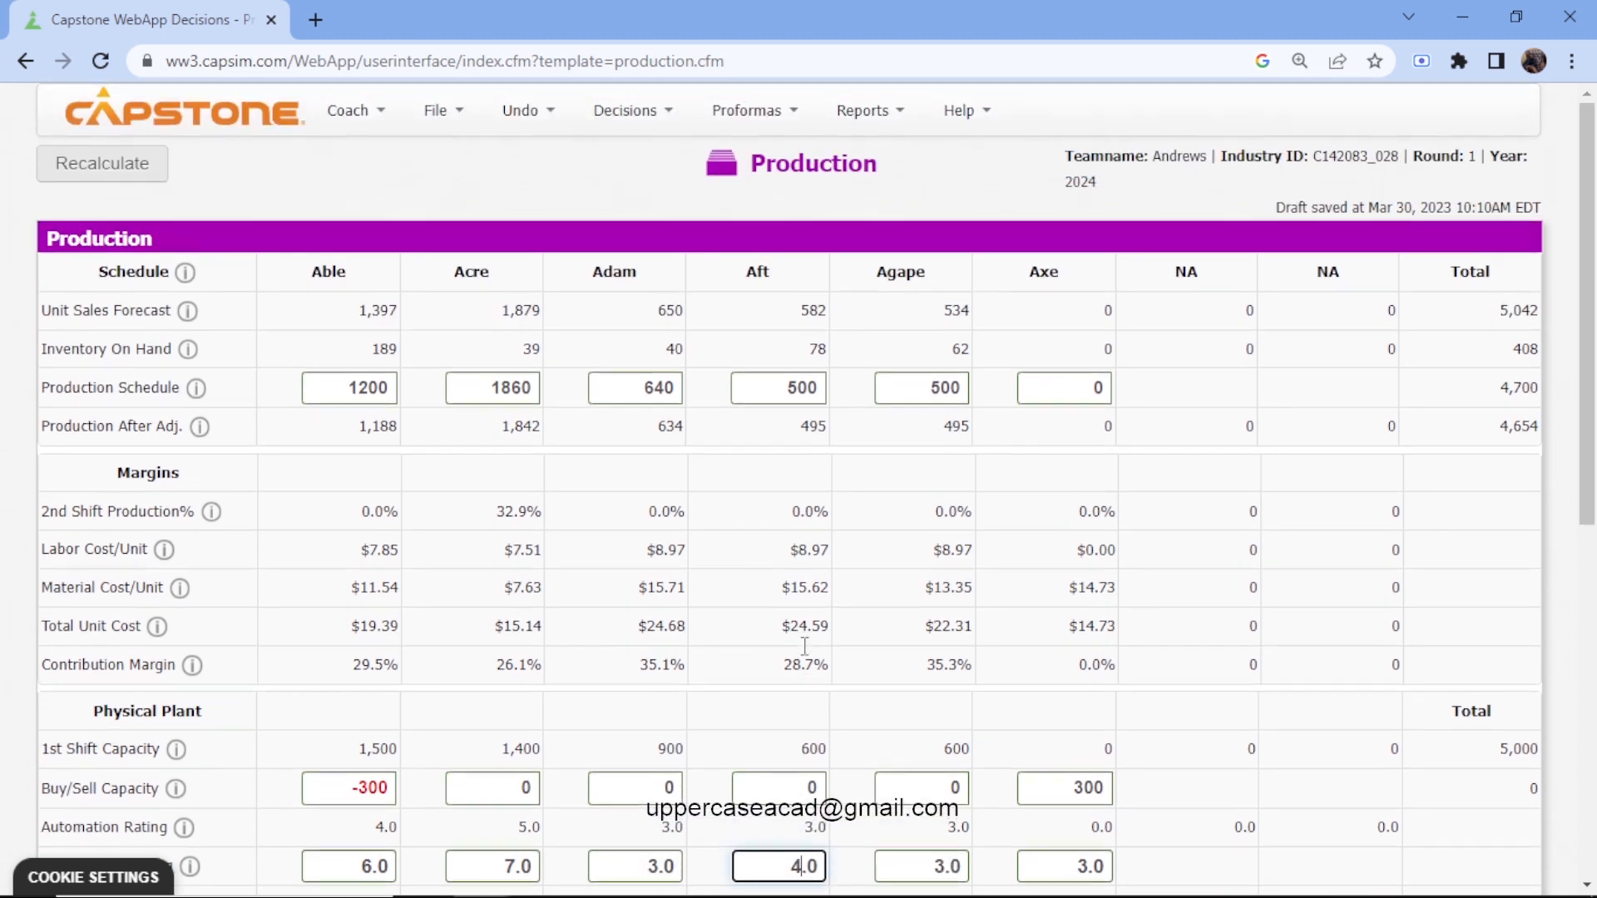
left_click(160, 174)
scroll(392, 299, "down", 4)
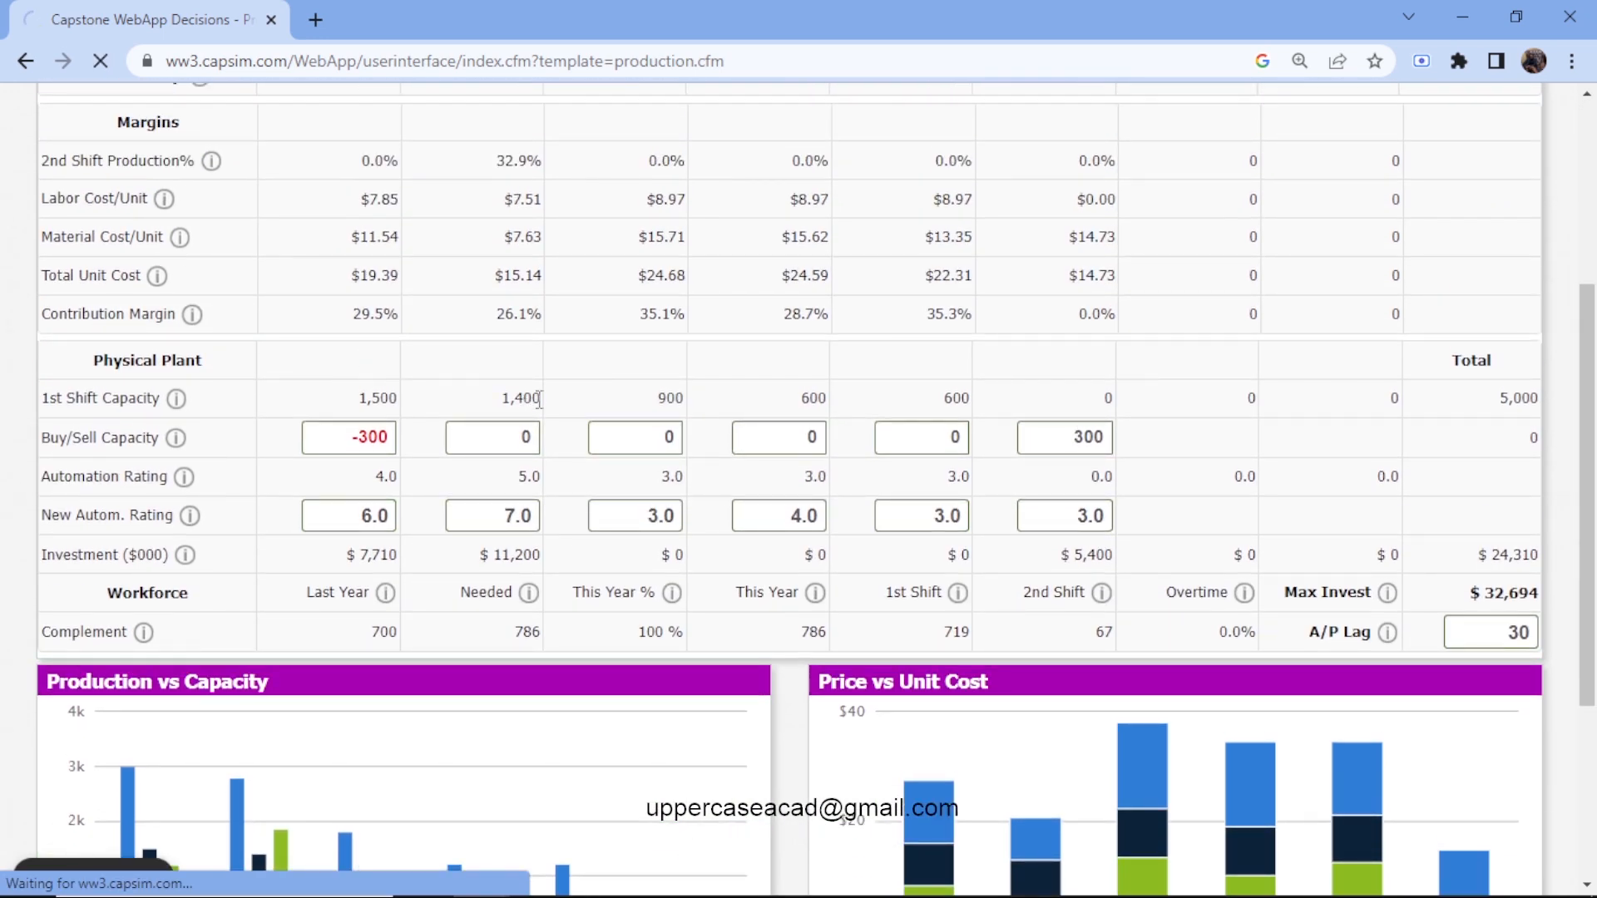
scroll(641, 437, "down", 3)
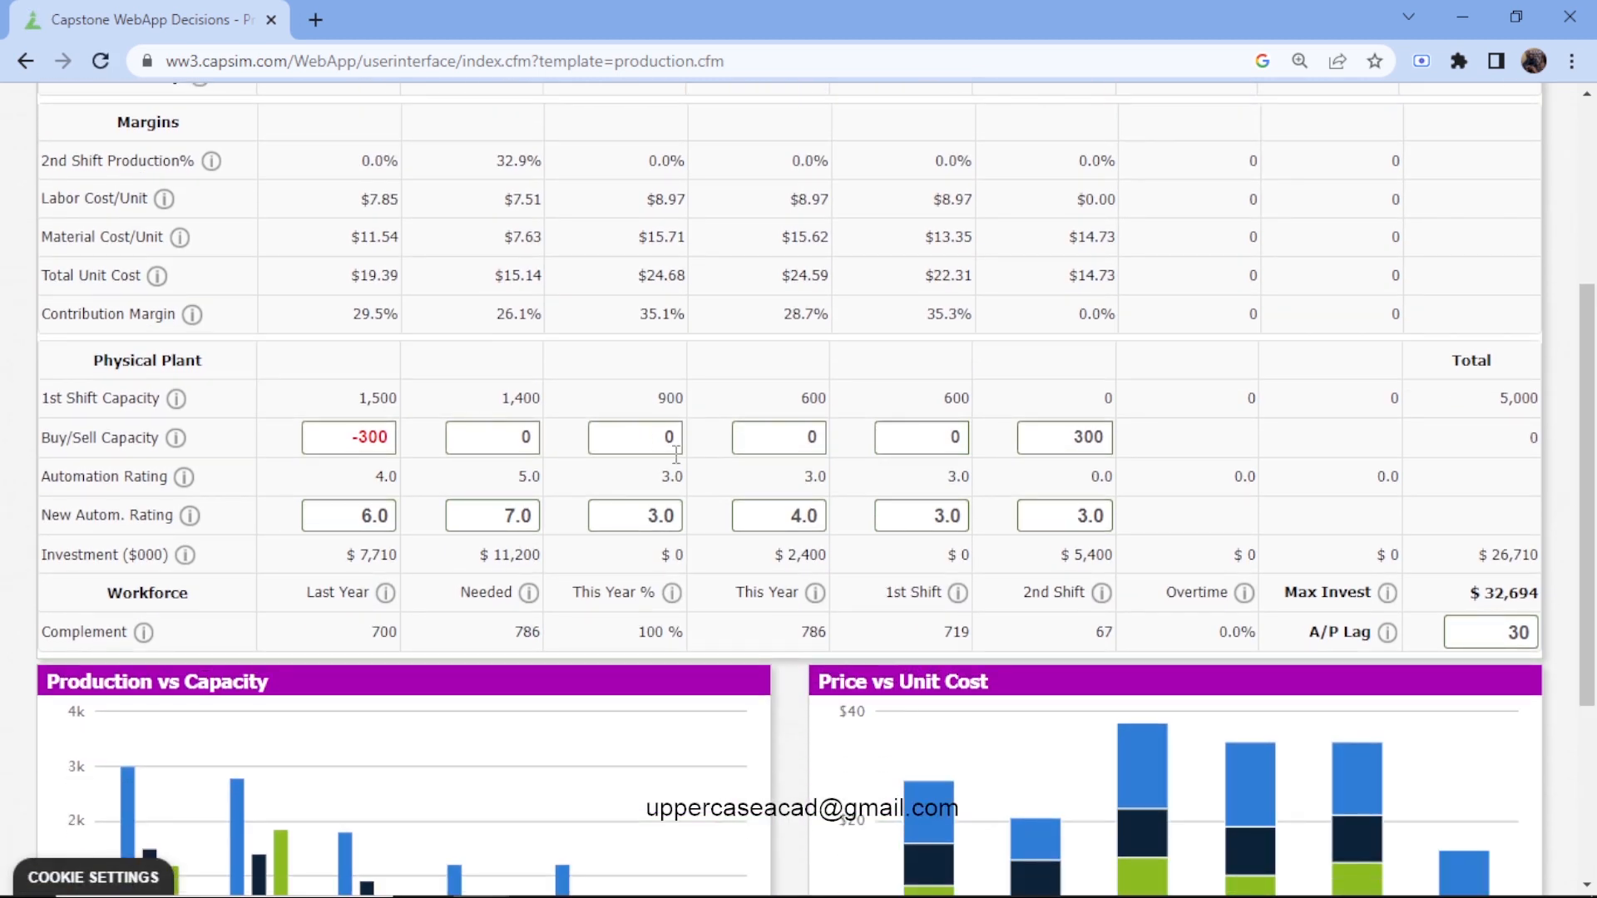
- Set Adam's Buy/Sell Capacity to -100 and recalculate the Production decisions
left_click(637, 438)
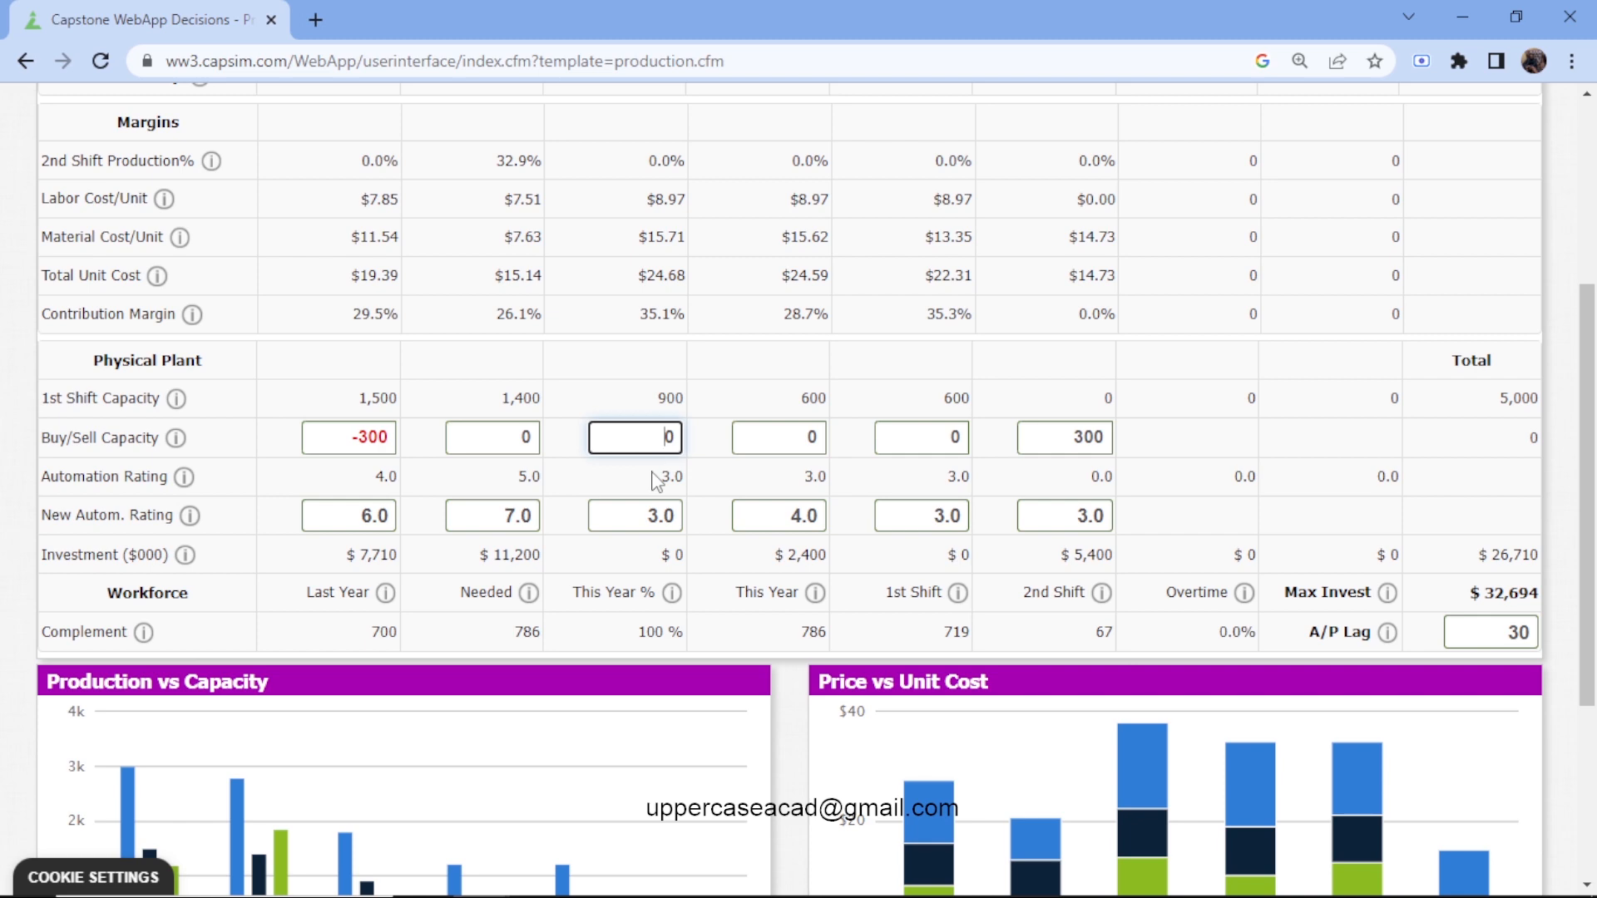
type("-100")
scroll(657, 478, "up", 5)
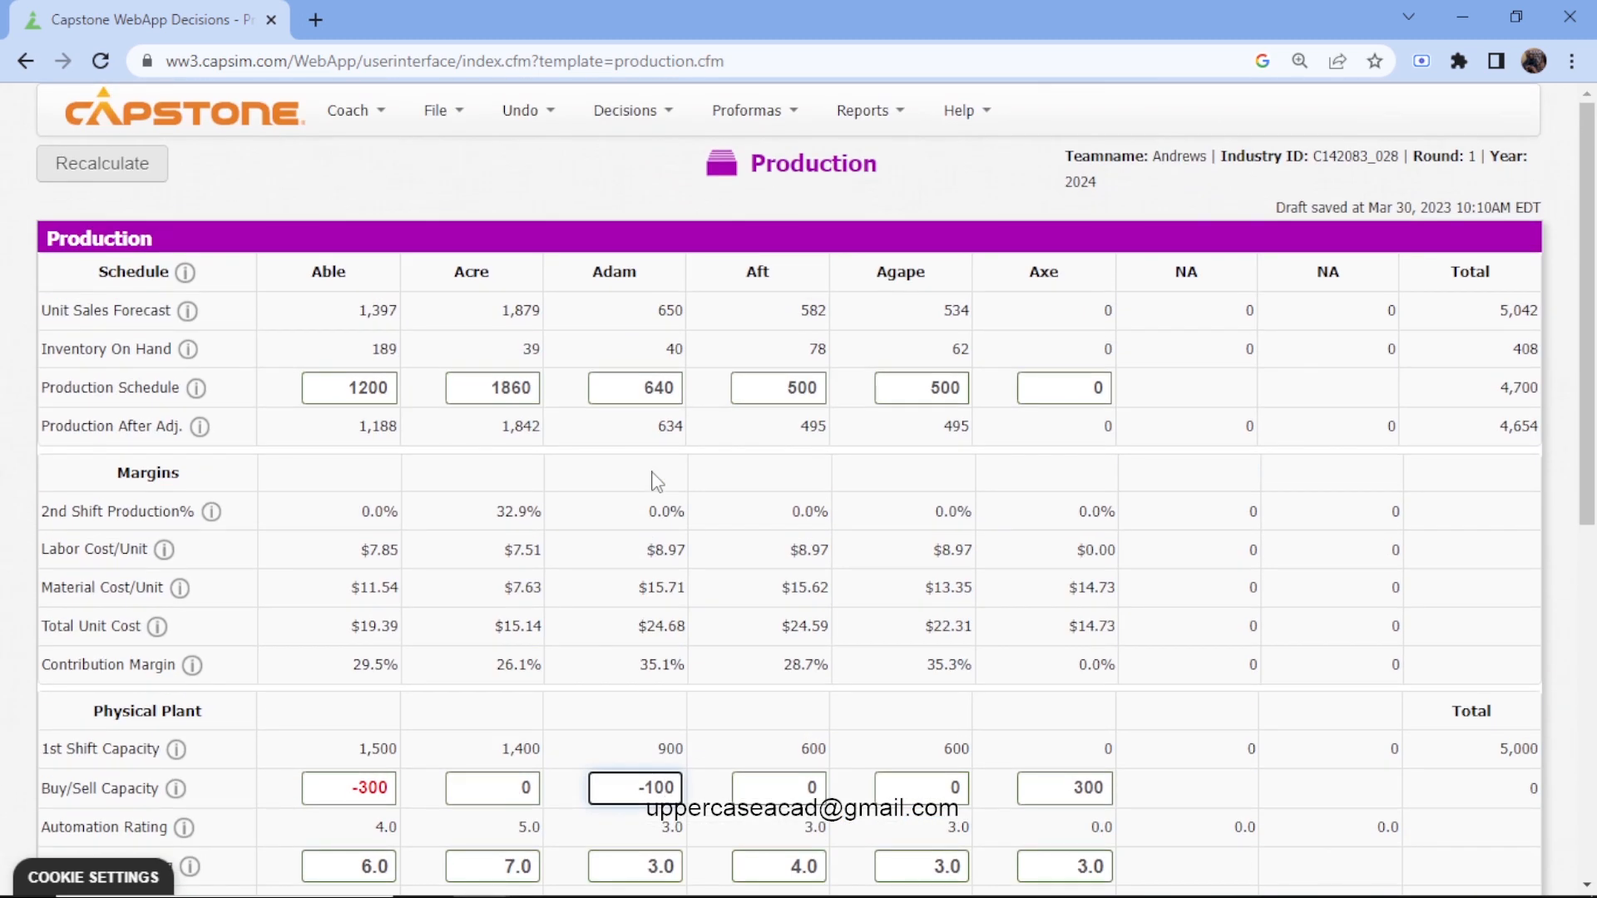
scroll(653, 478, "down", 2)
scroll(732, 600, "up", 2)
left_click(102, 164)
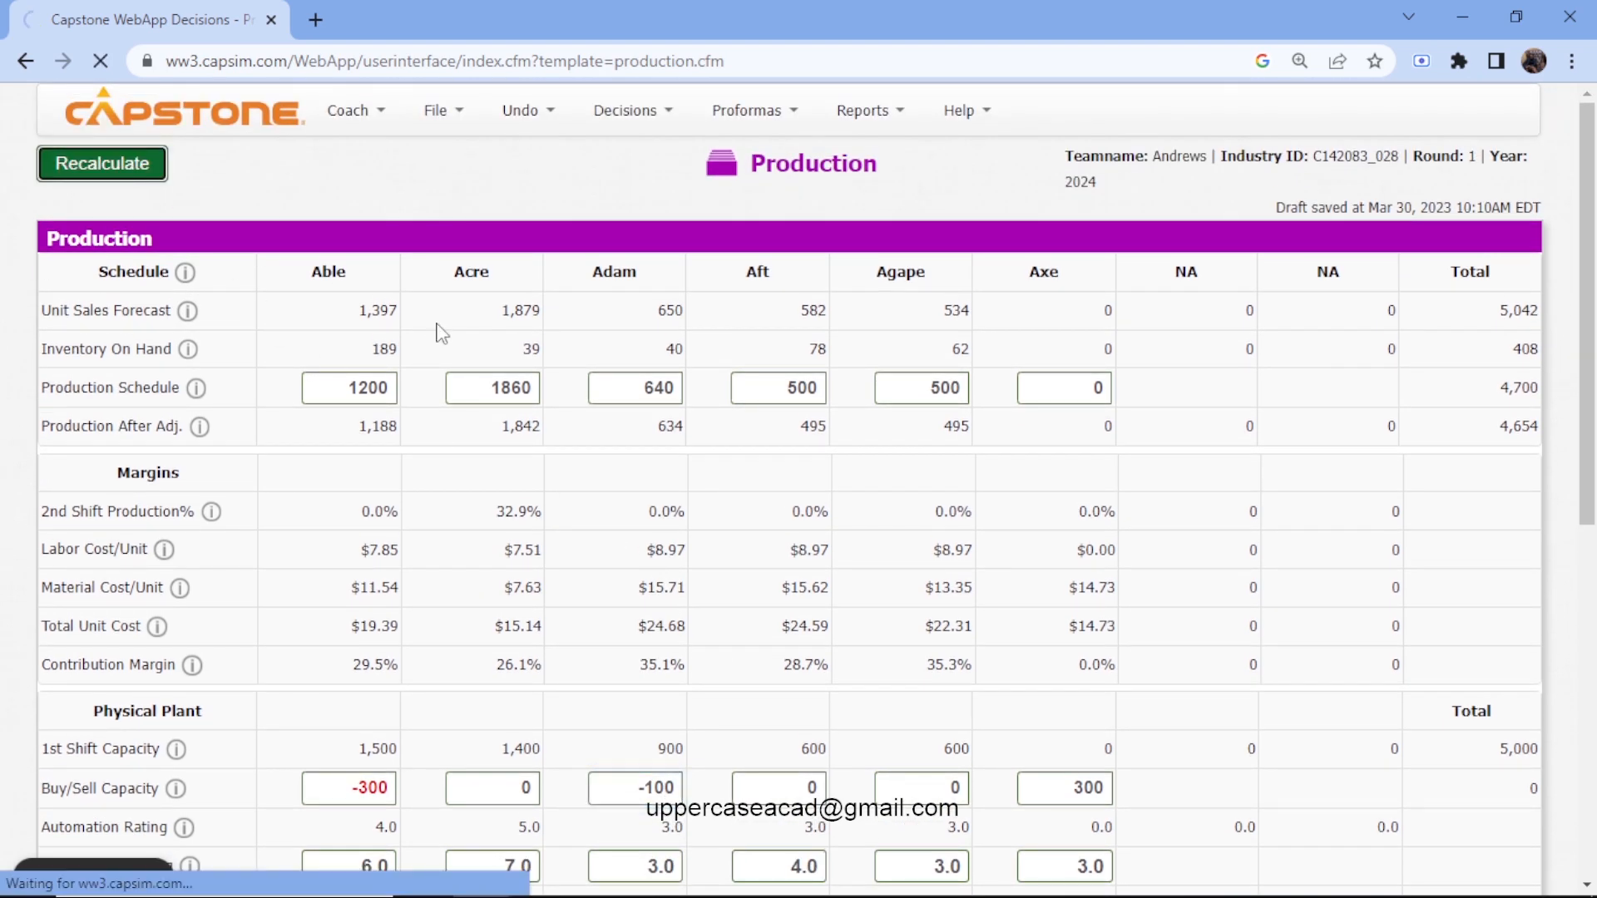
scroll(441, 333, "down", 3)
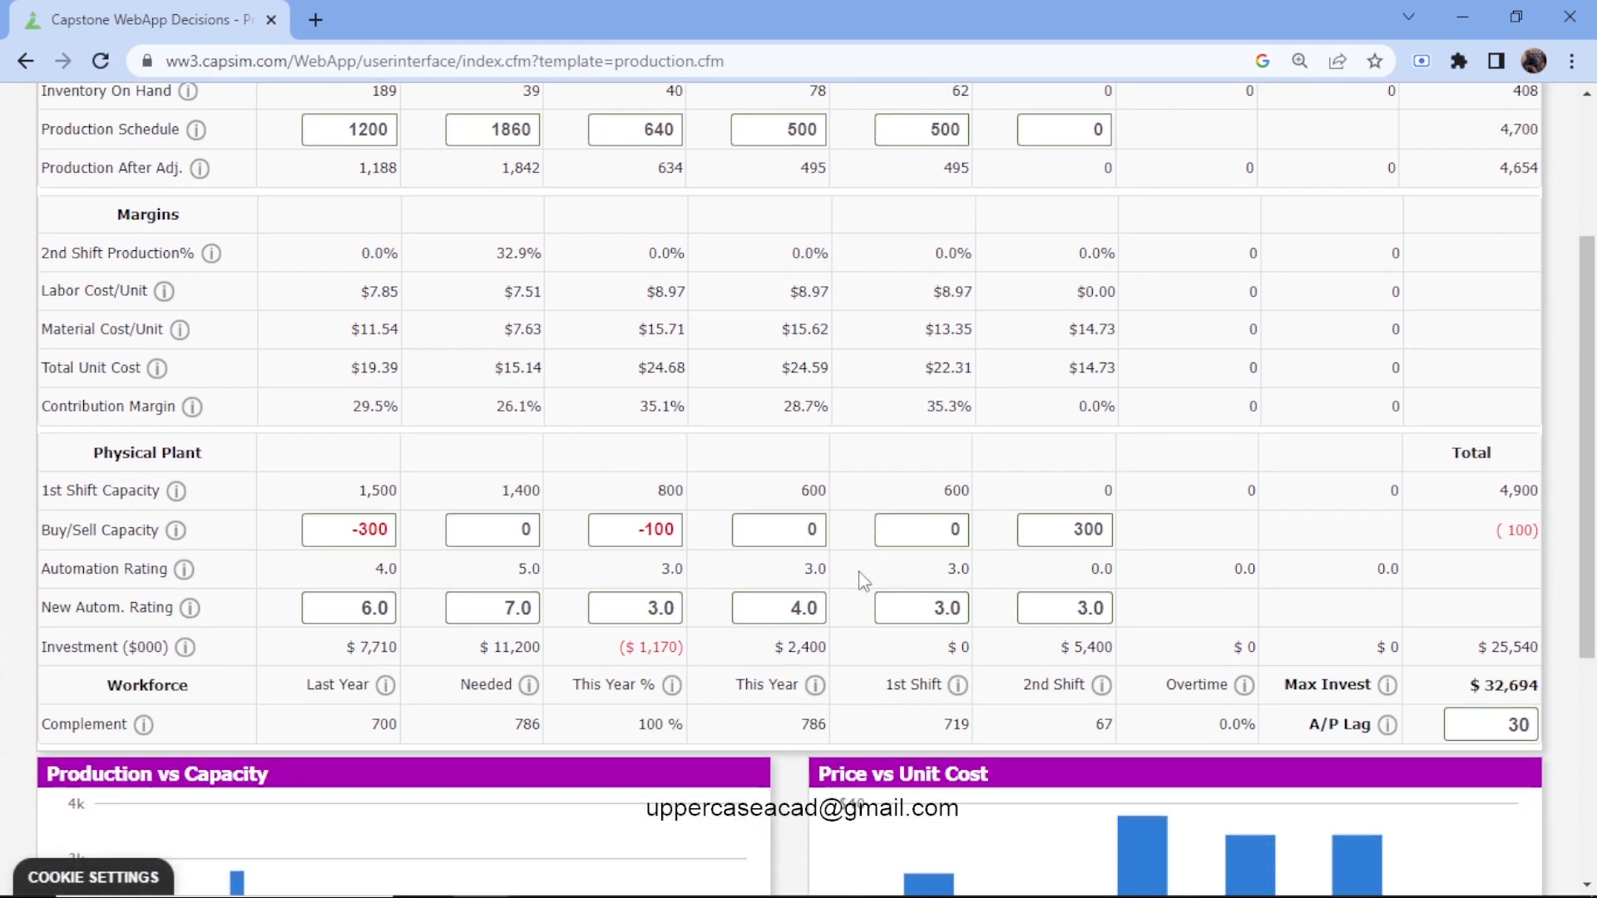
- Change Adam's Buy/Sell Capacity to a purchase of 100 and recalculate the plant investment
left_click(666, 535)
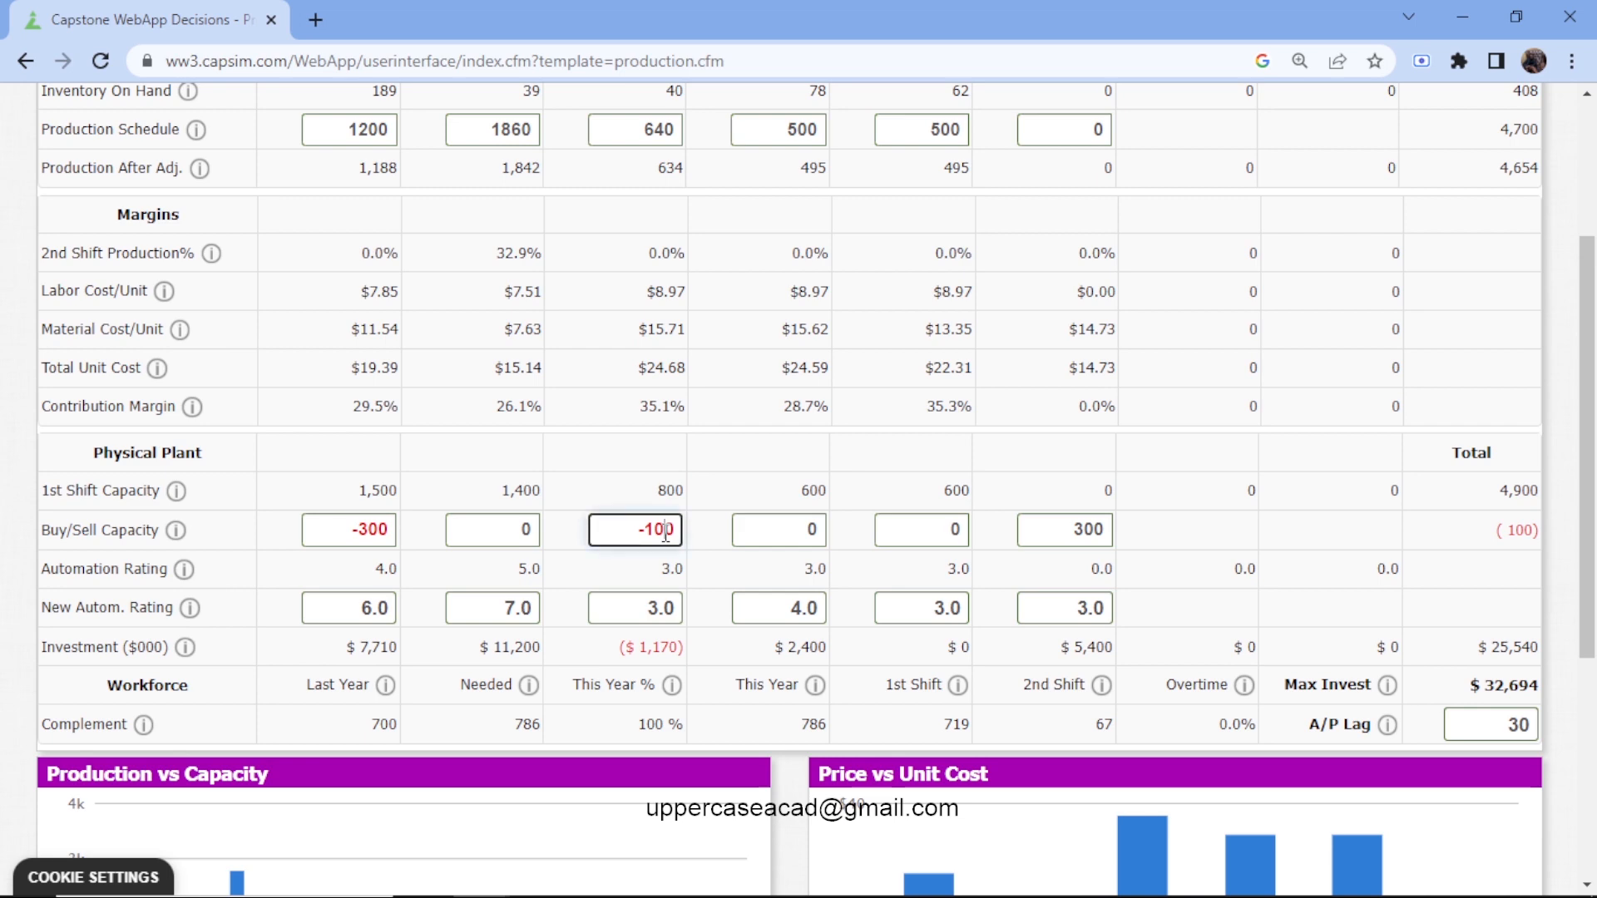
key("BackSpace")
key("BackSpace")
key("BackSpace")
type("10")
scroll(272, 270, "up", 3)
left_click(102, 164)
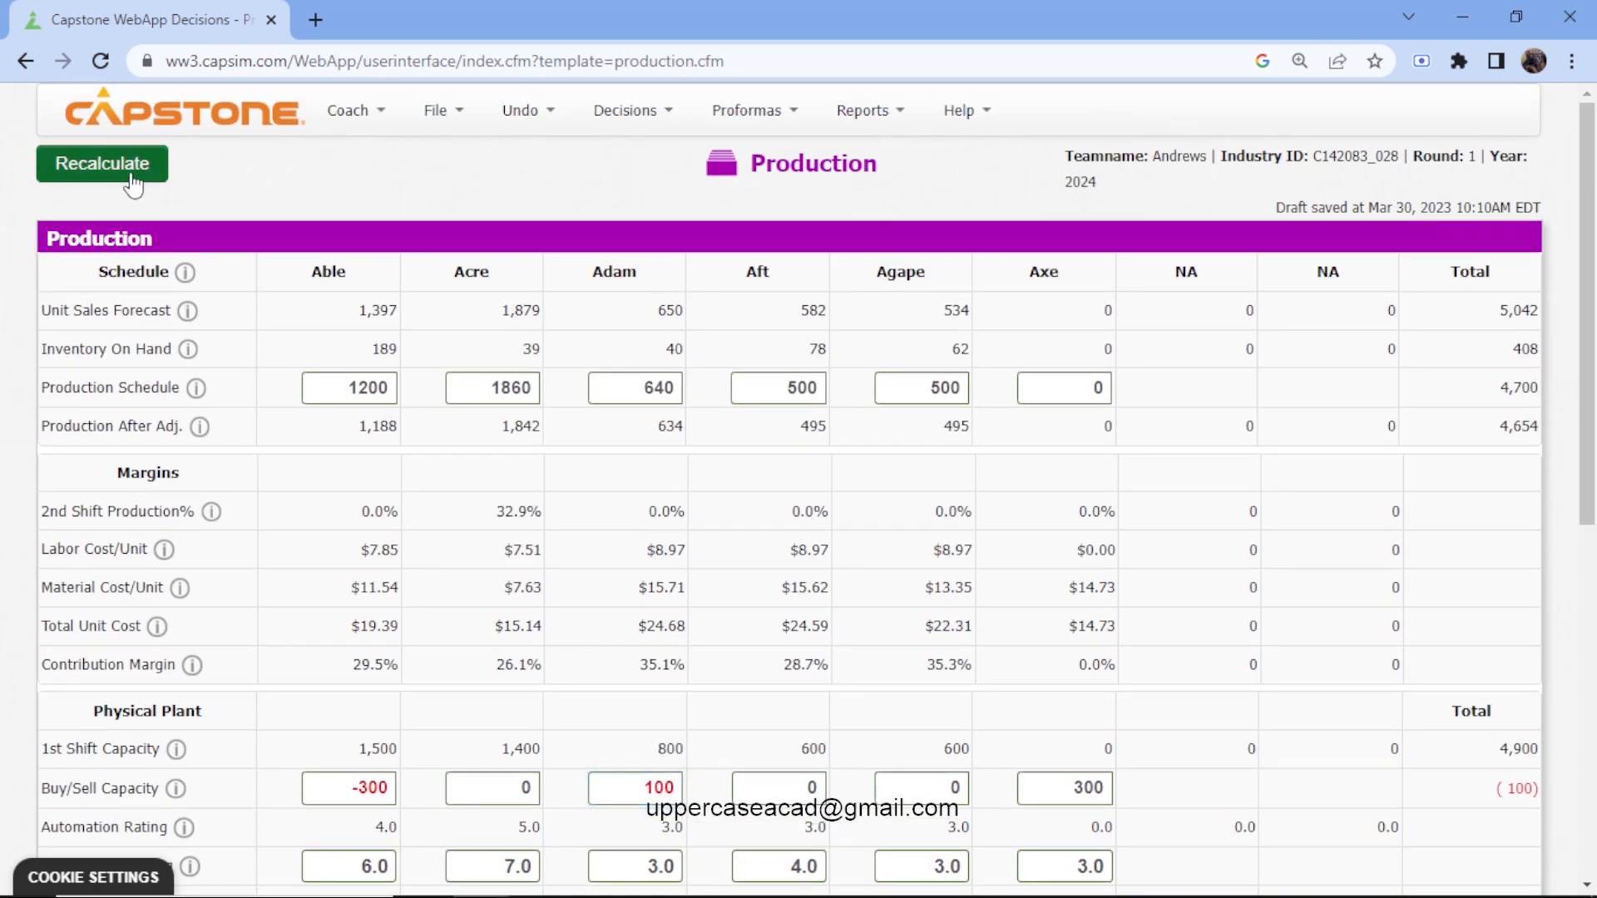
scroll(445, 438, "down", 2)
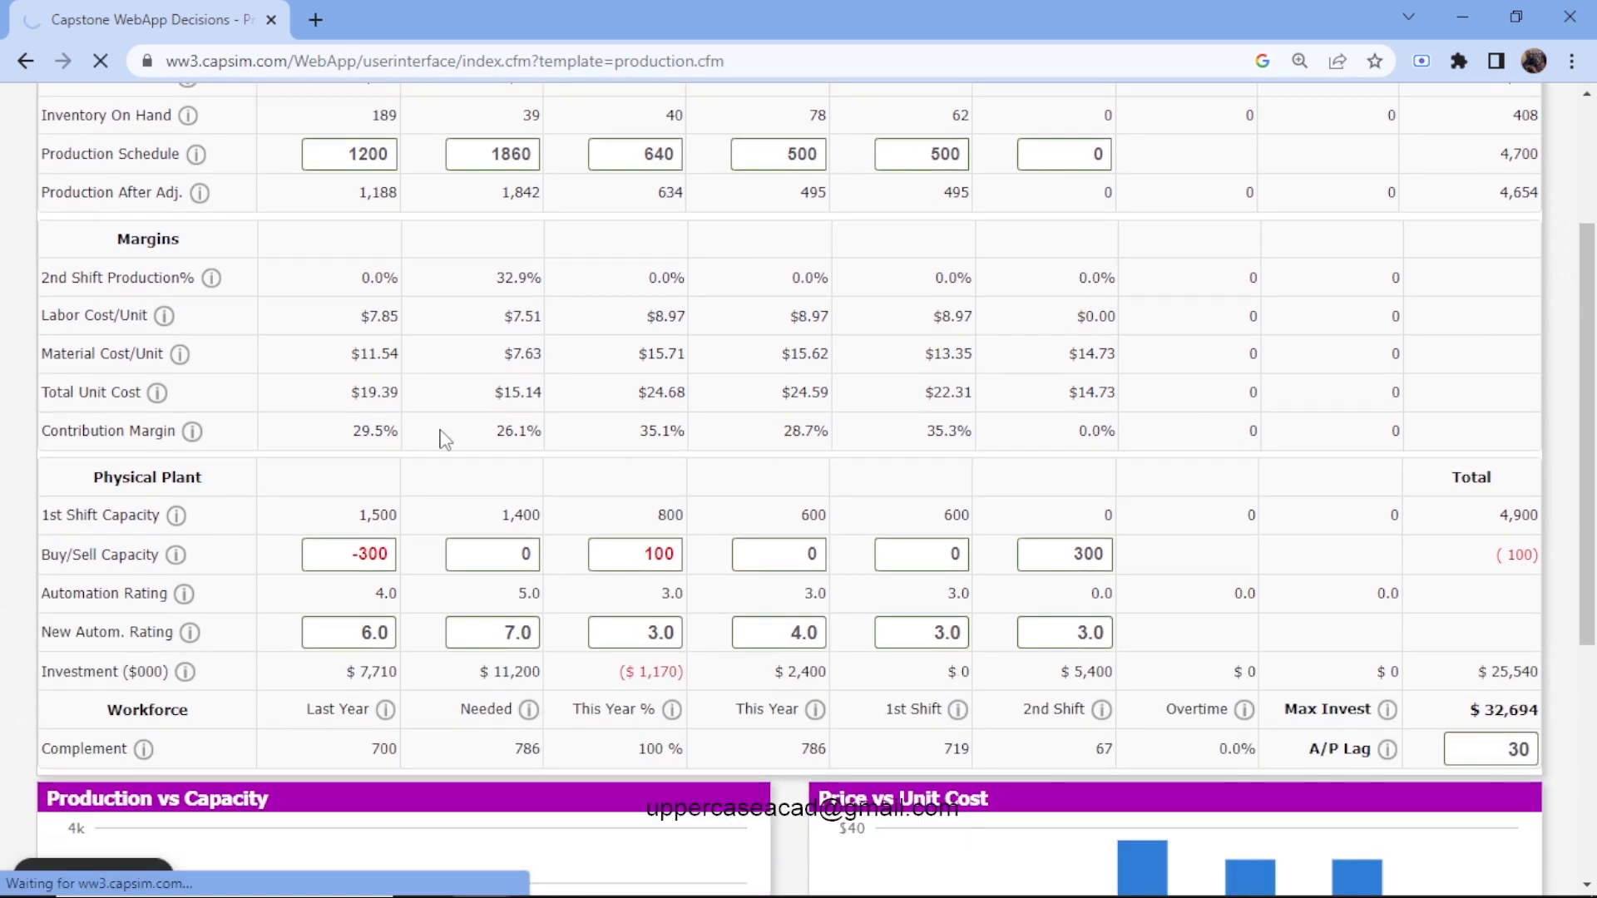
scroll(449, 439, "down", 1)
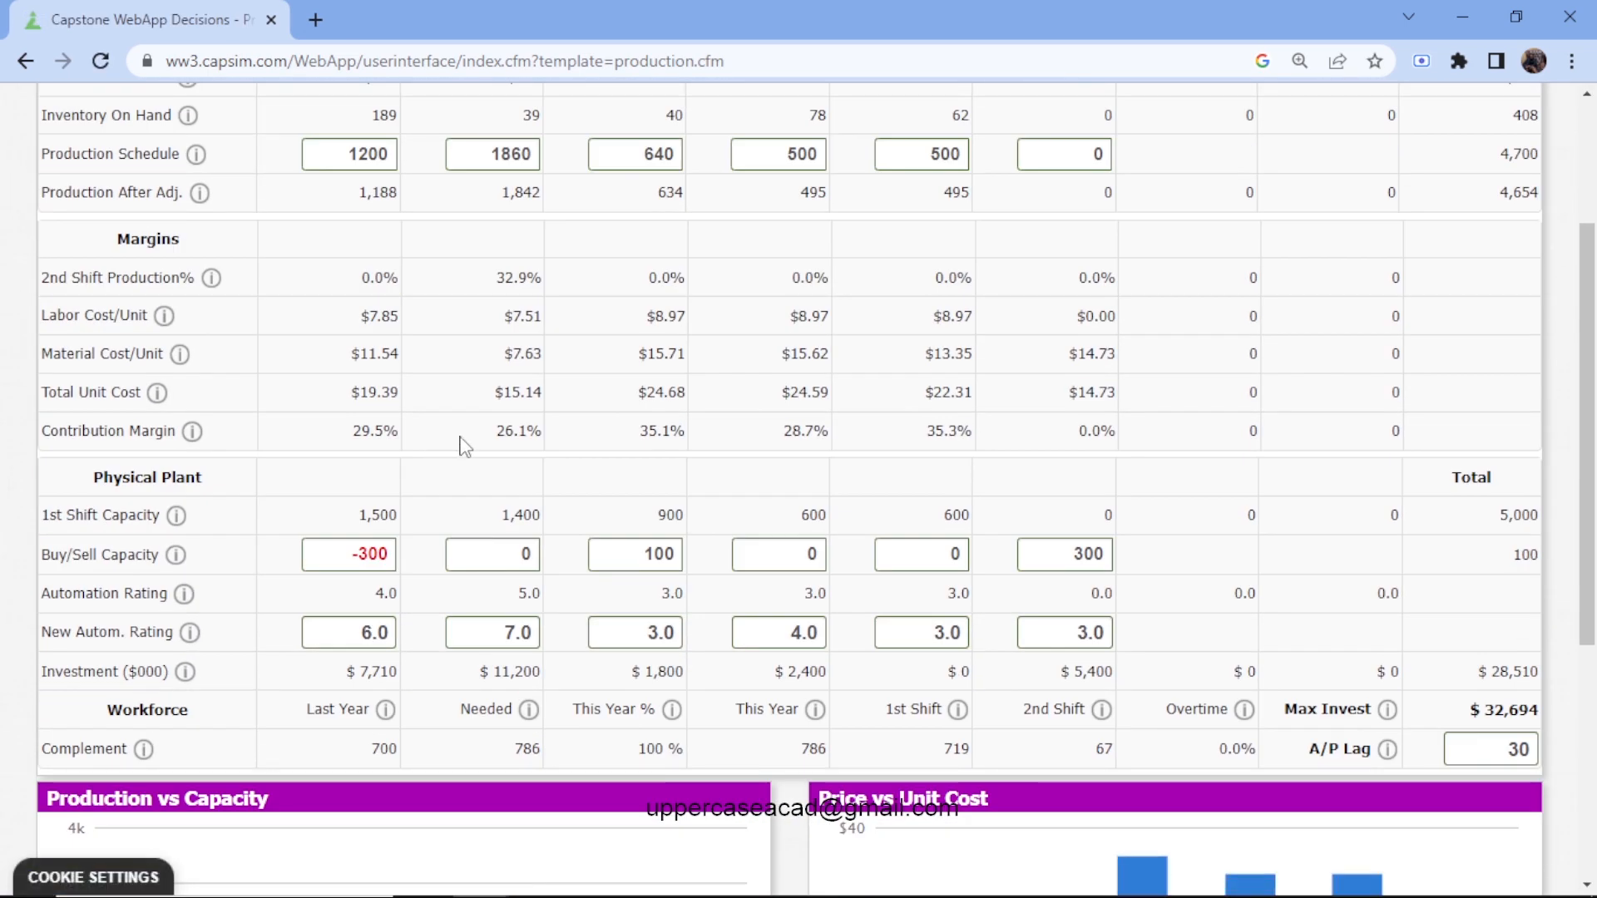
- Open the Human Resources decisions and review the staffing figures, HR costs and labor negotiations
scroll(573, 592, "up", 3)
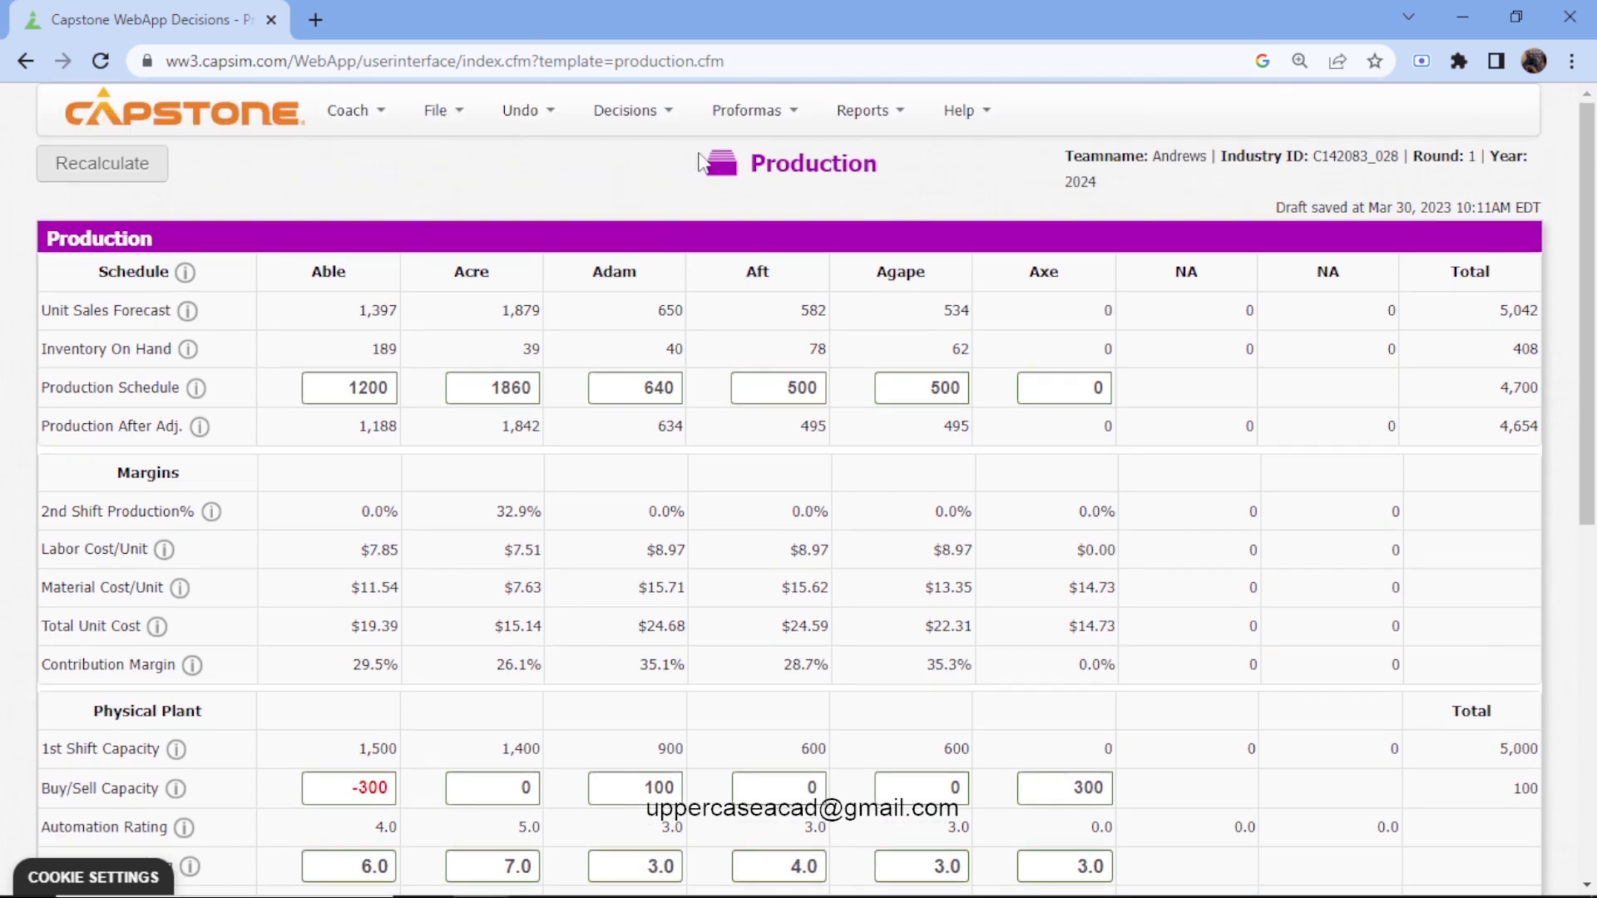
left_click(648, 114)
left_click(656, 264)
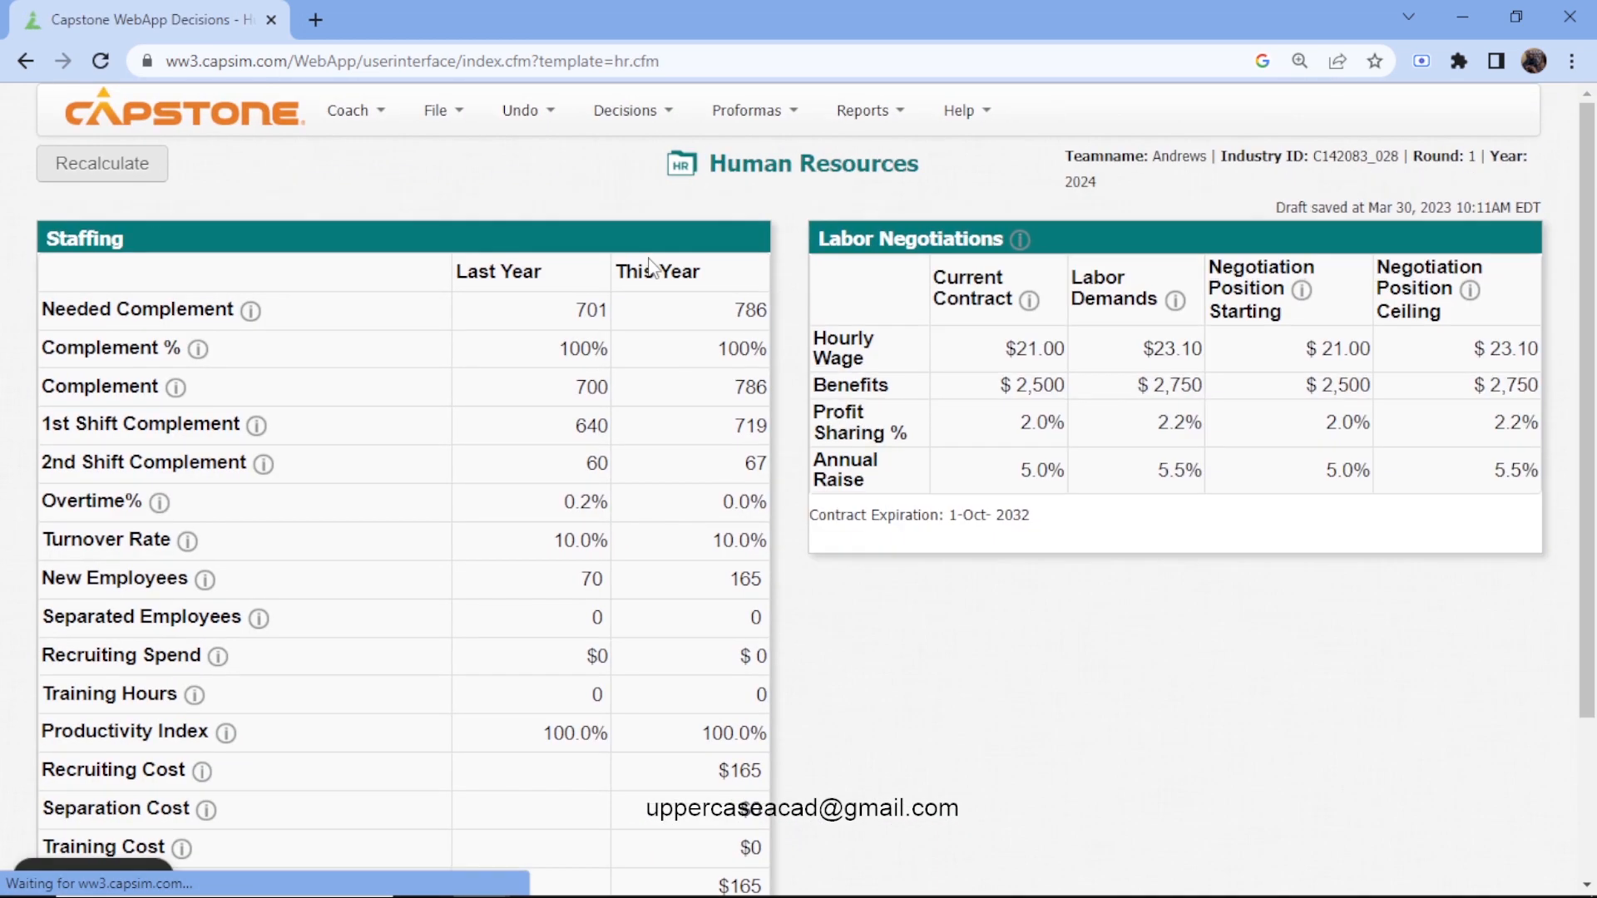
scroll(653, 268, "down", 3)
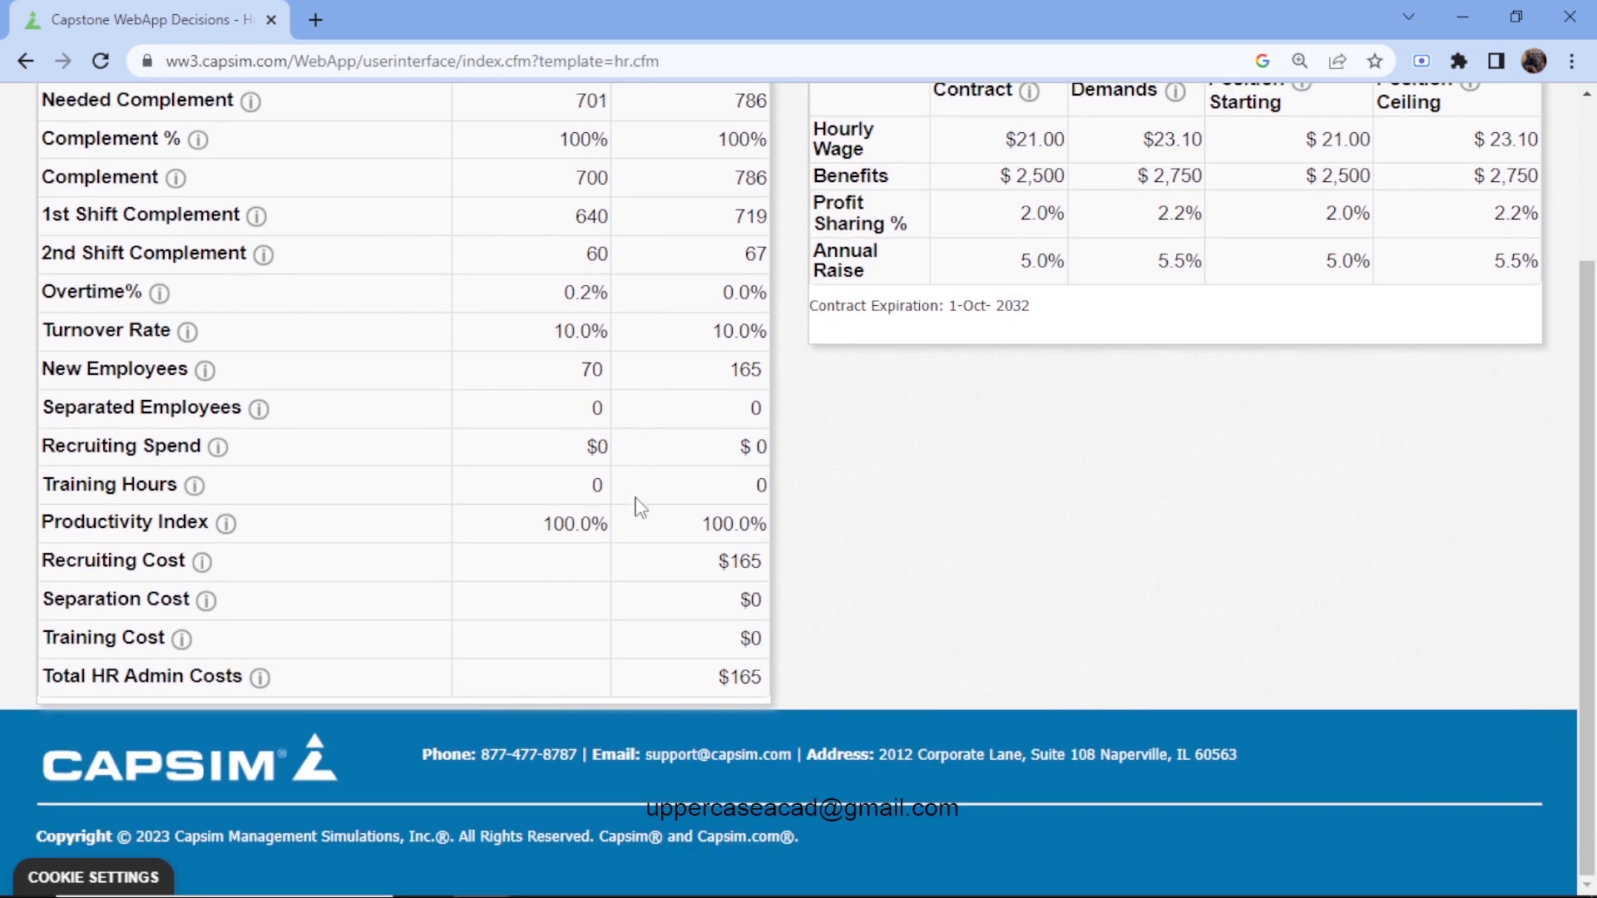
scroll(637, 508, "up", 3)
scroll(636, 508, "down", 1)
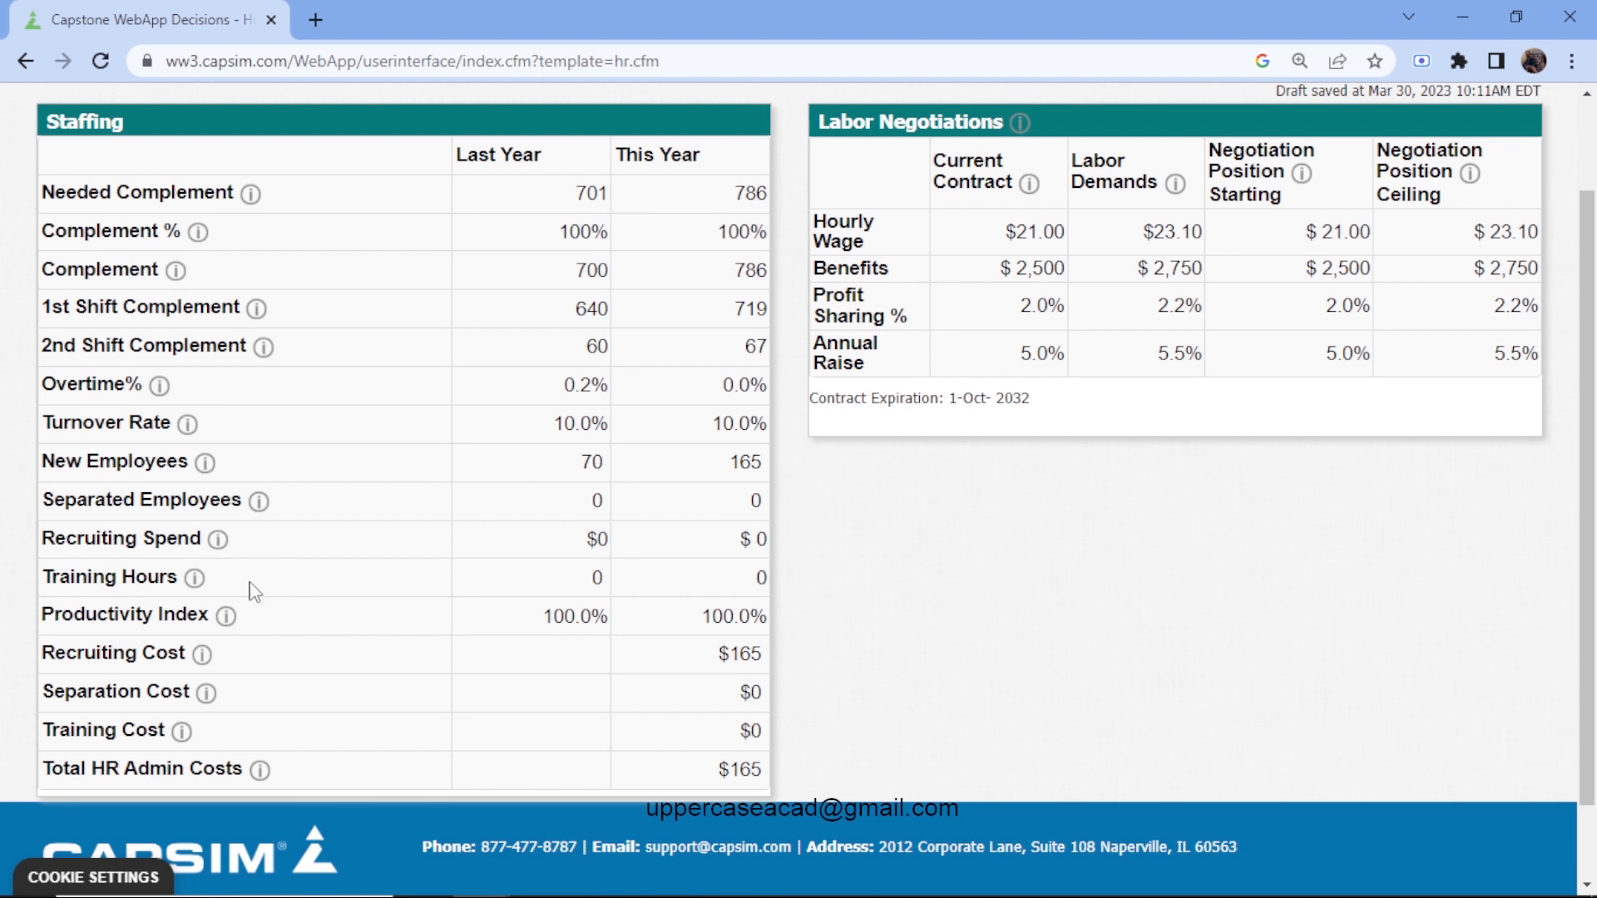
scroll(481, 663, "up", 1)
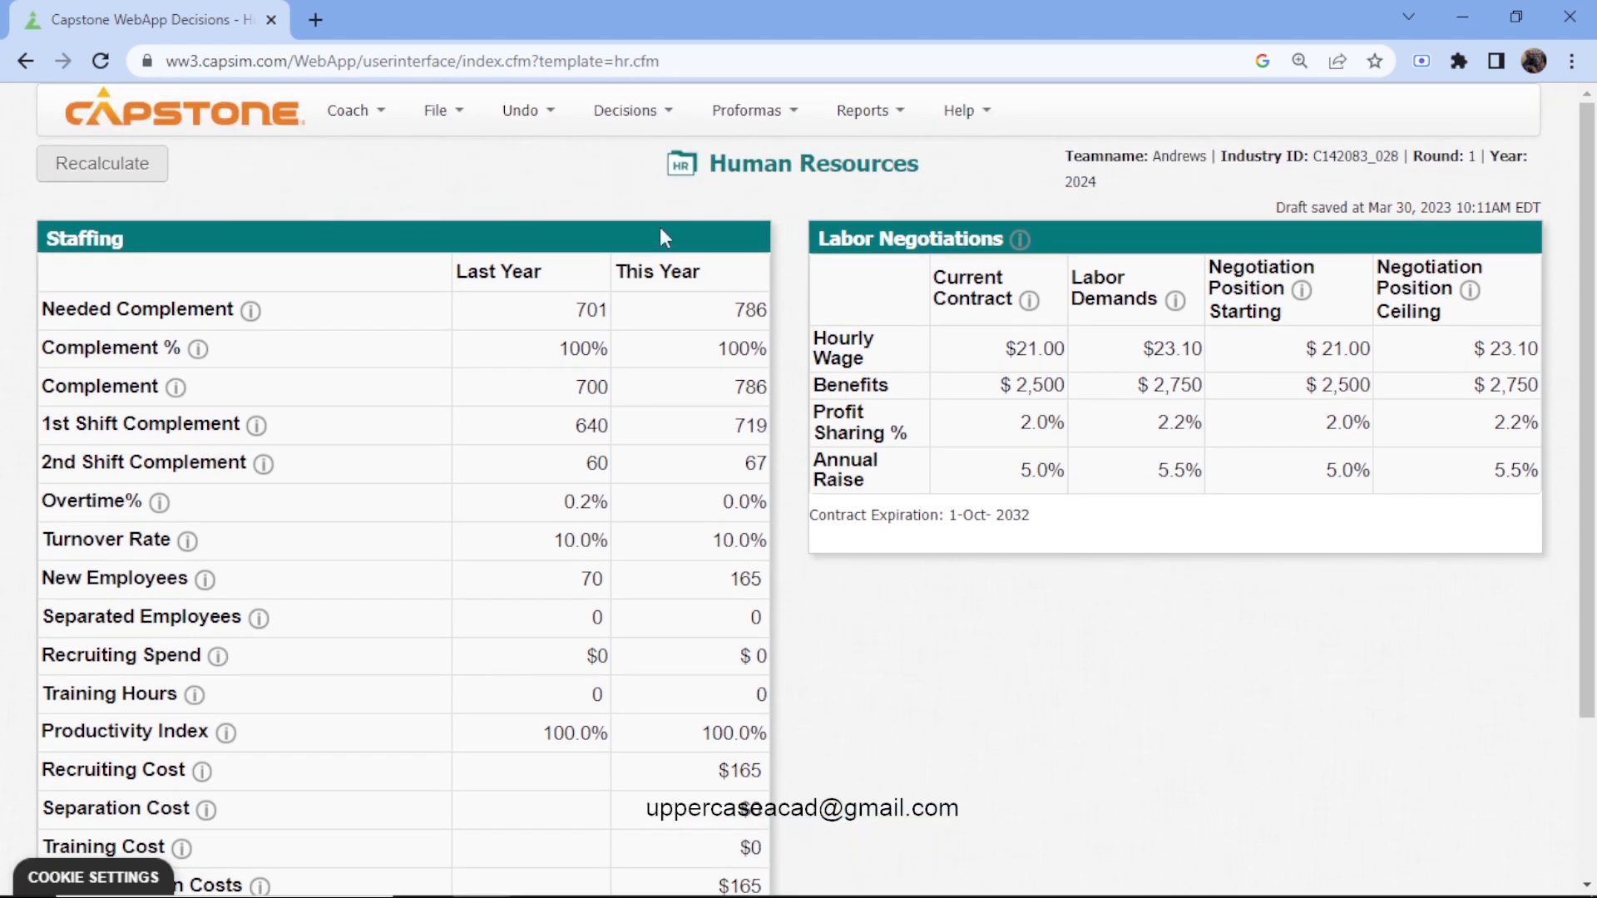
- Open the proforma Balanced Scorecard and examine the projected Round 1 score and its criteria
left_click(748, 110)
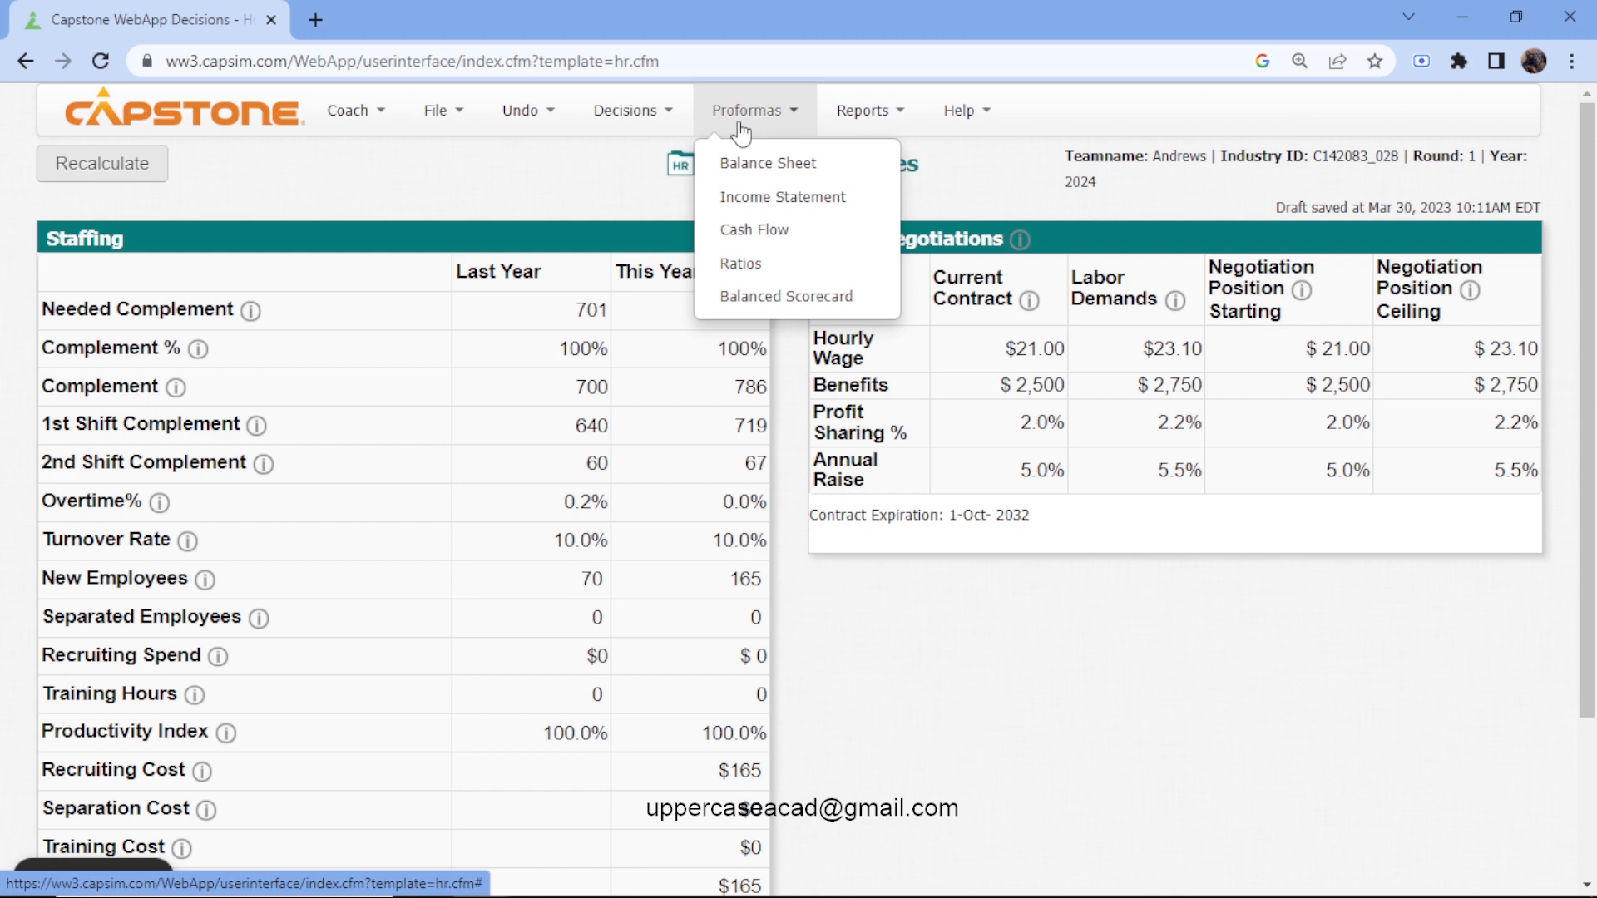
left_click(760, 291)
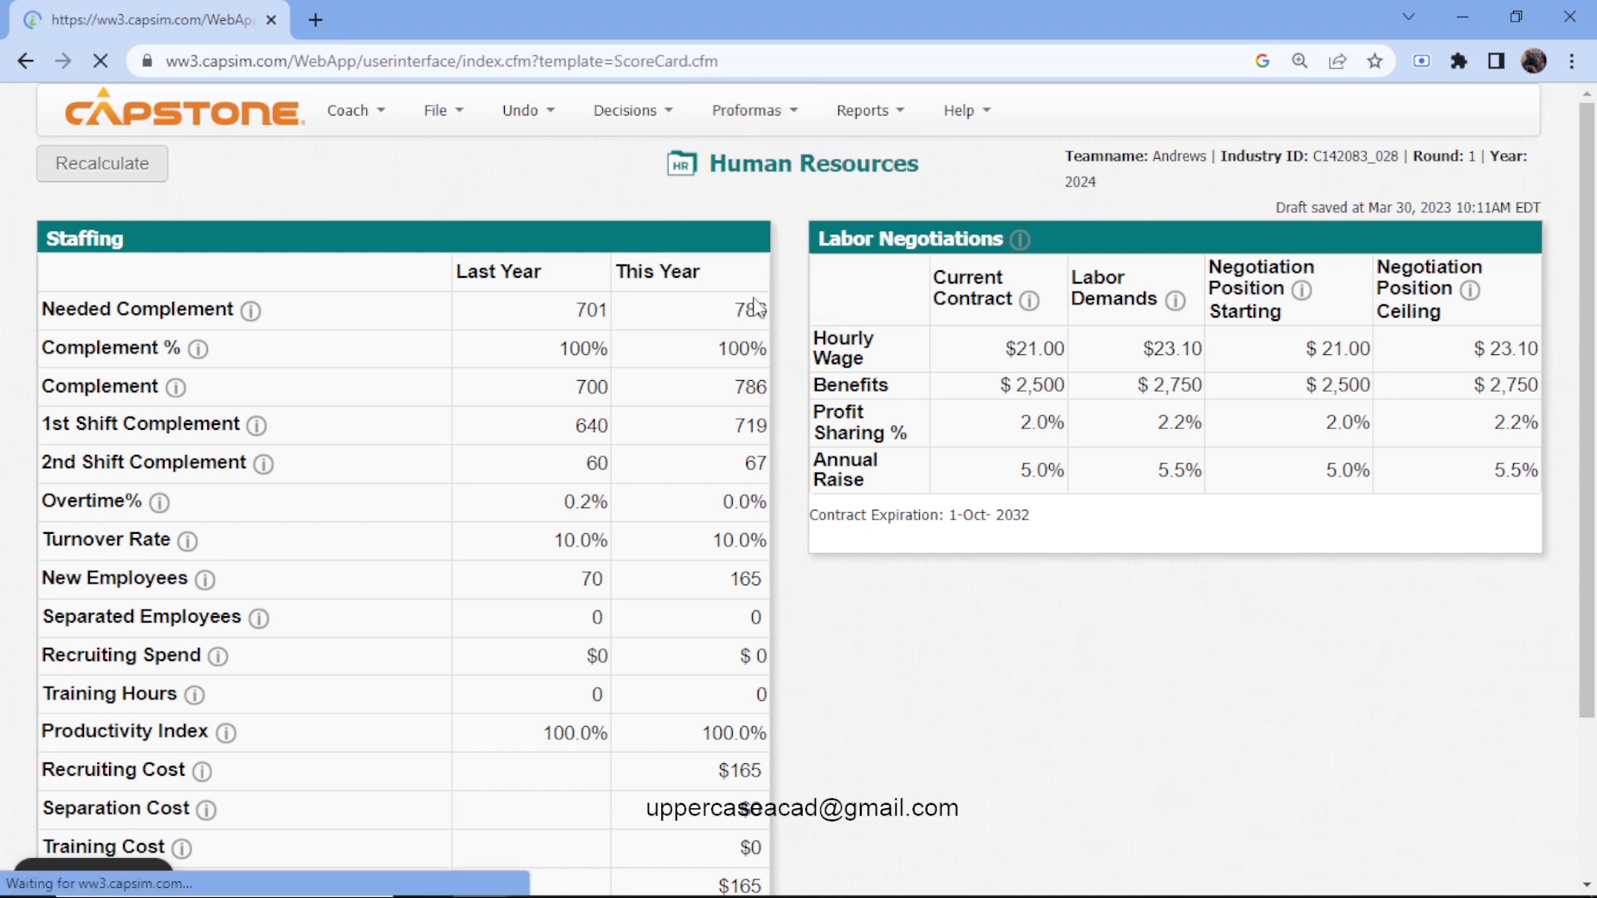
scroll(753, 308, "down", 2)
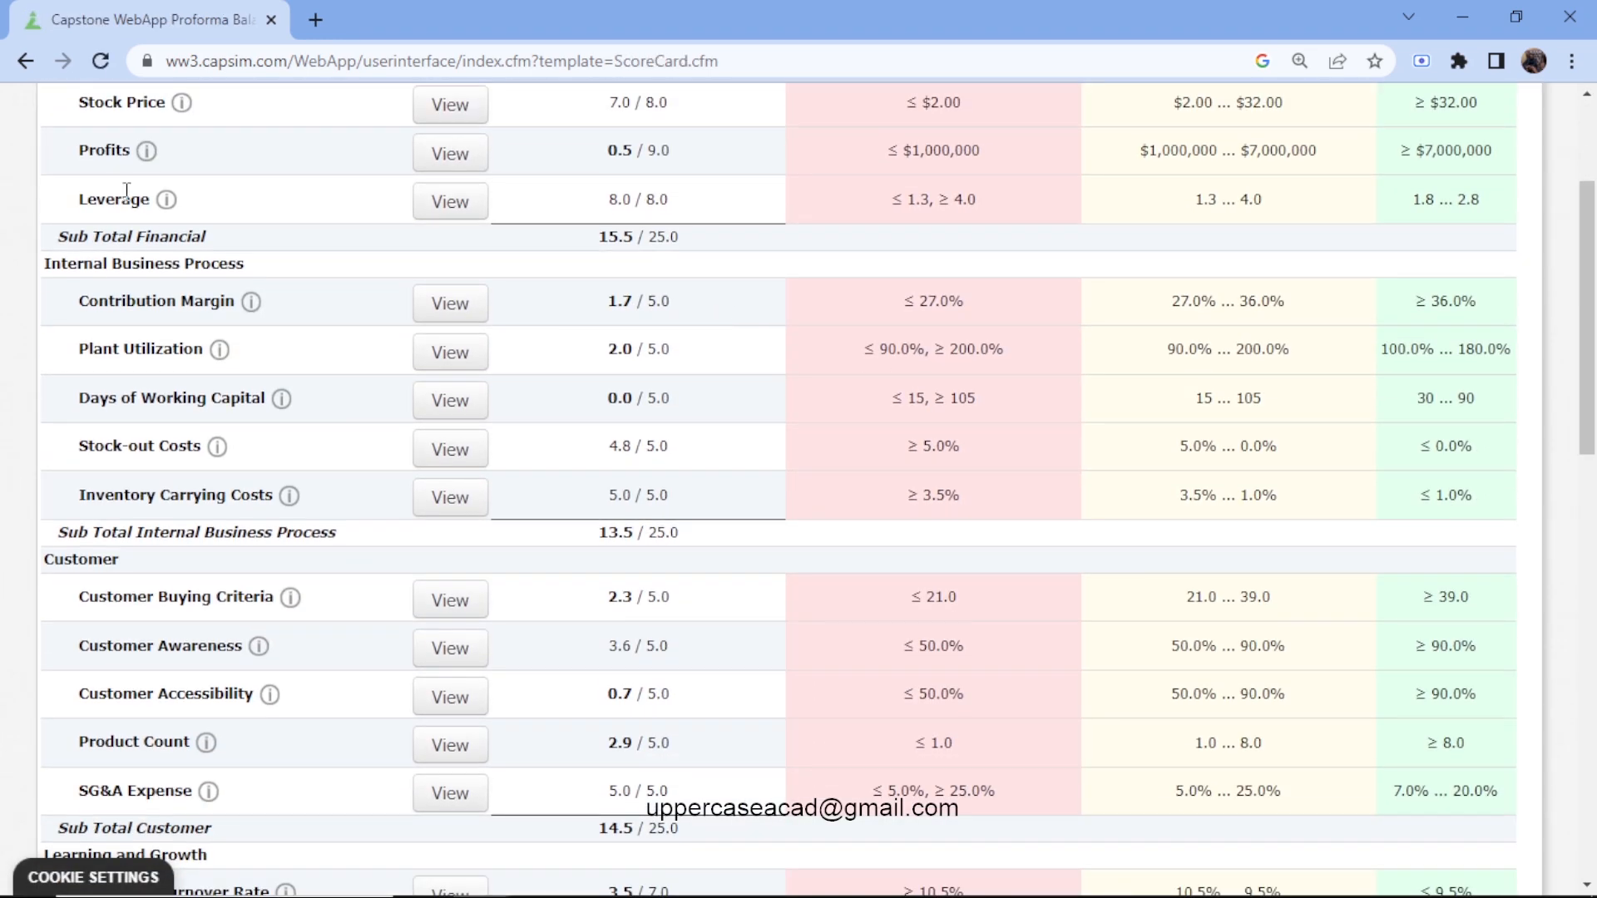
scroll(663, 175, "down", 5)
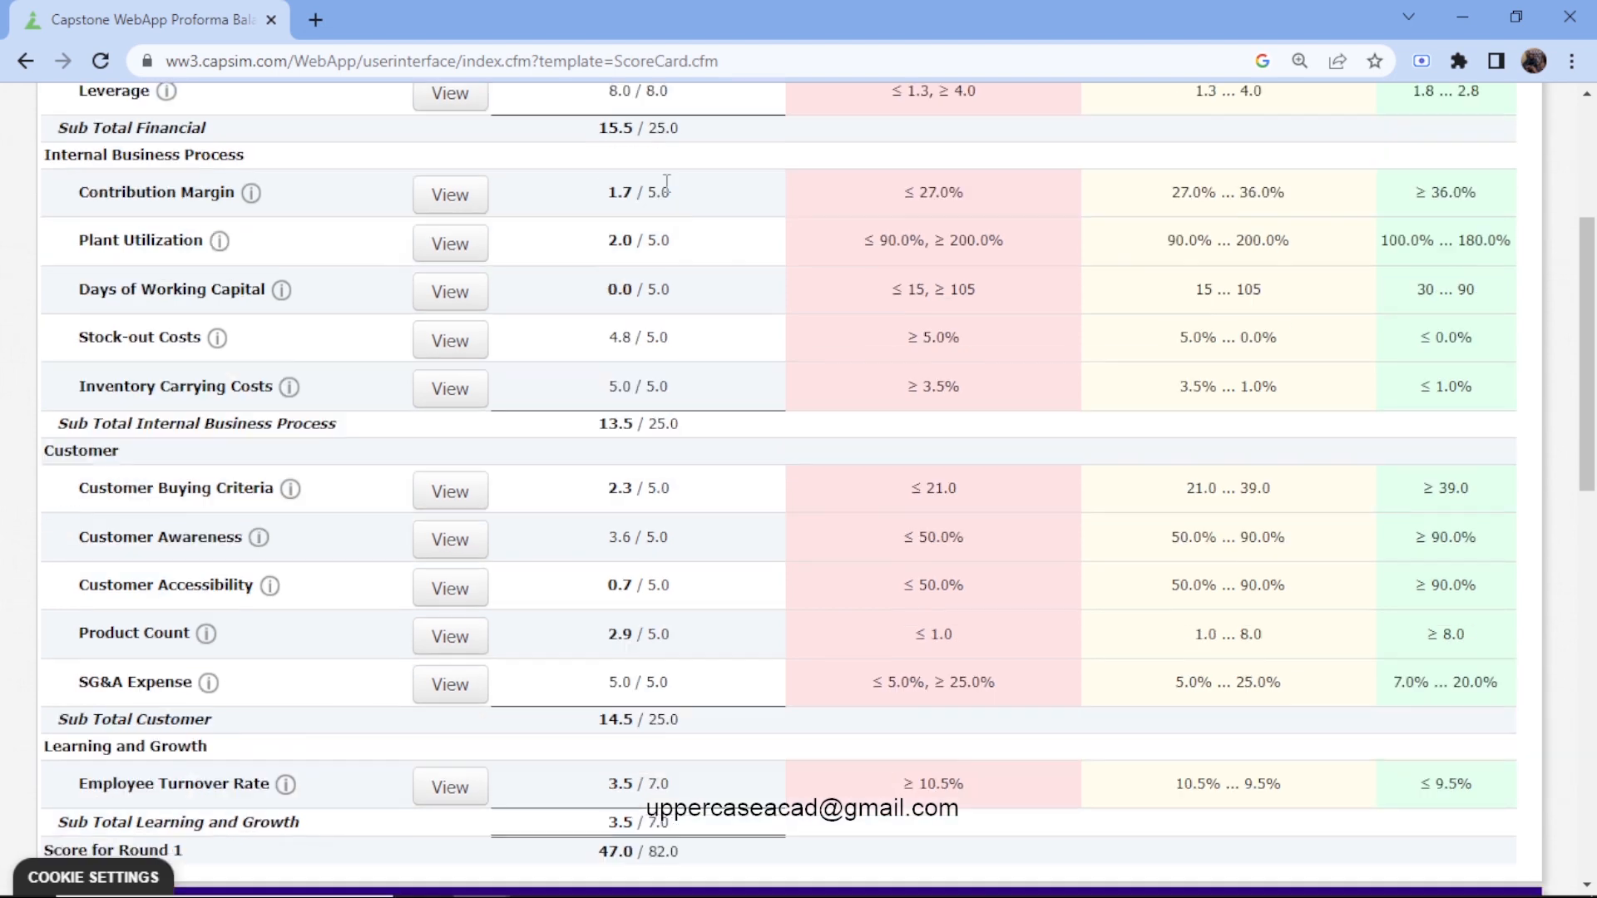
left_click_drag(598, 492, 680, 500)
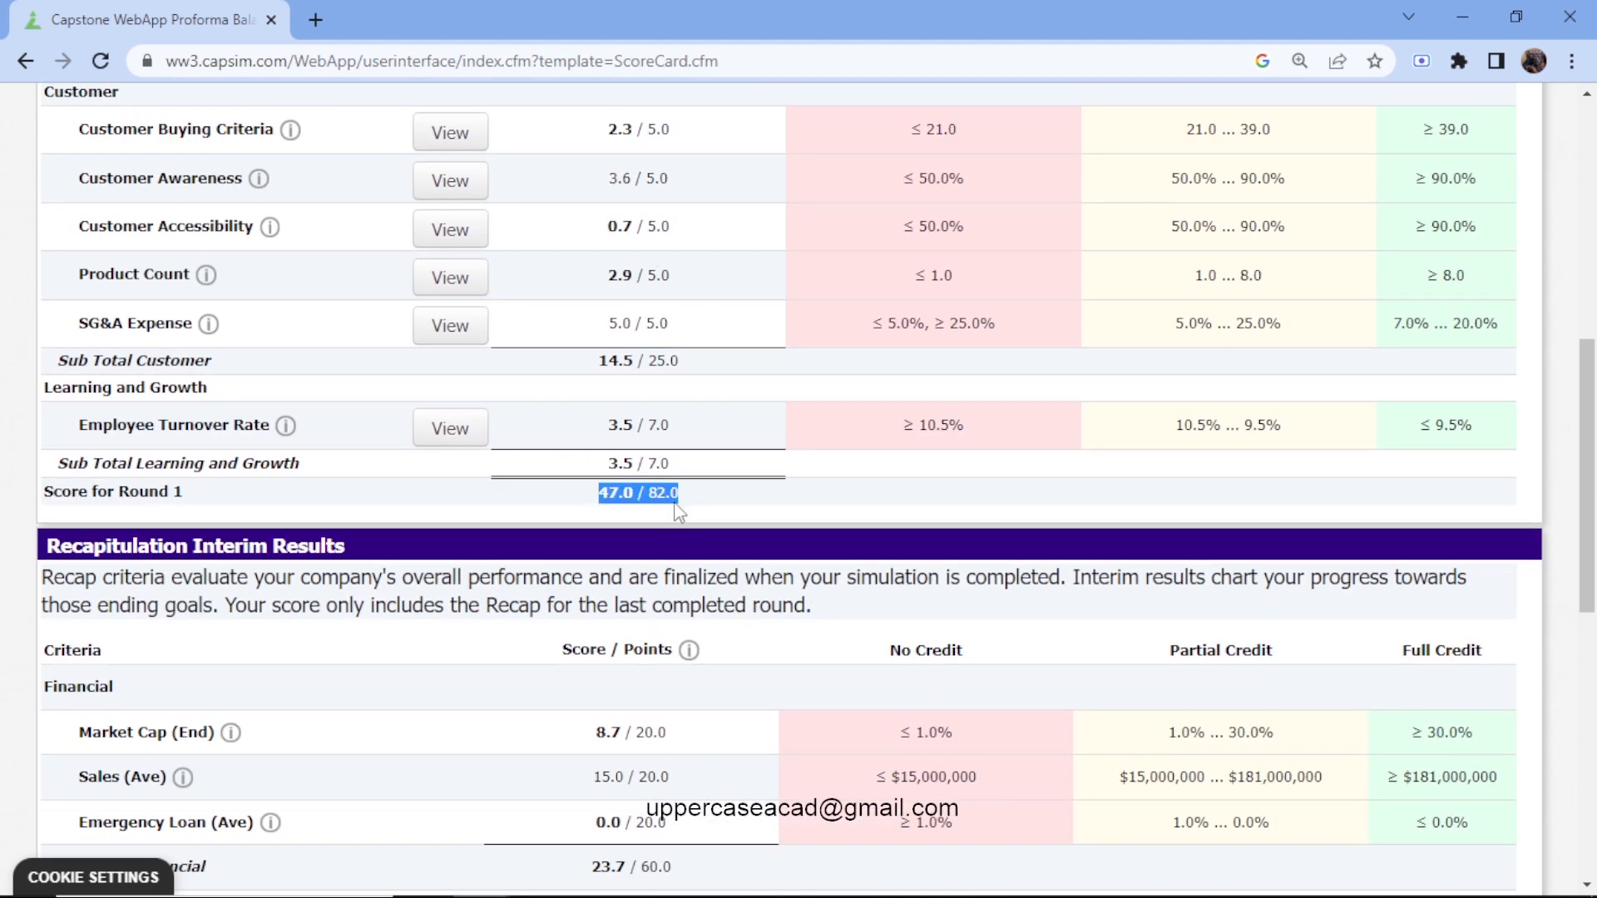
scroll(682, 508, "up", 5)
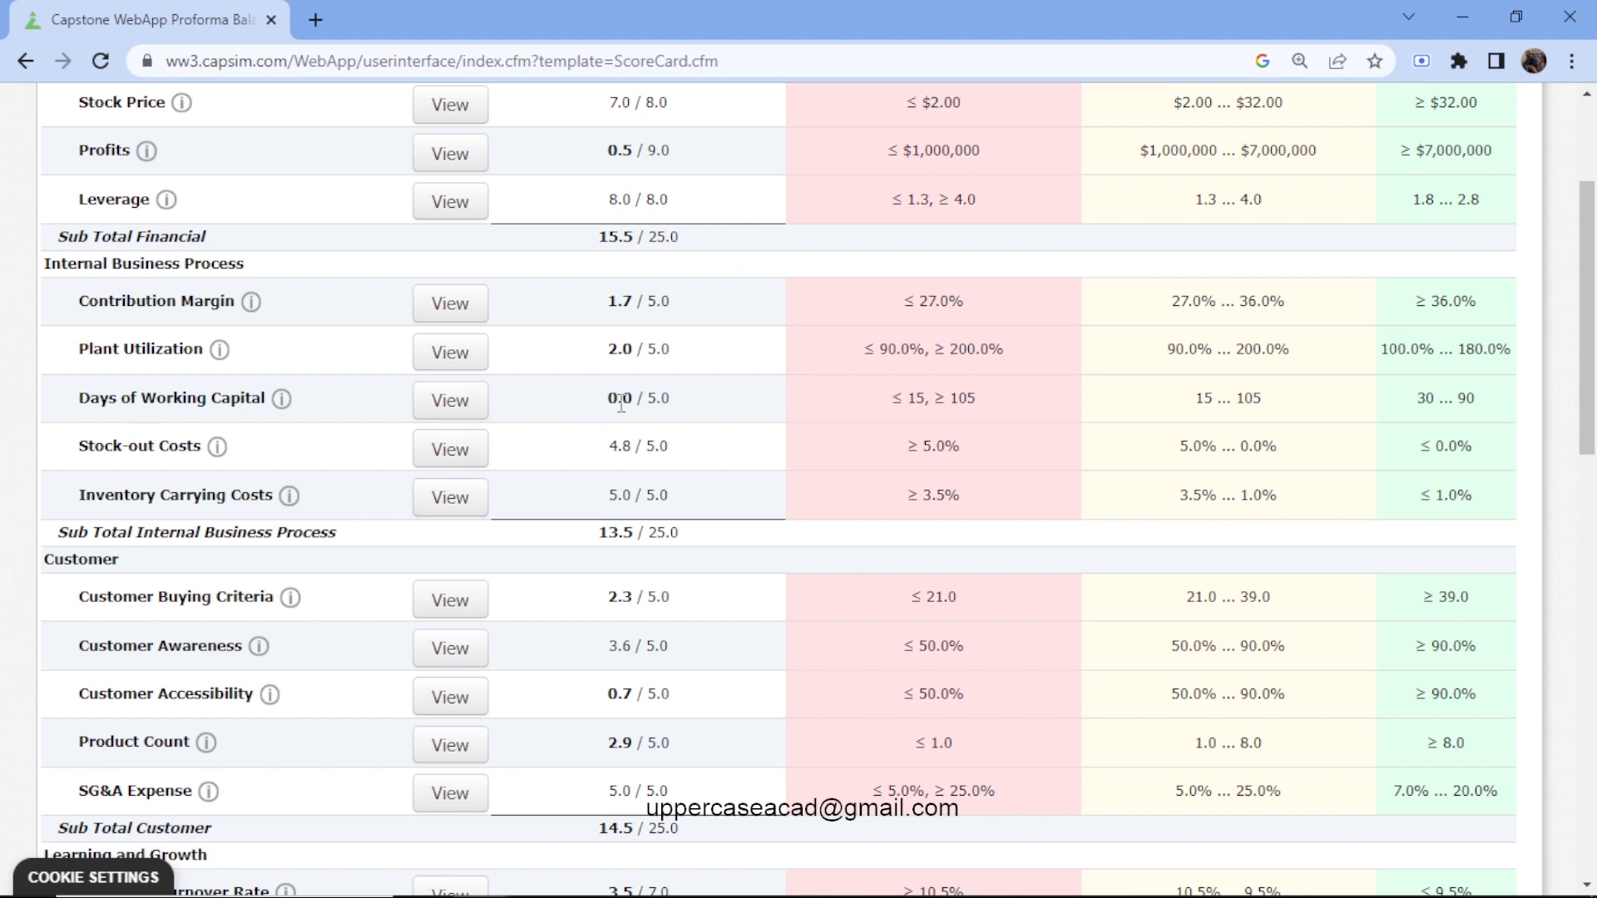
- Open the Finance decisions and check the cash position for December 31, 2024
scroll(620, 407, "up", 3)
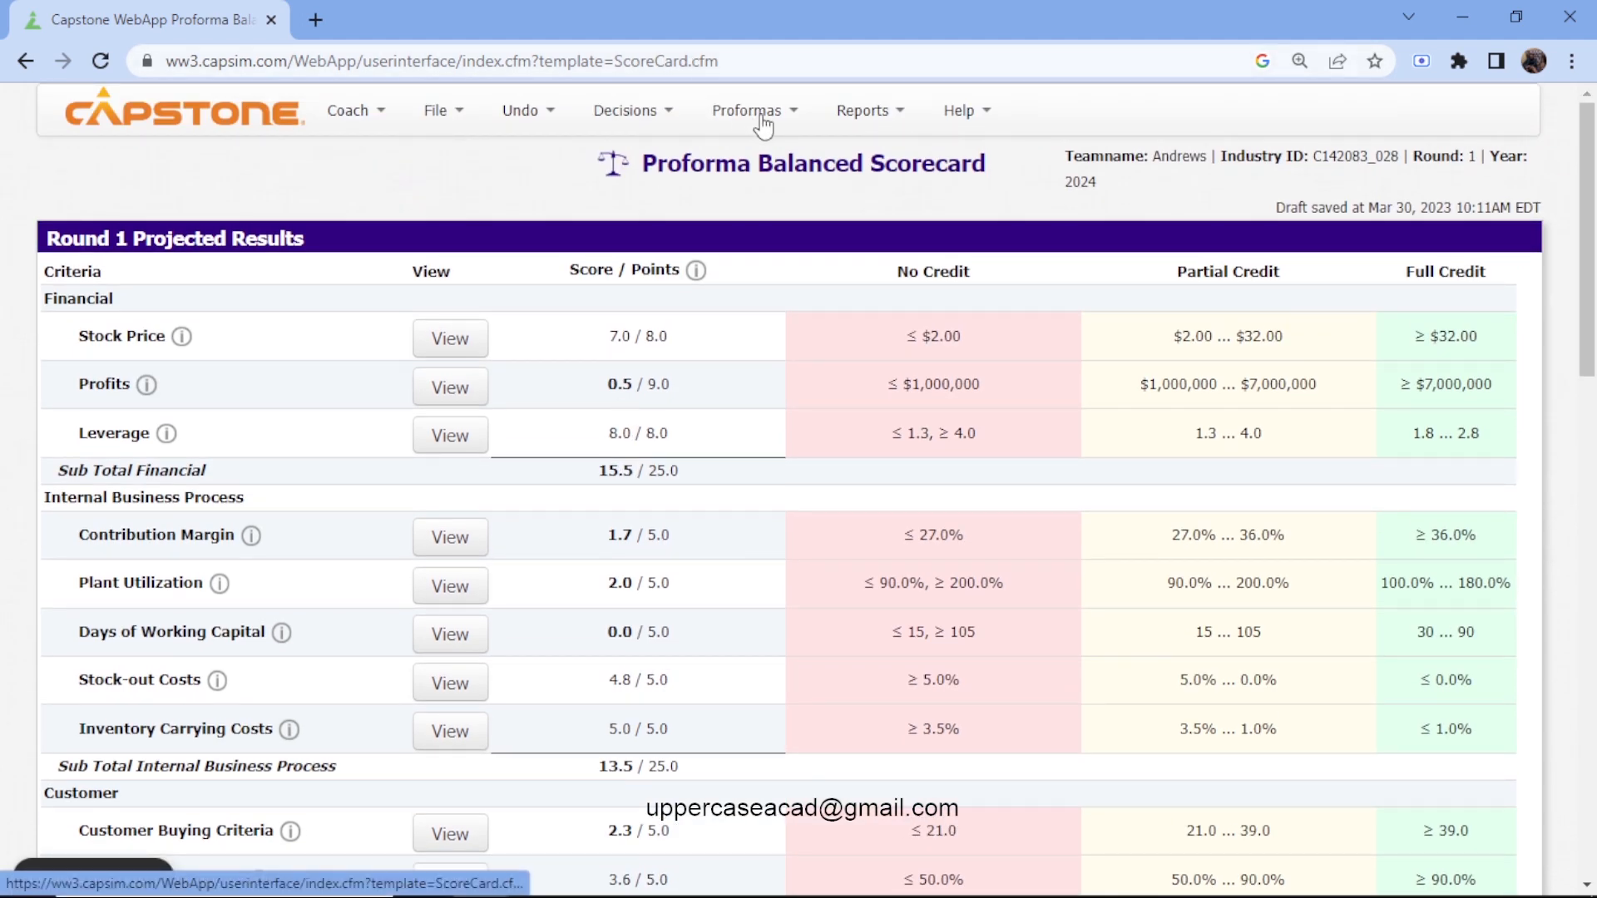
left_click(730, 112)
left_click(625, 111)
left_click(639, 297)
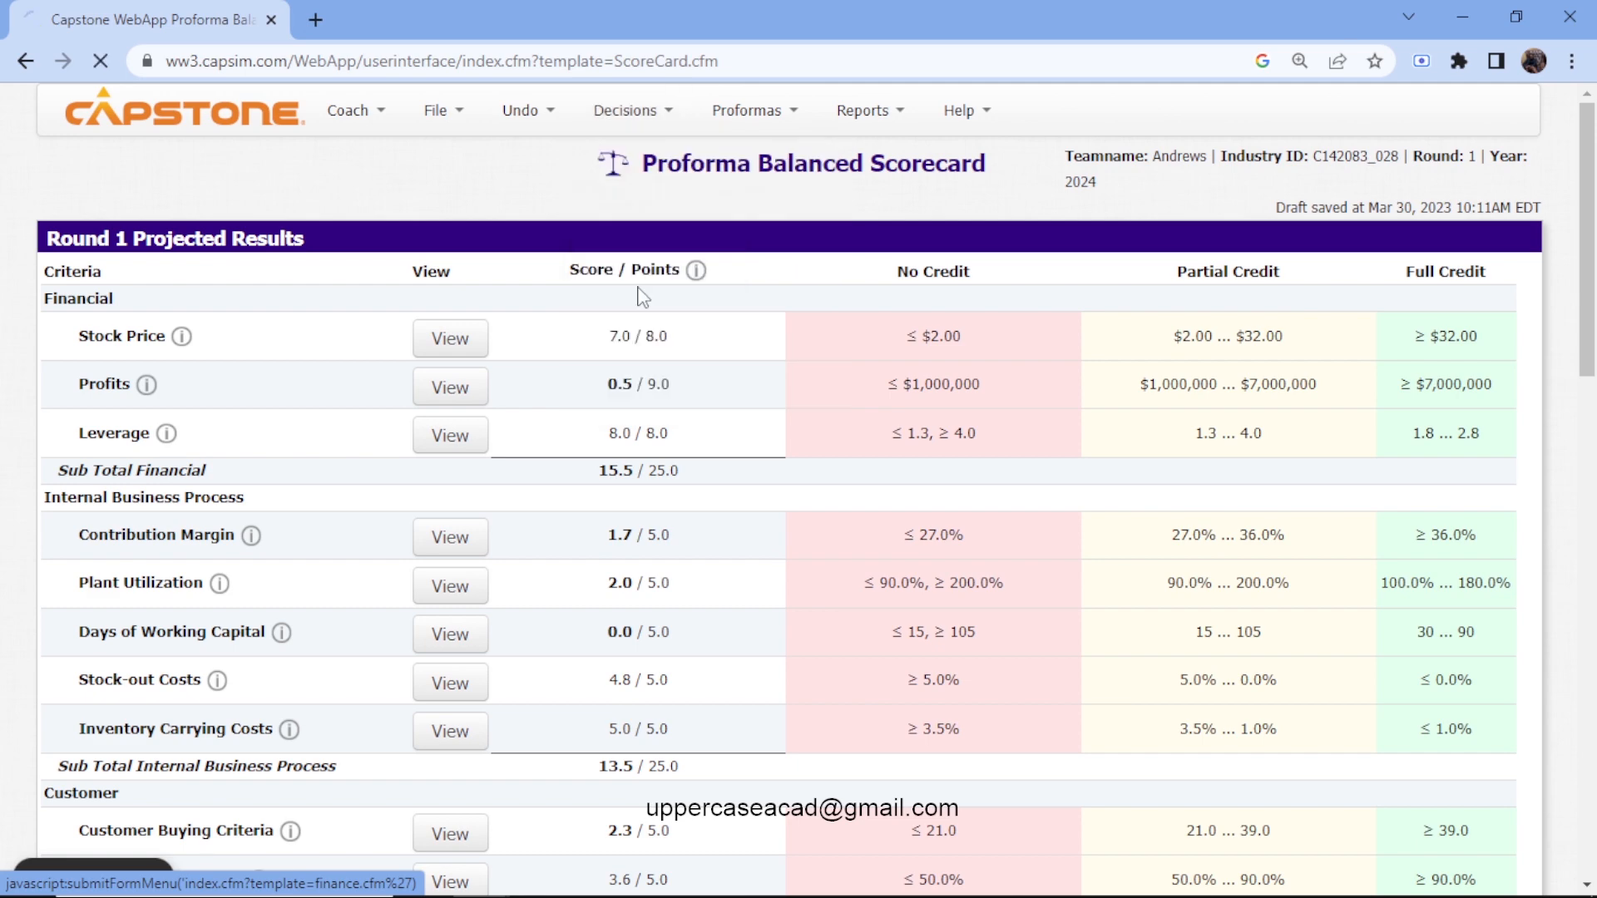
scroll(559, 405, "down", 3)
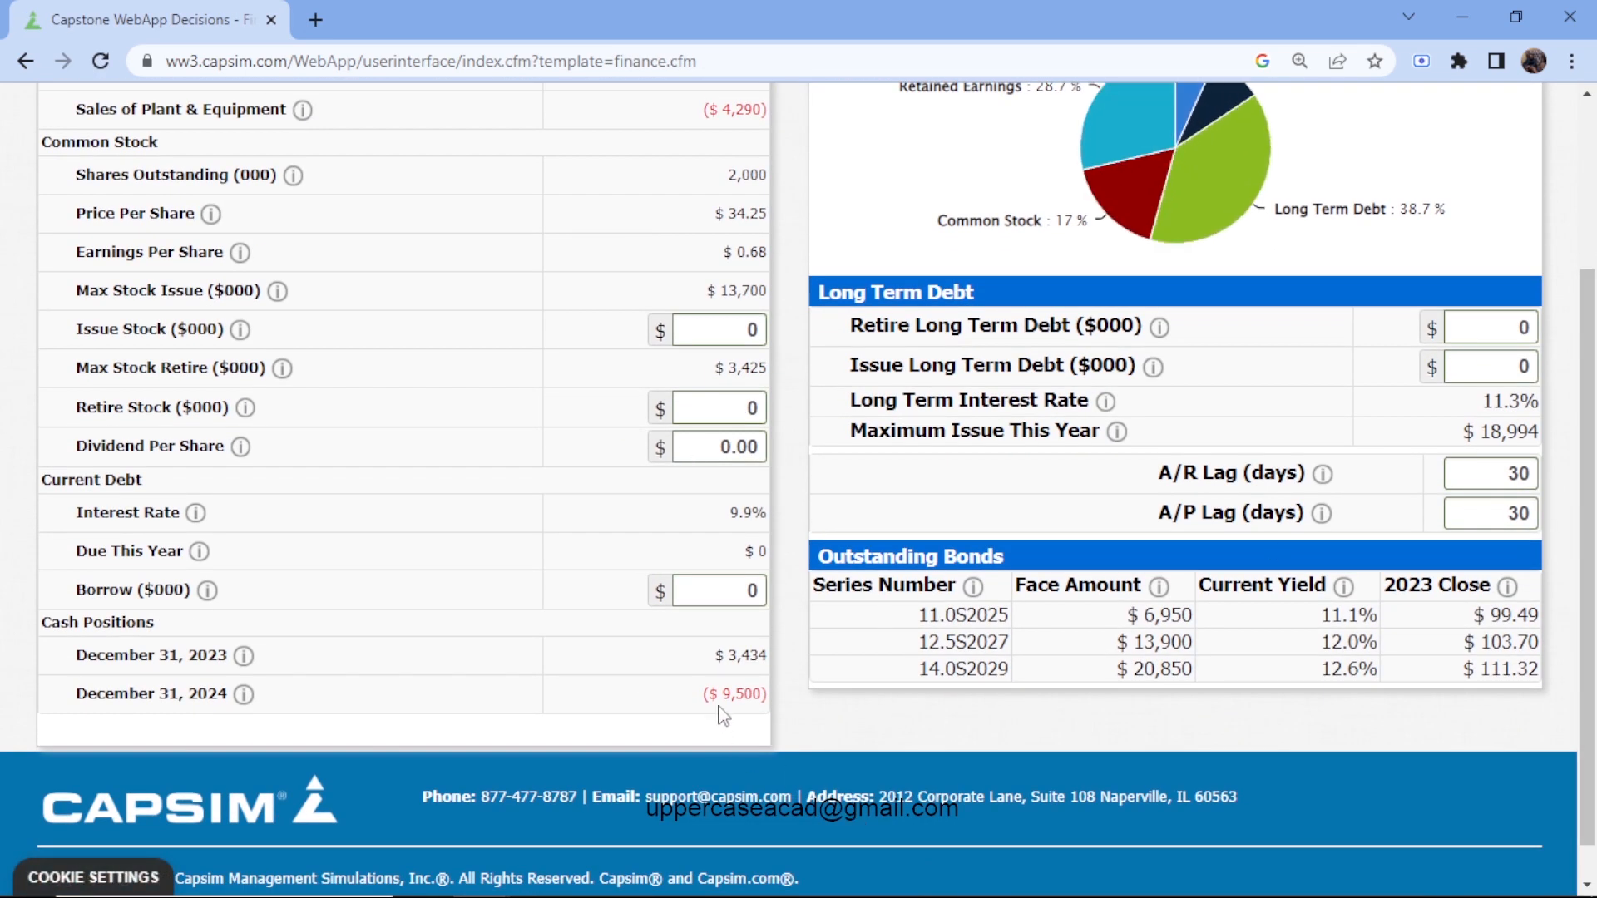
left_click_drag(709, 694, 766, 695)
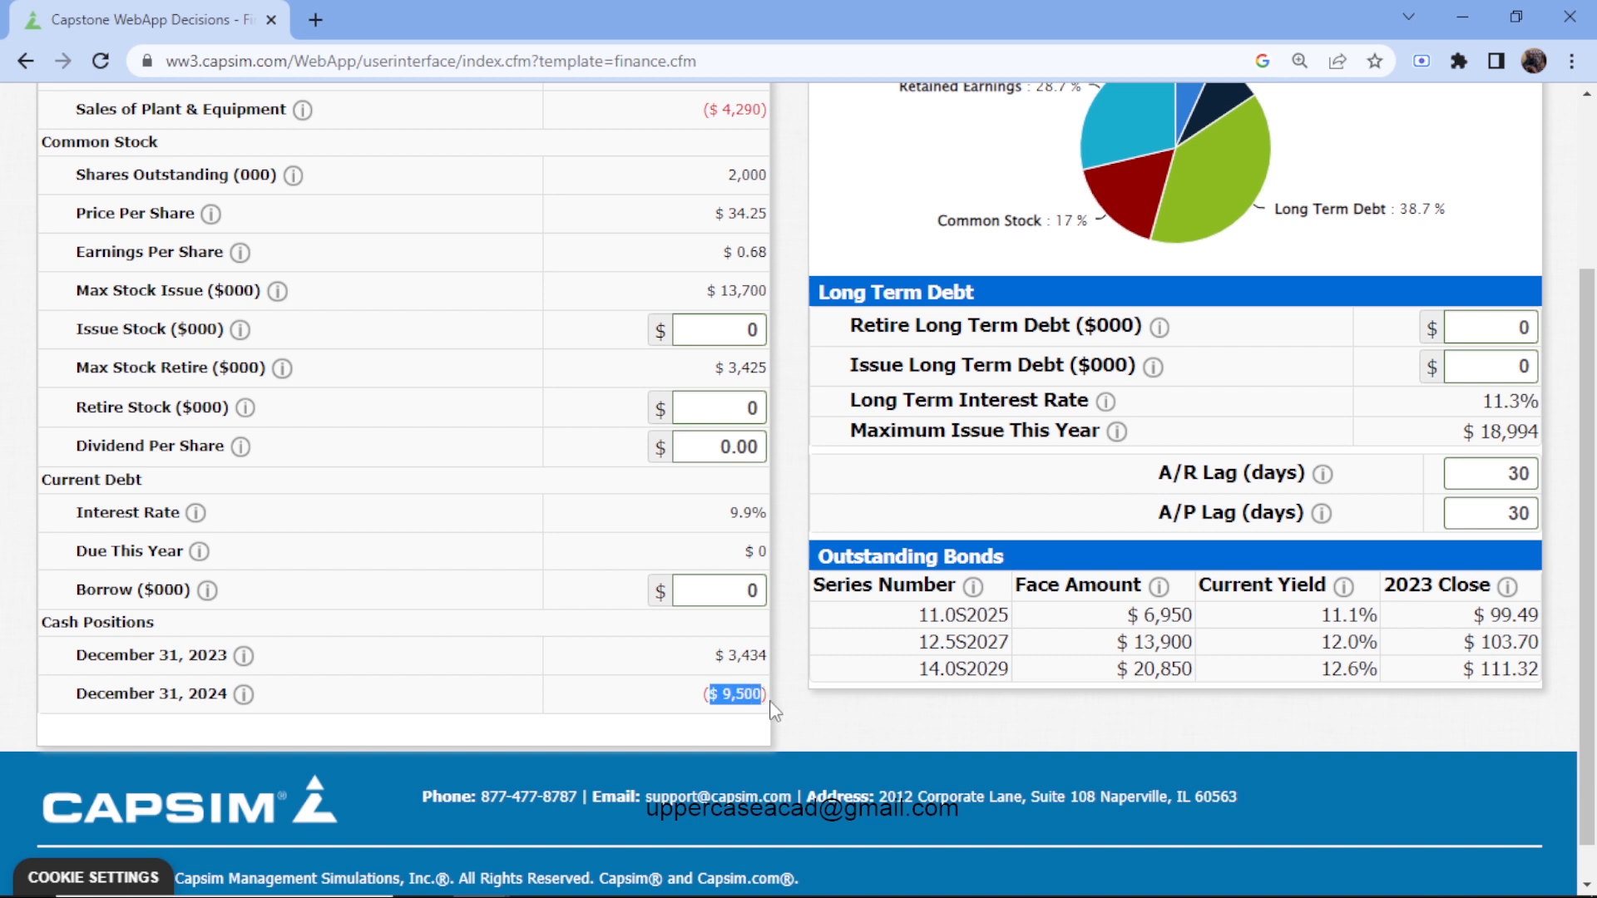
- Issue 18994 ($000) of long term debt, borrow 5000 ($000) of current debt, and recalculate the finances
left_click(775, 709)
left_click(1531, 366)
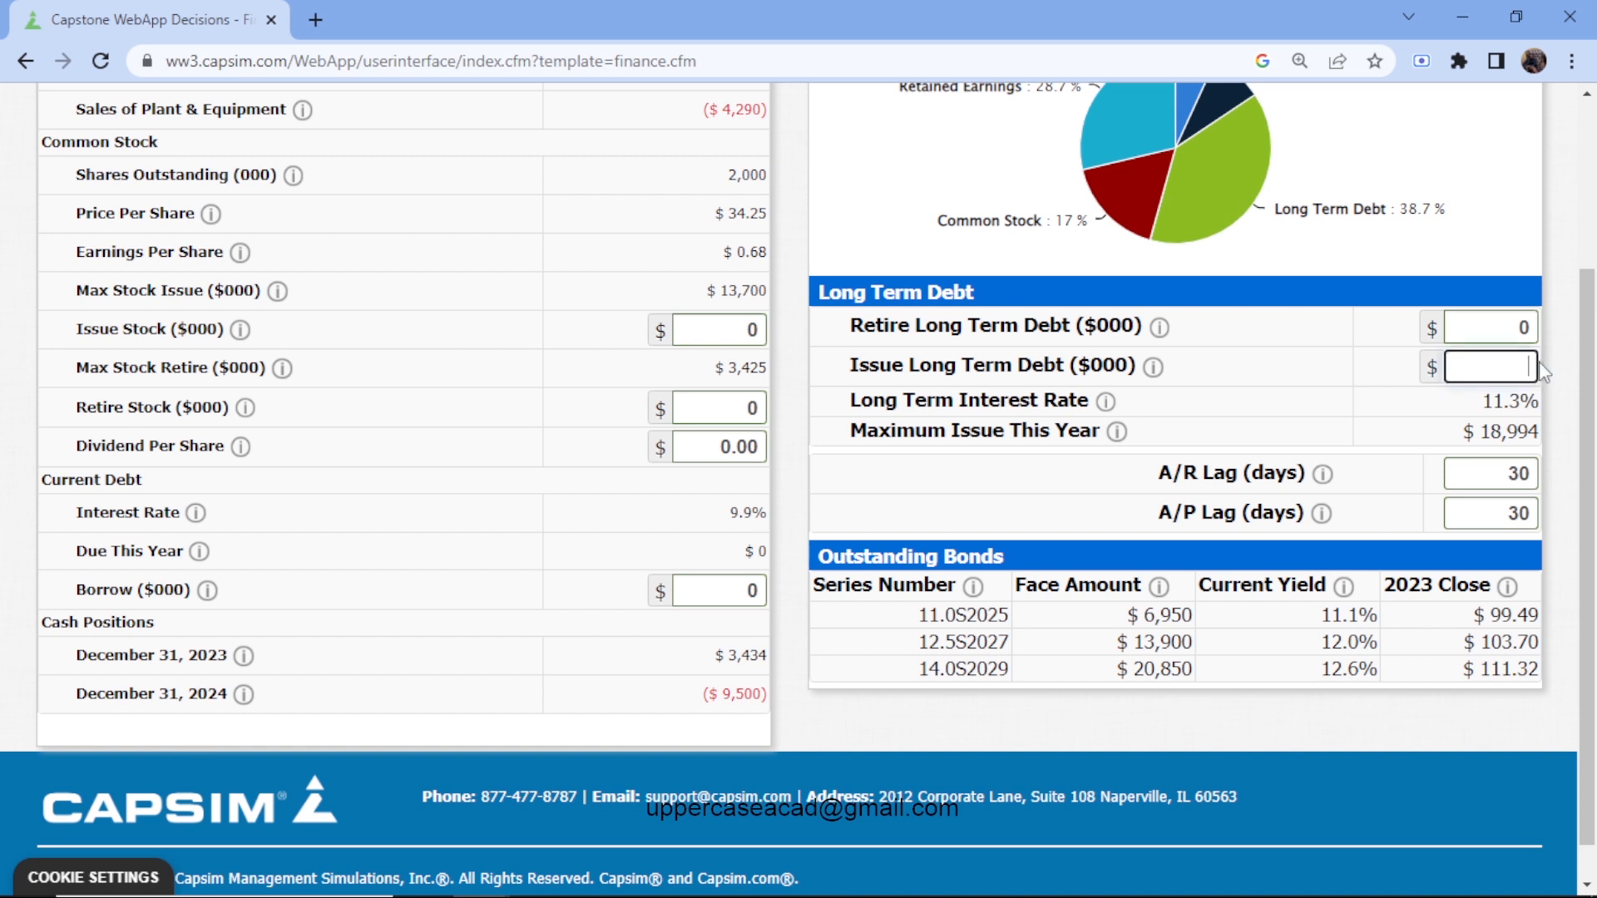
type("18994")
left_click(685, 579)
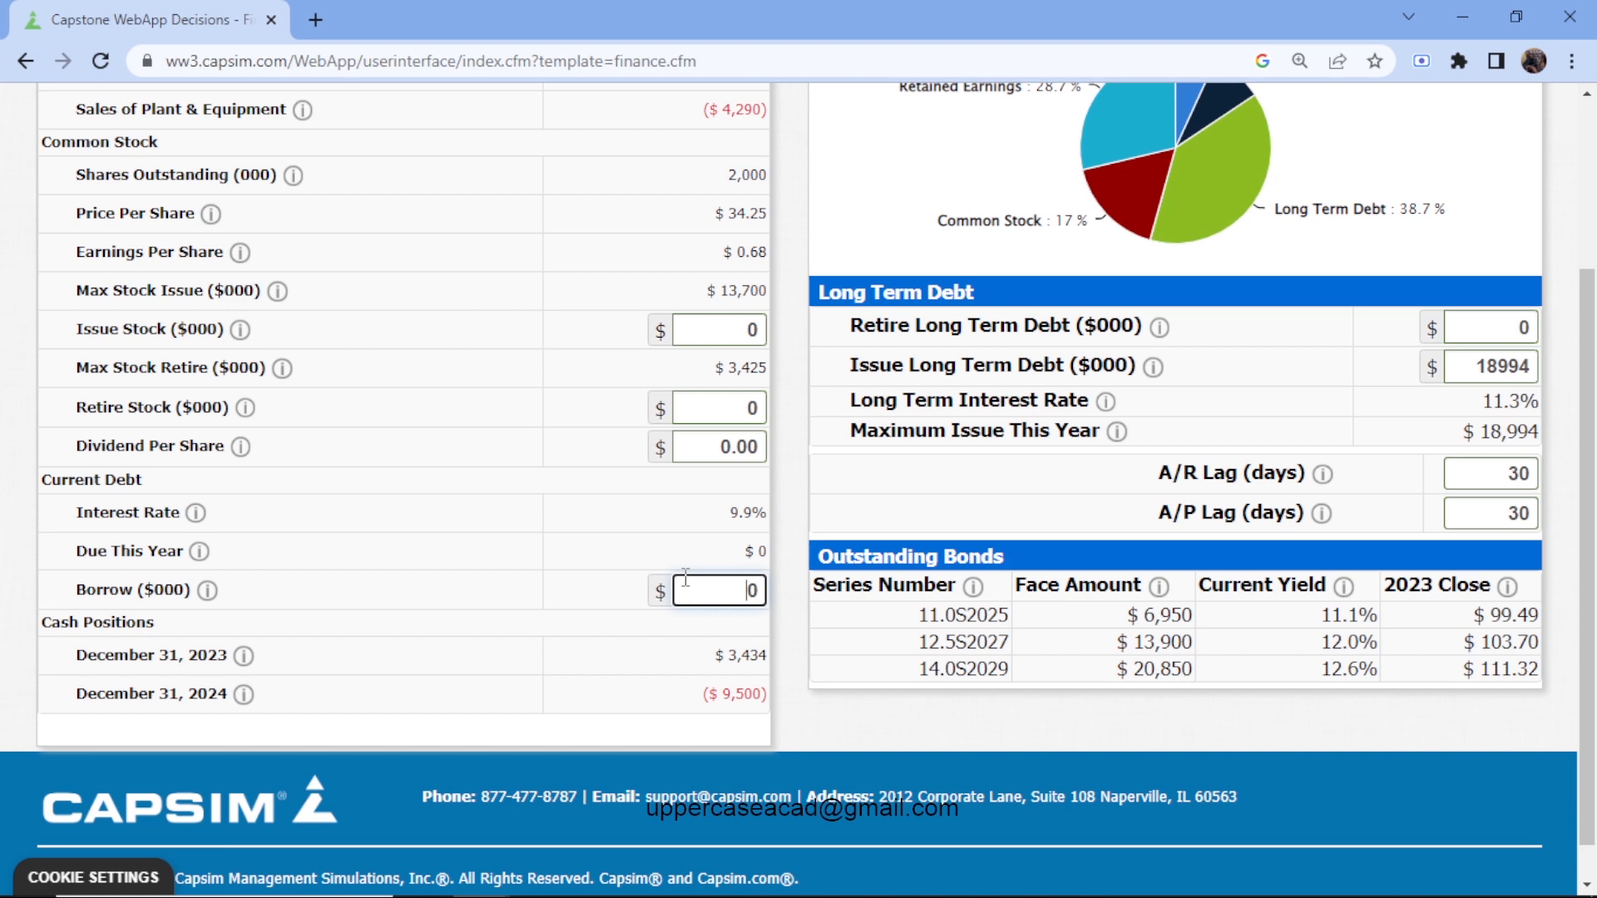
type("5000")
scroll(627, 421, "up", 3)
left_click(126, 171)
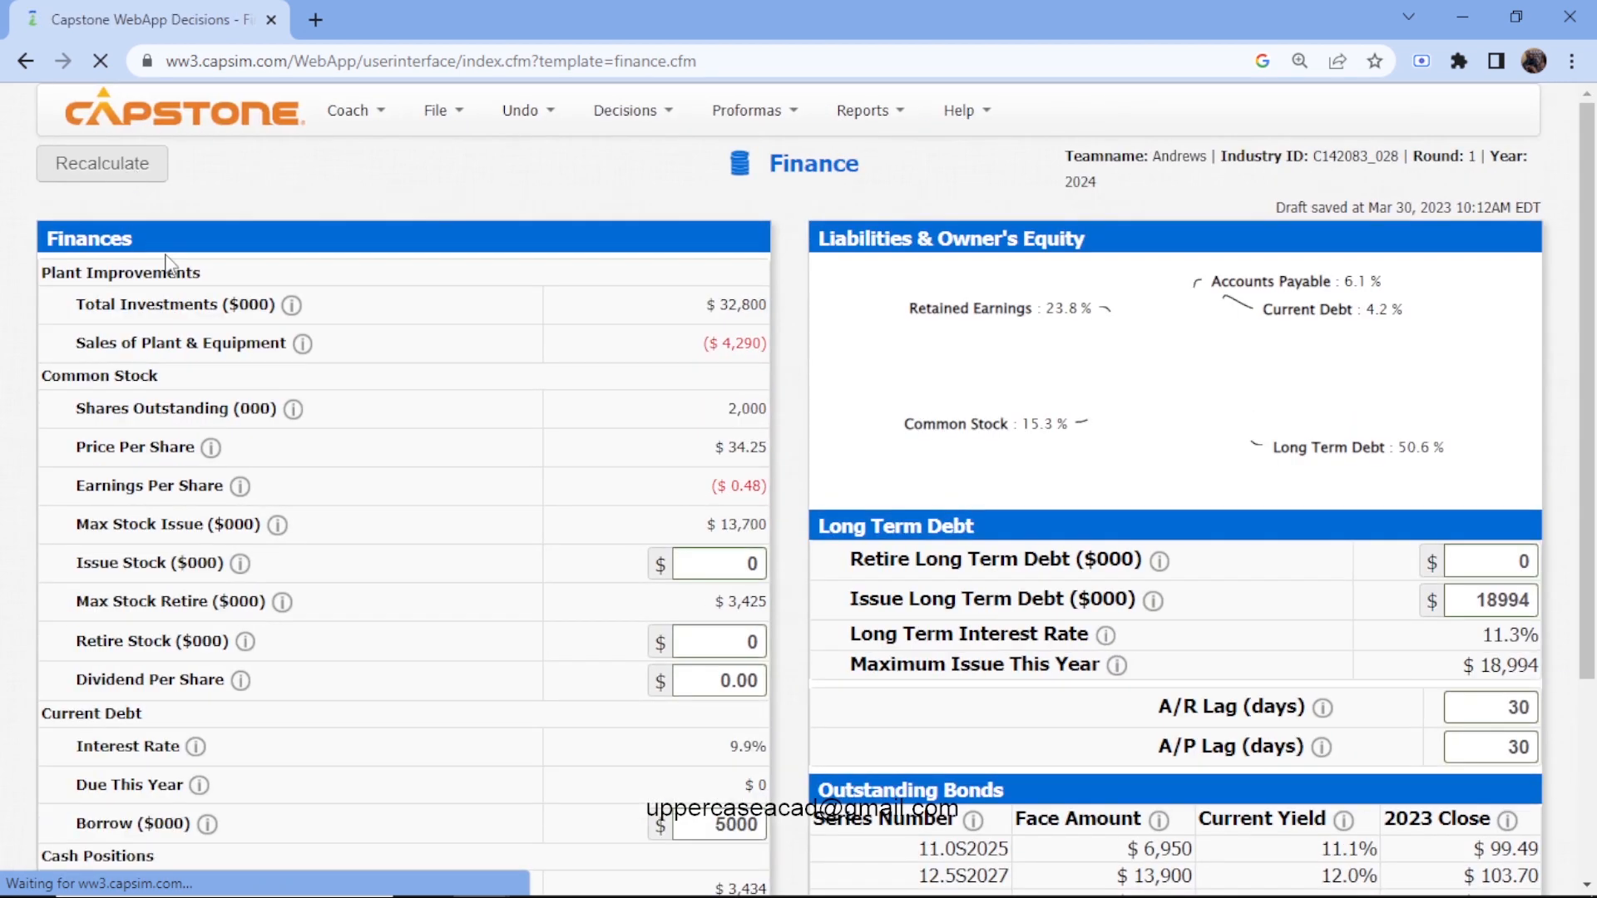
- Issue 10000 ($000) of common stock, recalculate, and check the updated finance figures
scroll(367, 446, "down", 3)
left_click(737, 337)
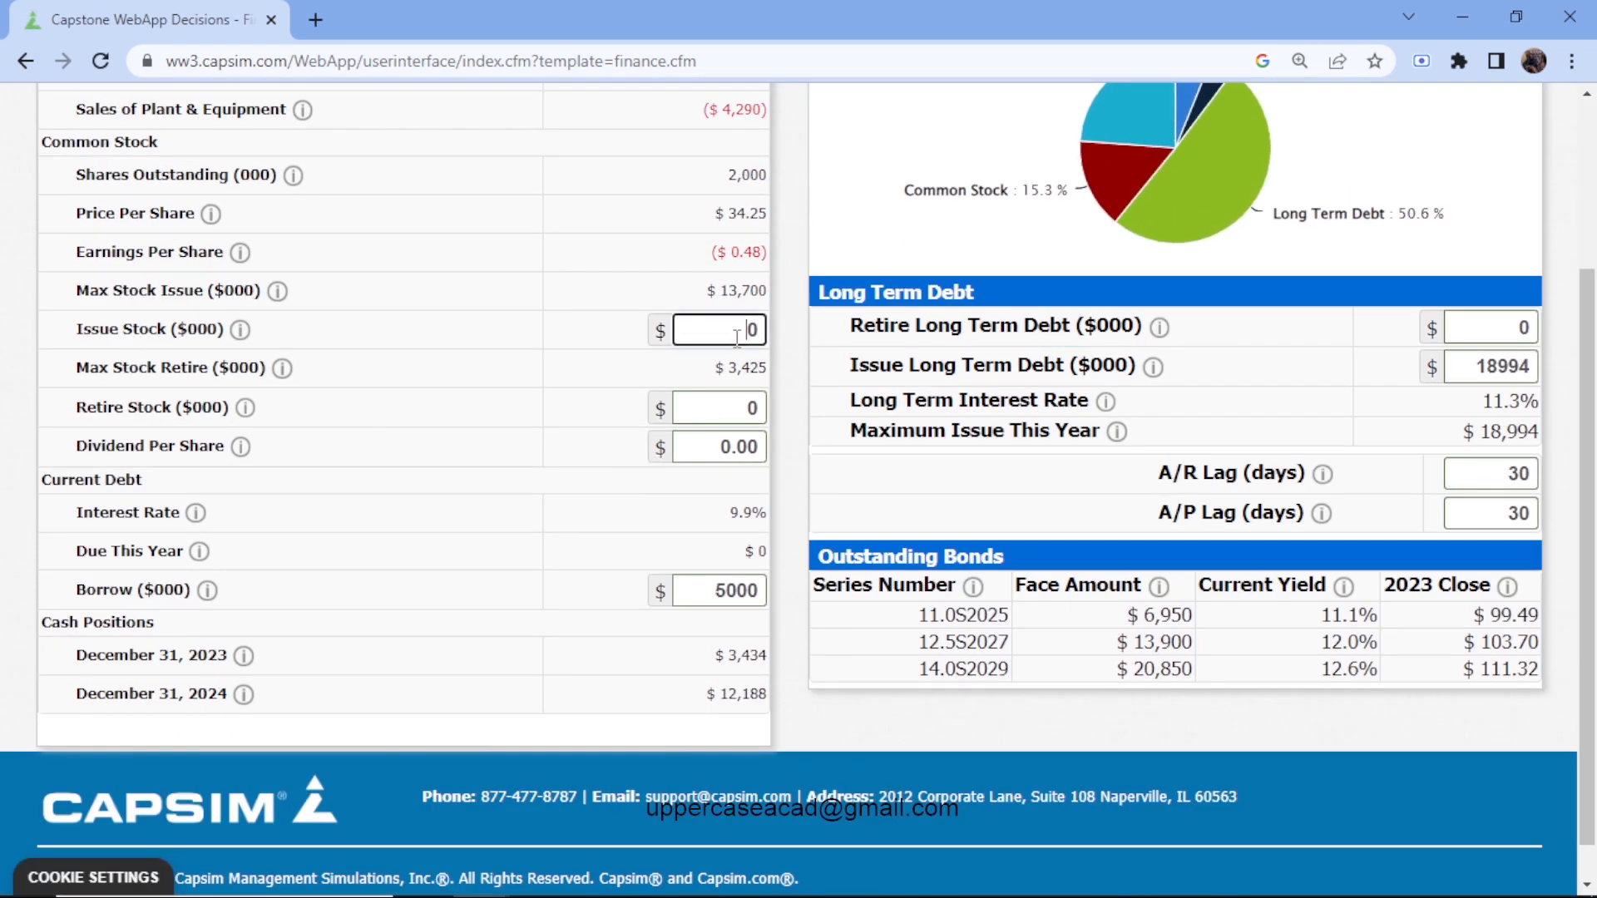
type("10000")
scroll(737, 337, "up", 3)
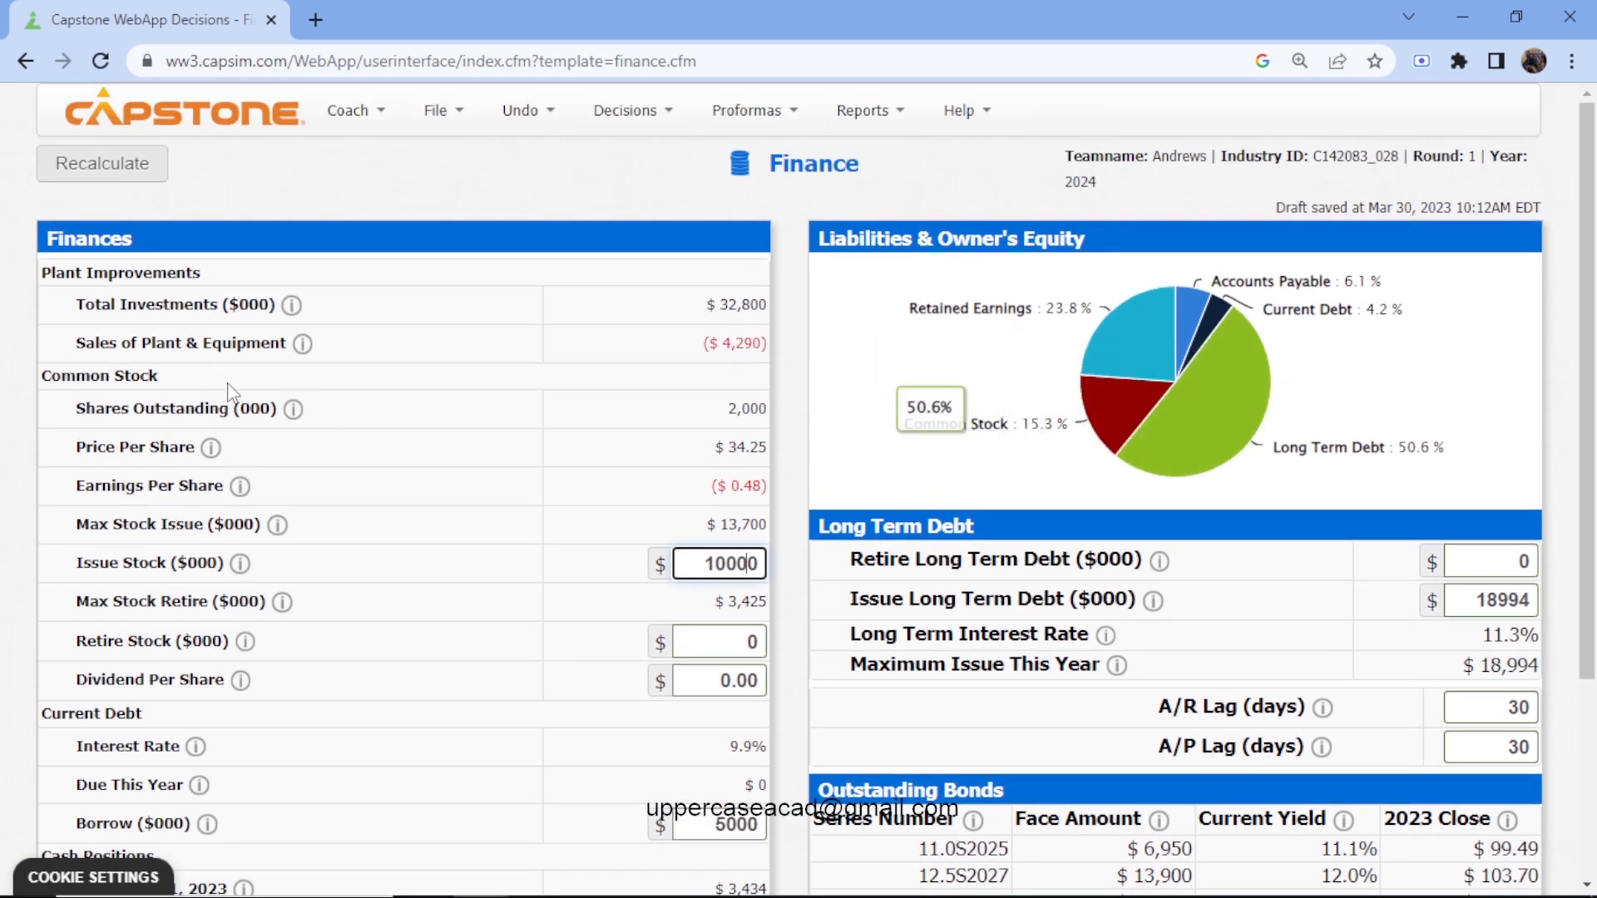
left_click(133, 166)
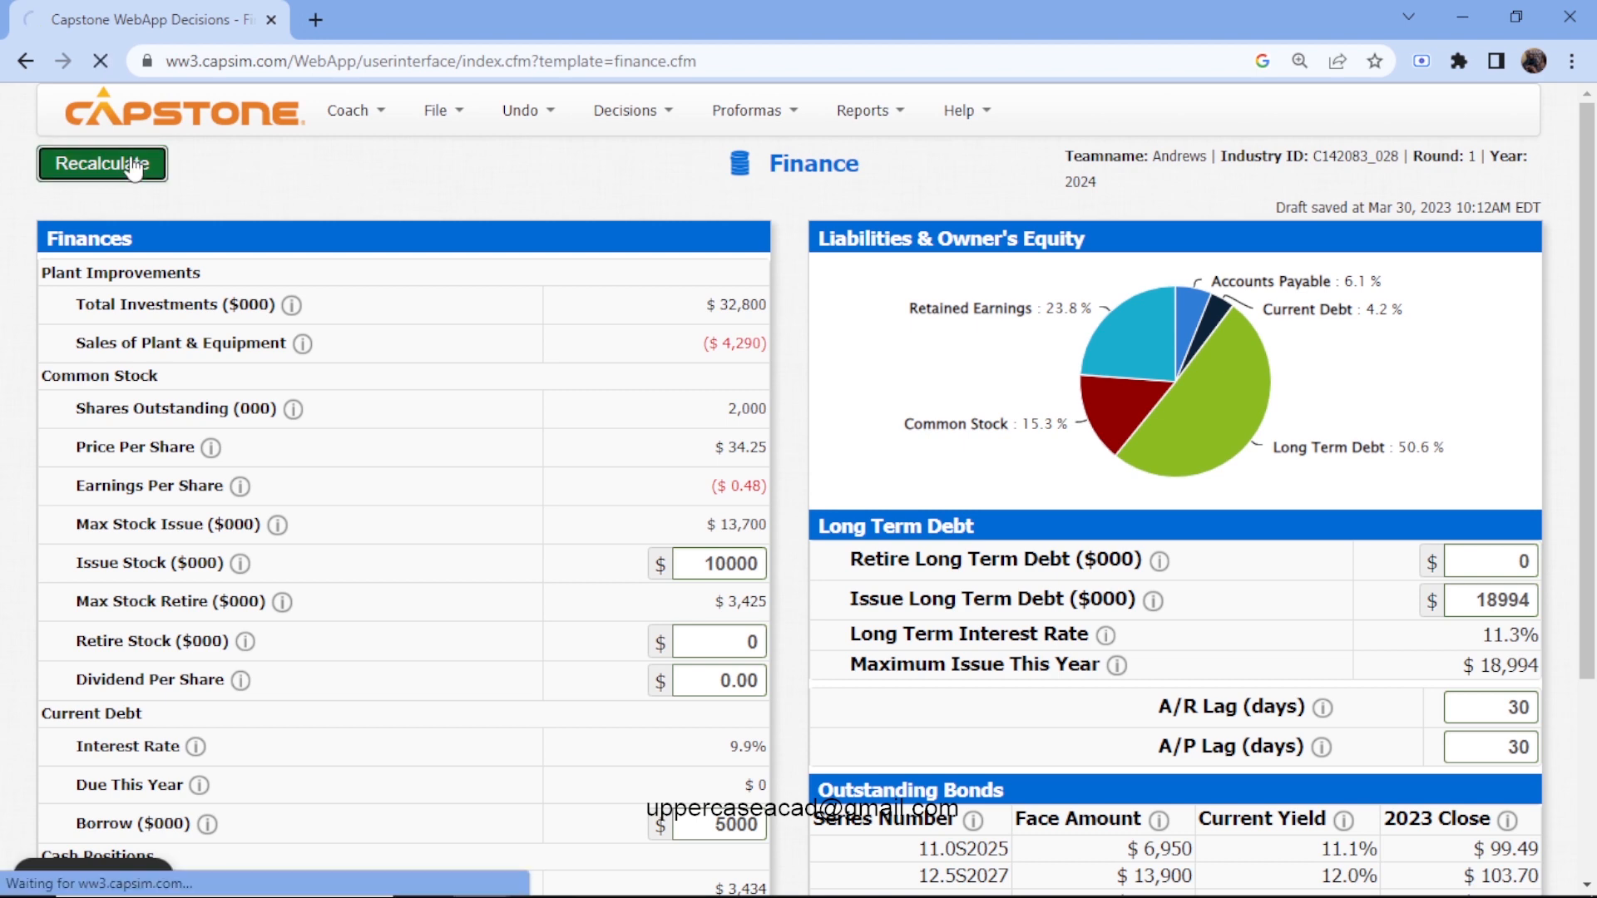
scroll(482, 389, "down", 3)
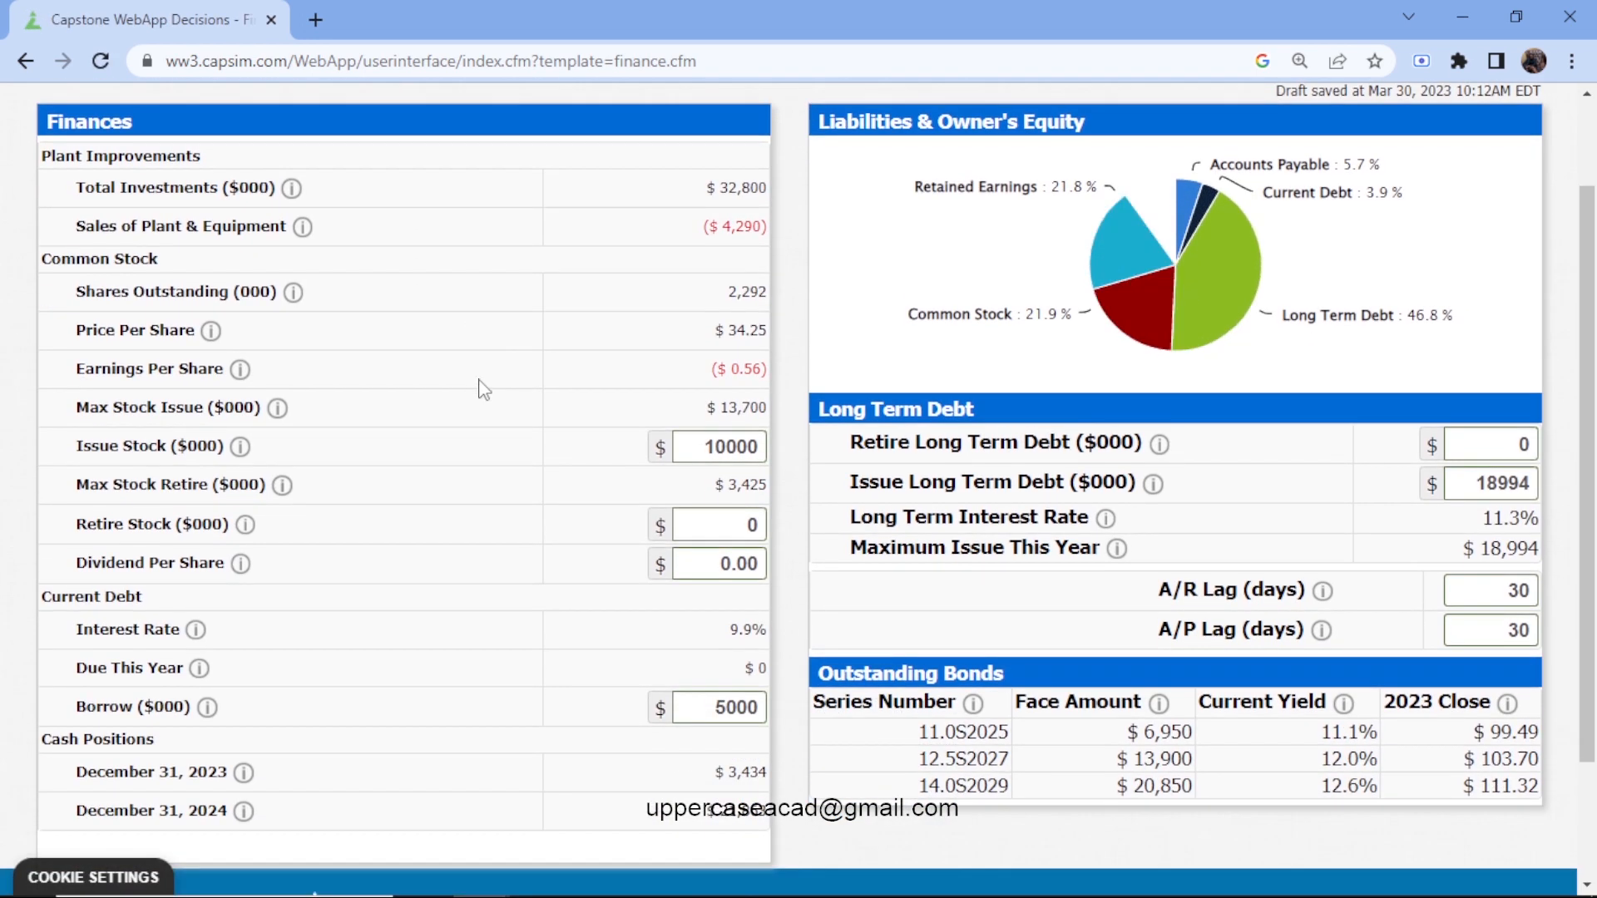
scroll(757, 628, "up", 3)
scroll(761, 574, "up", 1)
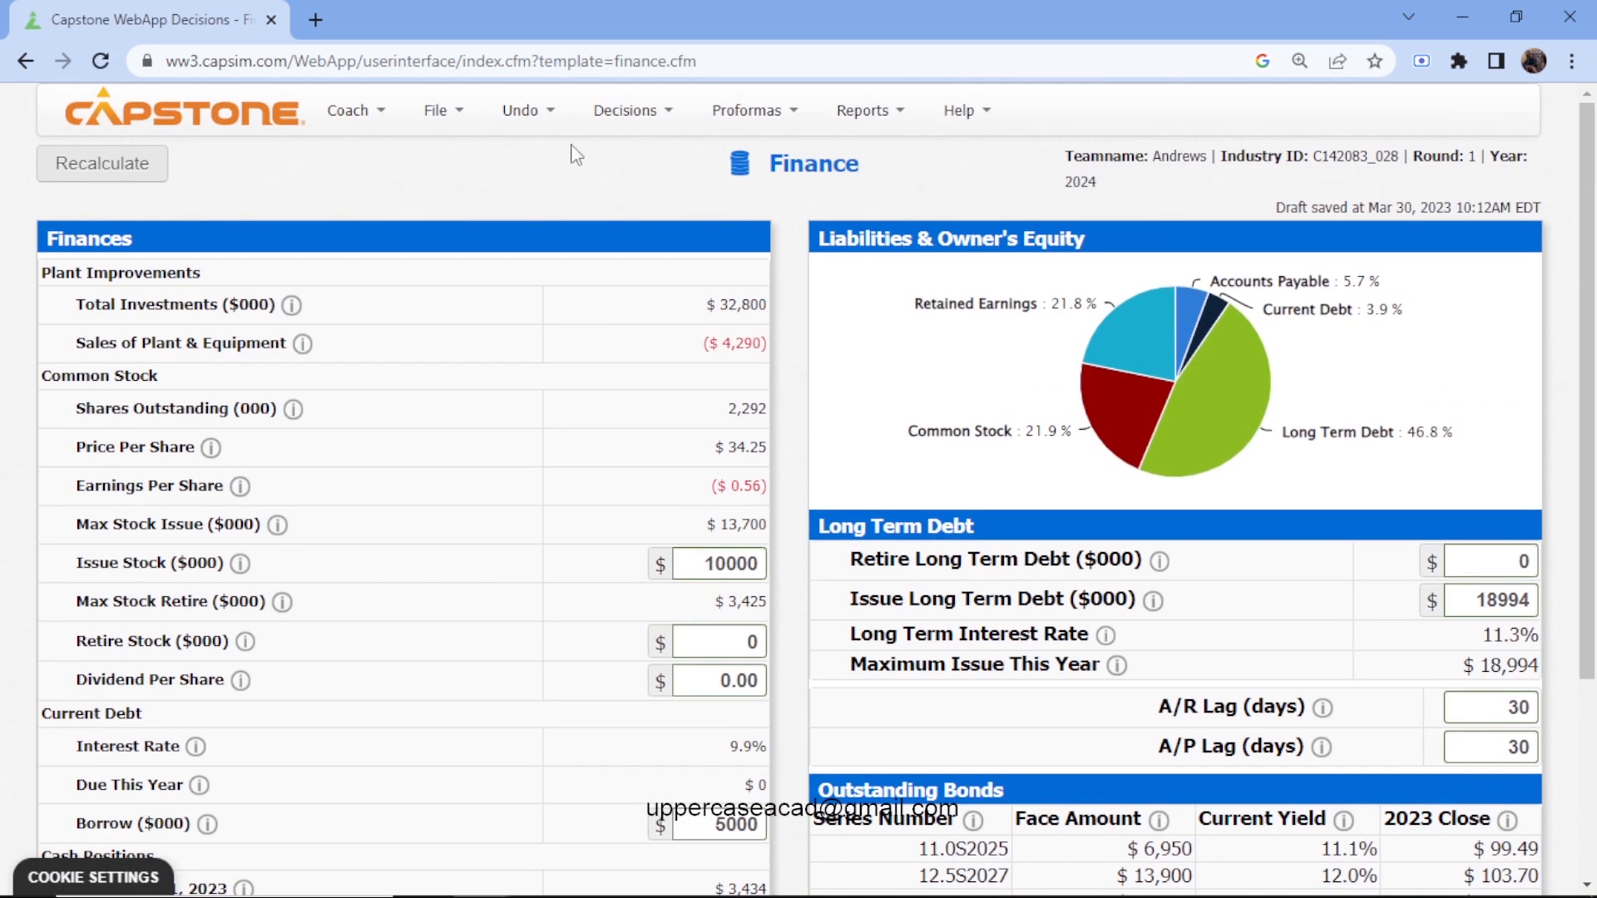
- Open the proforma Balanced Scorecard again and examine the financial, internal process, customer and learning scores for Round 1
left_click(770, 113)
left_click(772, 296)
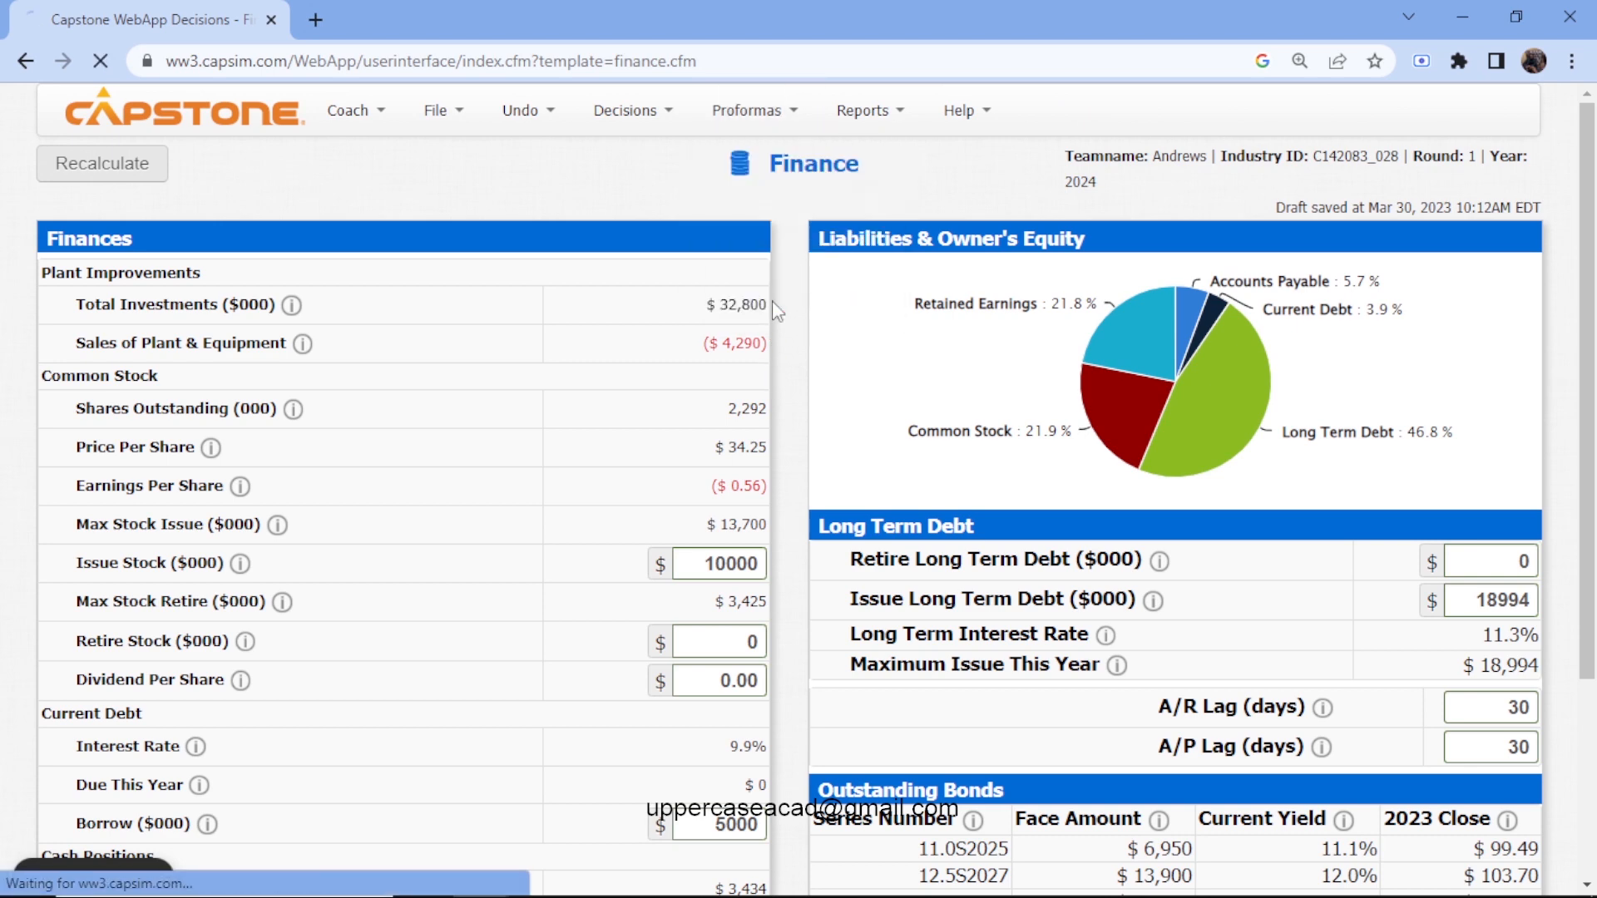
scroll(715, 374, "down", 2)
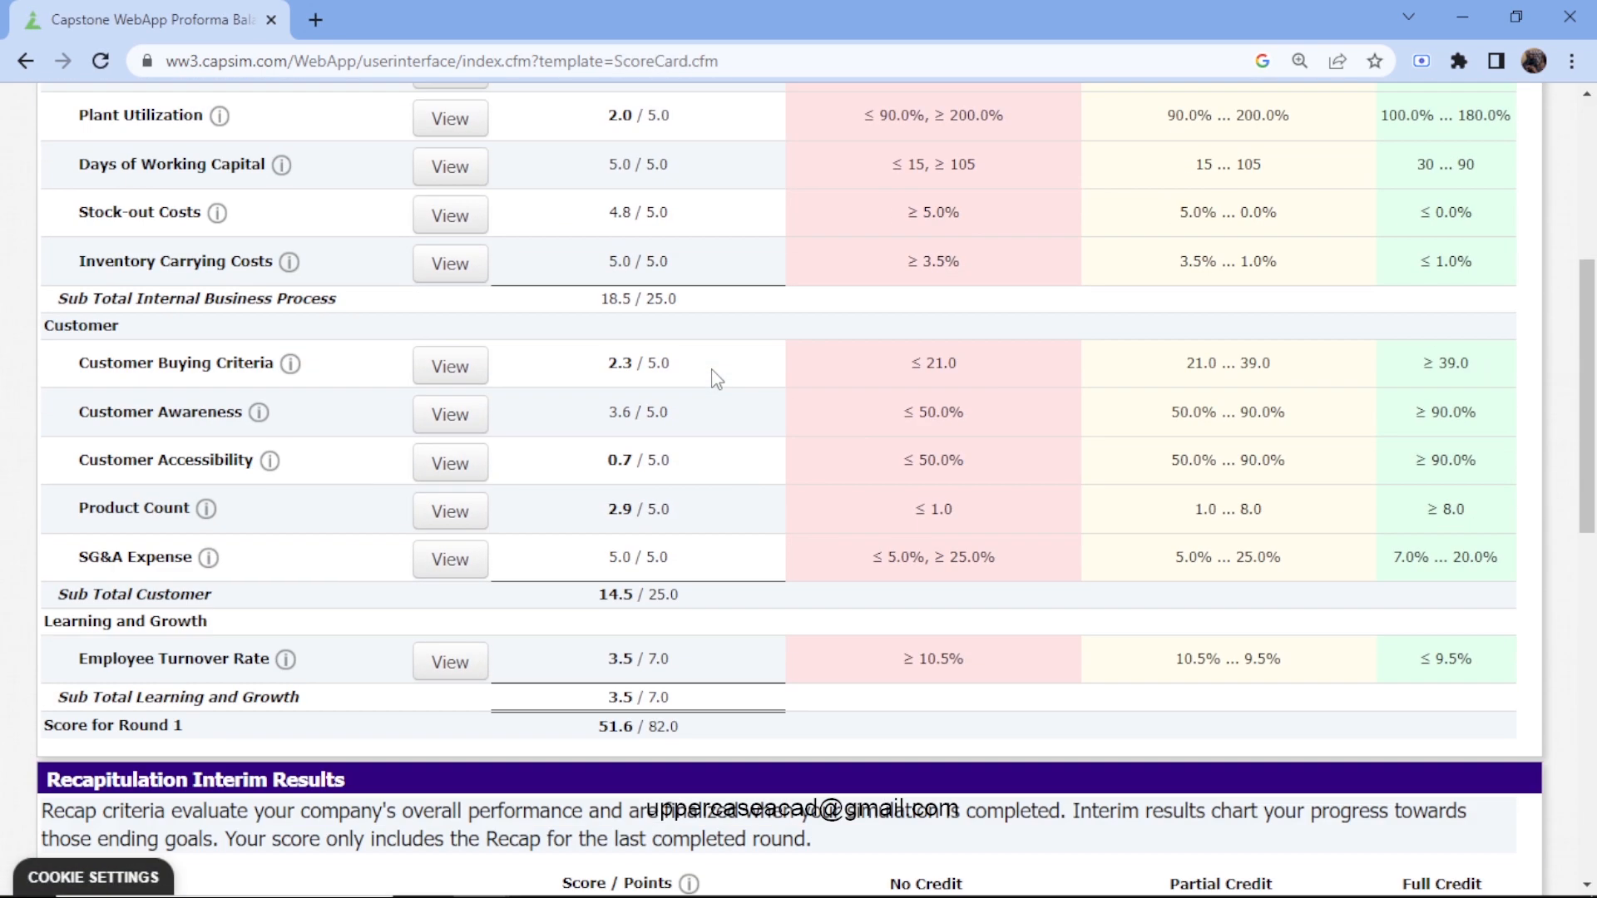
scroll(716, 378, "up", 3)
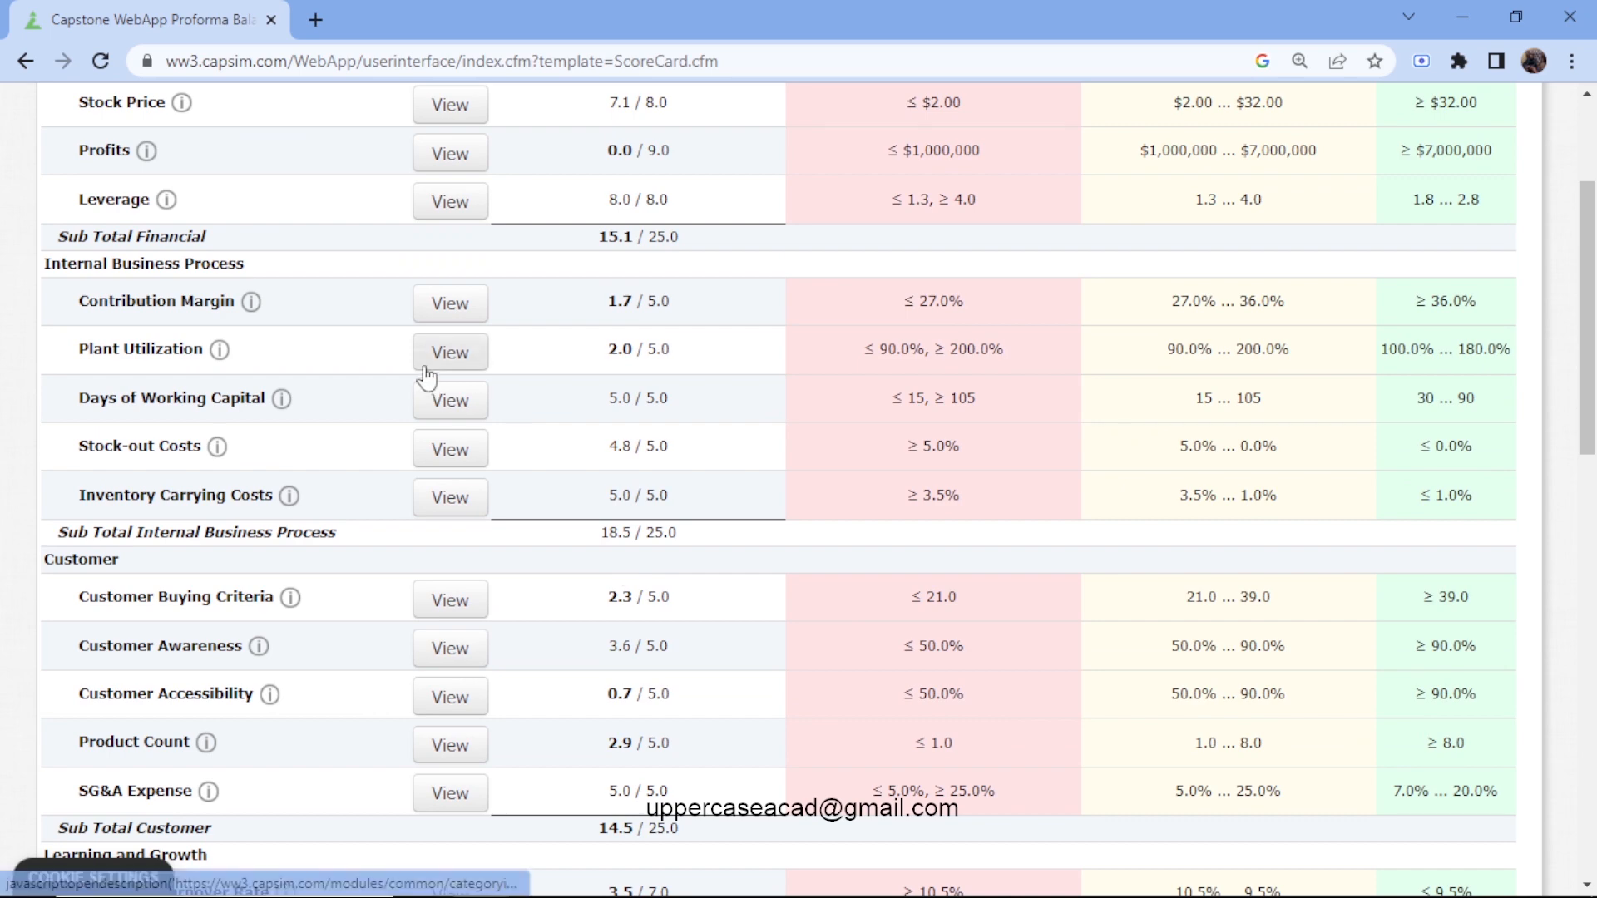
scroll(711, 341, "up", 3)
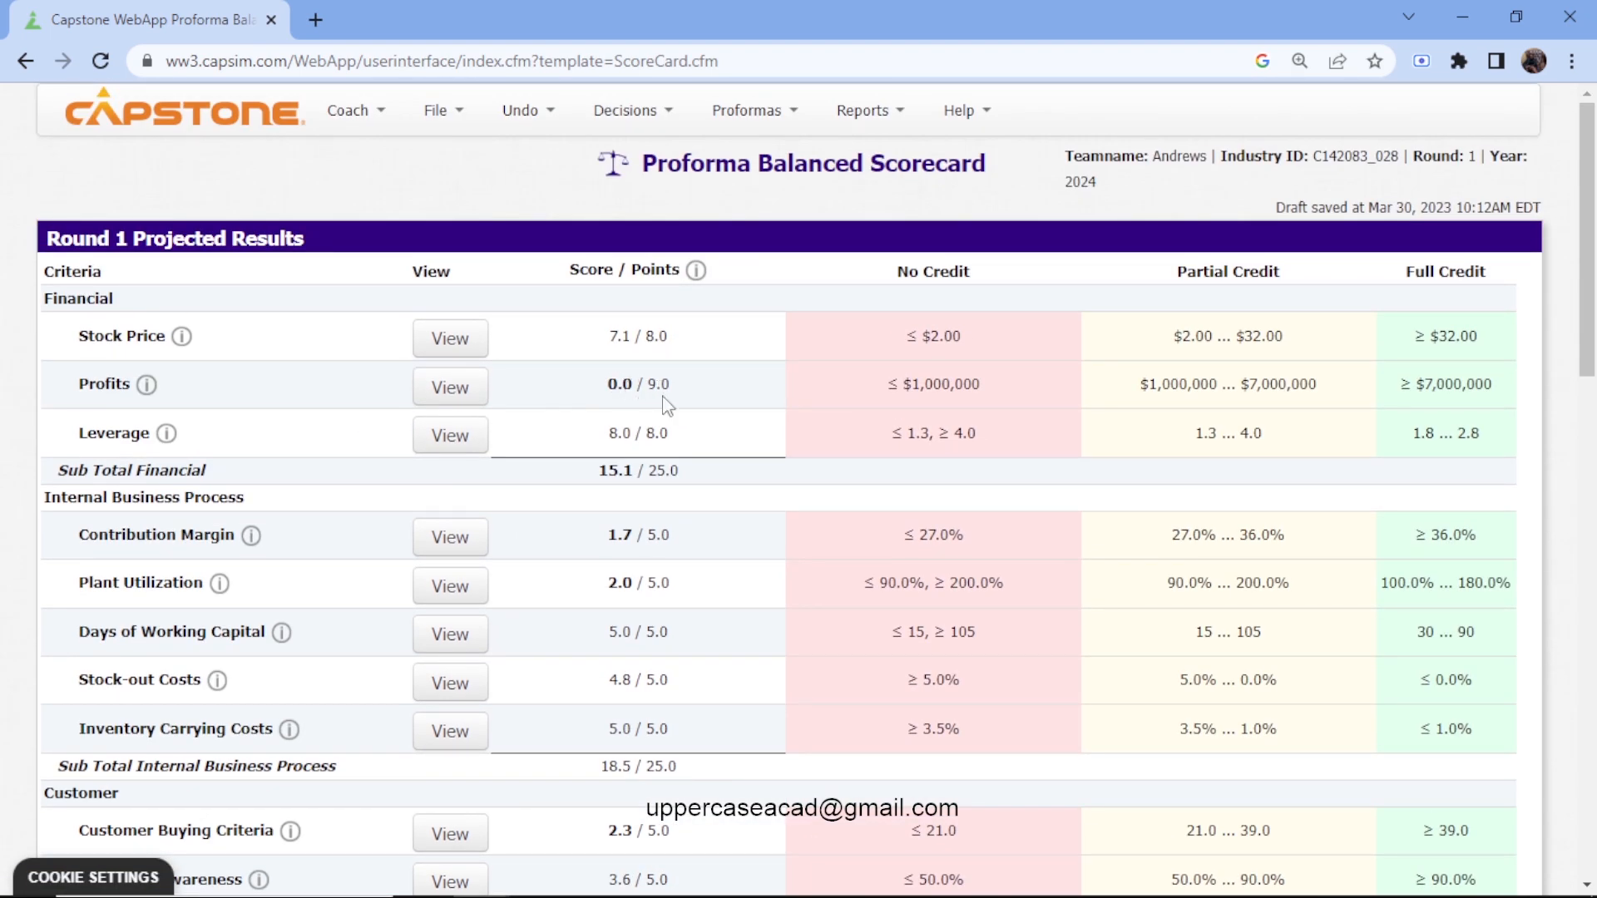
- Return from the scorecard to the Round 1 decision areas
left_click(662, 121)
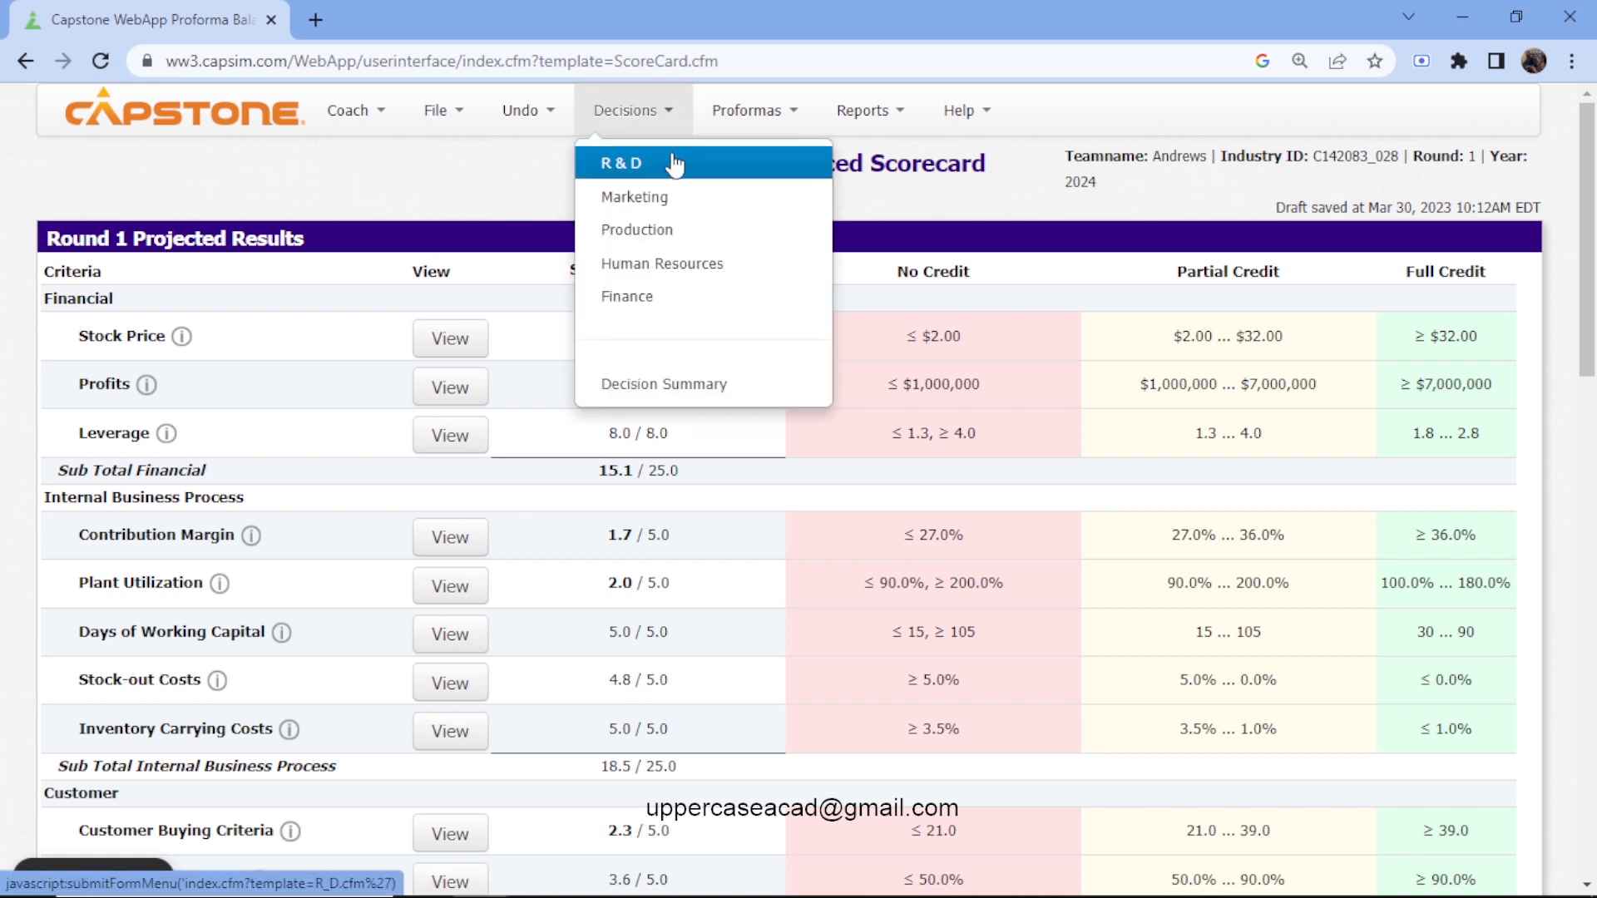